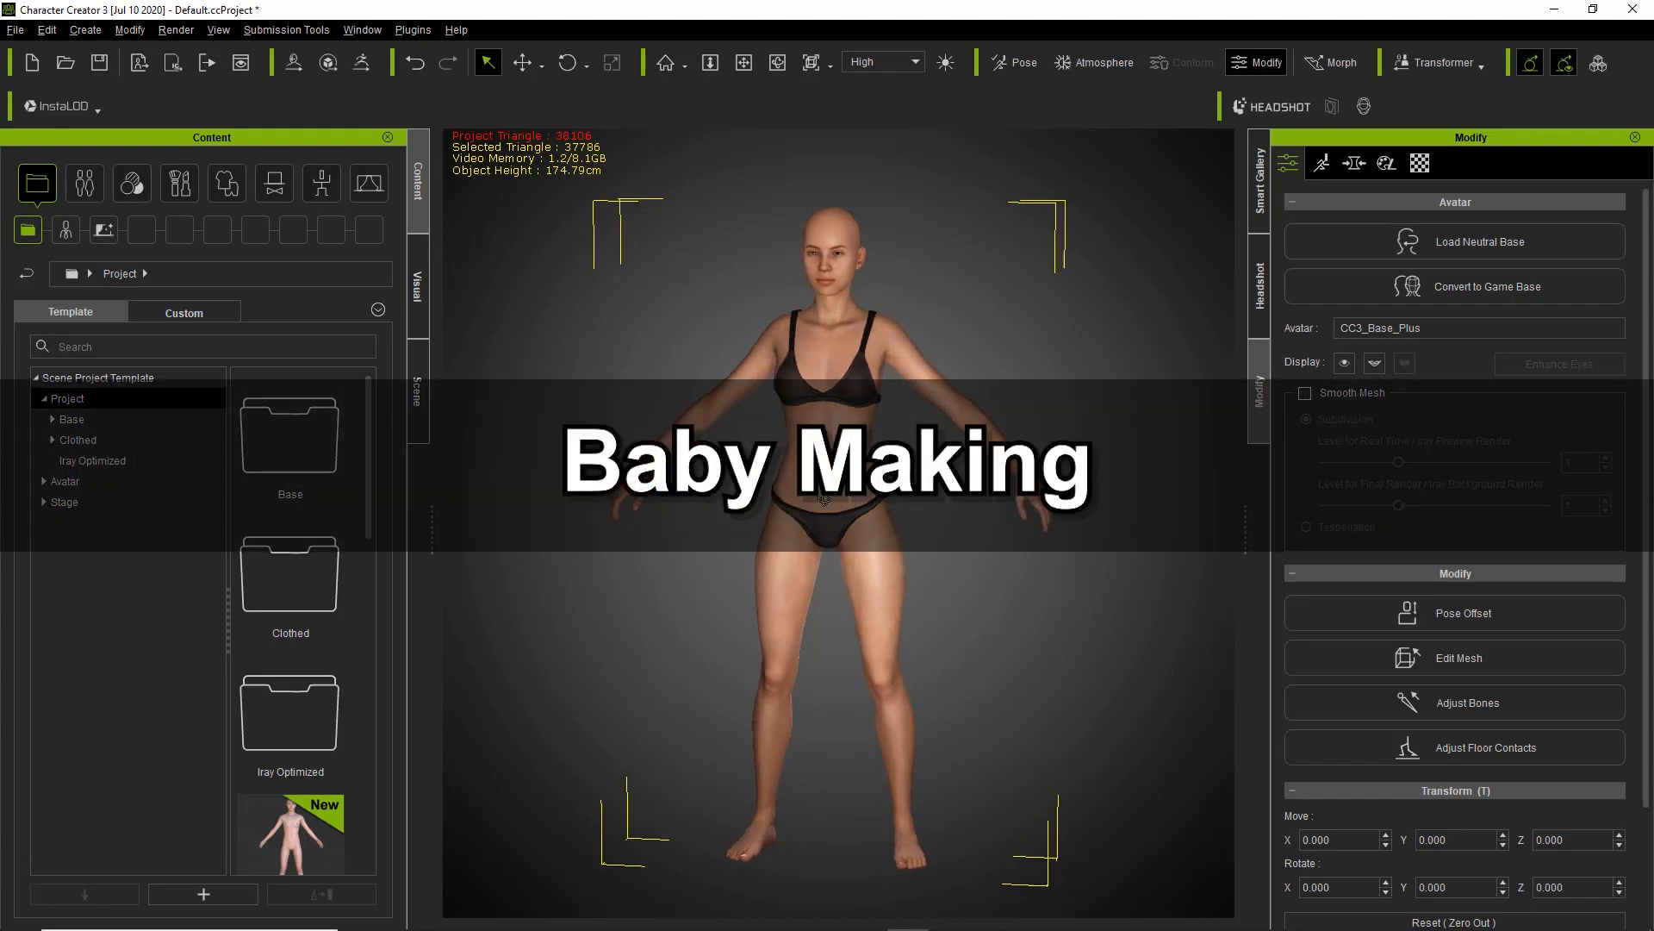
- Load the photo named baby into Headshot in PRO mode as the source image
left_click(1263, 296)
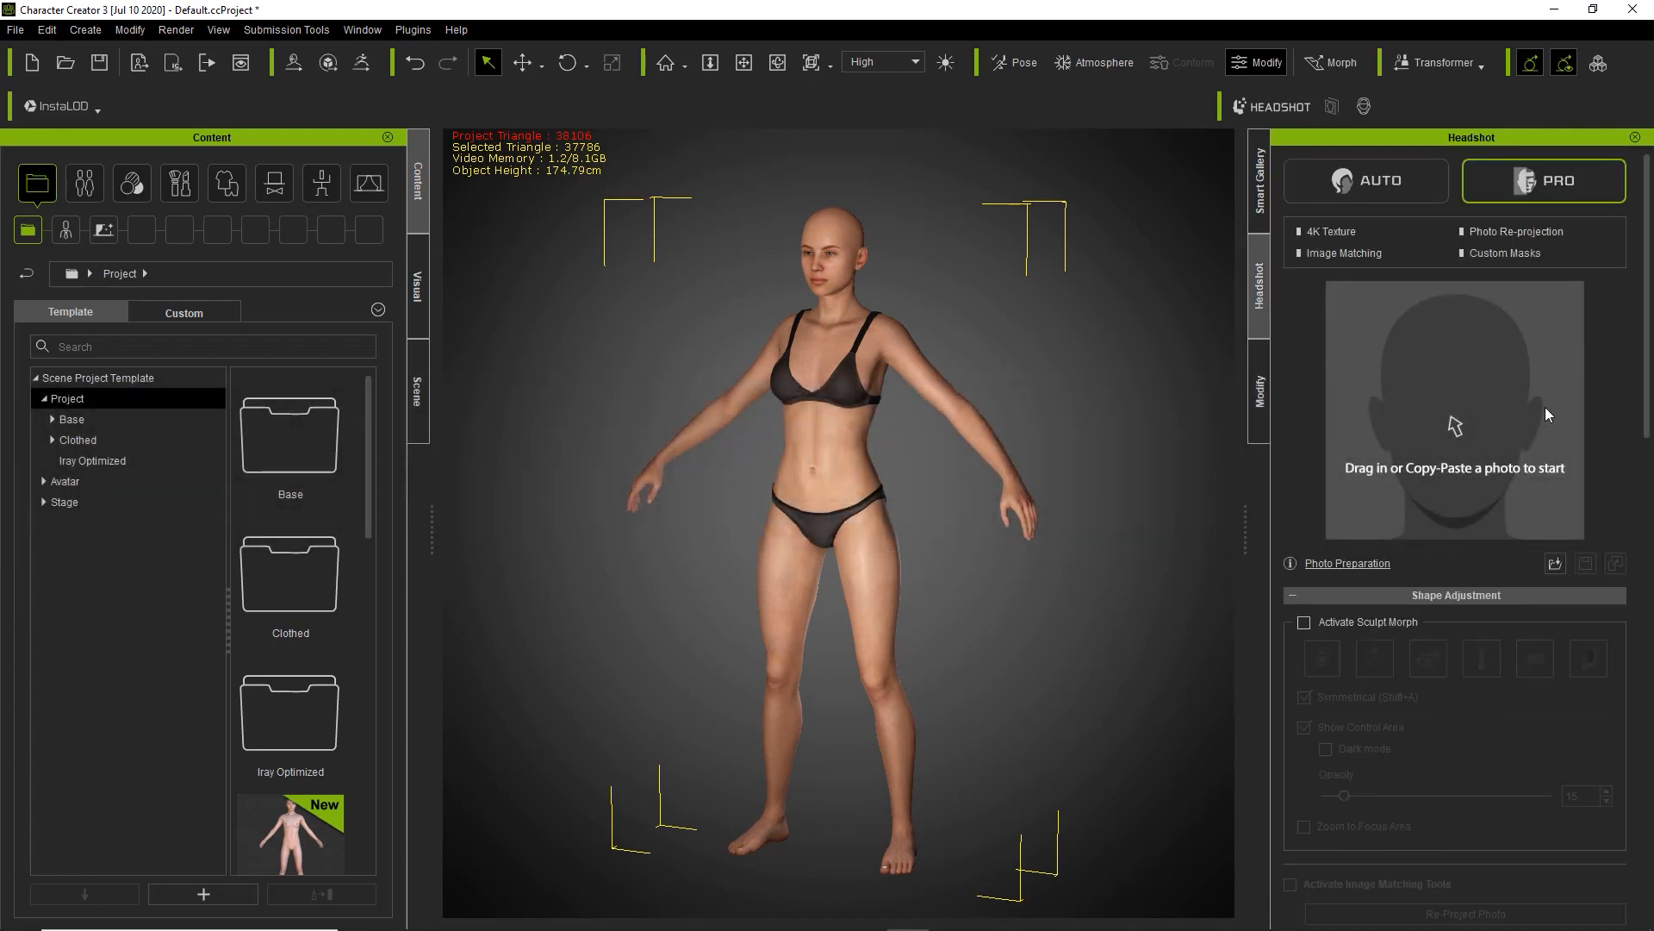
left_click(1555, 562)
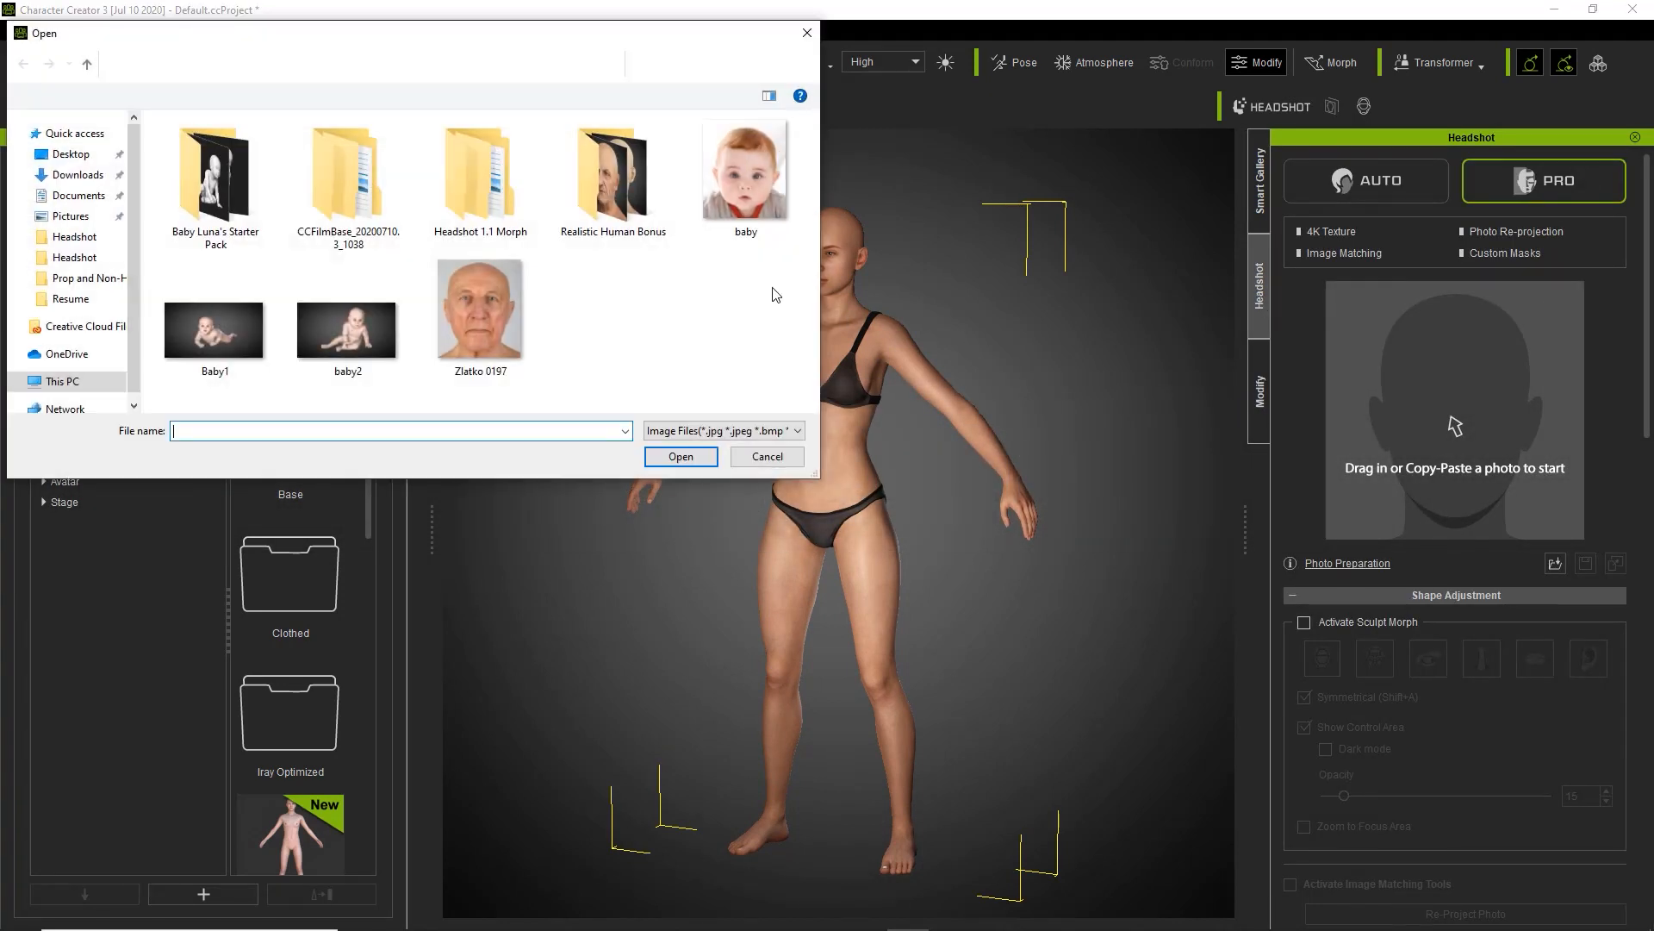
double_click(752, 168)
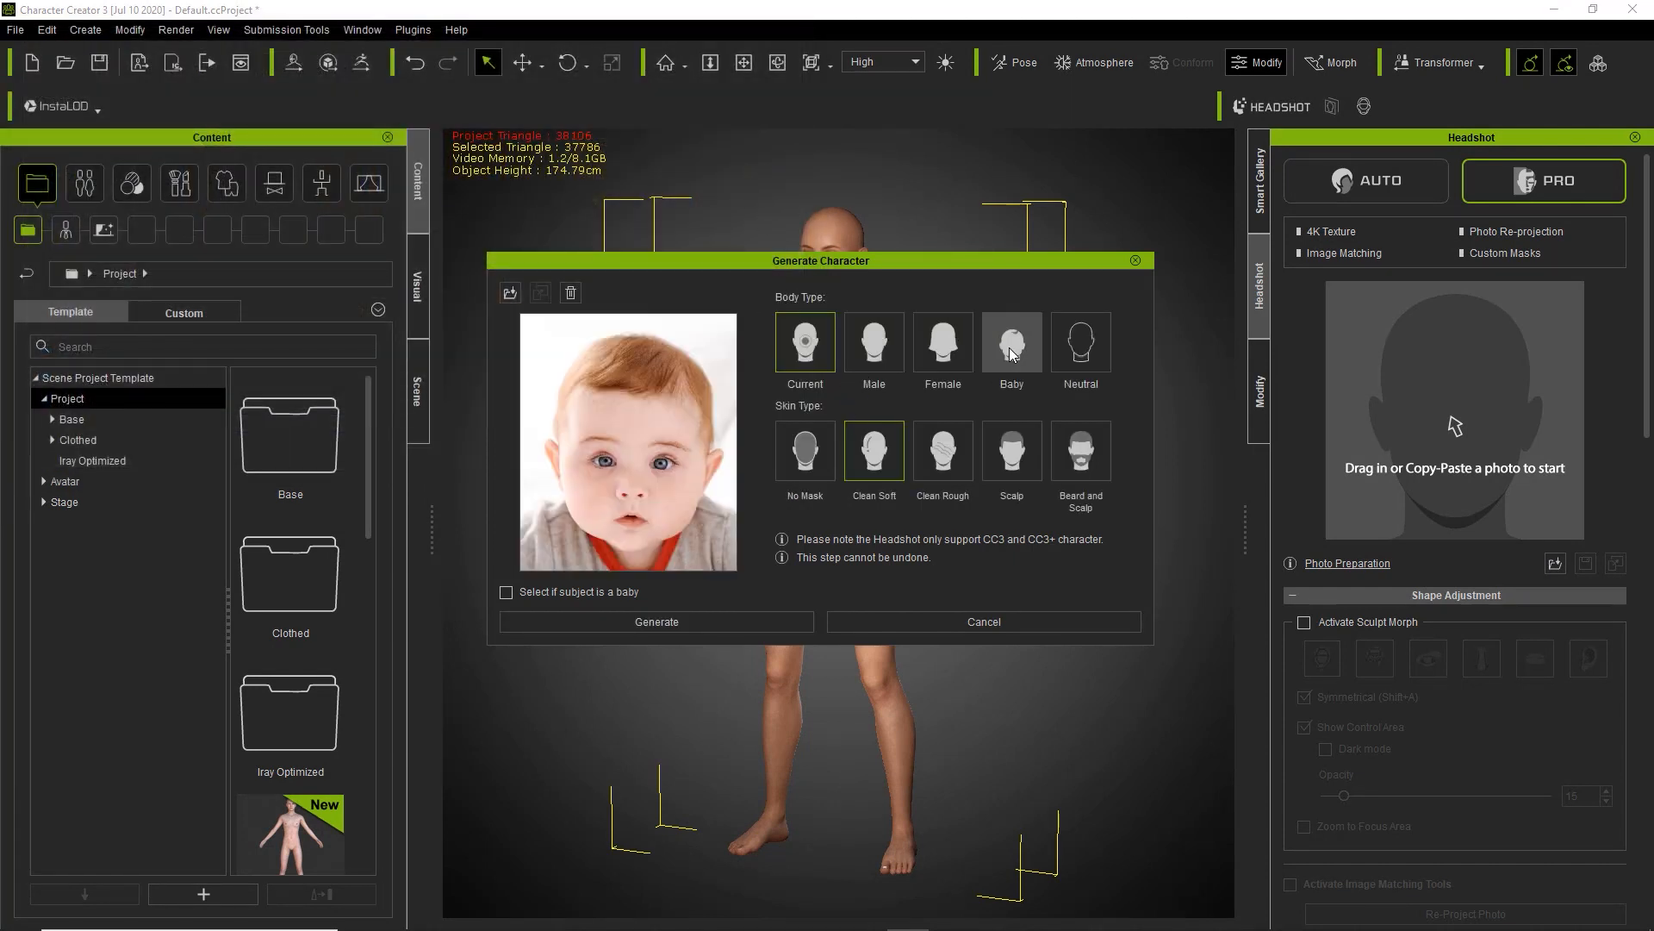
- Generate the character with the Baby body type and Clean Soft skin, marking the photo's subject as a baby
left_click(901, 345)
left_click(941, 347)
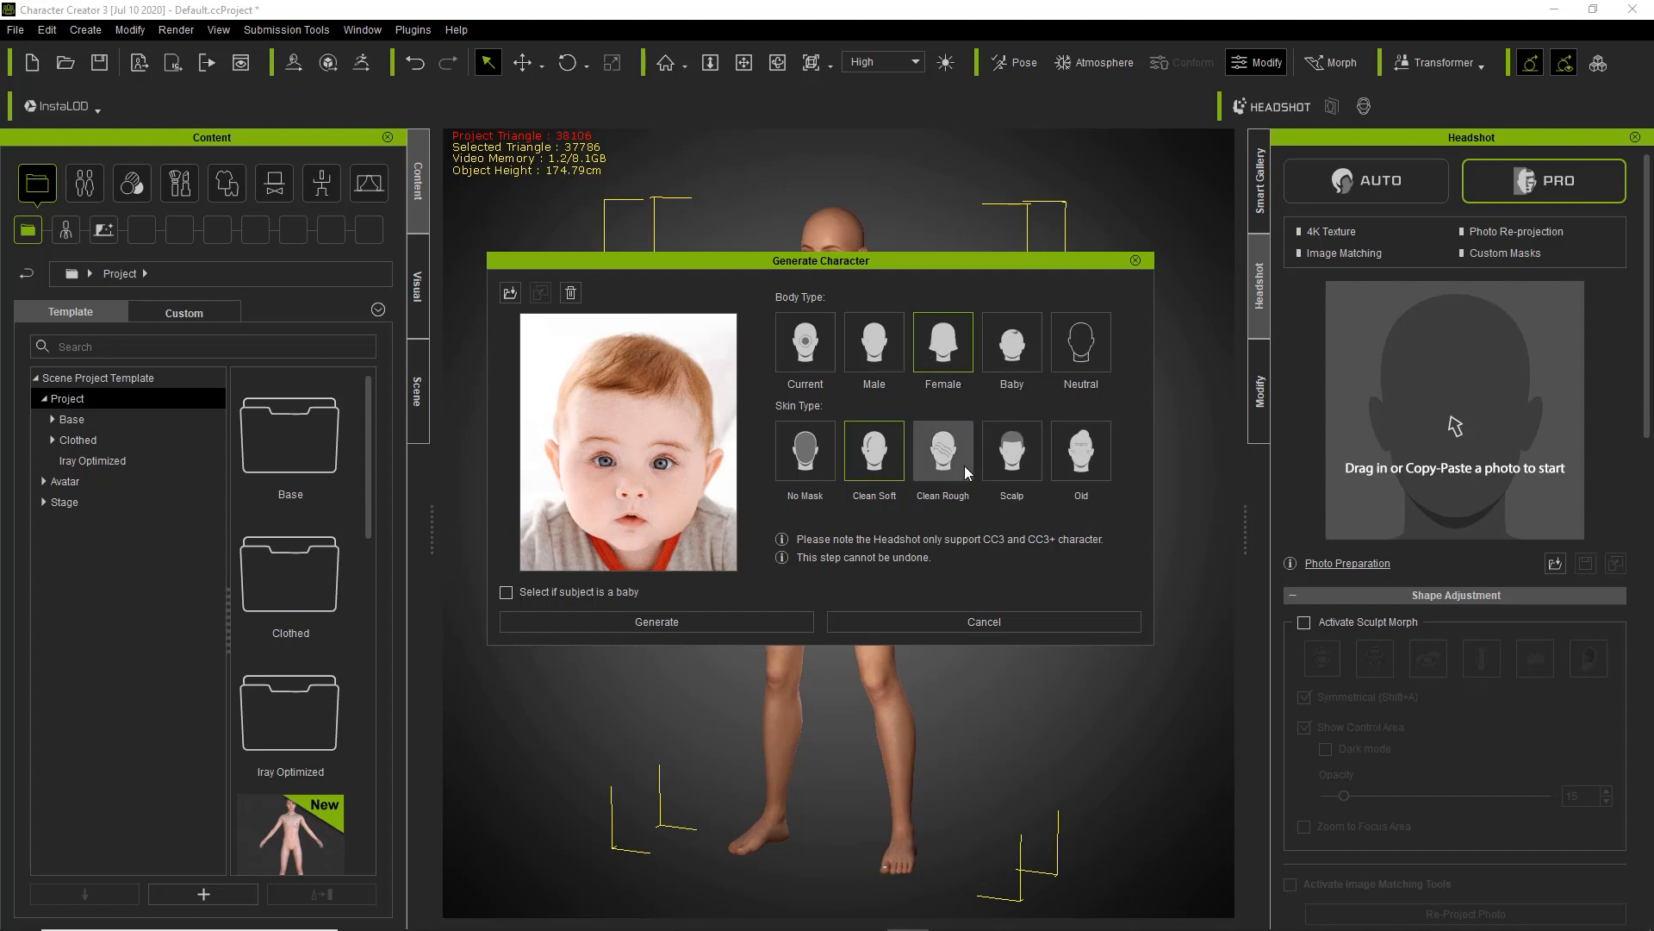
left_click(1010, 345)
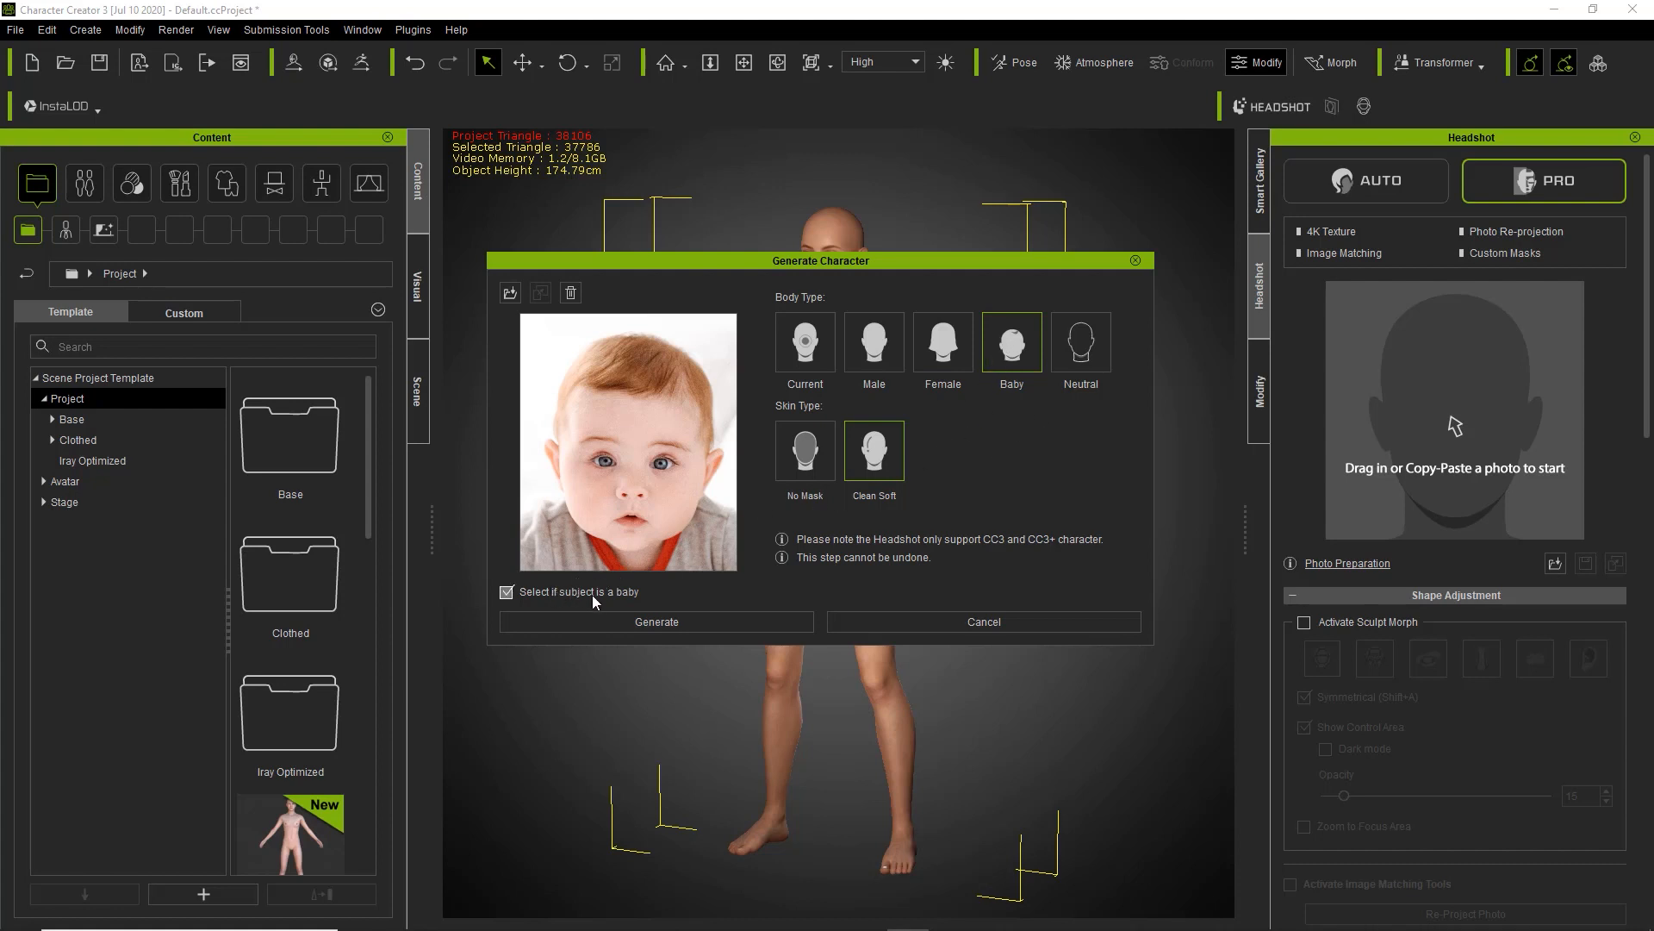
left_click(664, 619)
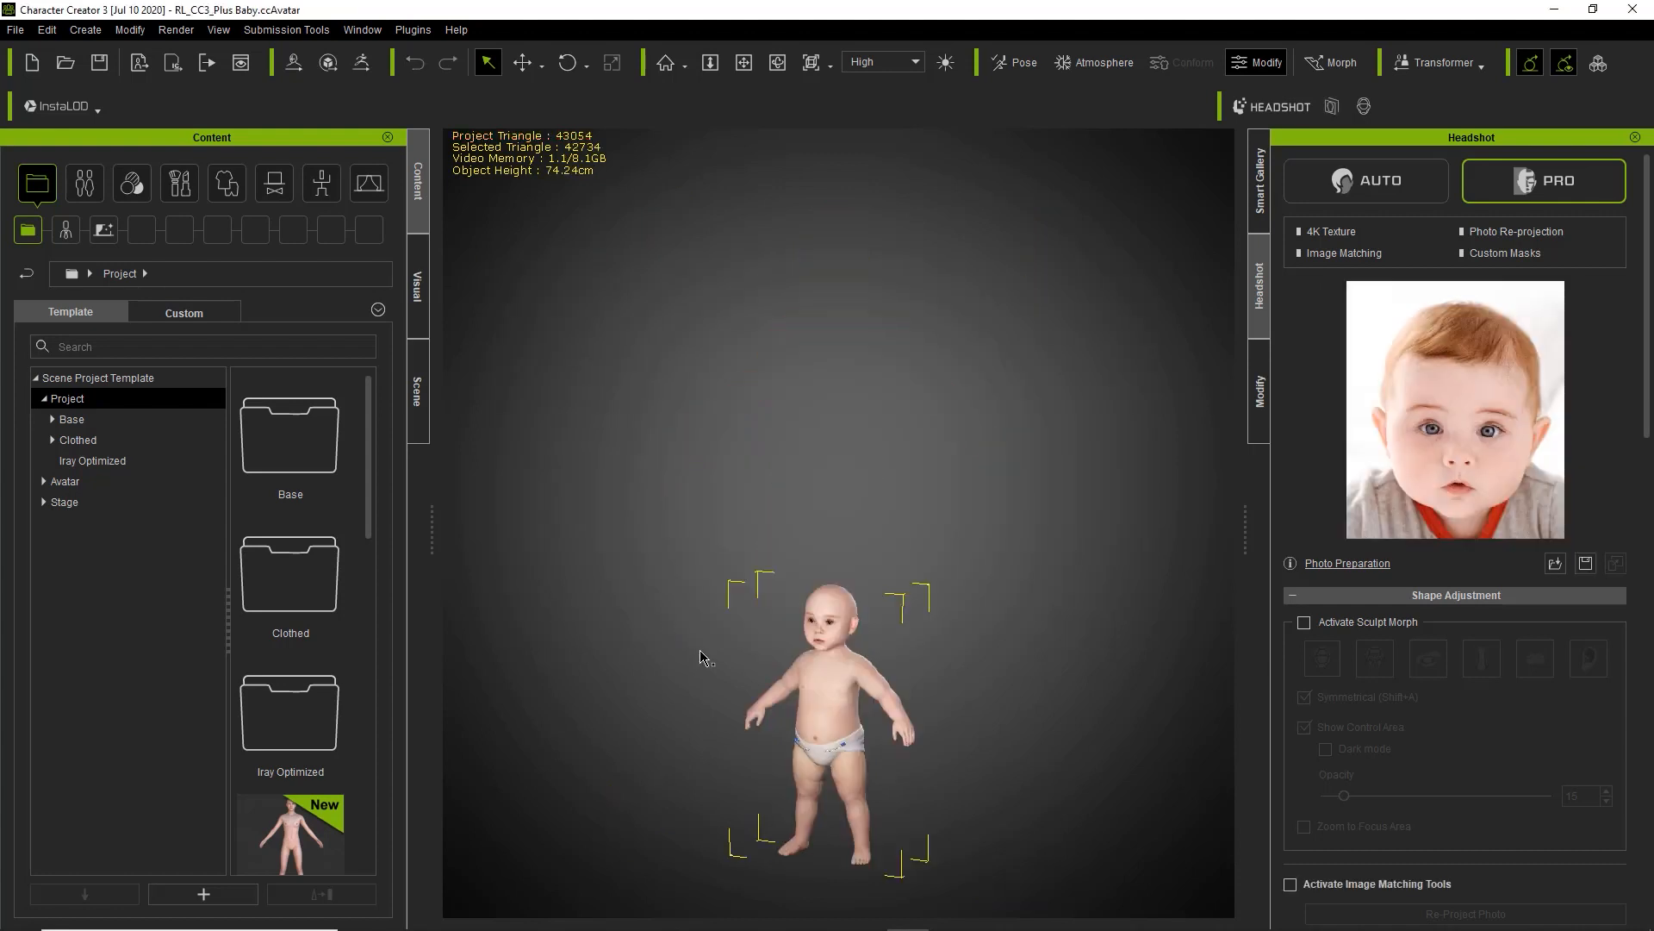
- Frame a front close-up of the baby's face and activate Sculpt Morph
middle_click_drag(918, 571, 919, 569)
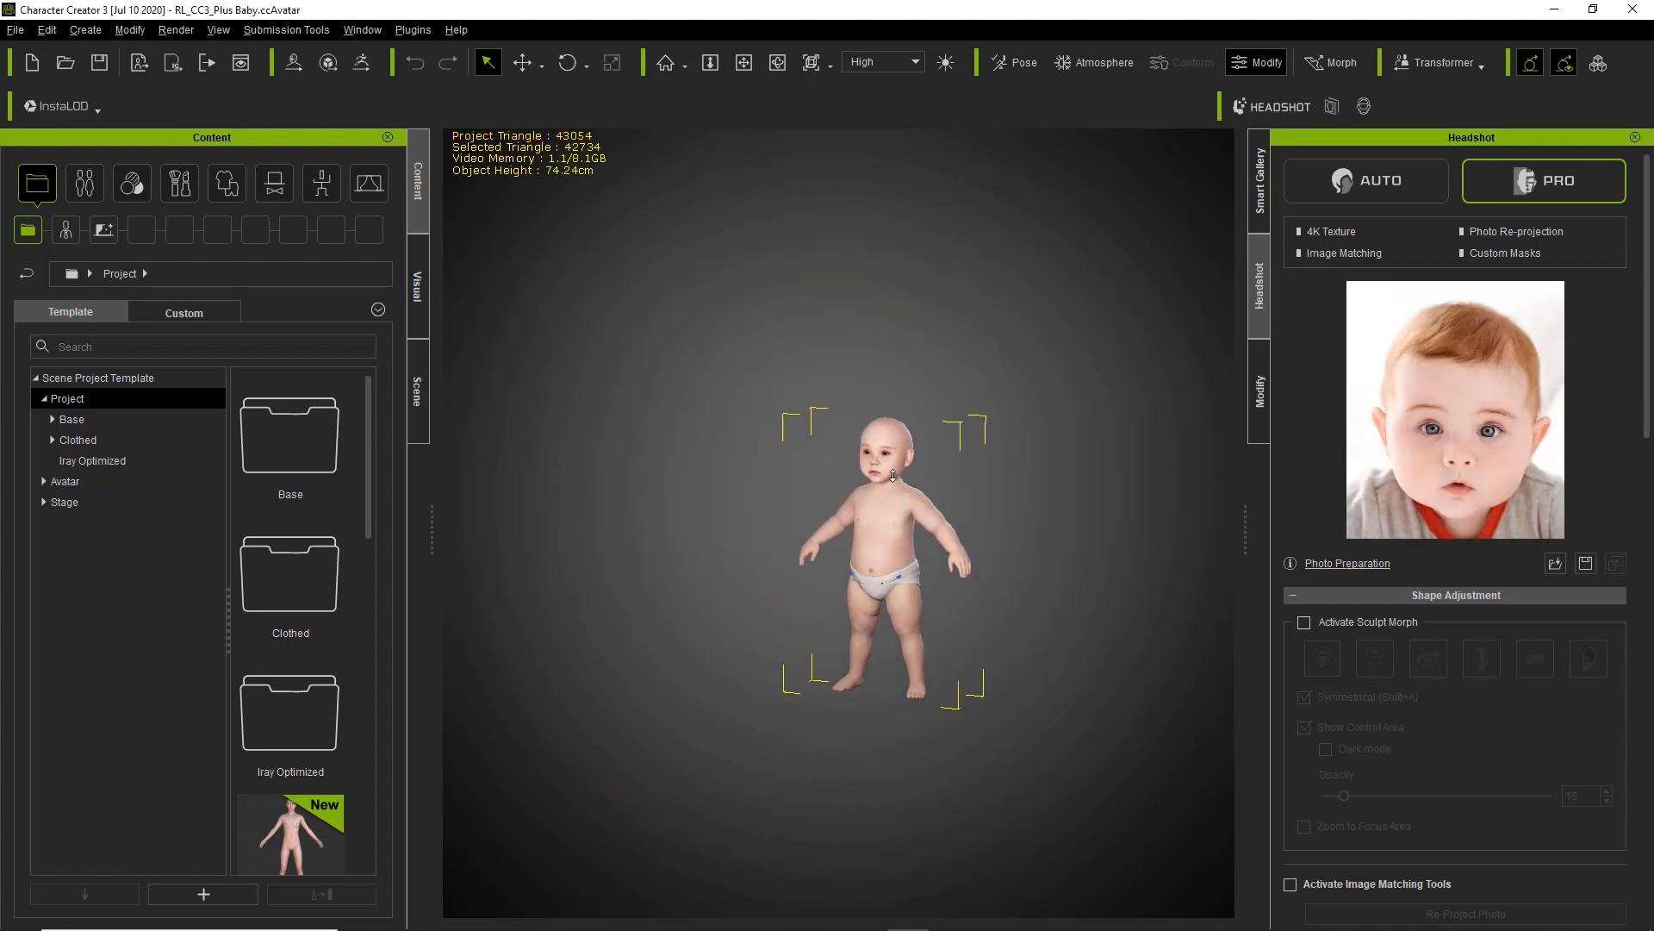
scroll(919, 572, "up", 3)
right_click_drag(872, 609, 959, 576)
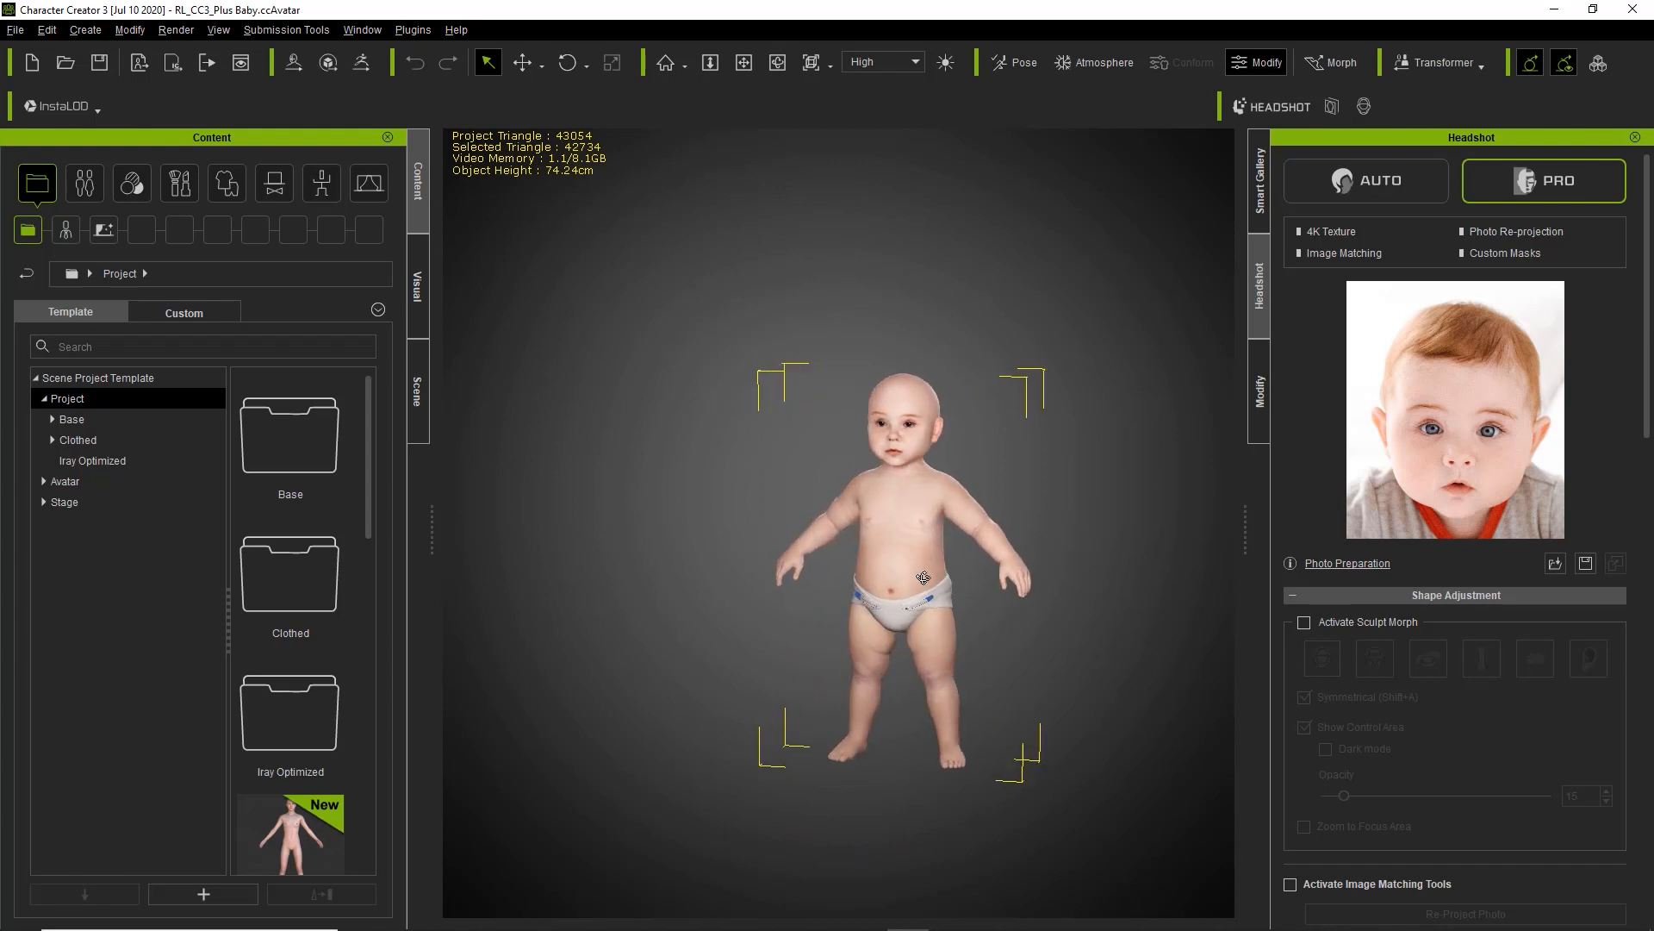
key("j")
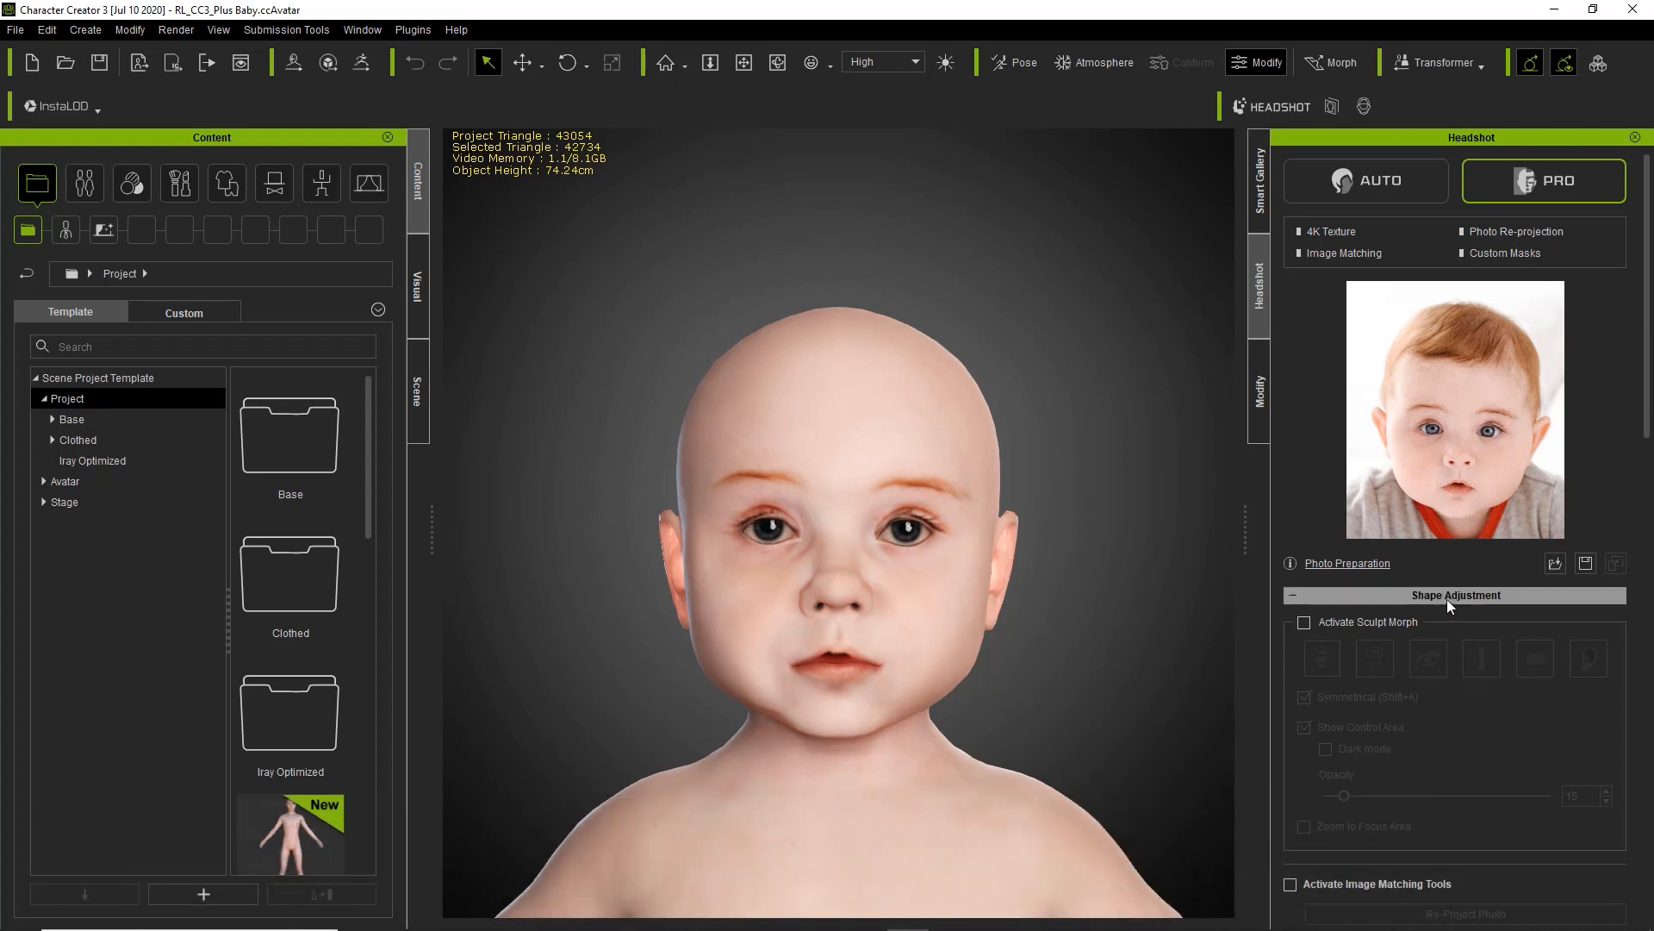
left_click_drag(1646, 405, 1645, 509)
left_click(1305, 340)
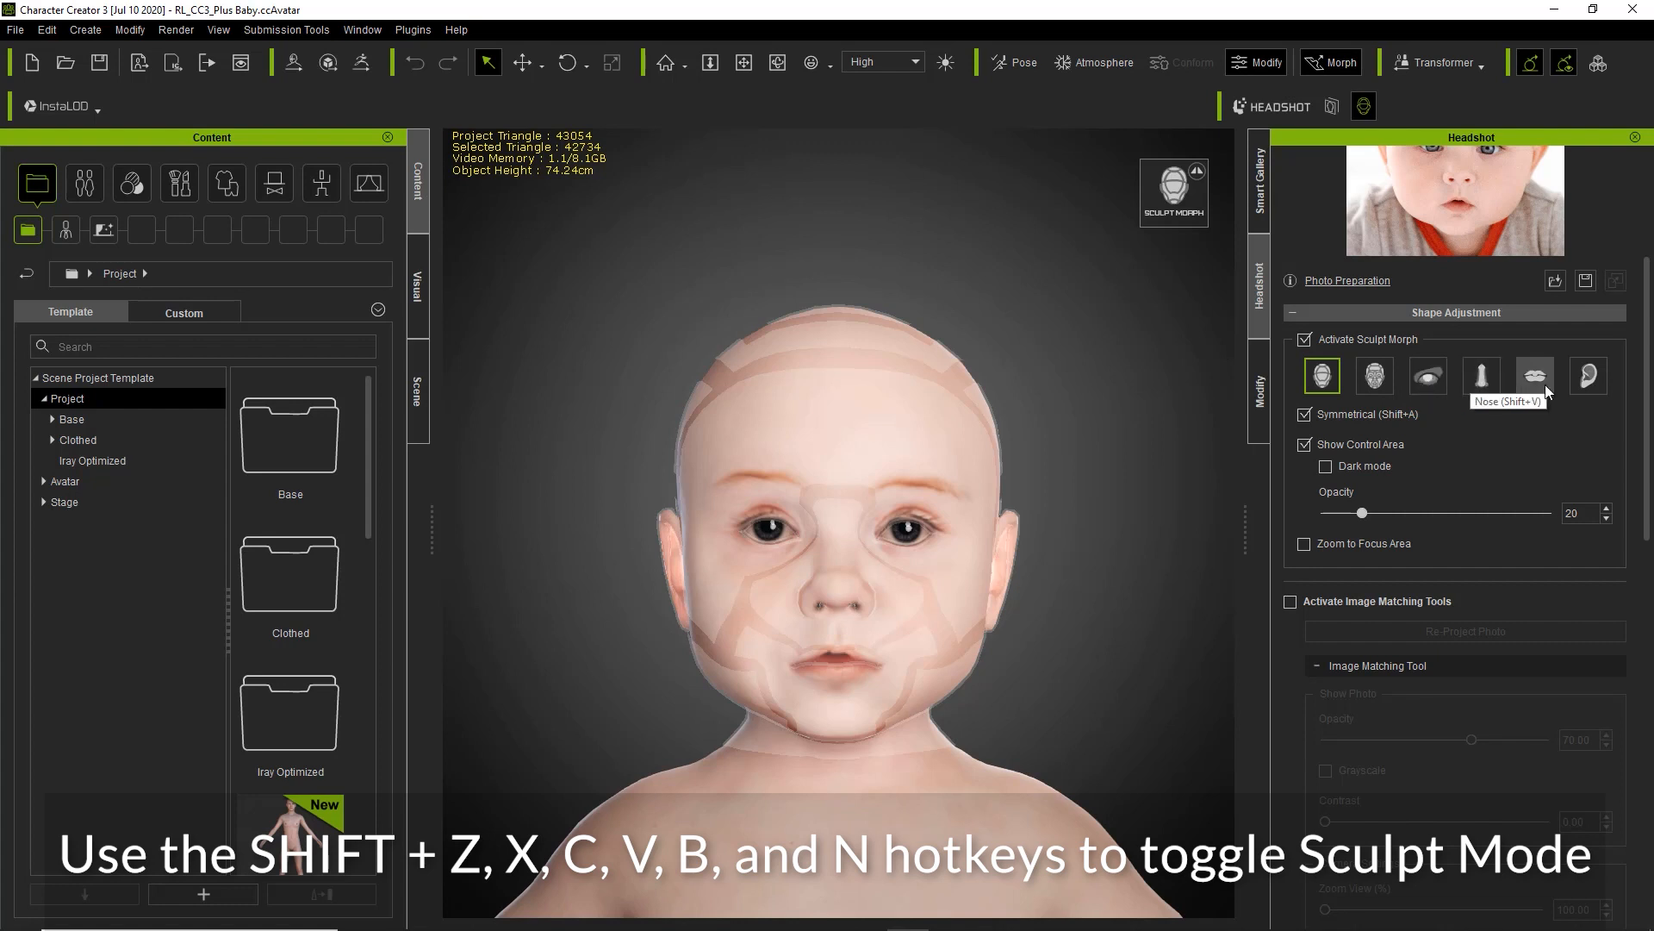
- Cycle through the face, eye, nose, mouth and ear sculpt modes to view their control areas, returning to the head mode
key("shift+x")
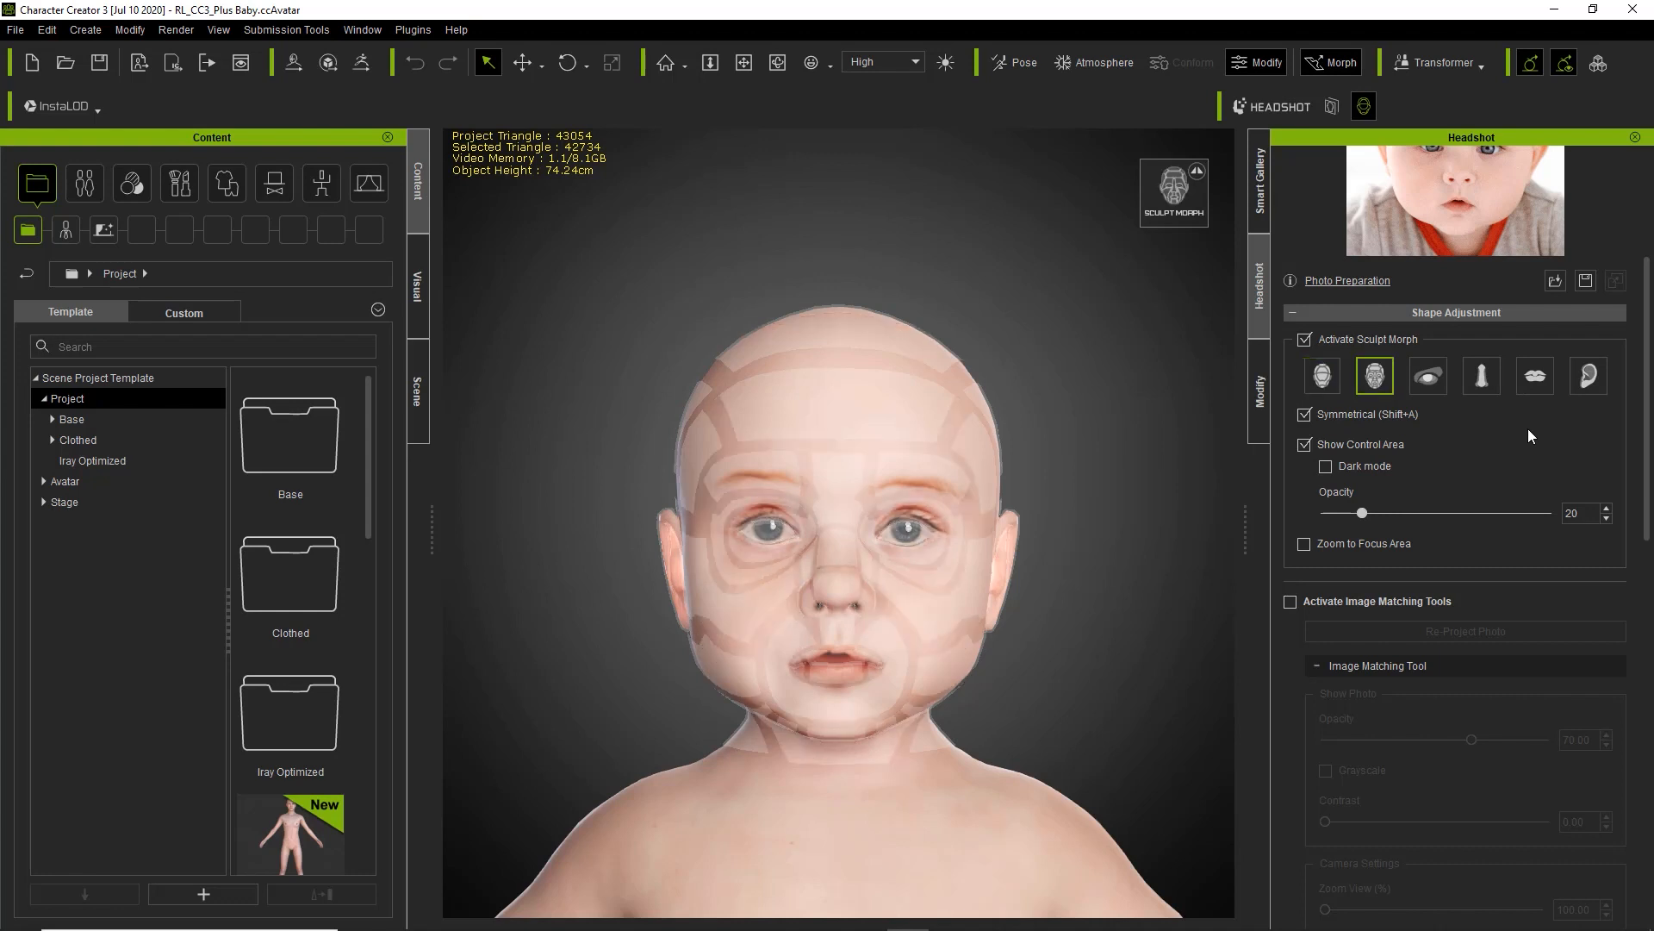
key("shift+c")
key("shift+v")
key("shift+b")
key("shift+n")
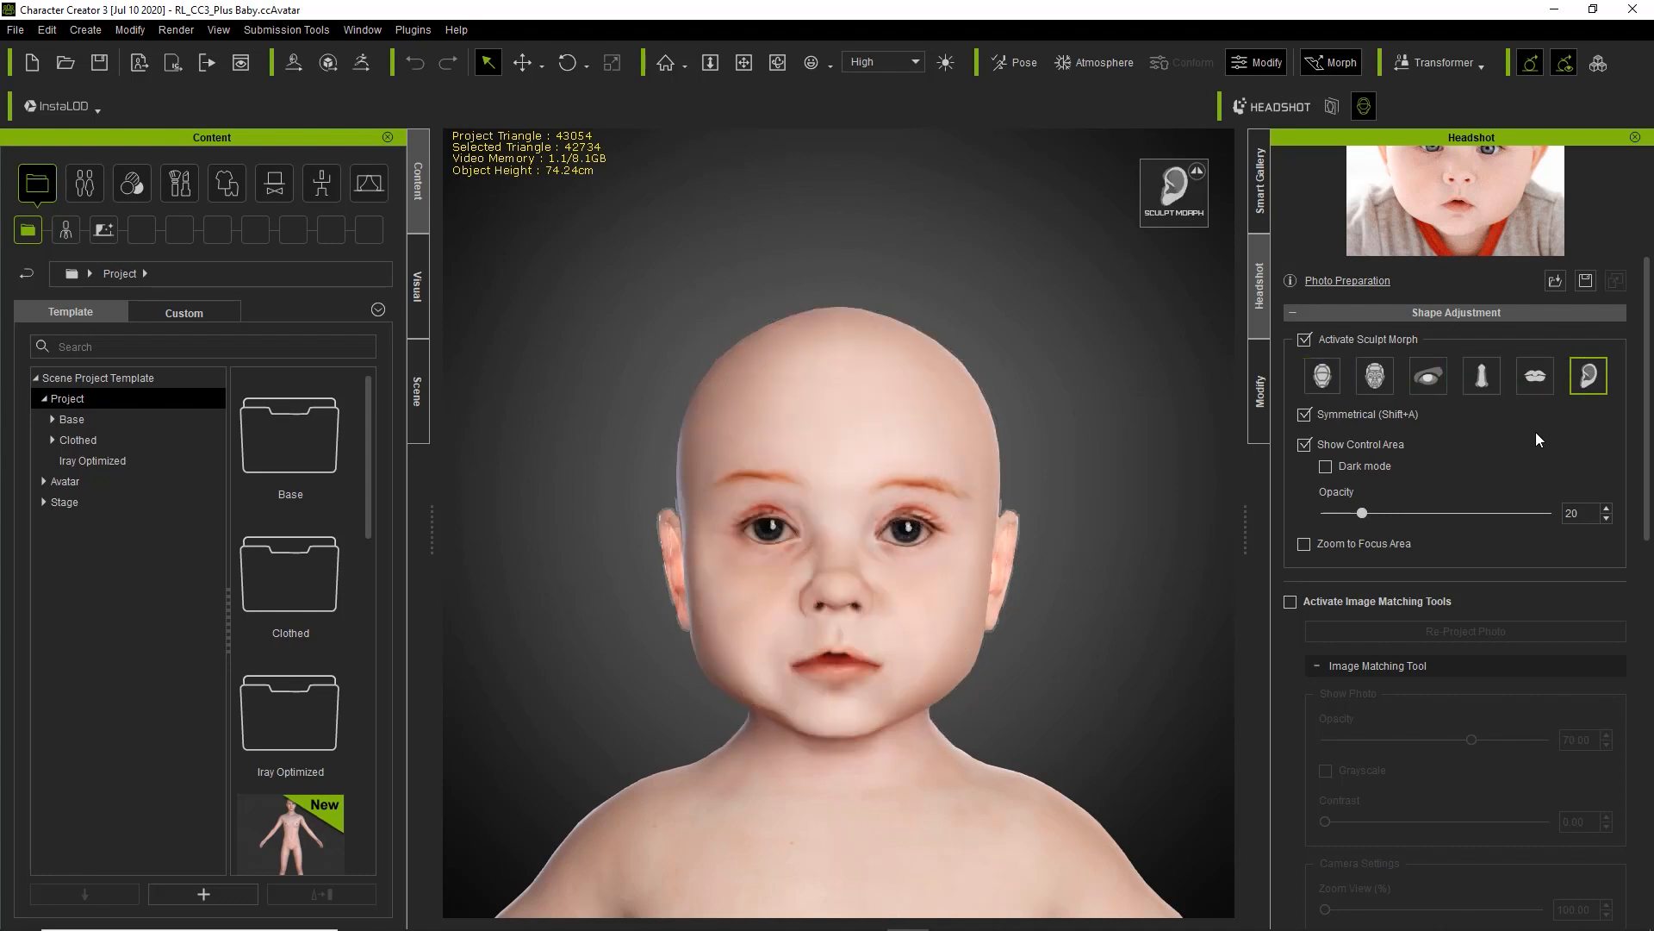
key("shift+z")
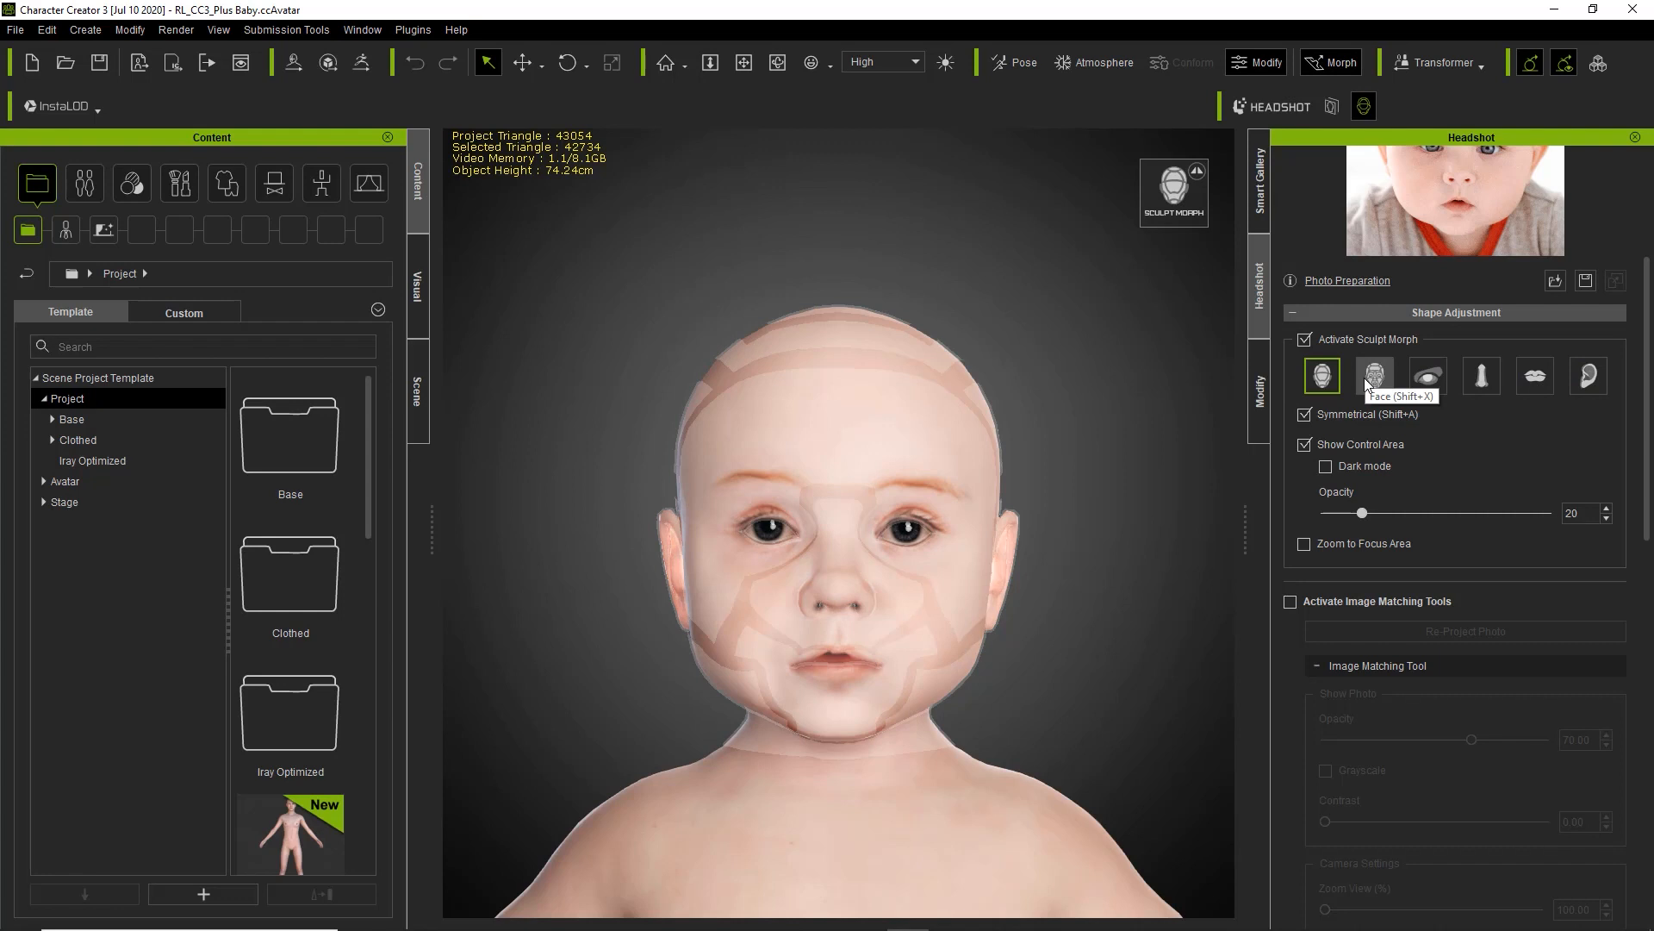
key("shift+s")
key("shift+s")
key("shift+s")
key("shift+s")
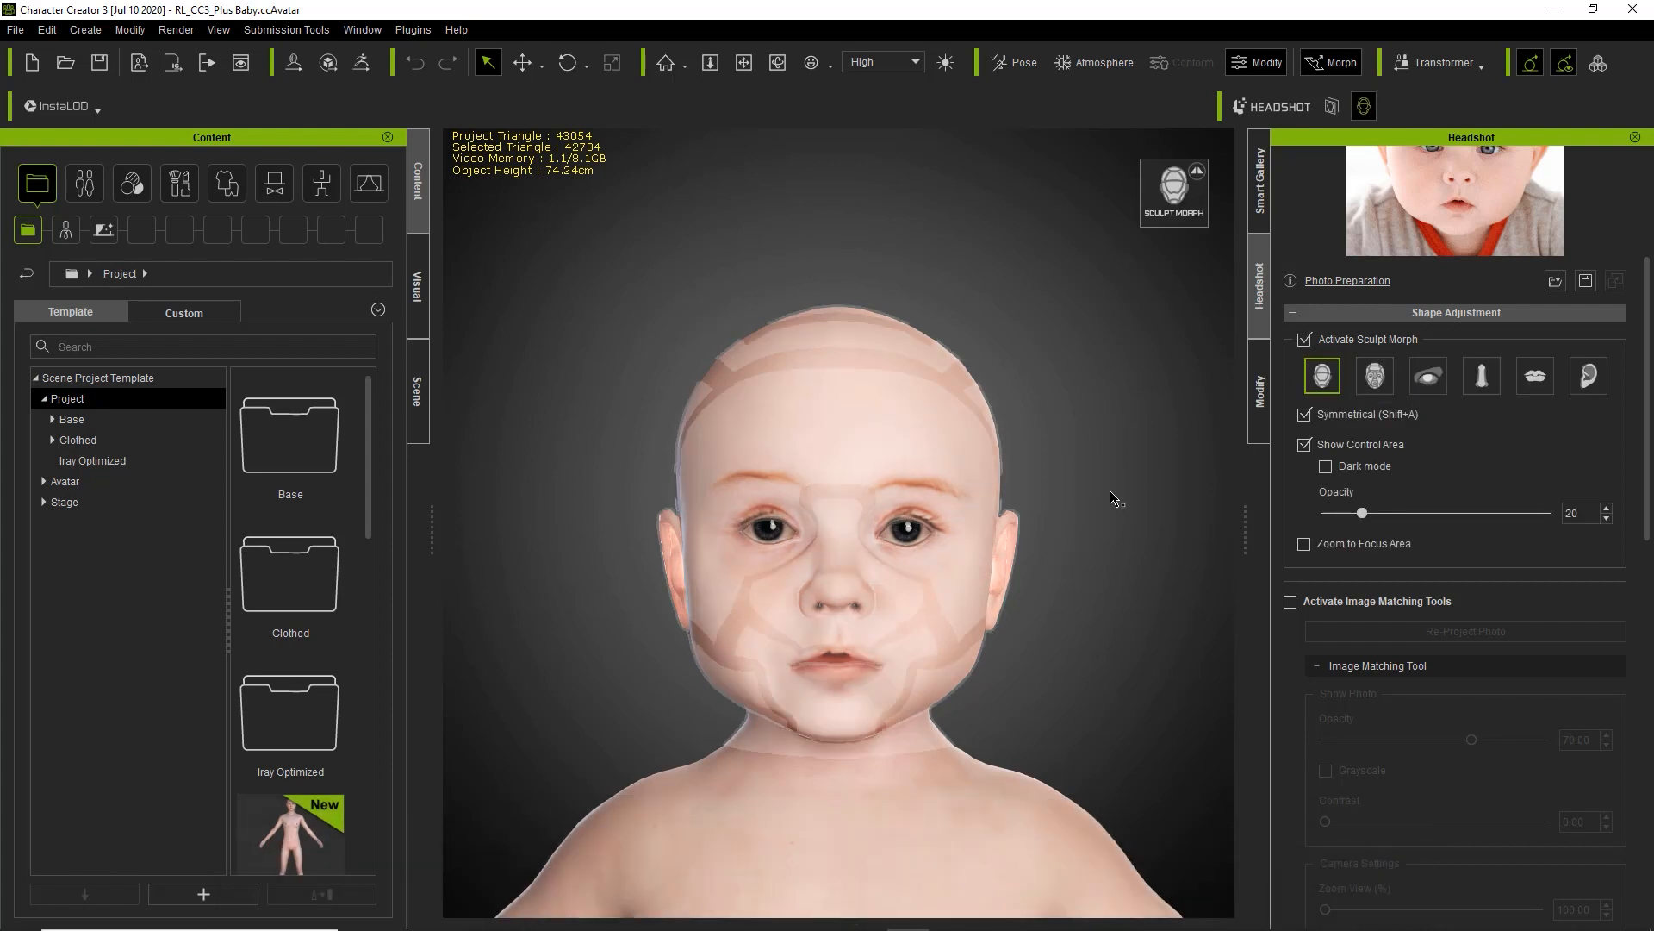
- Show the sculpt control areas in dark mode with an opacity of 22
scroll(1094, 640, "up", 2)
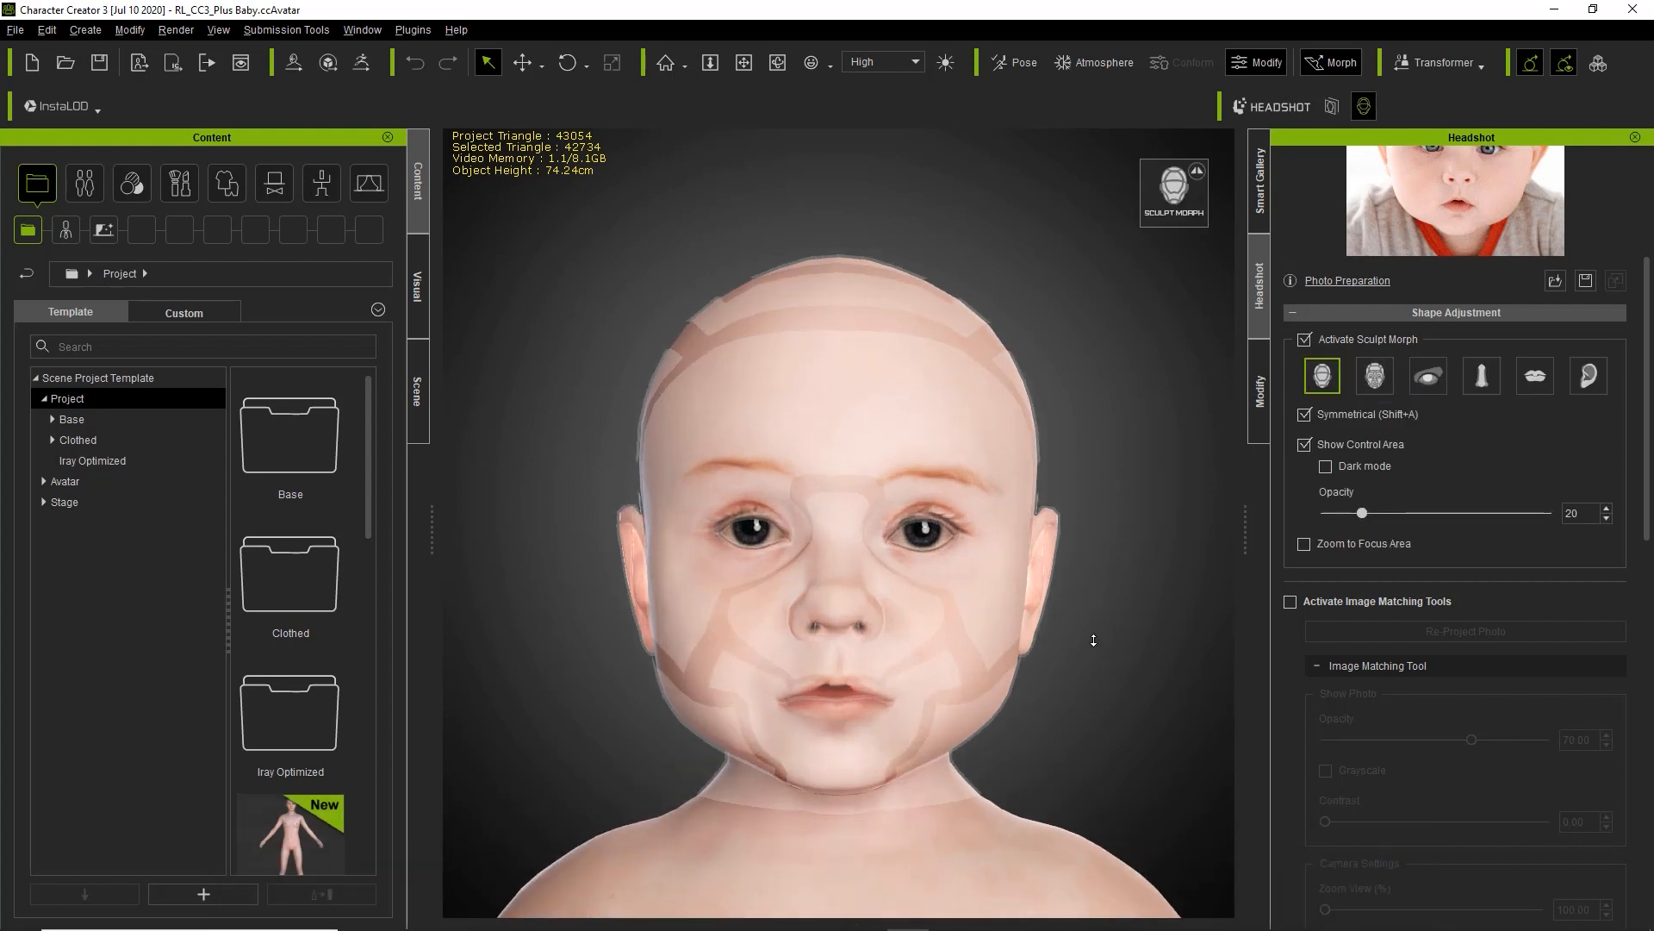
scroll(1094, 640, "up", 2)
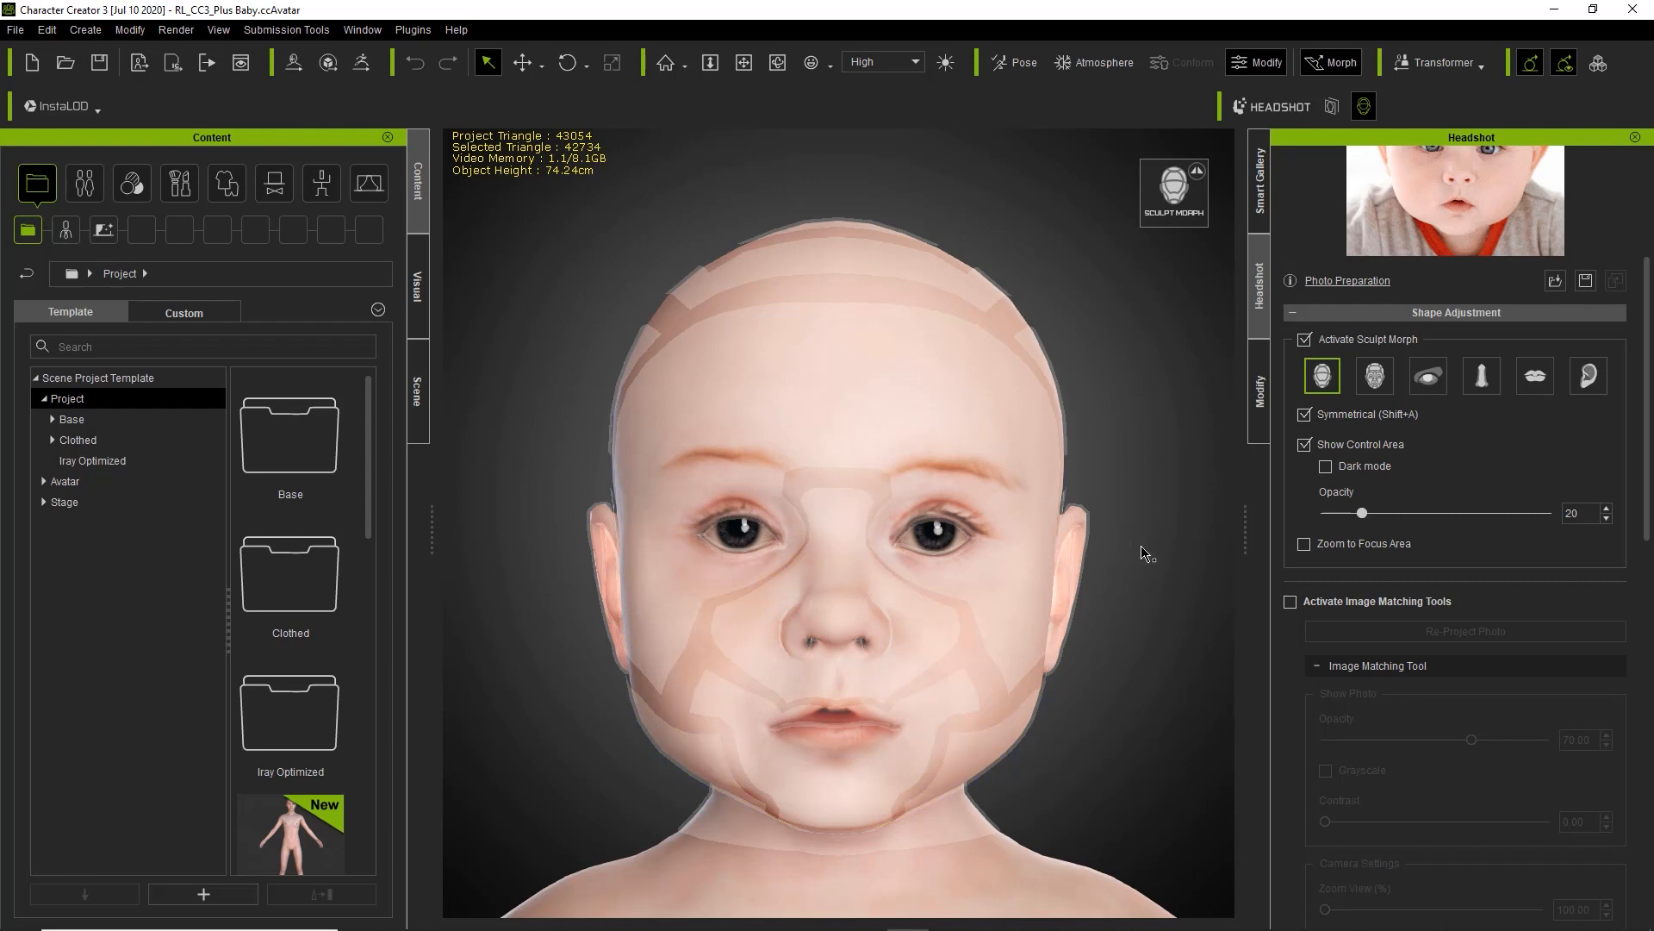
left_click(1324, 467)
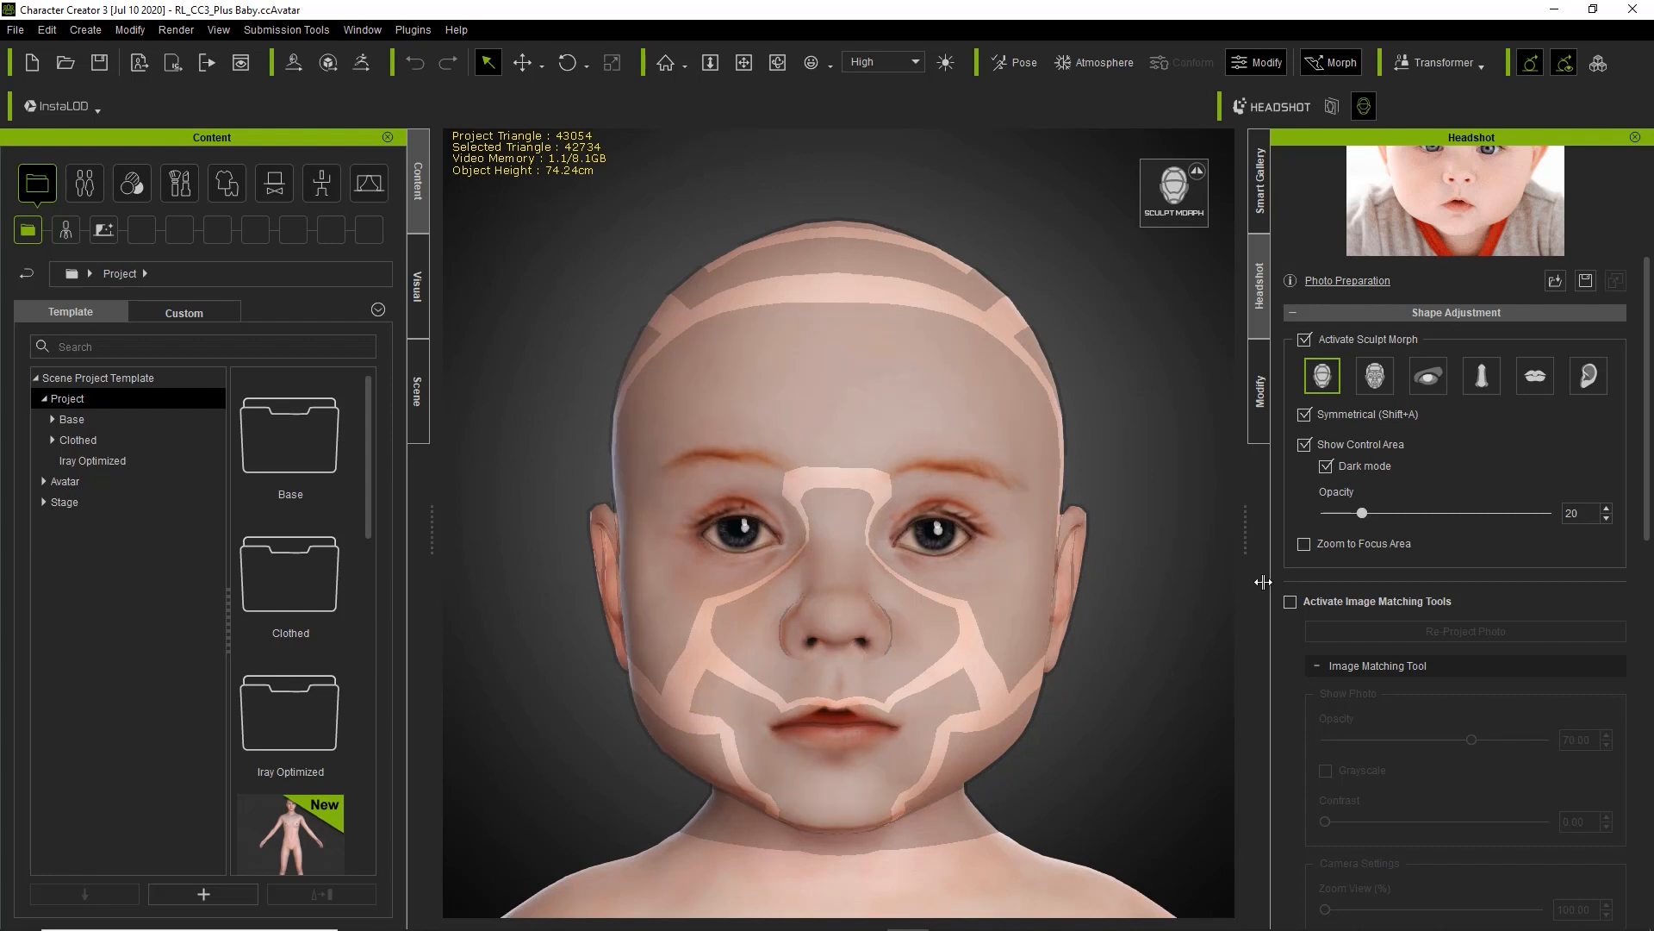
left_click_drag(1398, 509, 1365, 514)
- Activate the image matching tools, set the zoom view to about 107%, and reset the lens to its default
left_click(1356, 598)
left_click_drag(1648, 462, 1651, 602)
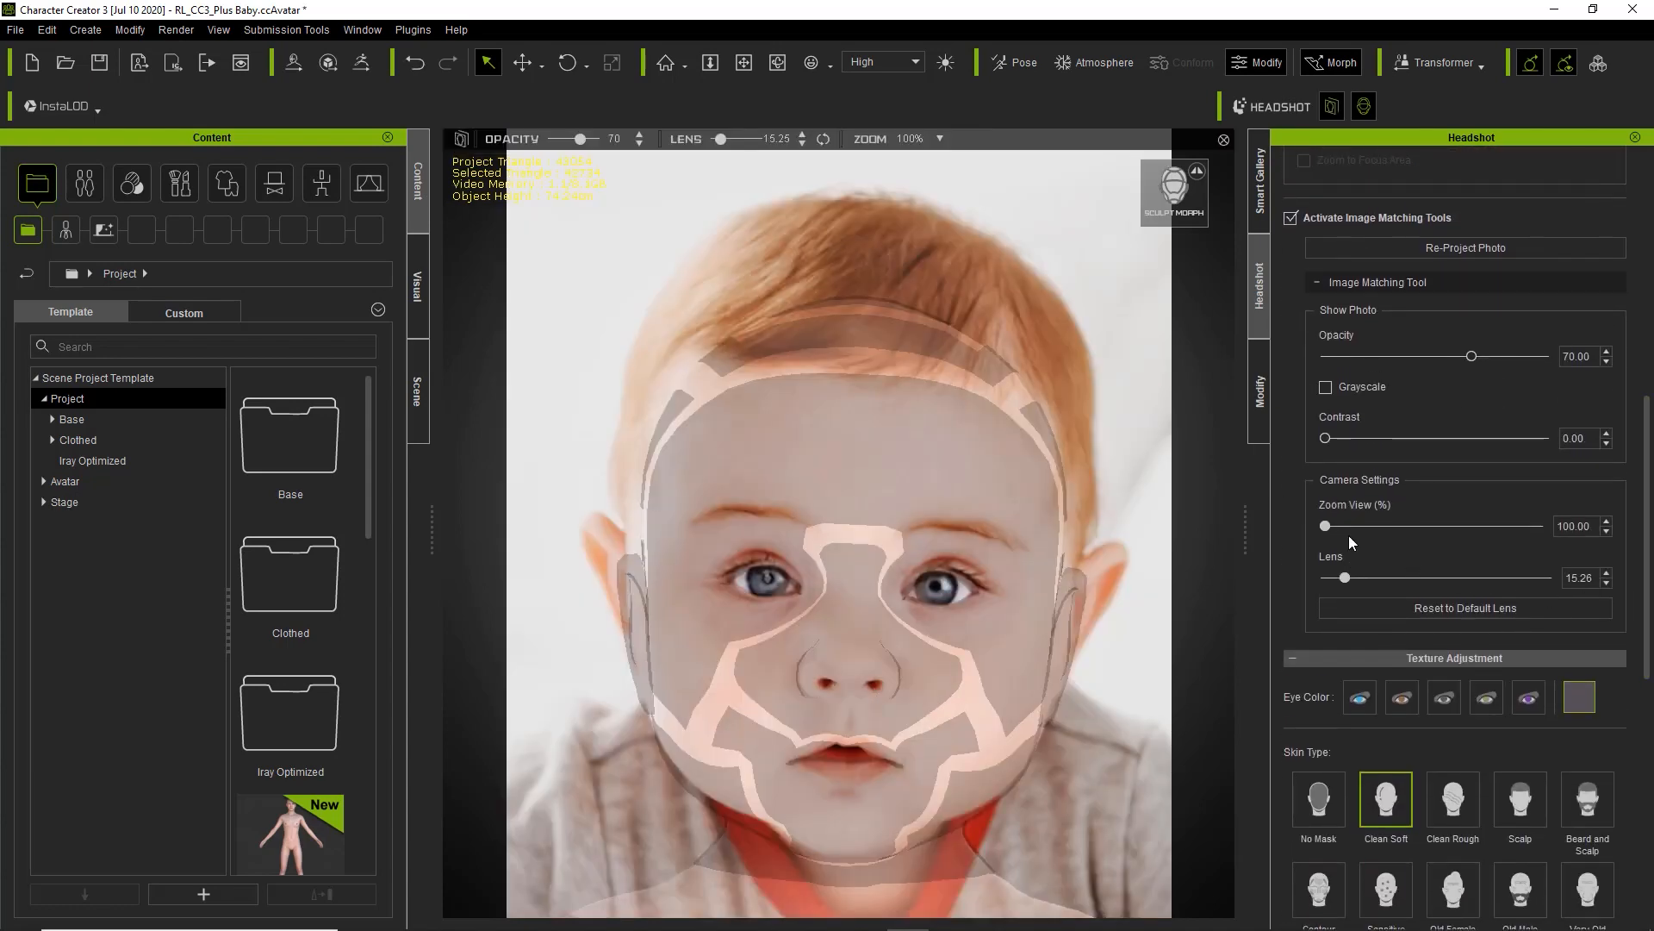
left_click_drag(1328, 526, 1337, 577)
left_click(1455, 608)
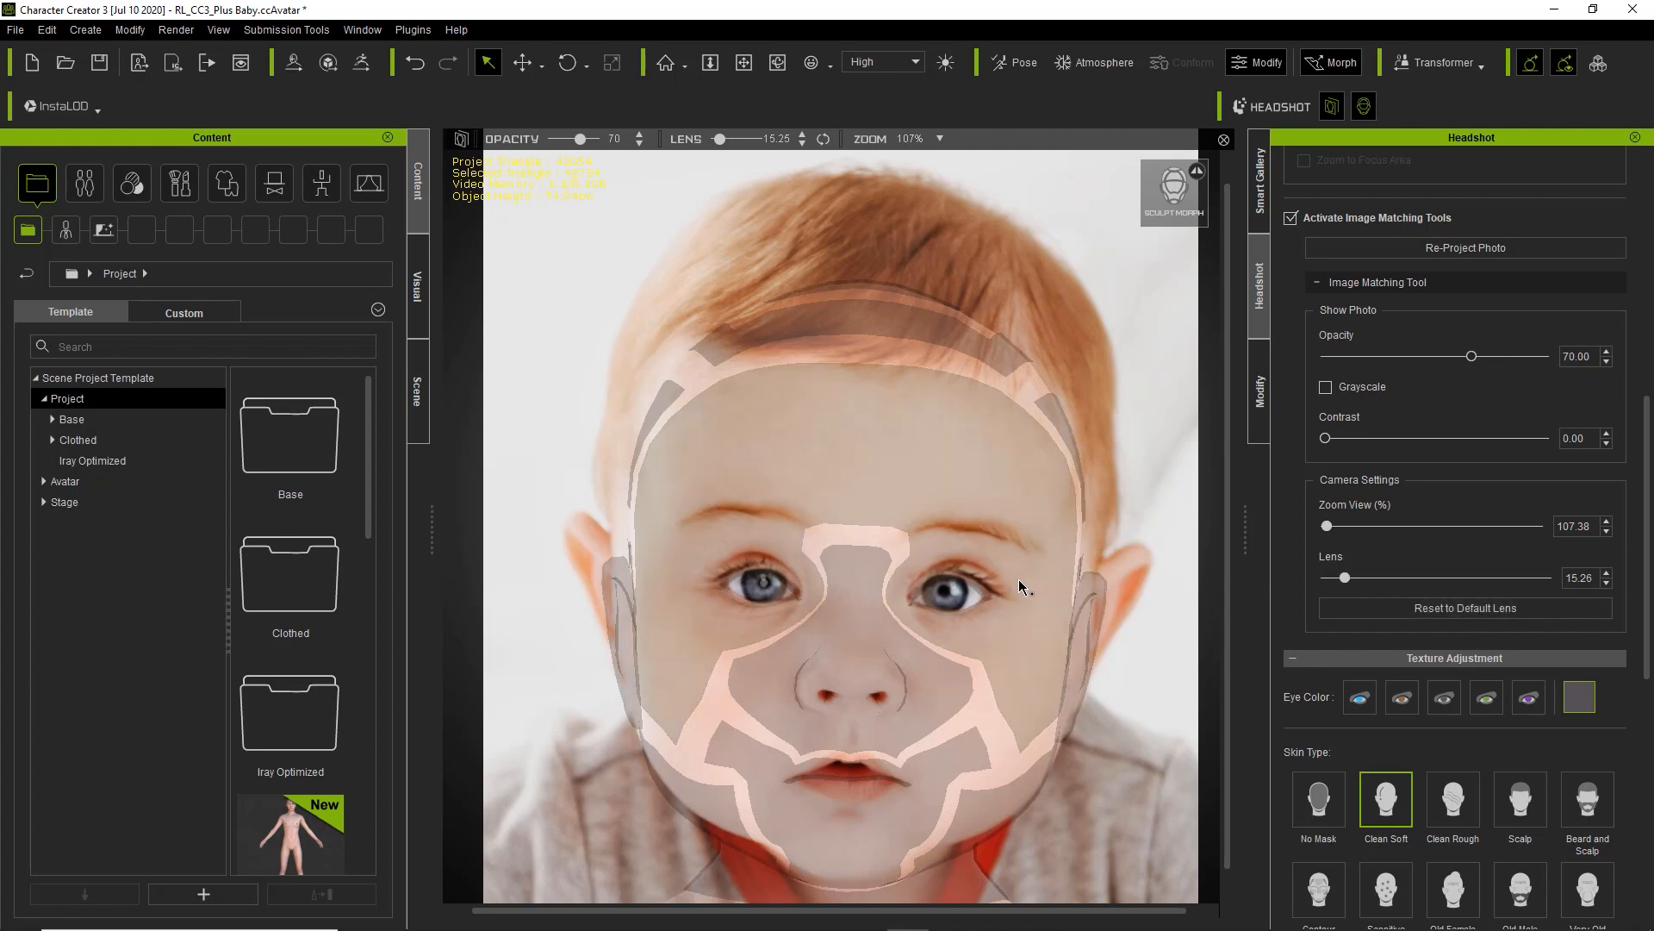
- Switch sculpting to the eye control areas with the photo overlay enlarged around the eyes
scroll(1017, 578, "up", 2)
scroll(1017, 578, "up", 2)
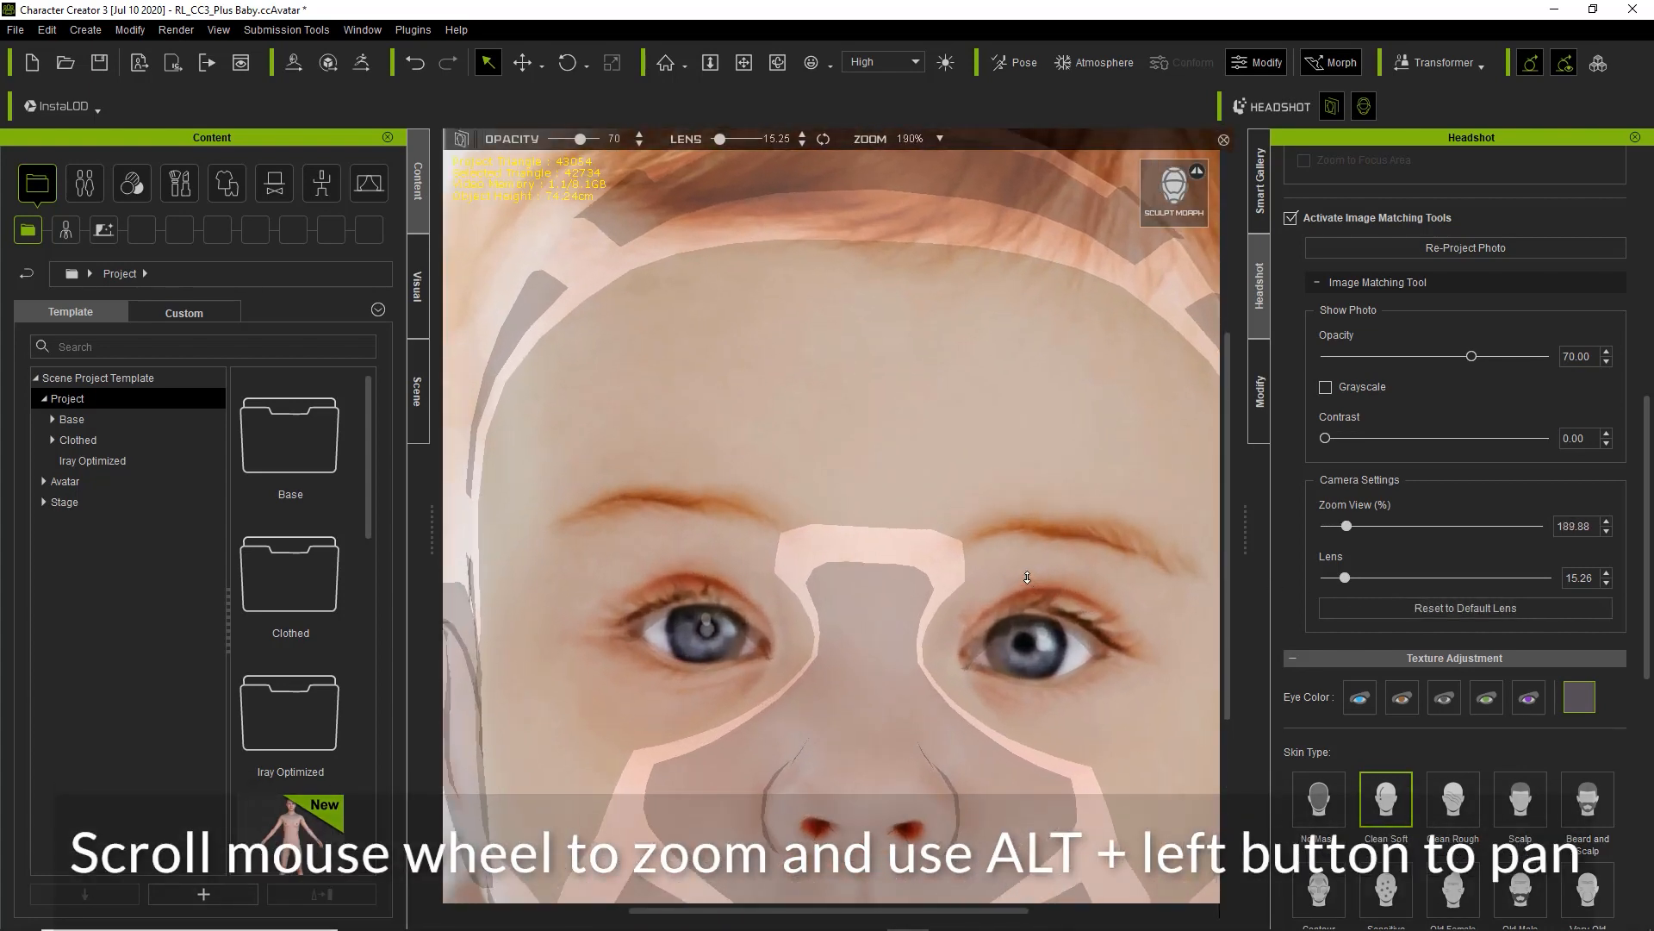
scroll(1025, 586, "down", 4)
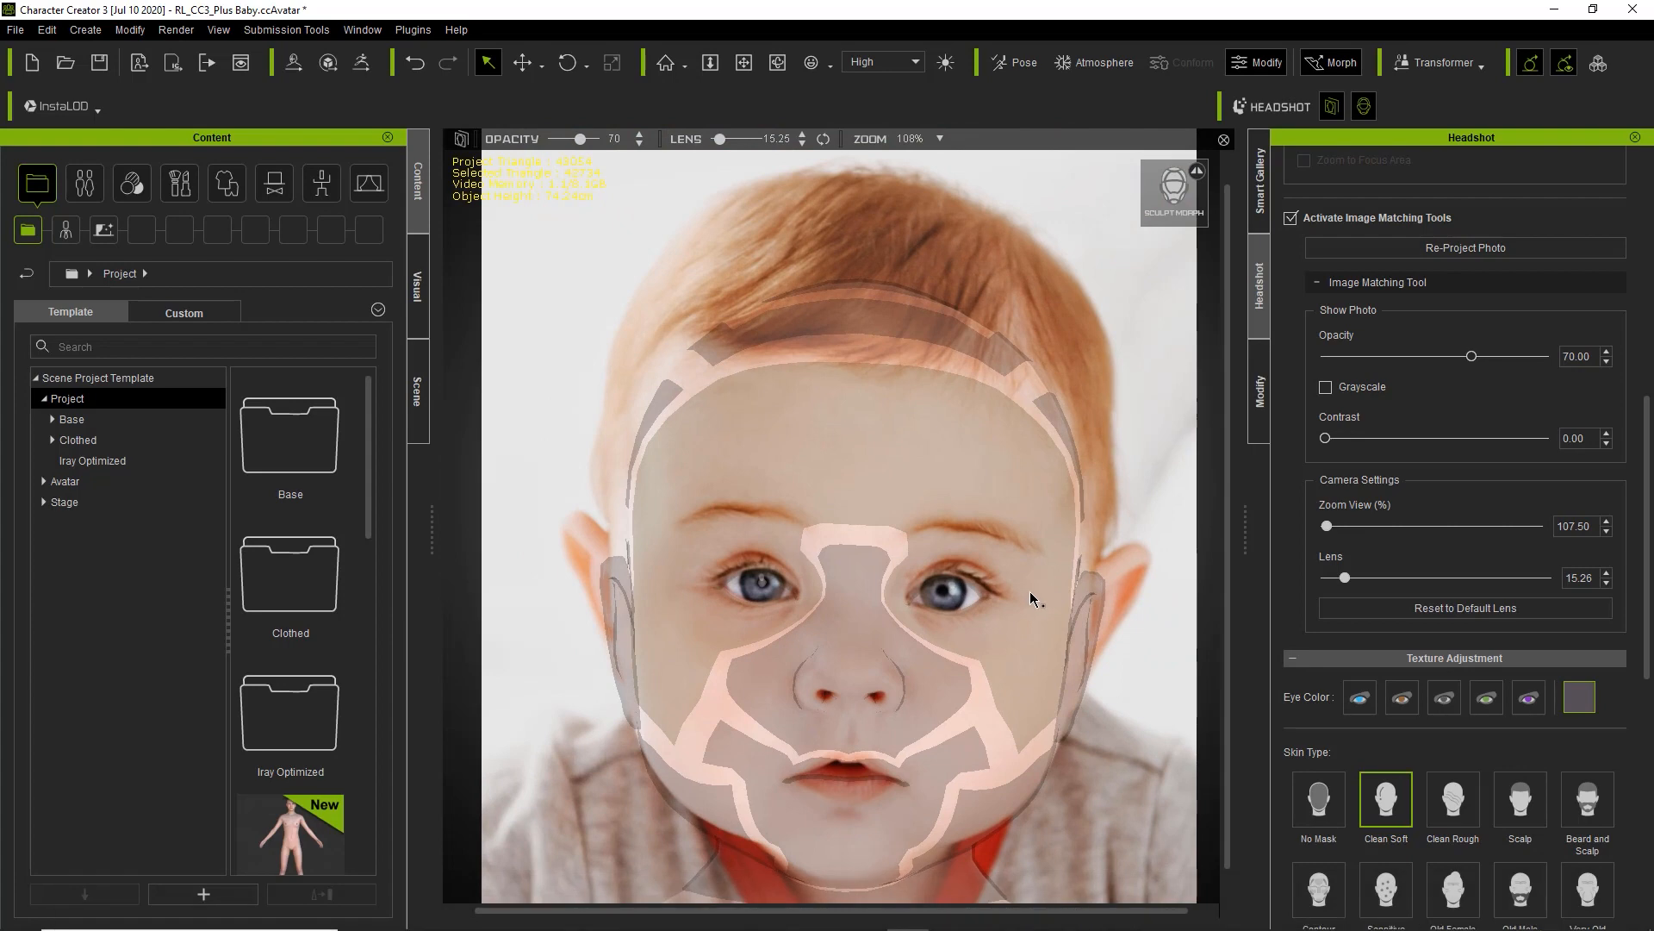
middle_click_drag(871, 462, 690, 339)
scroll(897, 512, "up", 7)
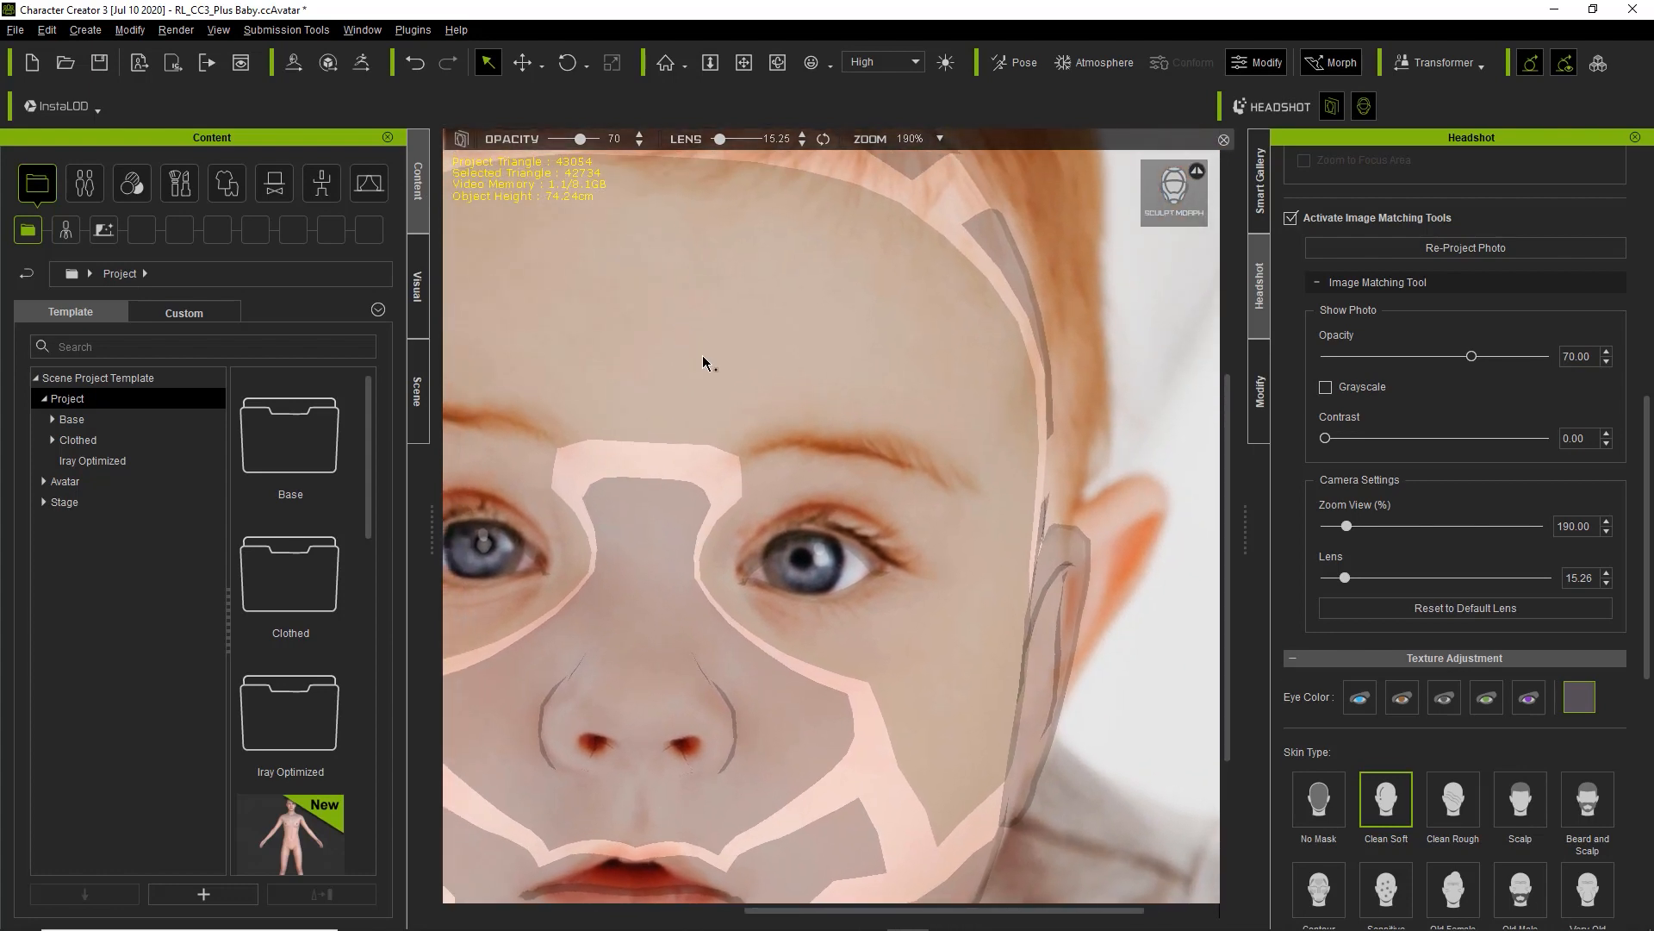
scroll(1430, 441, "up", 5)
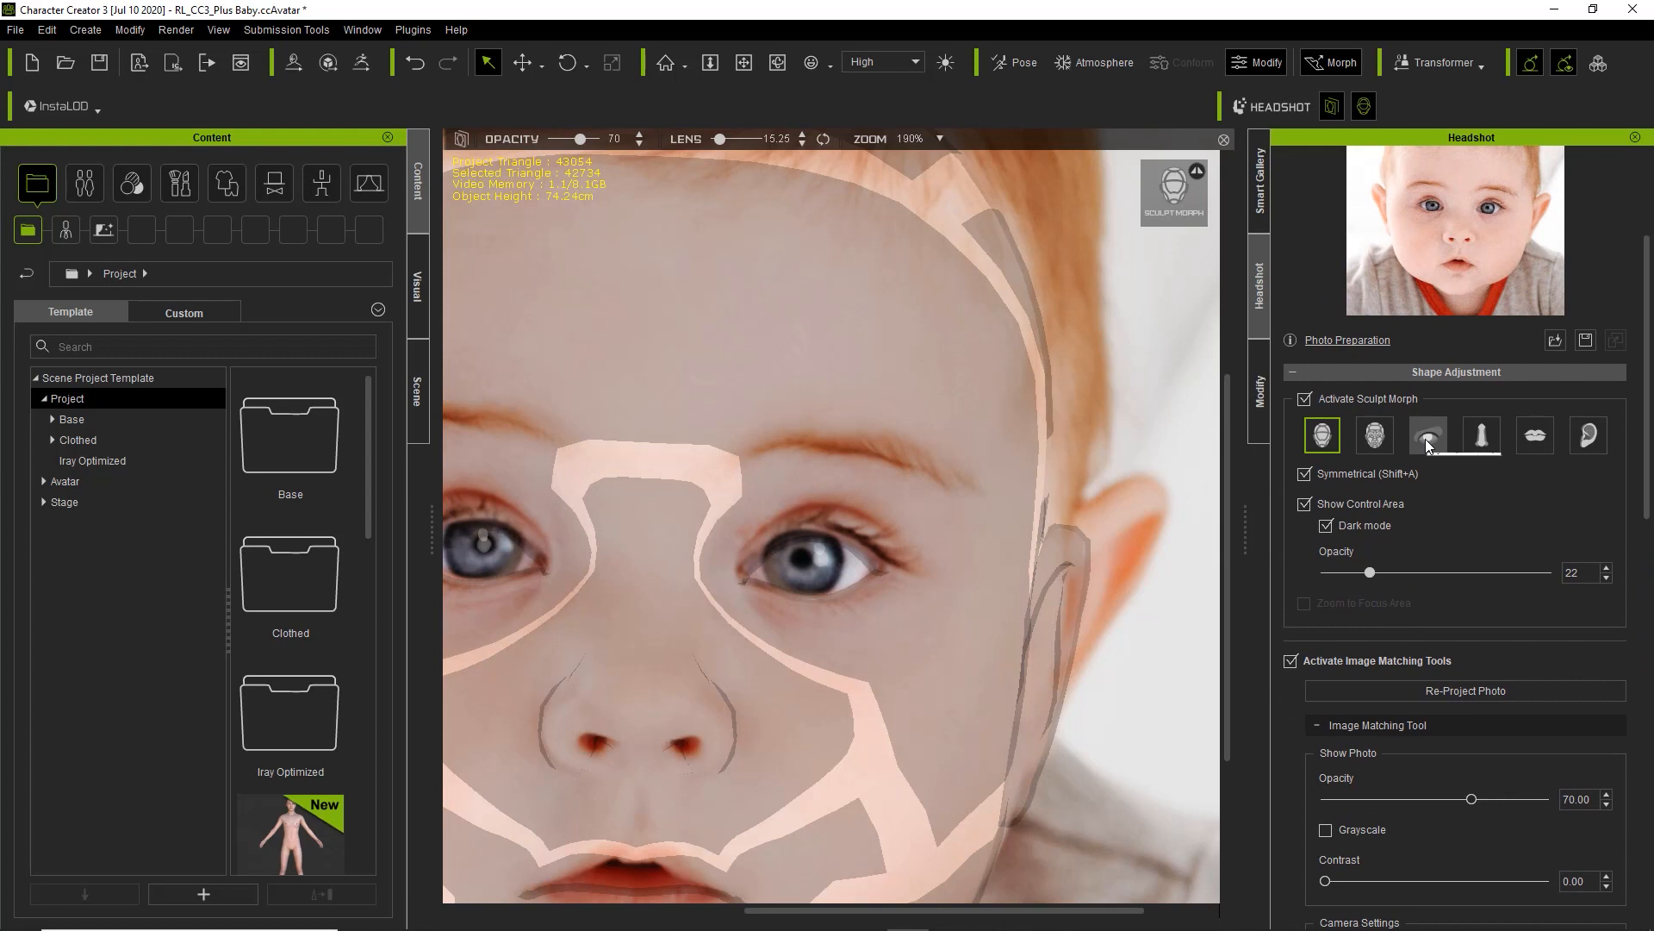
left_click(1427, 439)
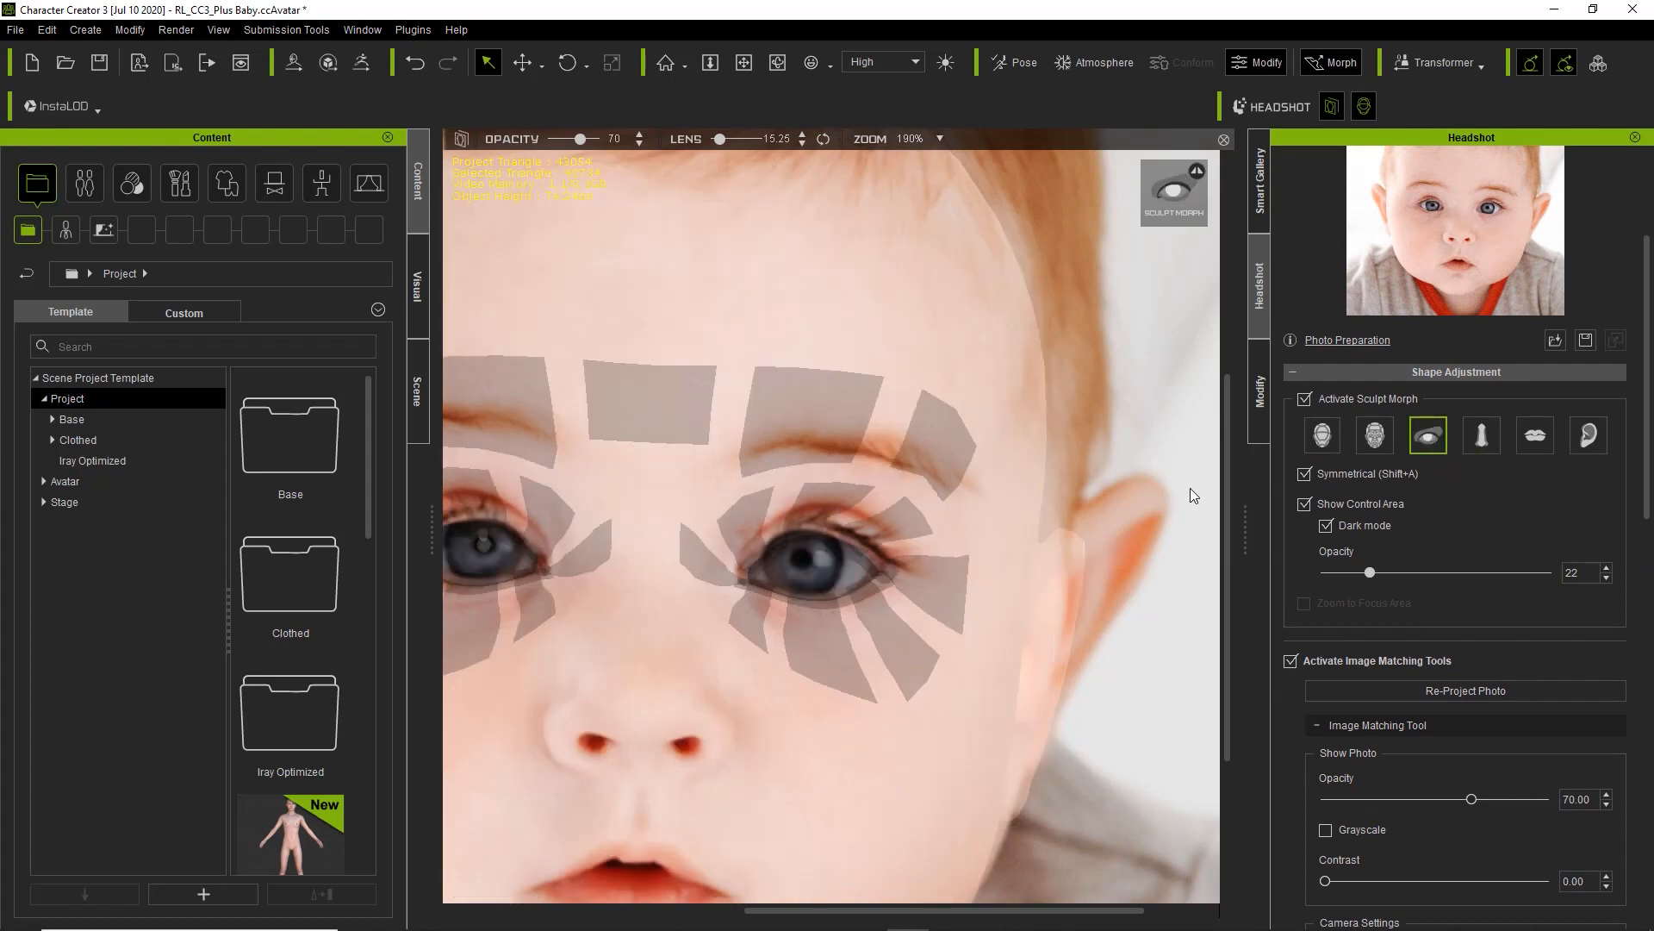
- Sculpt the inner upper eyelid to follow the photo, bringing its upper inner curve to about -77
scroll(851, 651, "up", 2)
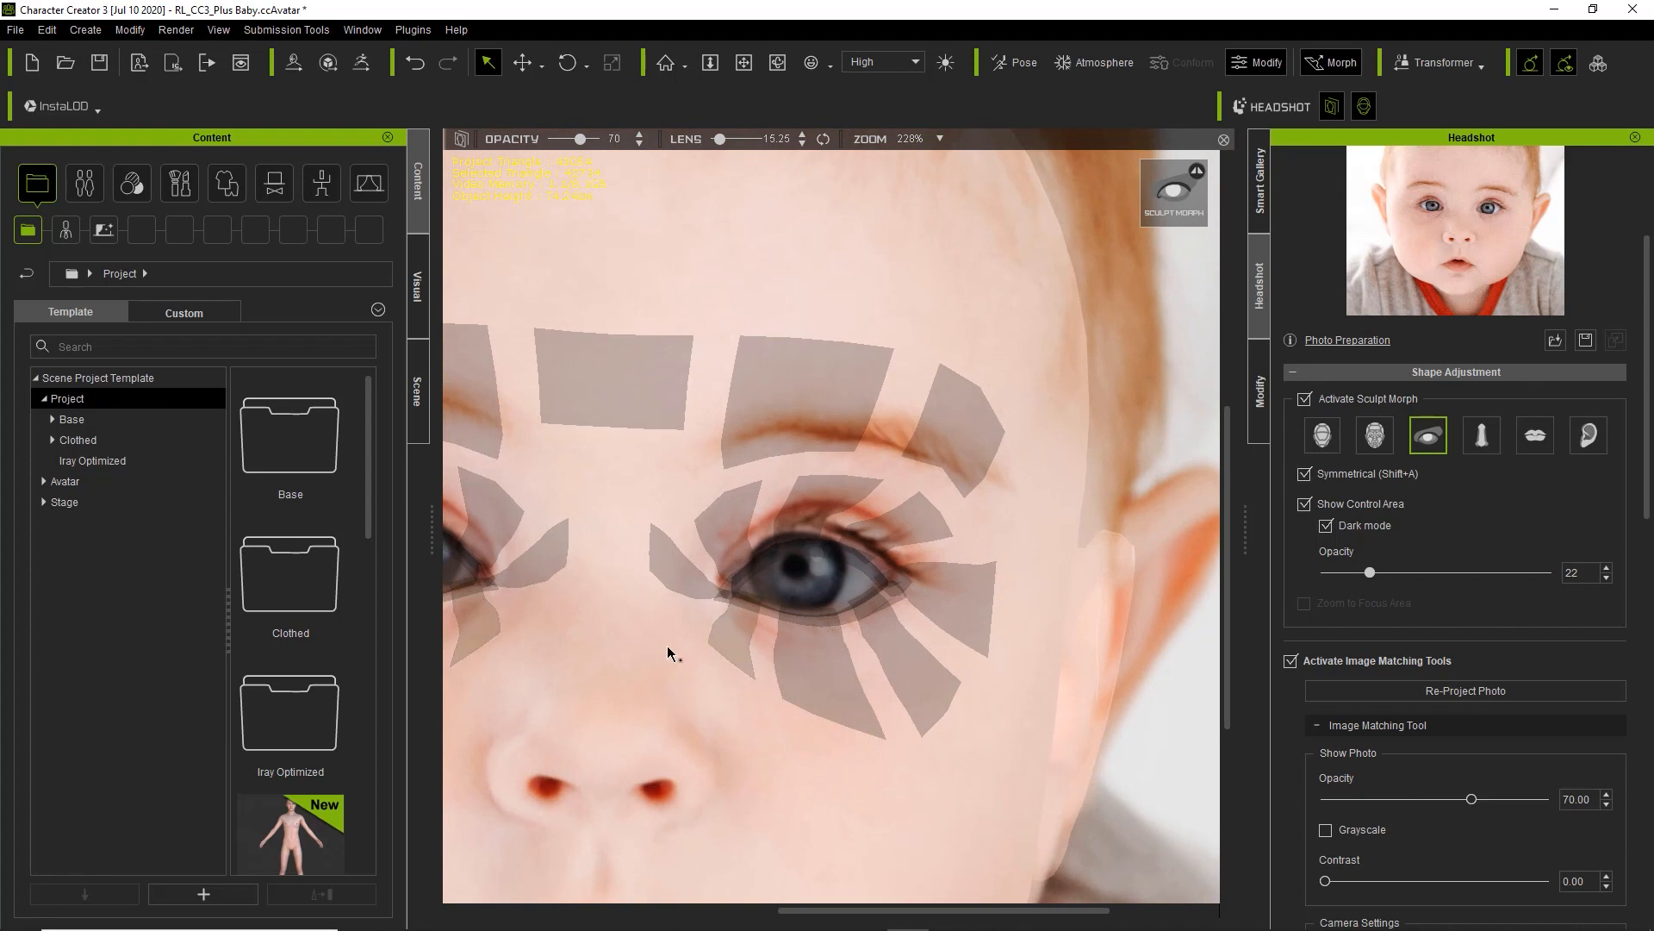
scroll(828, 685, "up", 1)
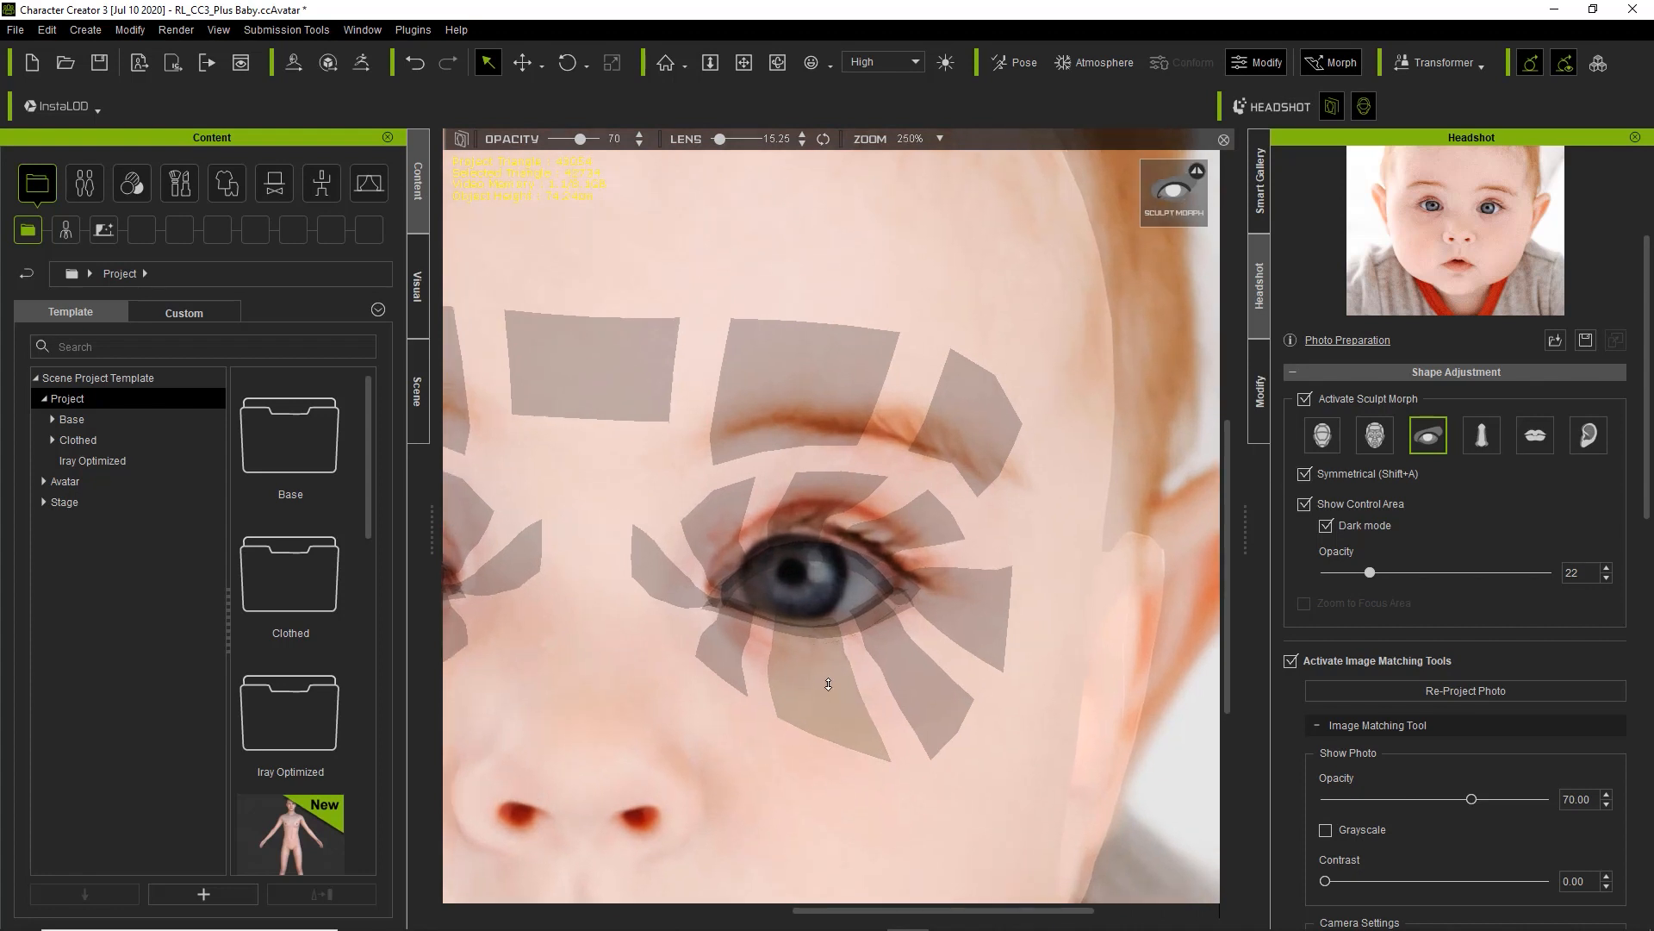
scroll(808, 505, "up", 2)
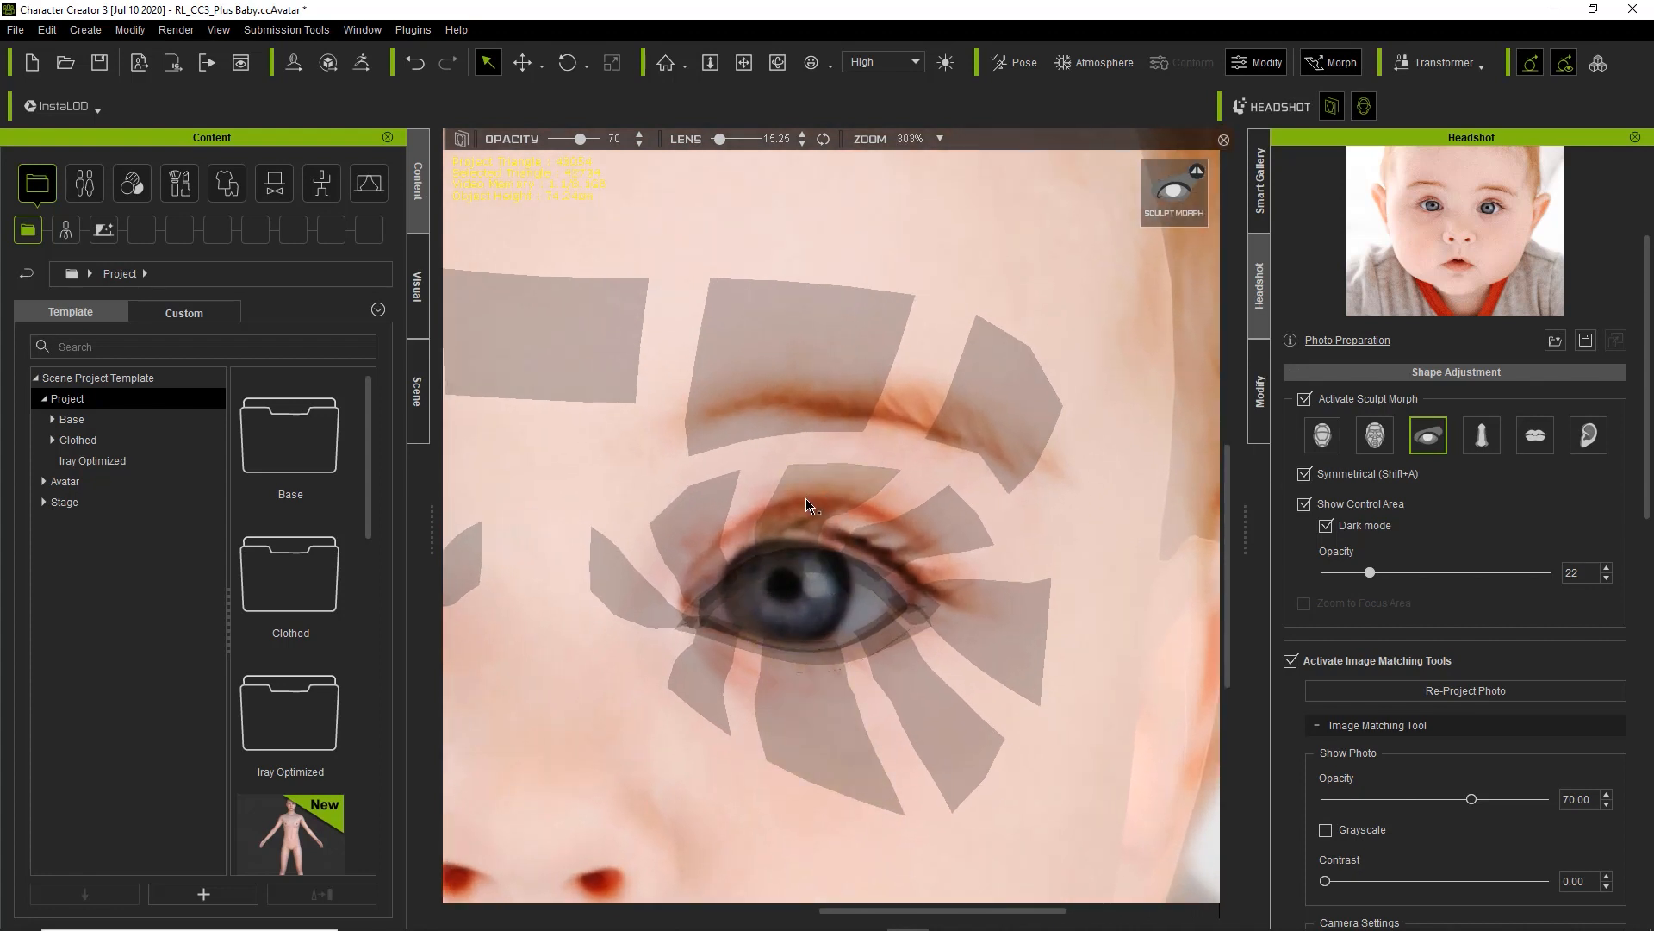
mouse_move(819, 457)
left_mouse_down()
mouse_move(820, 417)
mouse_move(809, 451)
mouse_move(767, 479)
left_mouse_up()
left_click_drag(700, 533, 689, 497)
left_click_drag(639, 418, 622, 371)
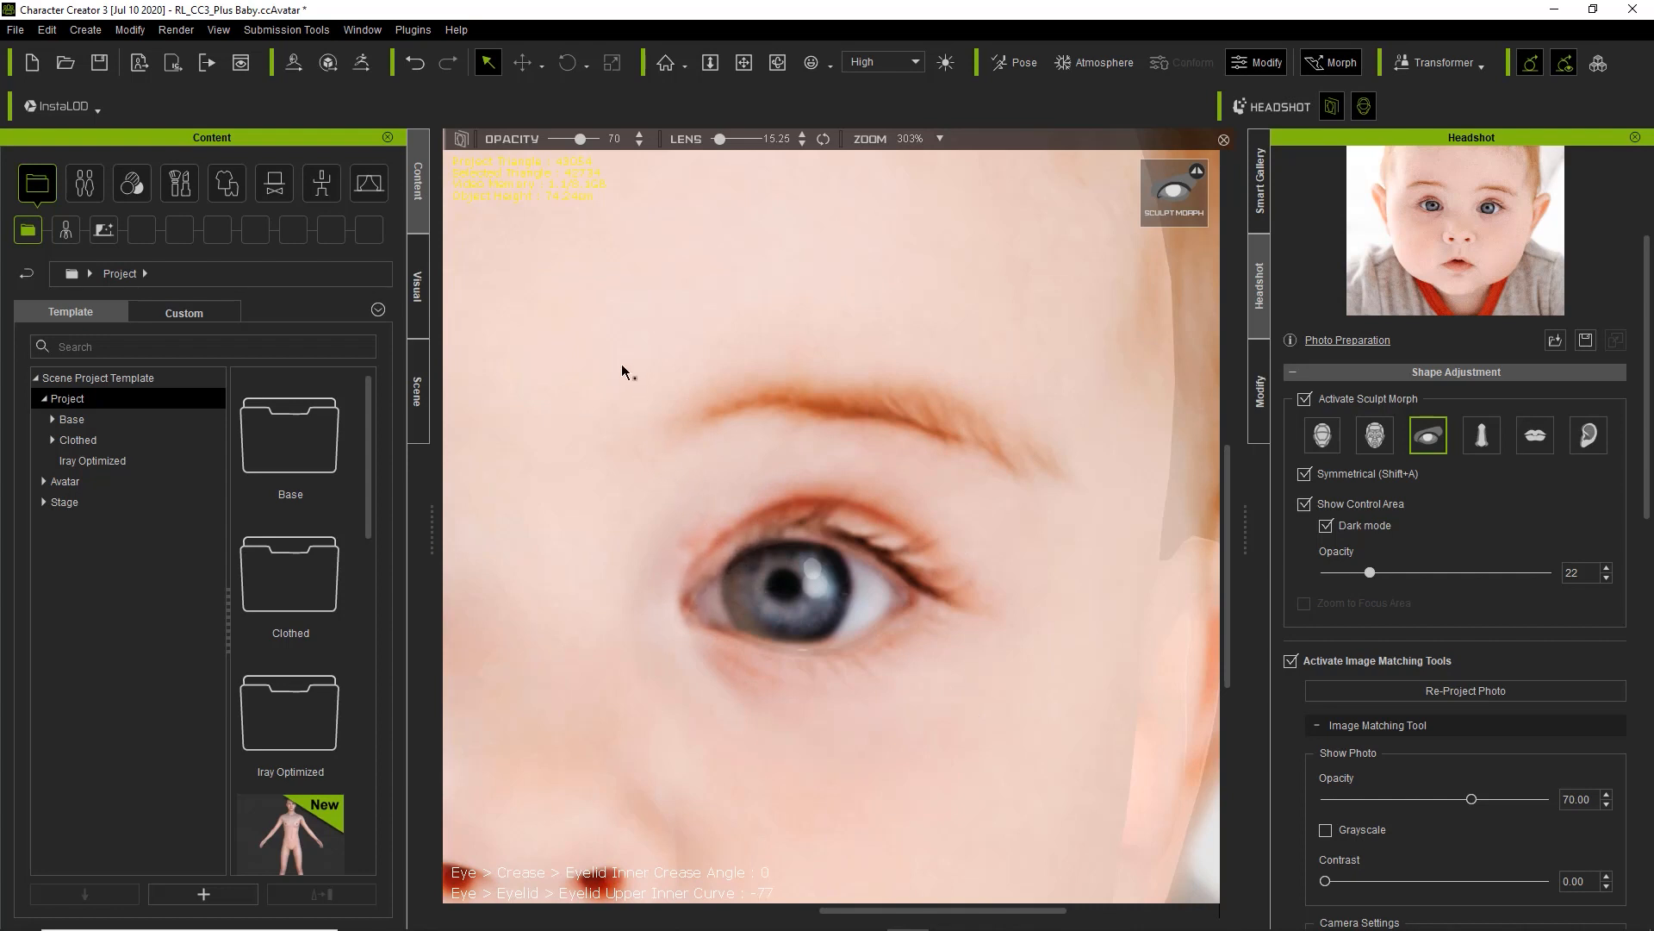
- Reshape the lower eyelid and the outer part of the upper eyelid to match the eye in the photo
left_click_drag(793, 723, 784, 664)
mouse_move(932, 708)
left_mouse_down()
mouse_move(901, 681)
mouse_move(943, 705)
left_mouse_up()
left_click_drag(950, 530, 937, 531)
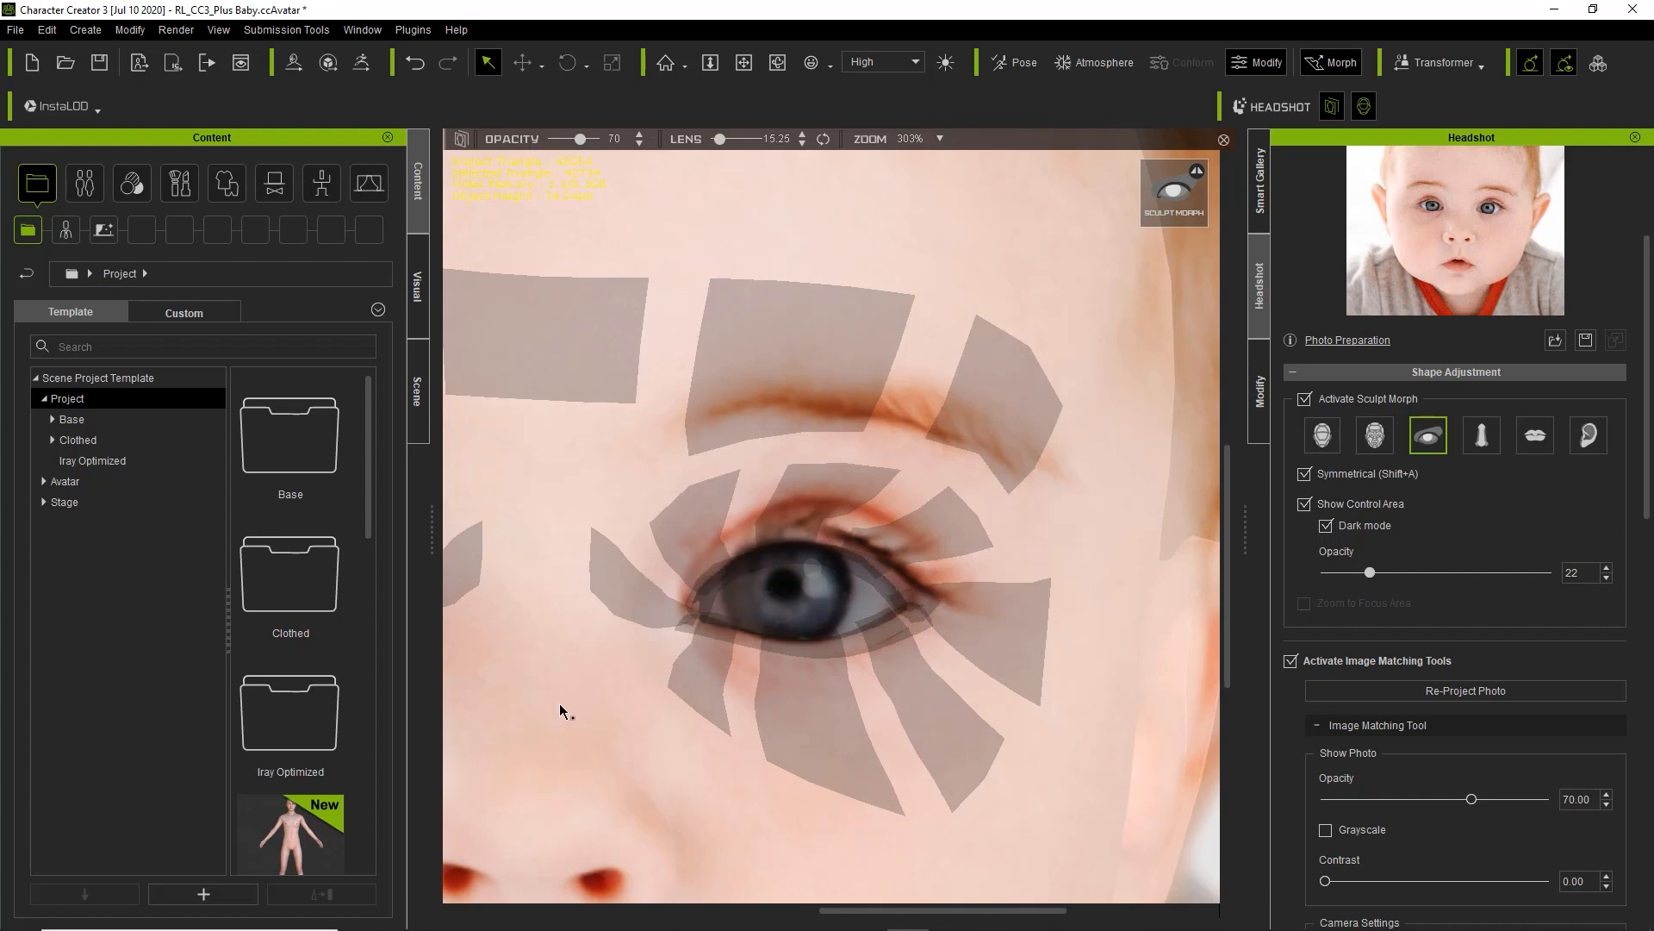
- Rotate the eyeballs inward by about 39 and down by about 2 to align them with the photo
left_click_drag(552, 699, 657, 688, "alt")
scroll(810, 771, "down", 4)
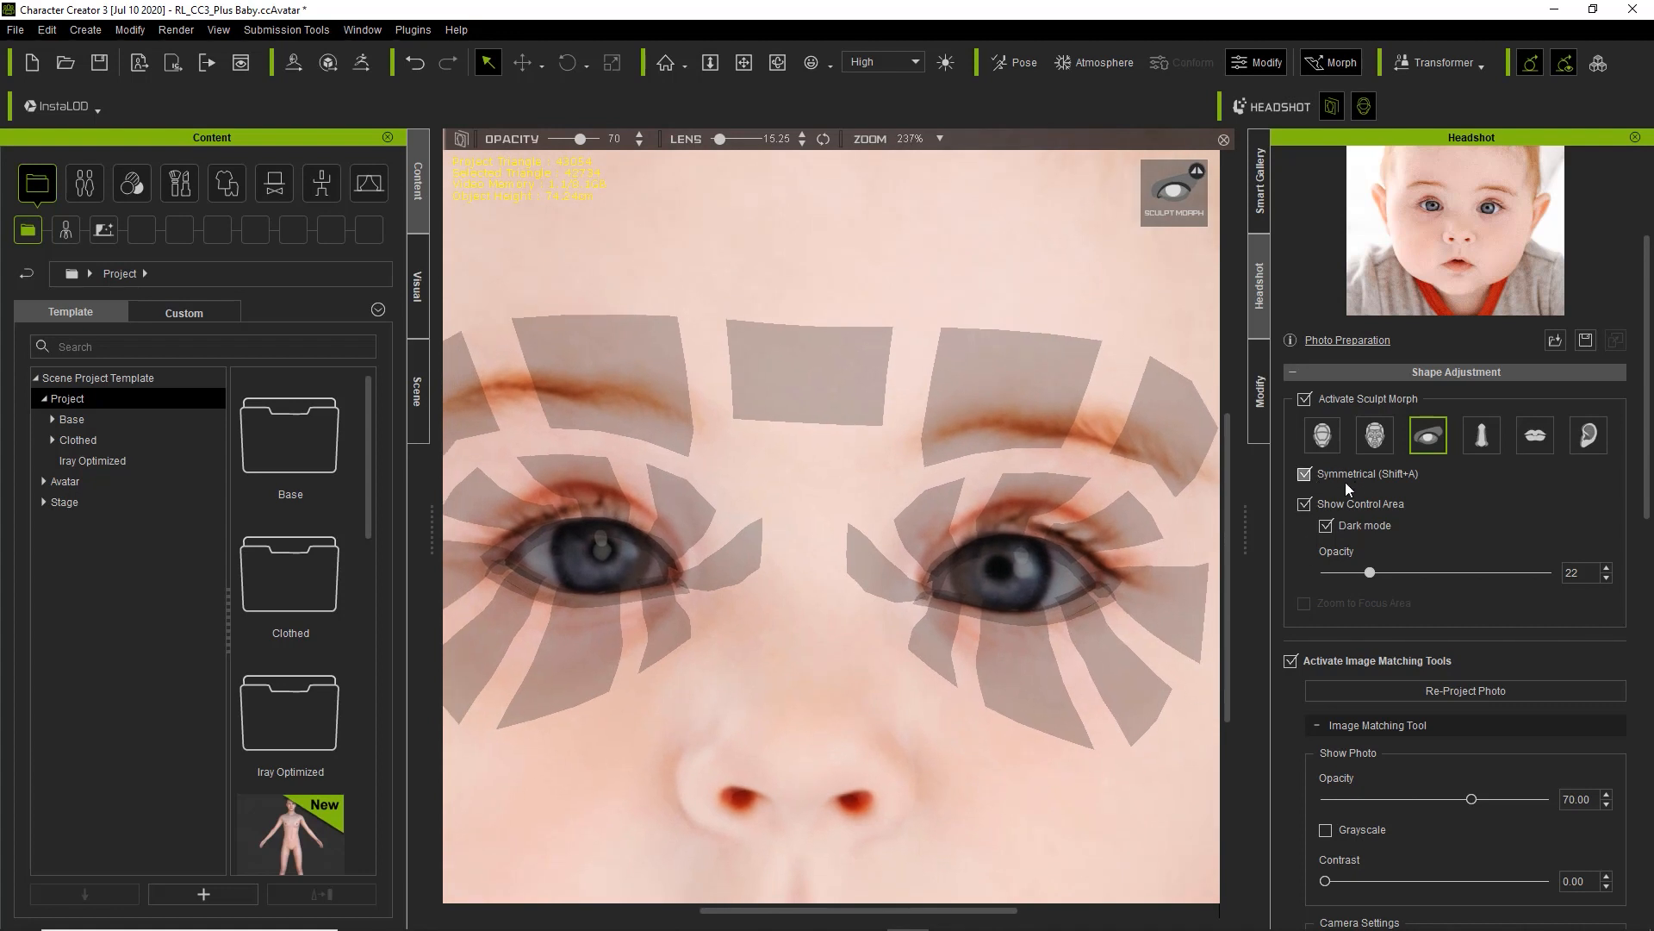
left_click_drag(1040, 588, 956, 582)
mouse_move(955, 582)
left_mouse_down()
mouse_move(1048, 579)
mouse_move(967, 584)
left_mouse_up()
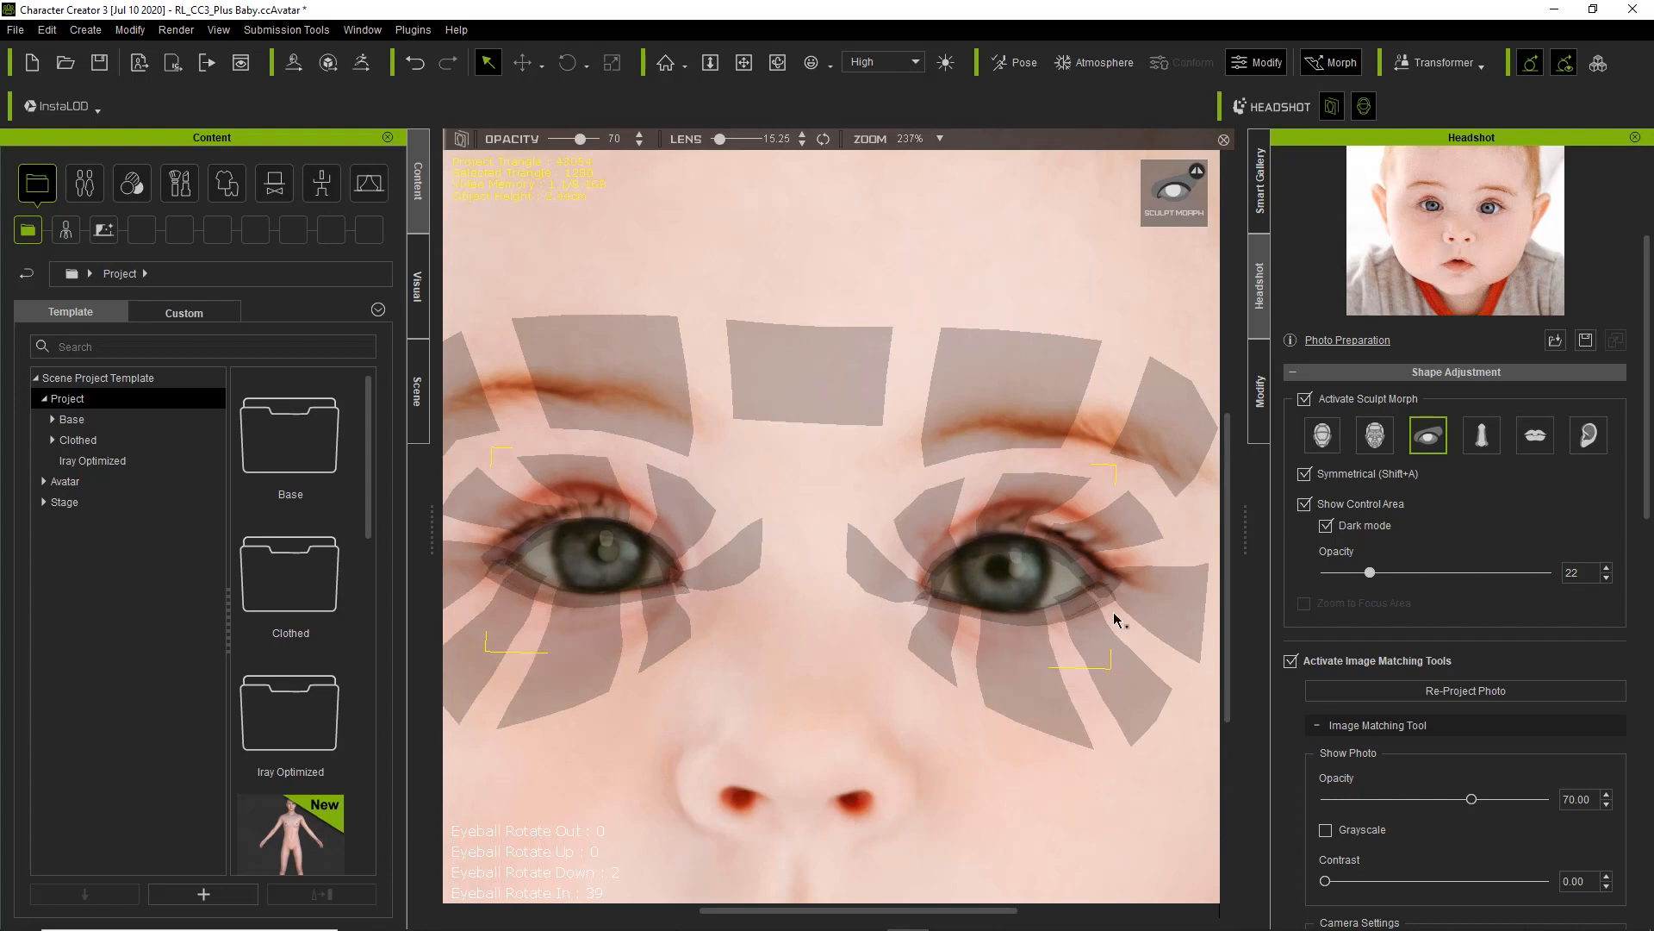
- Turn off the image matching tools and keep Sculpt Morph active with the head control areas selected
left_click(1363, 395)
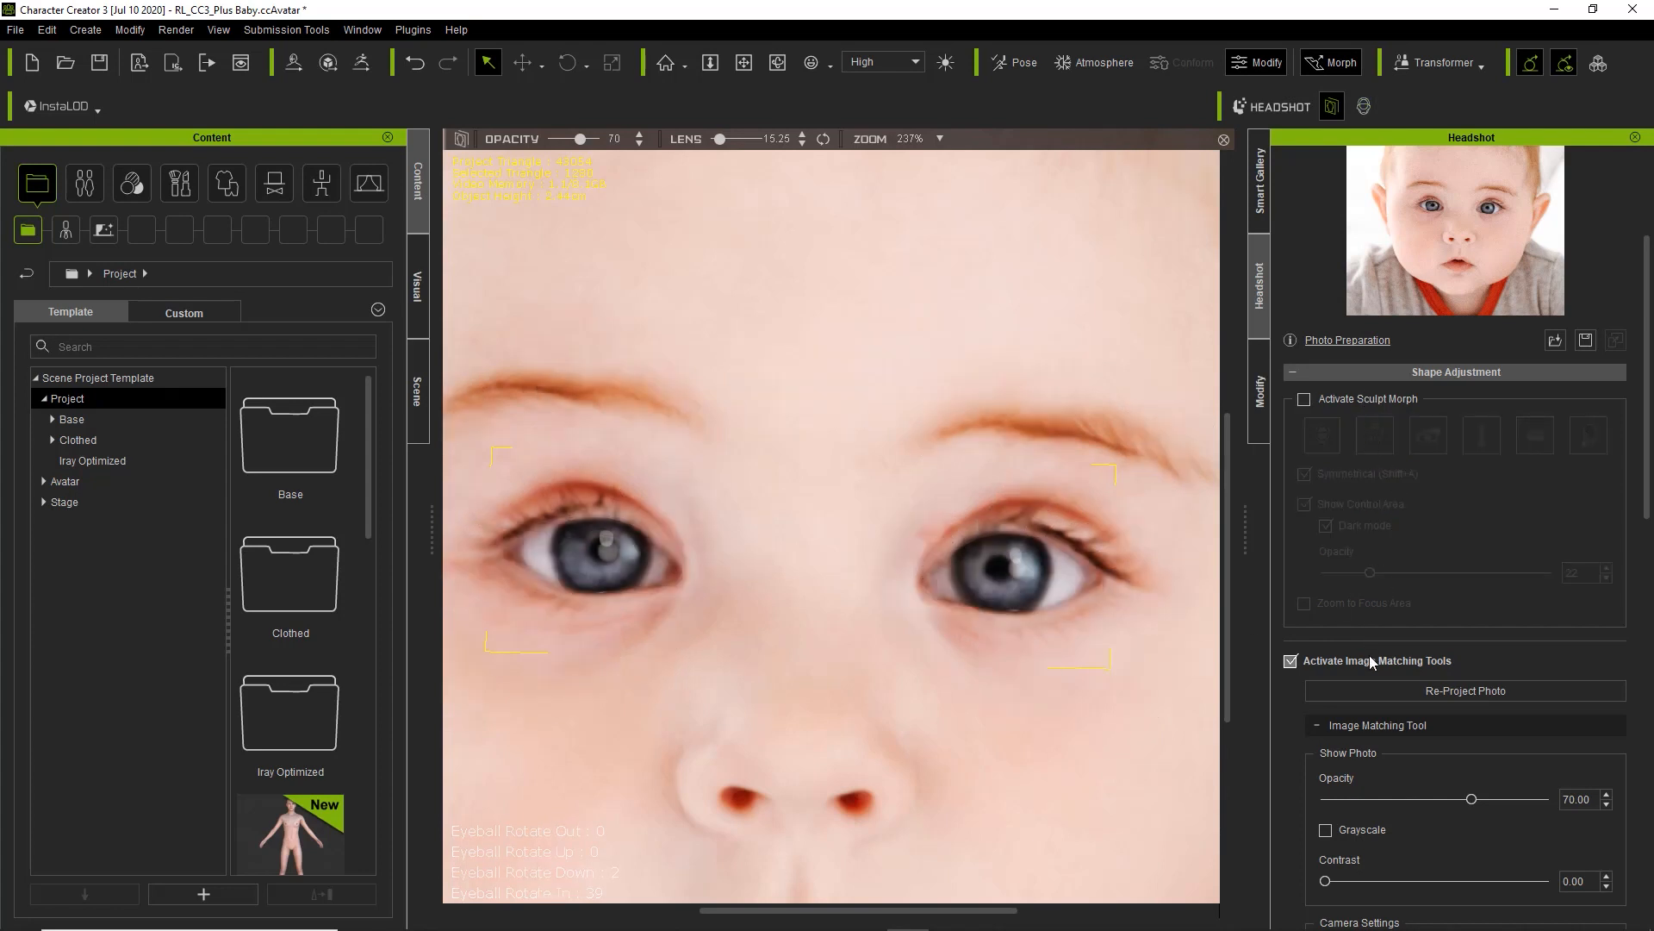
left_click(1372, 662)
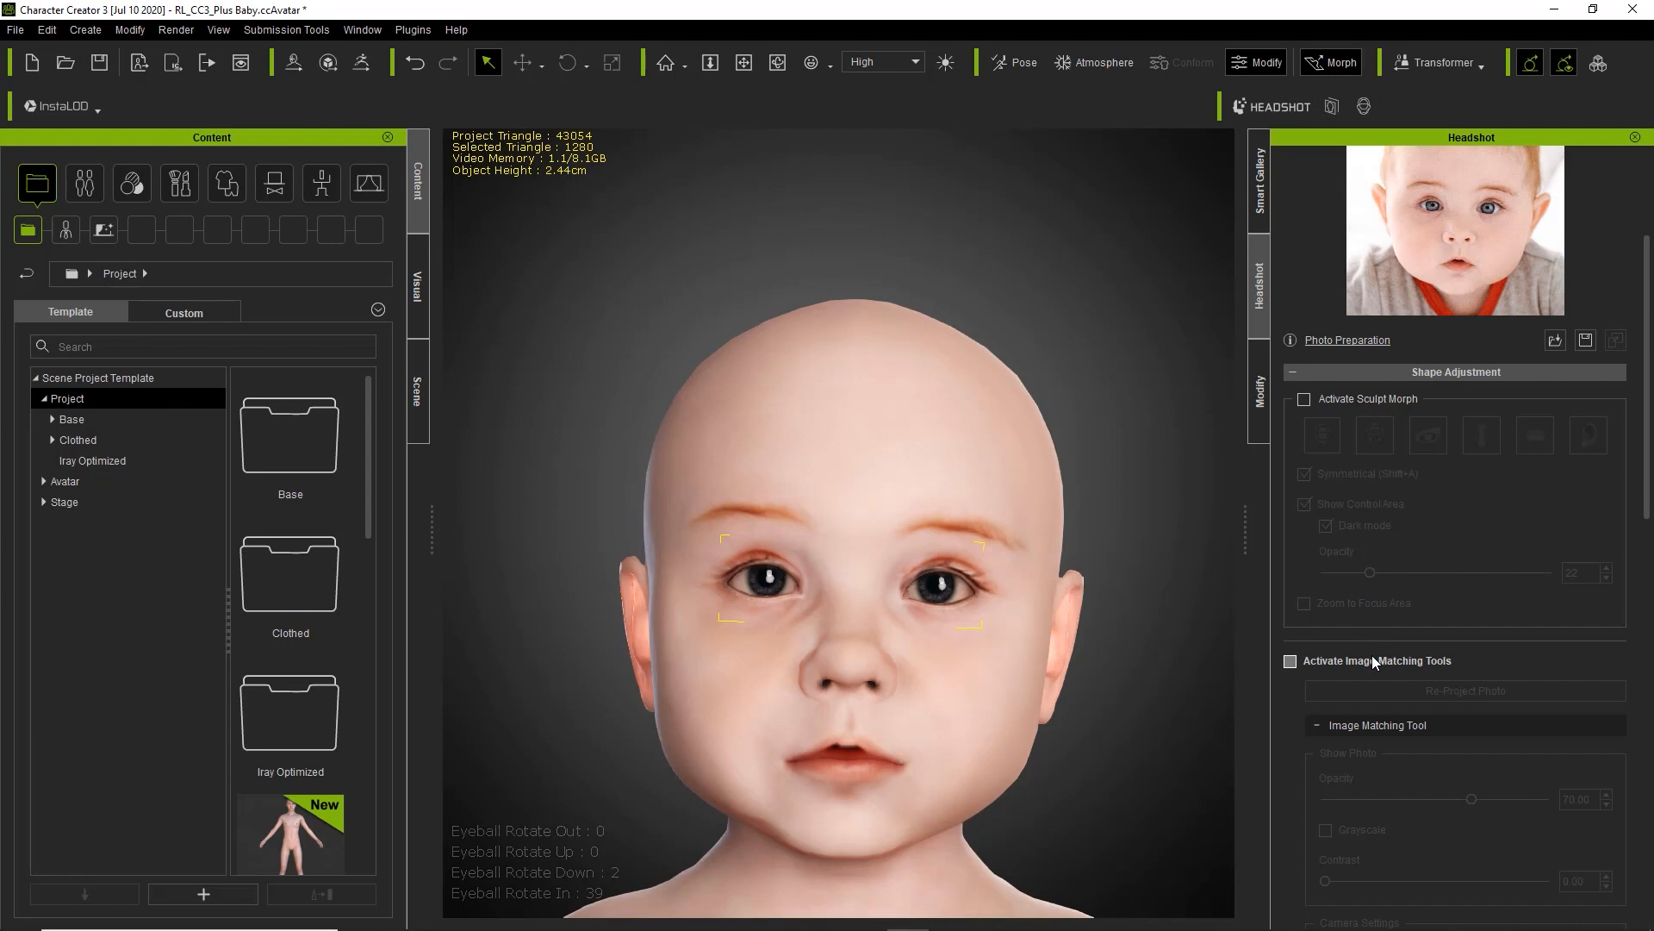
left_click(1360, 402)
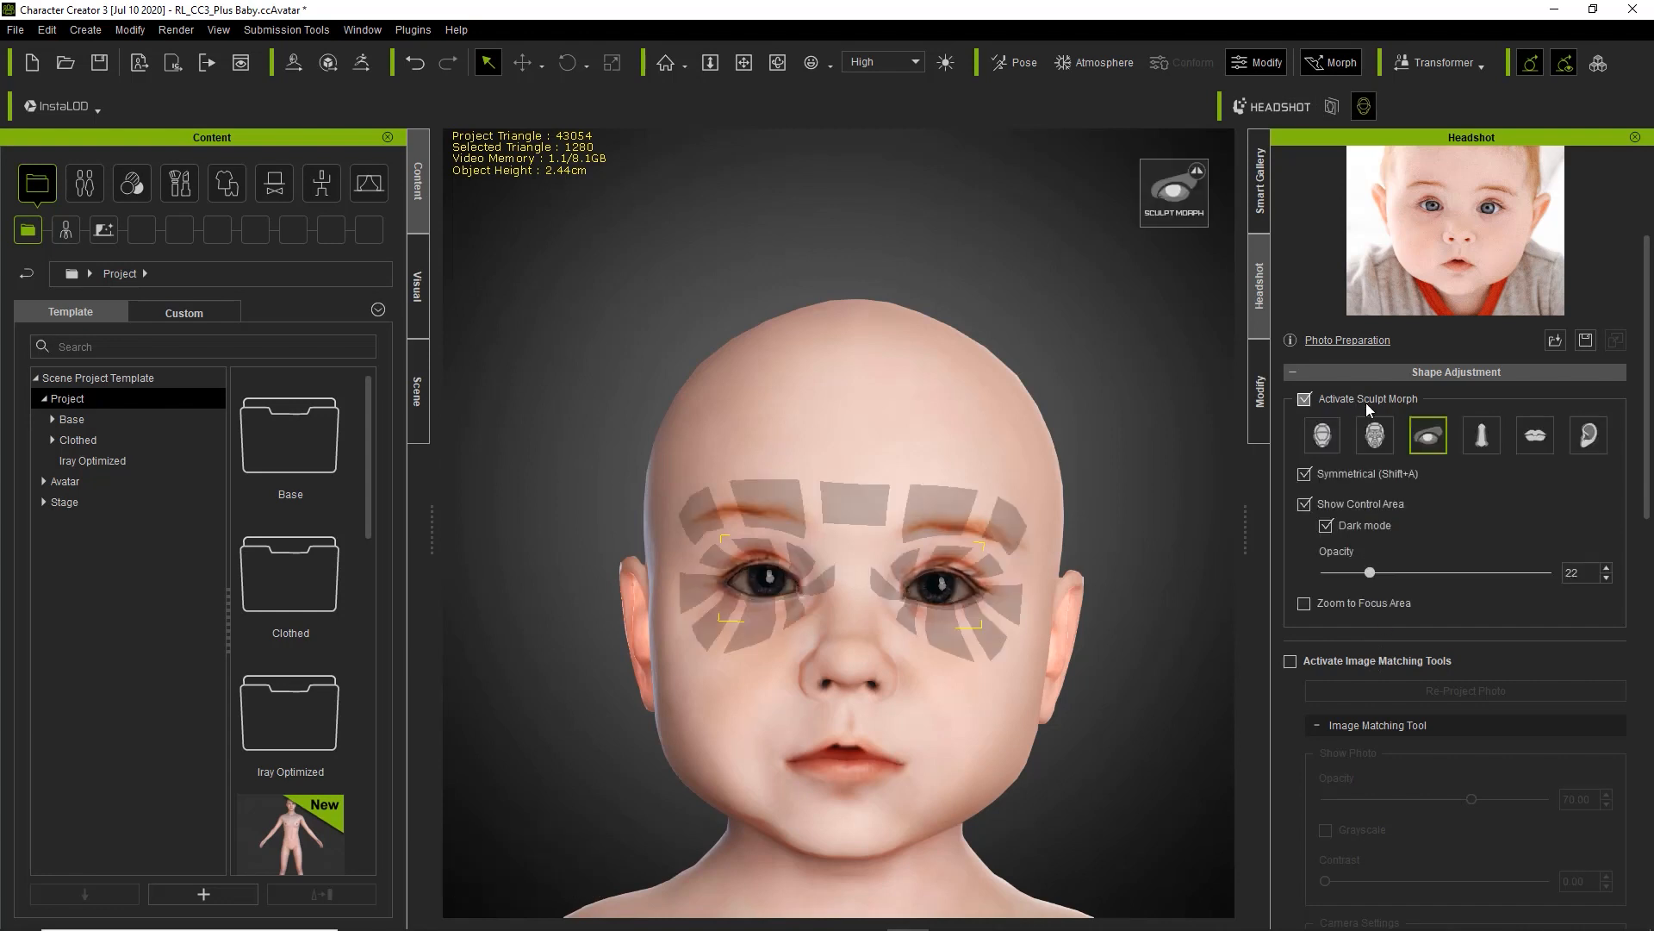
left_click(1323, 437)
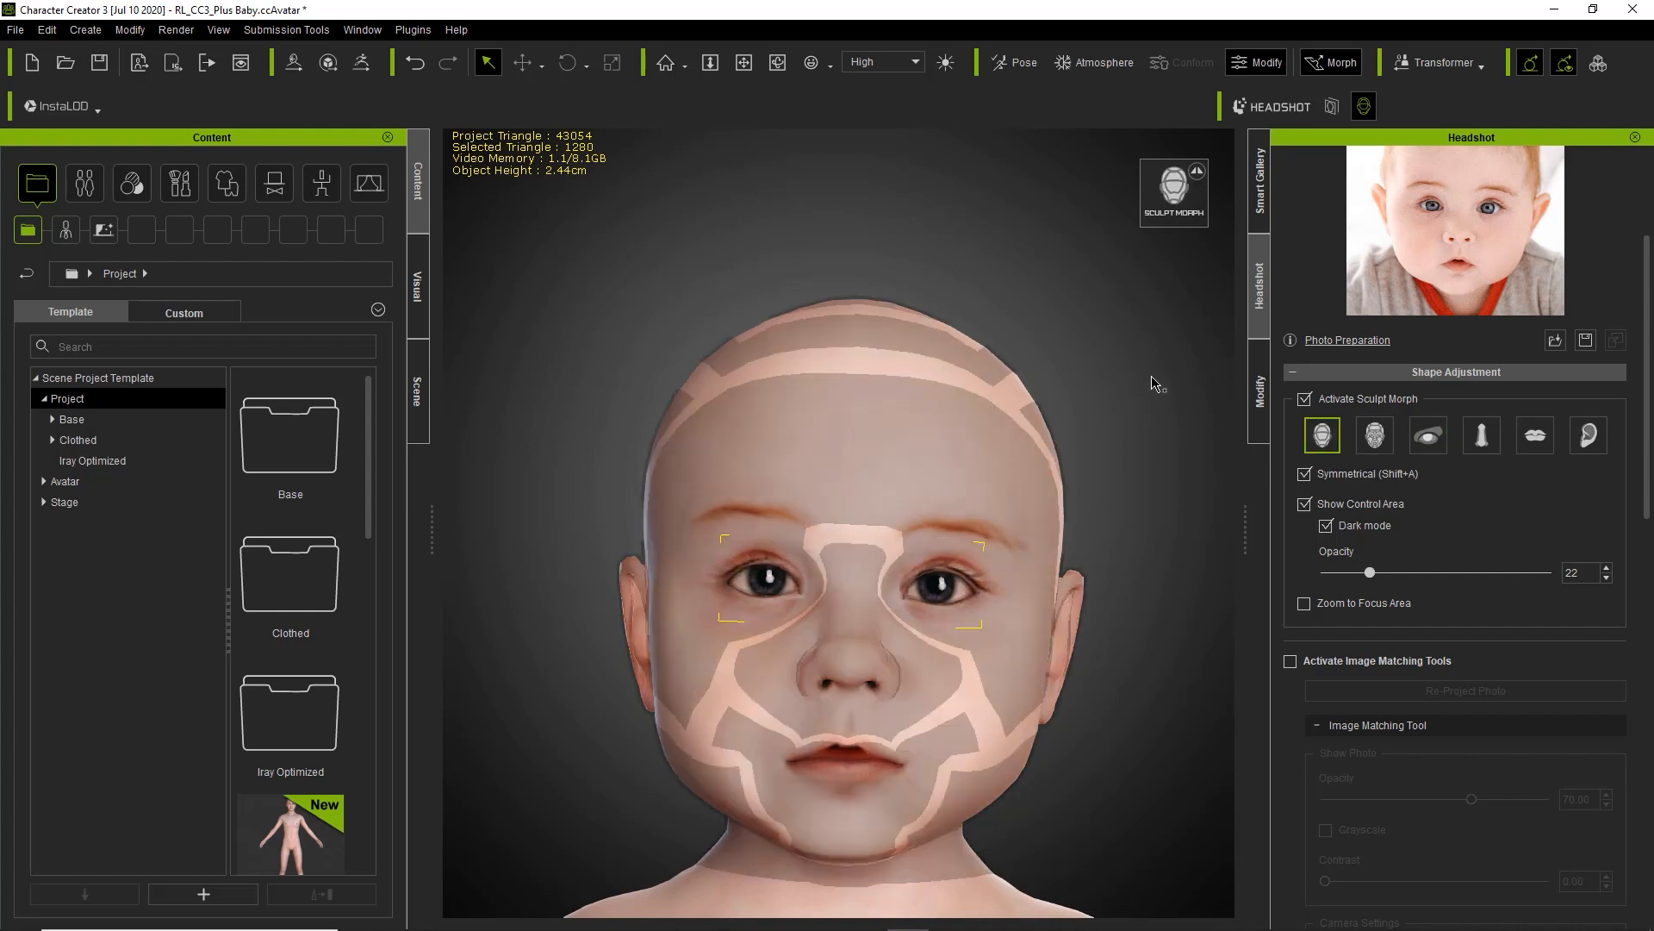
- Sculpt the overall head size to a Head Scale of 74 and deactivate Sculpt Morph
scroll(1153, 385, "down", 5)
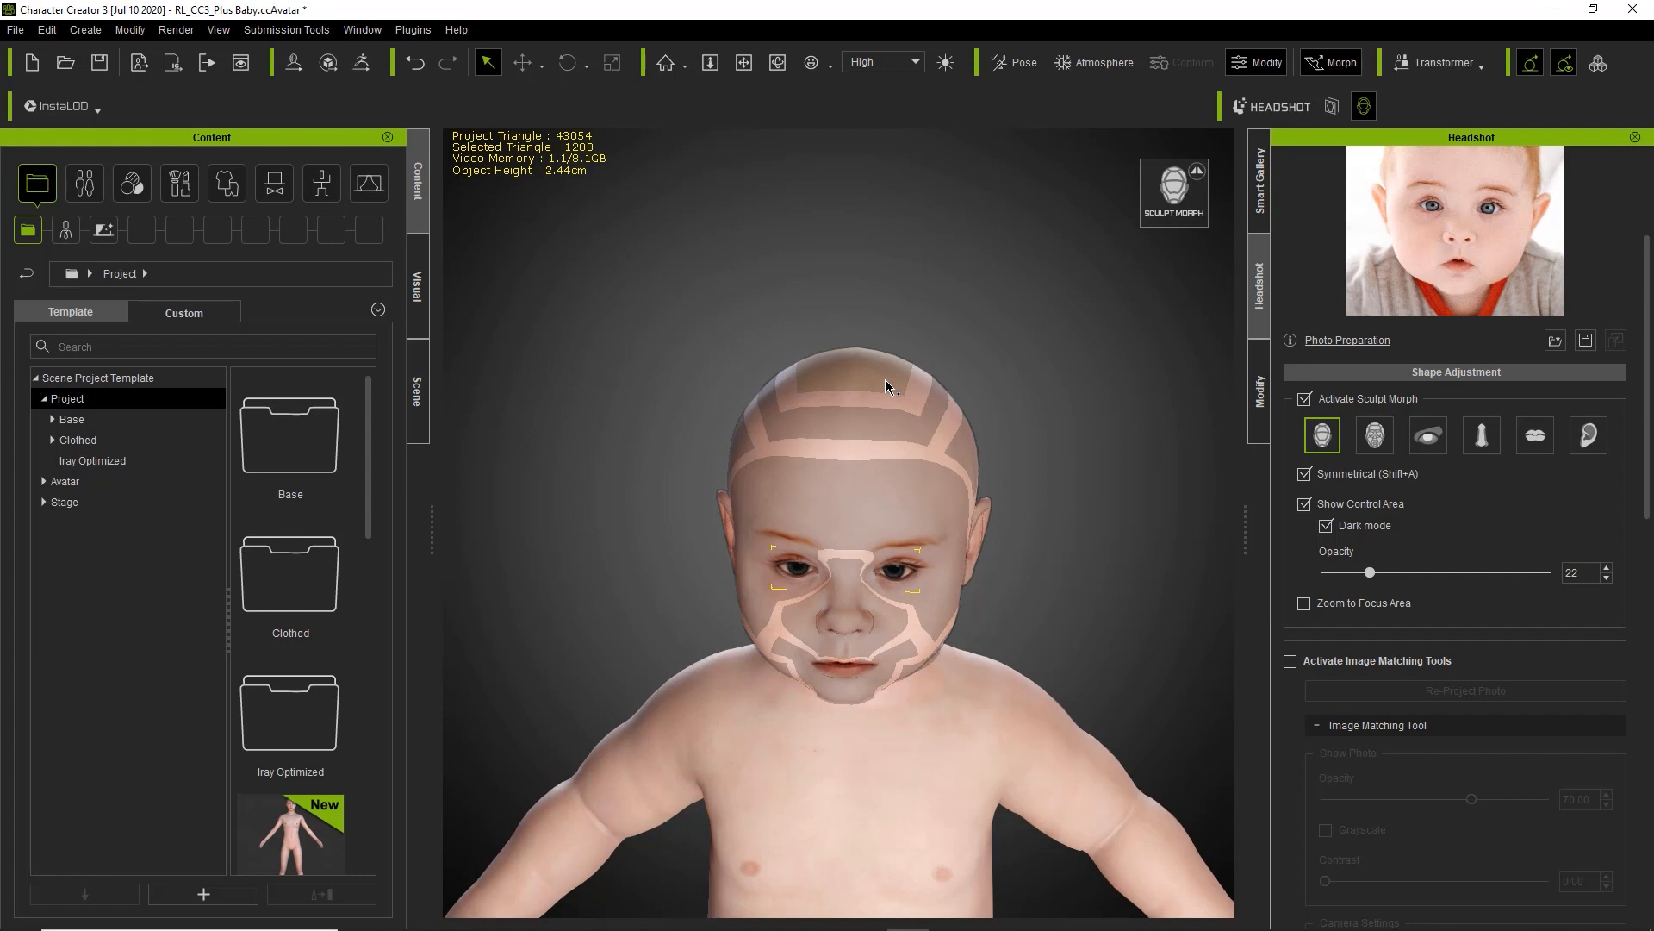
mouse_move(882, 382)
left_mouse_down()
mouse_move(892, 260)
mouse_move(876, 334)
mouse_move(880, 575)
left_mouse_up()
left_click_drag(856, 398, 872, 278)
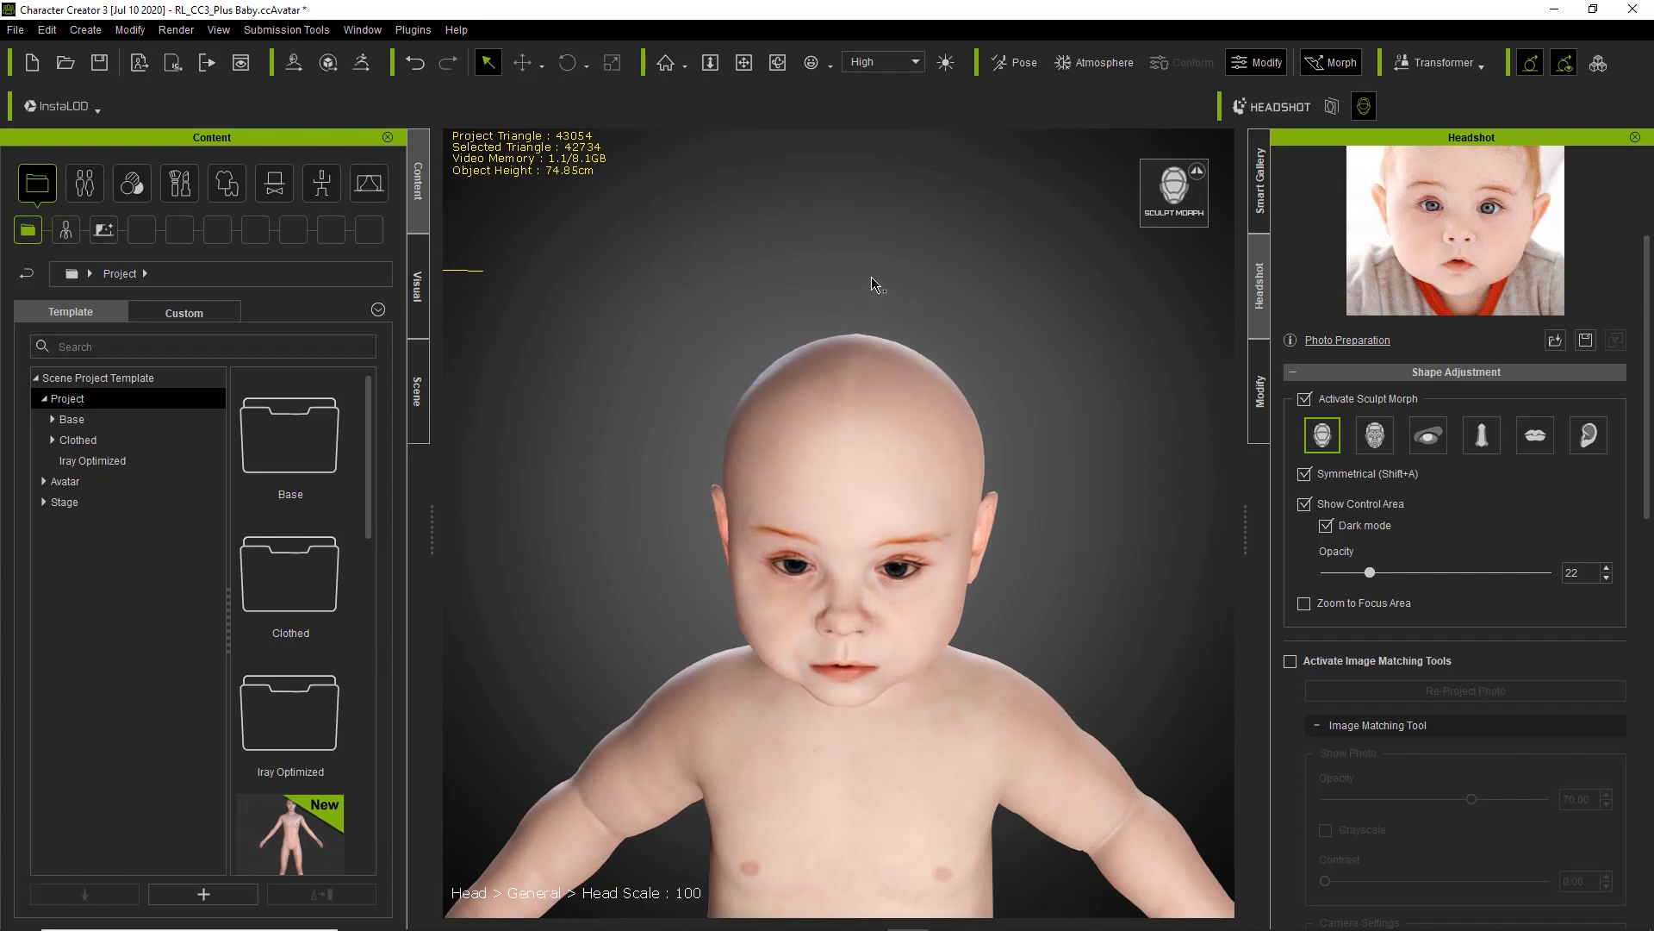
mouse_move(872, 360)
left_mouse_down()
mouse_move(883, 462)
mouse_move(890, 292)
mouse_move(890, 307)
left_mouse_up()
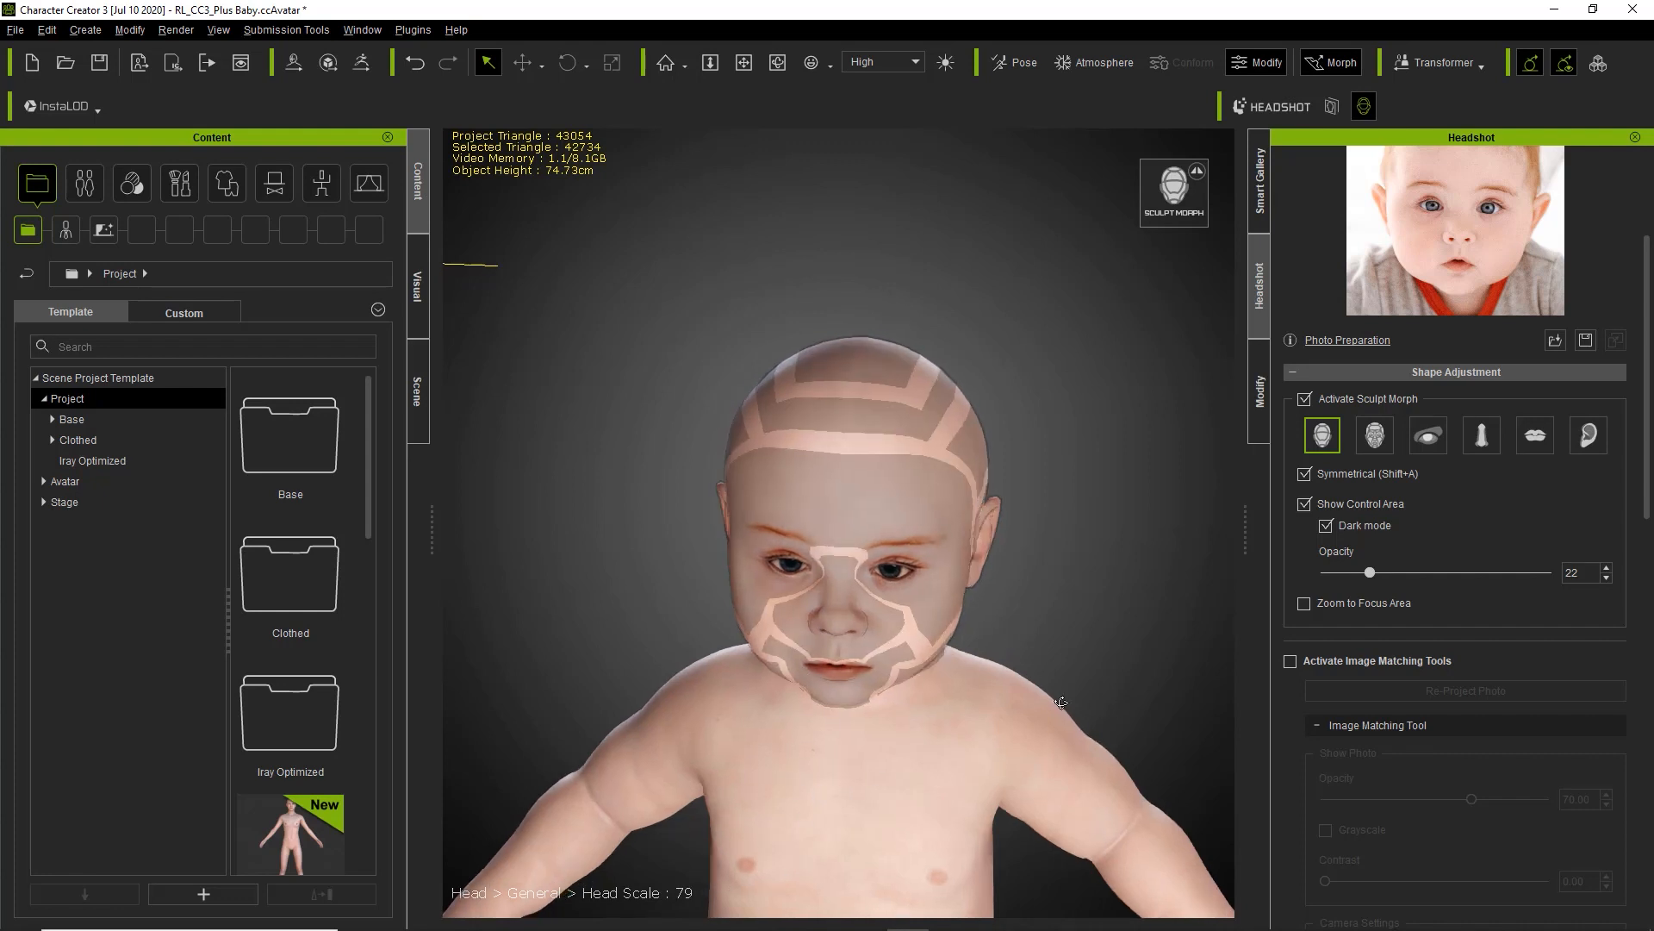
right_click_drag(1080, 706, 692, 644)
mouse_move(953, 343)
left_mouse_down()
mouse_move(1065, 283)
mouse_move(975, 332)
mouse_move(939, 305)
mouse_move(958, 215)
mouse_move(835, 602)
left_mouse_up()
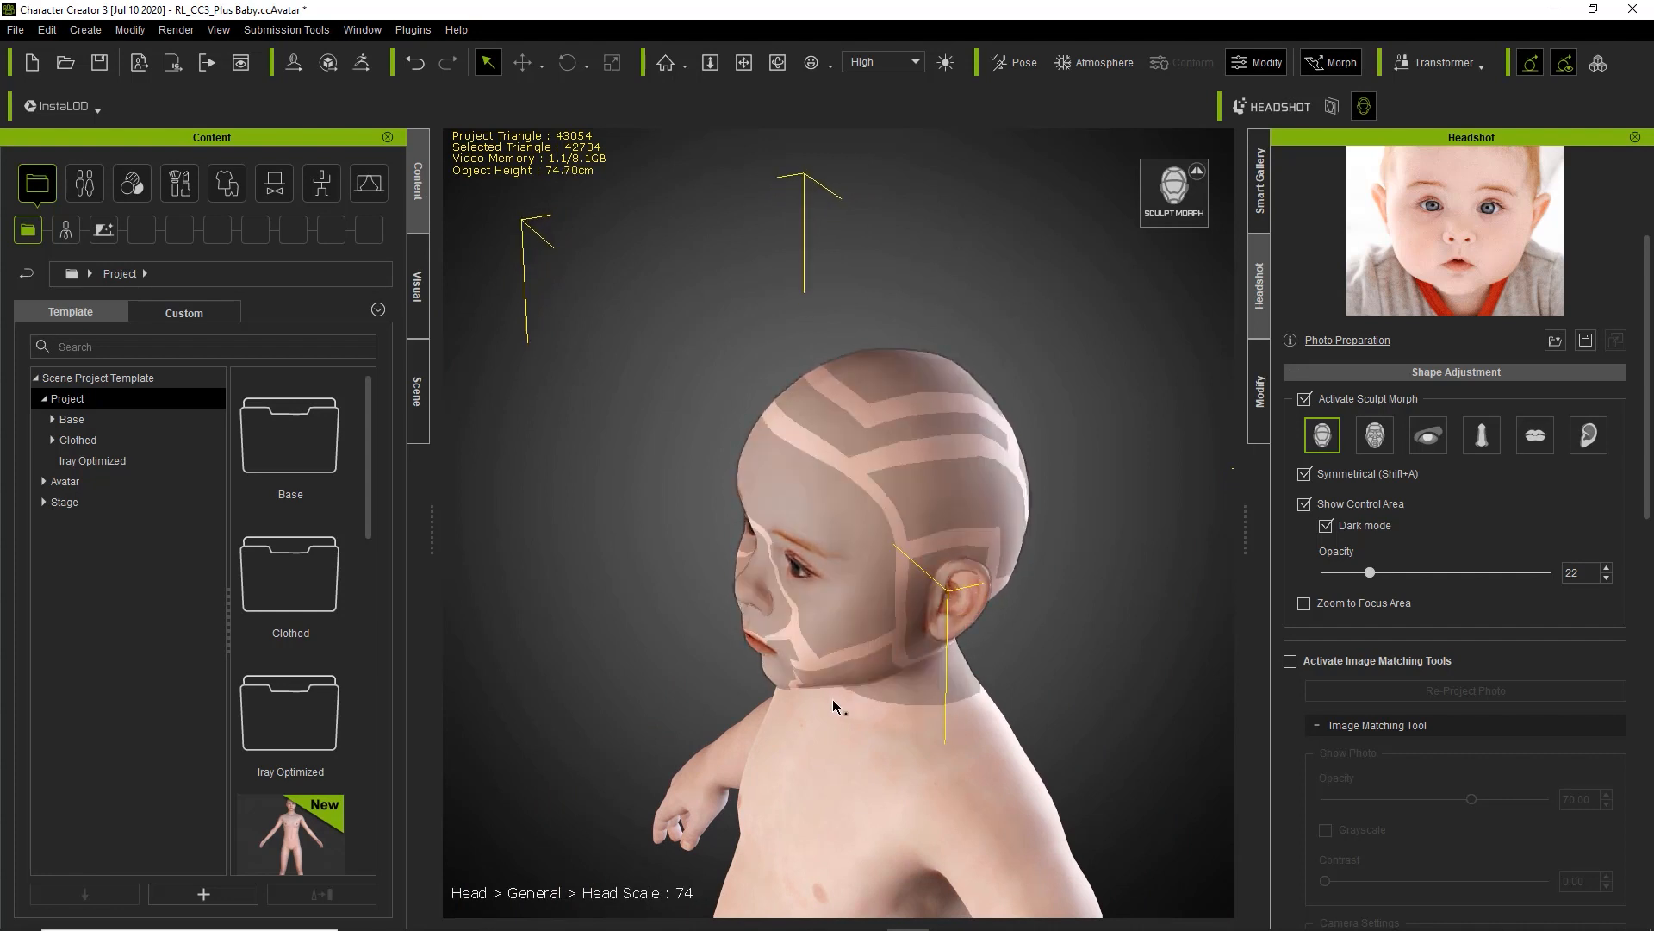
right_click_drag(695, 749, 1161, 440)
left_click(1304, 399)
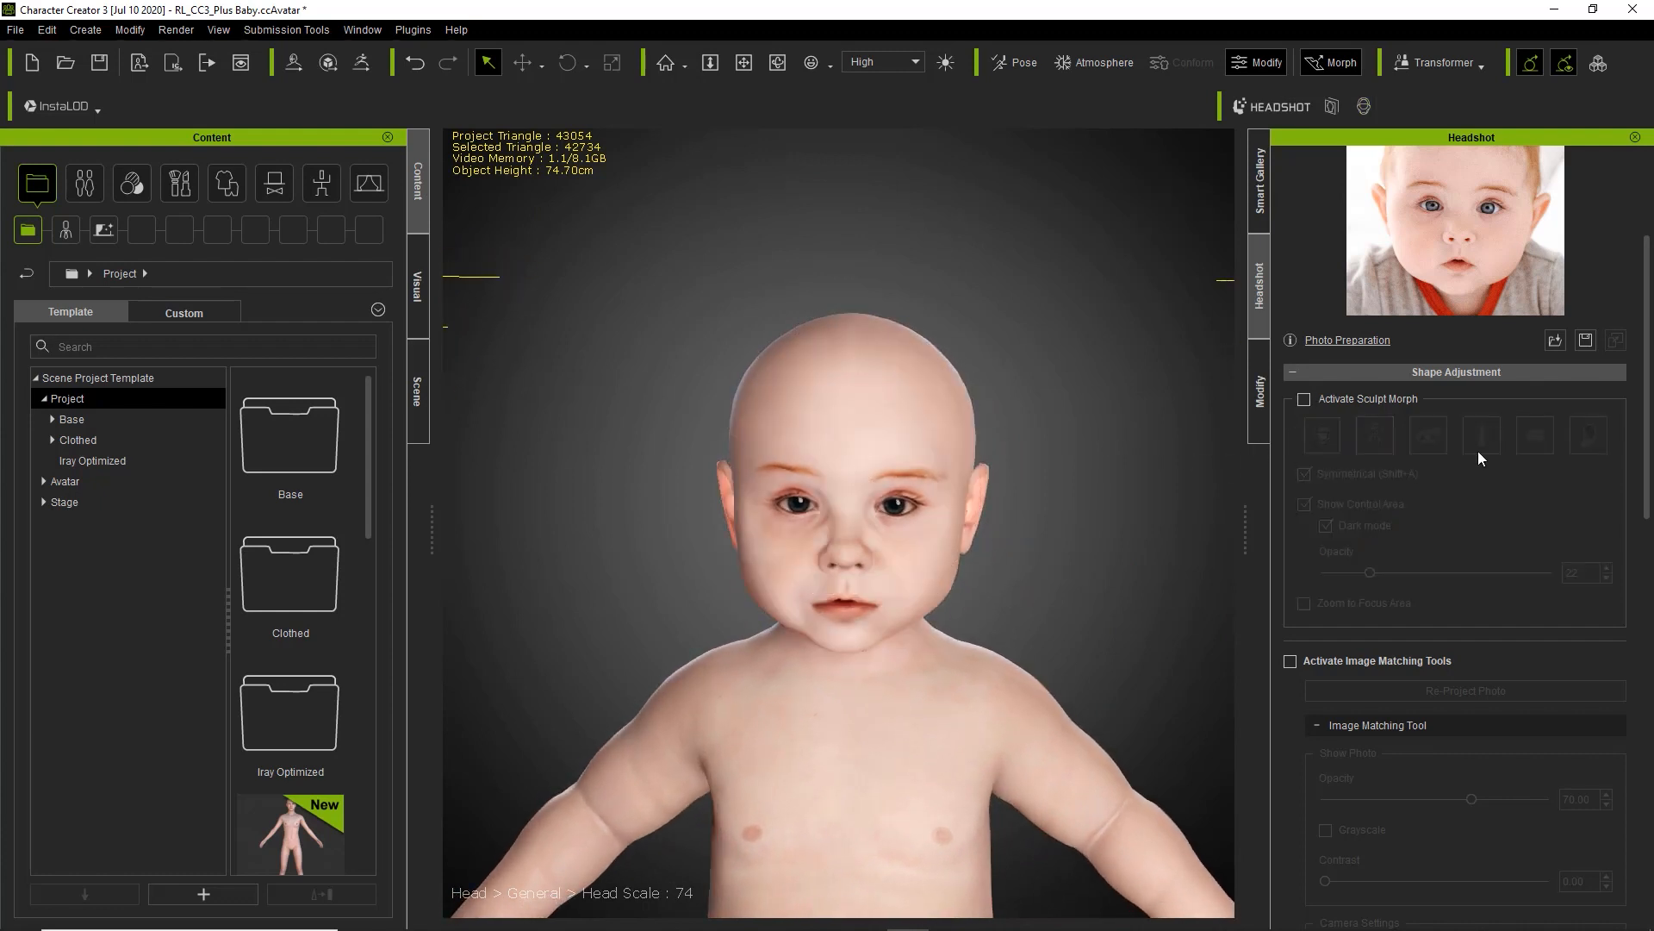
- Change the eye color to a light grayish blue, #a7b3c5, to match the baby photo
left_click_drag(1650, 427, 1651, 725)
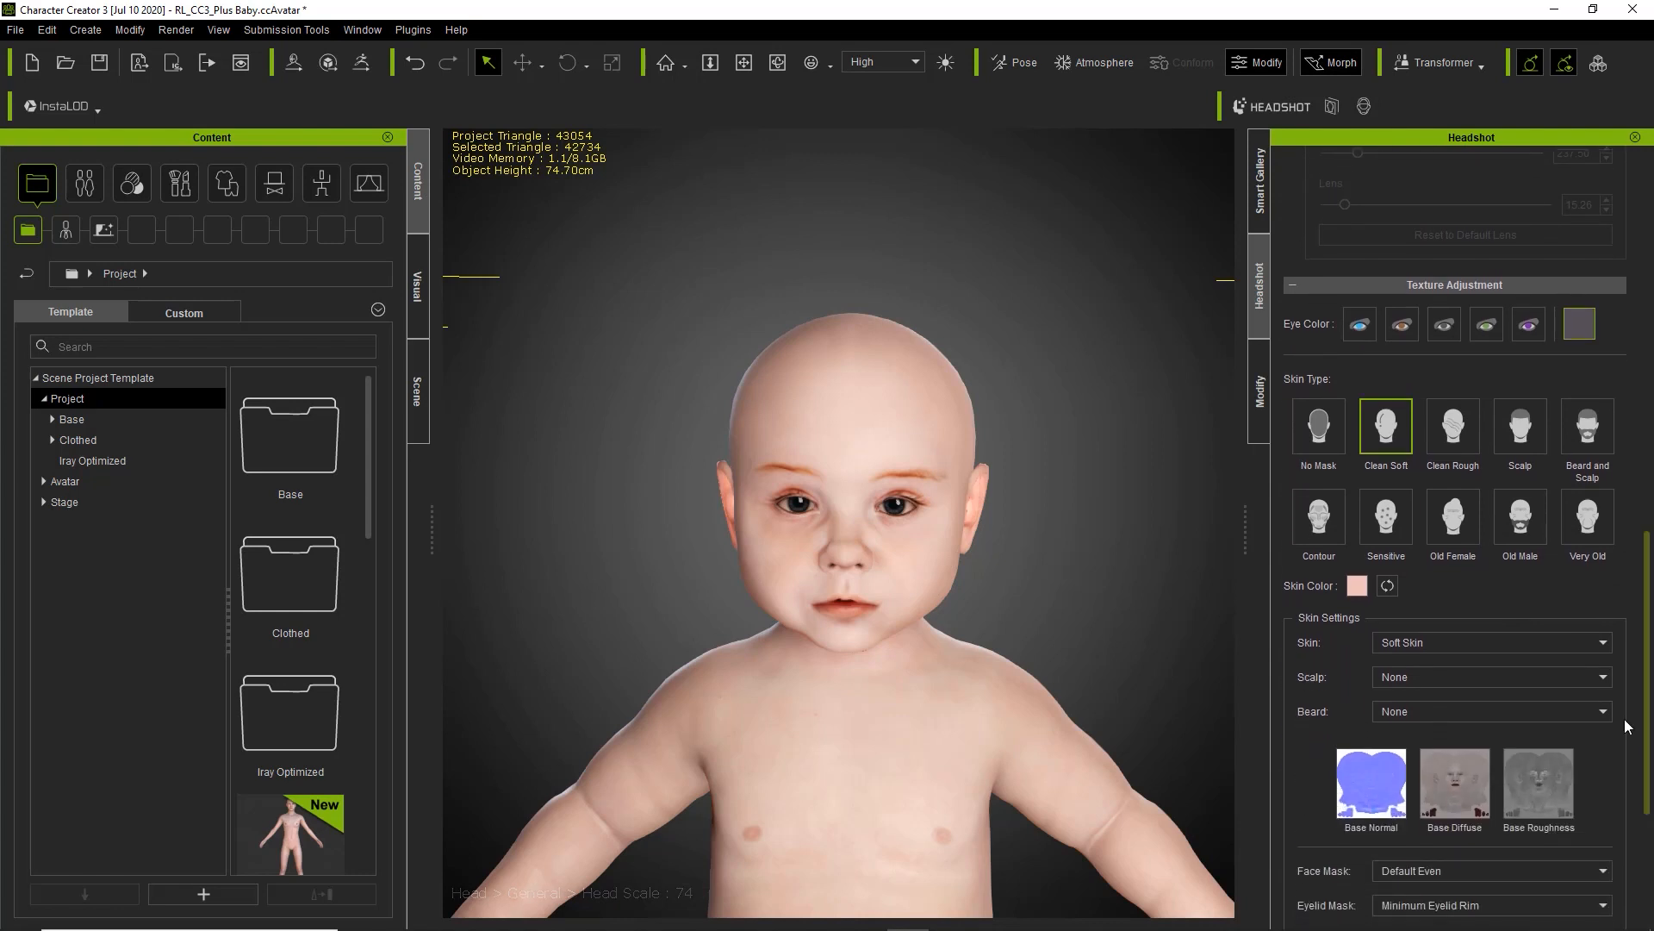
scroll(1000, 717, "up", 5)
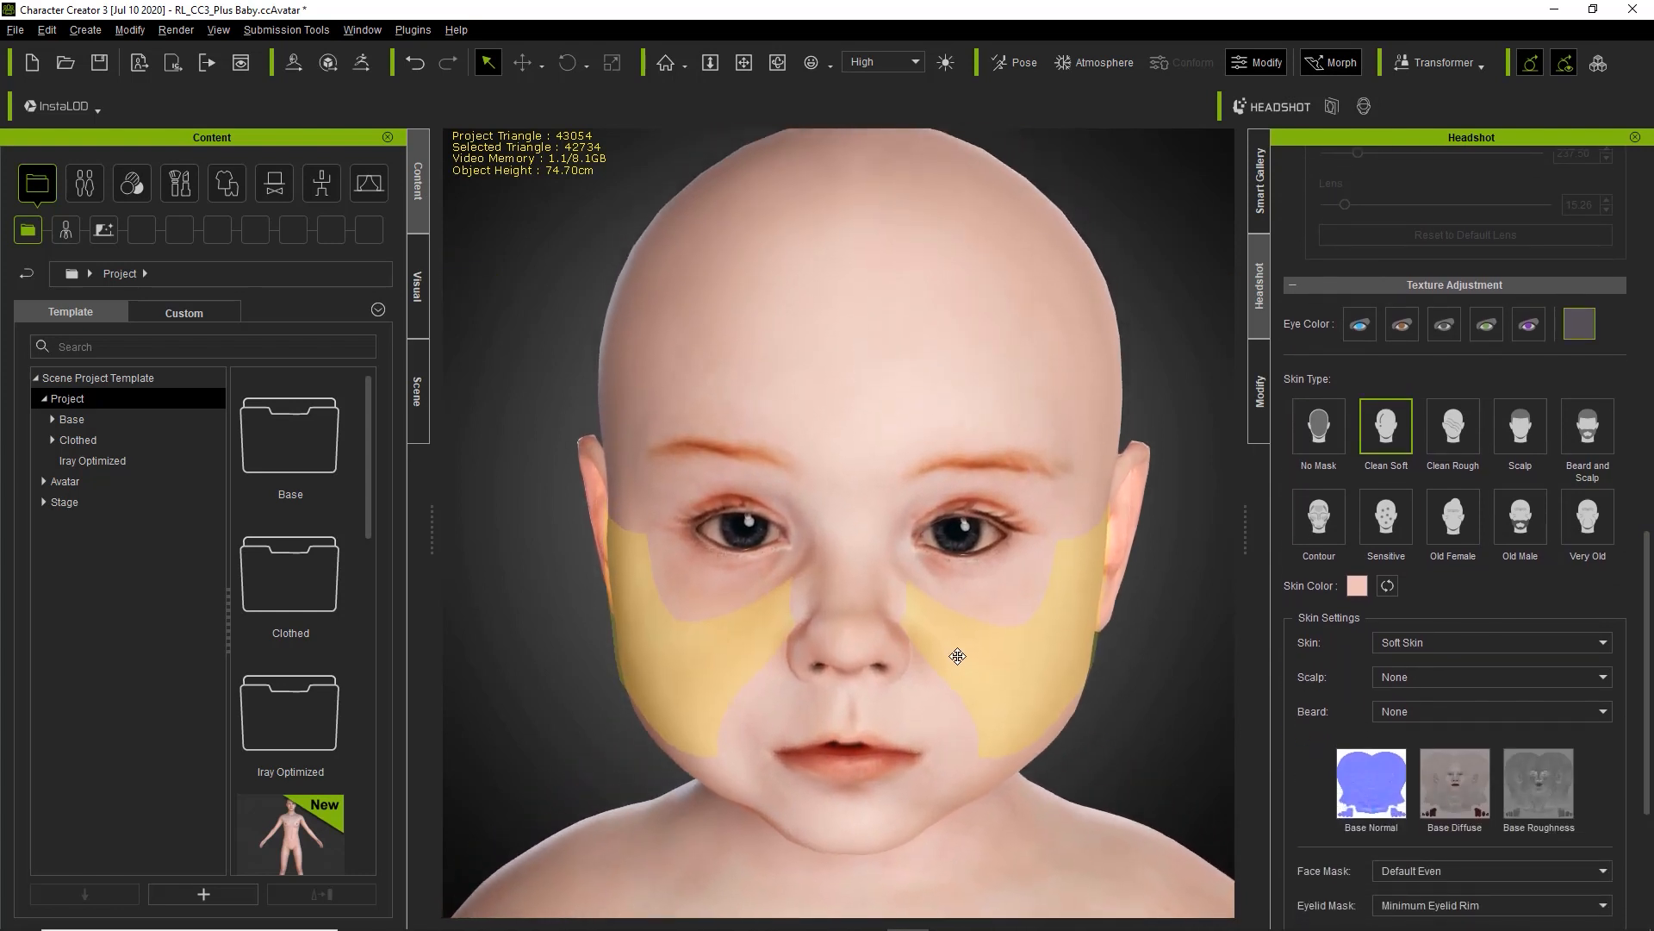
middle_click_drag(957, 657, 981, 641)
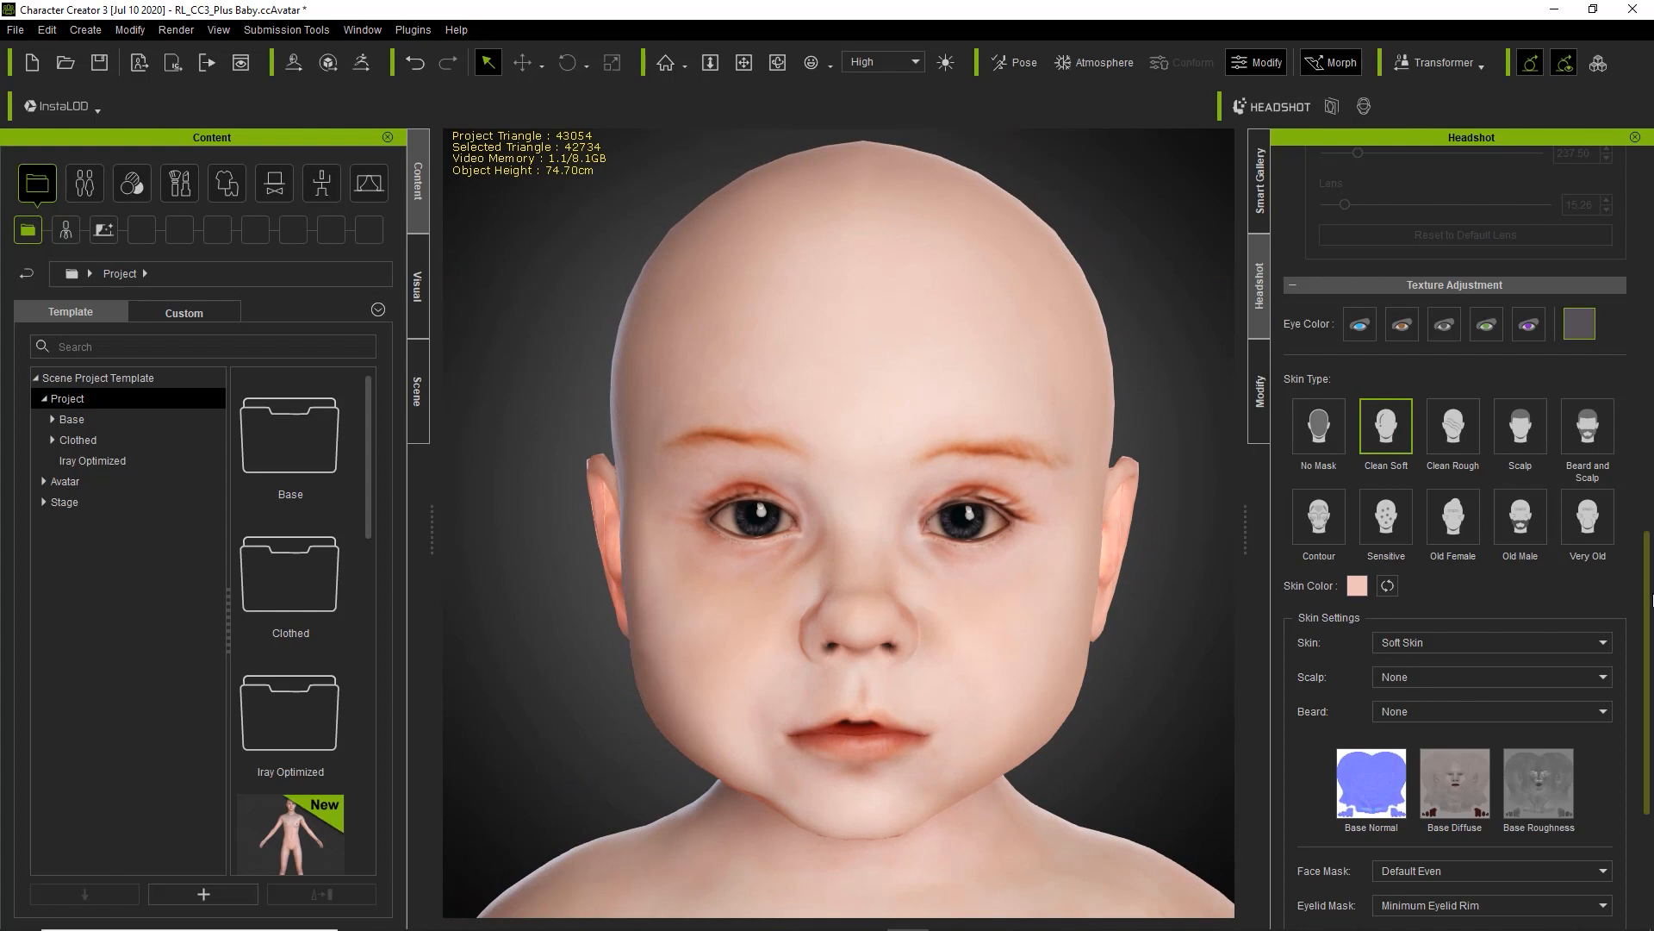
scroll(1626, 571, "up", 10)
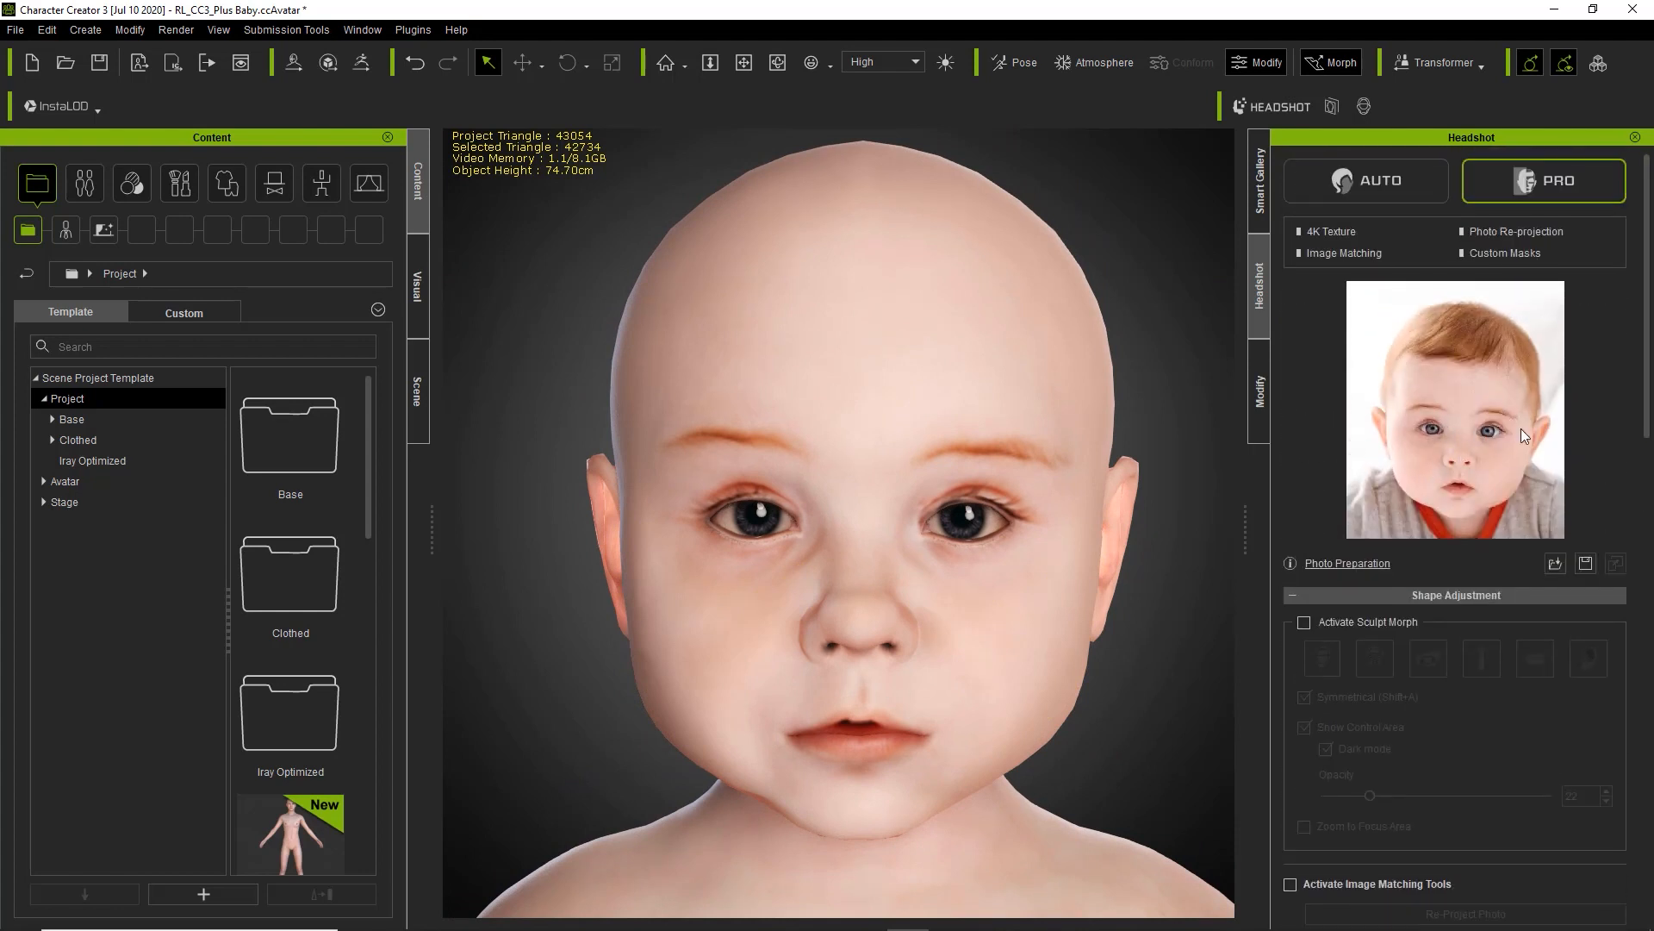
left_click_drag(1649, 396, 1650, 726)
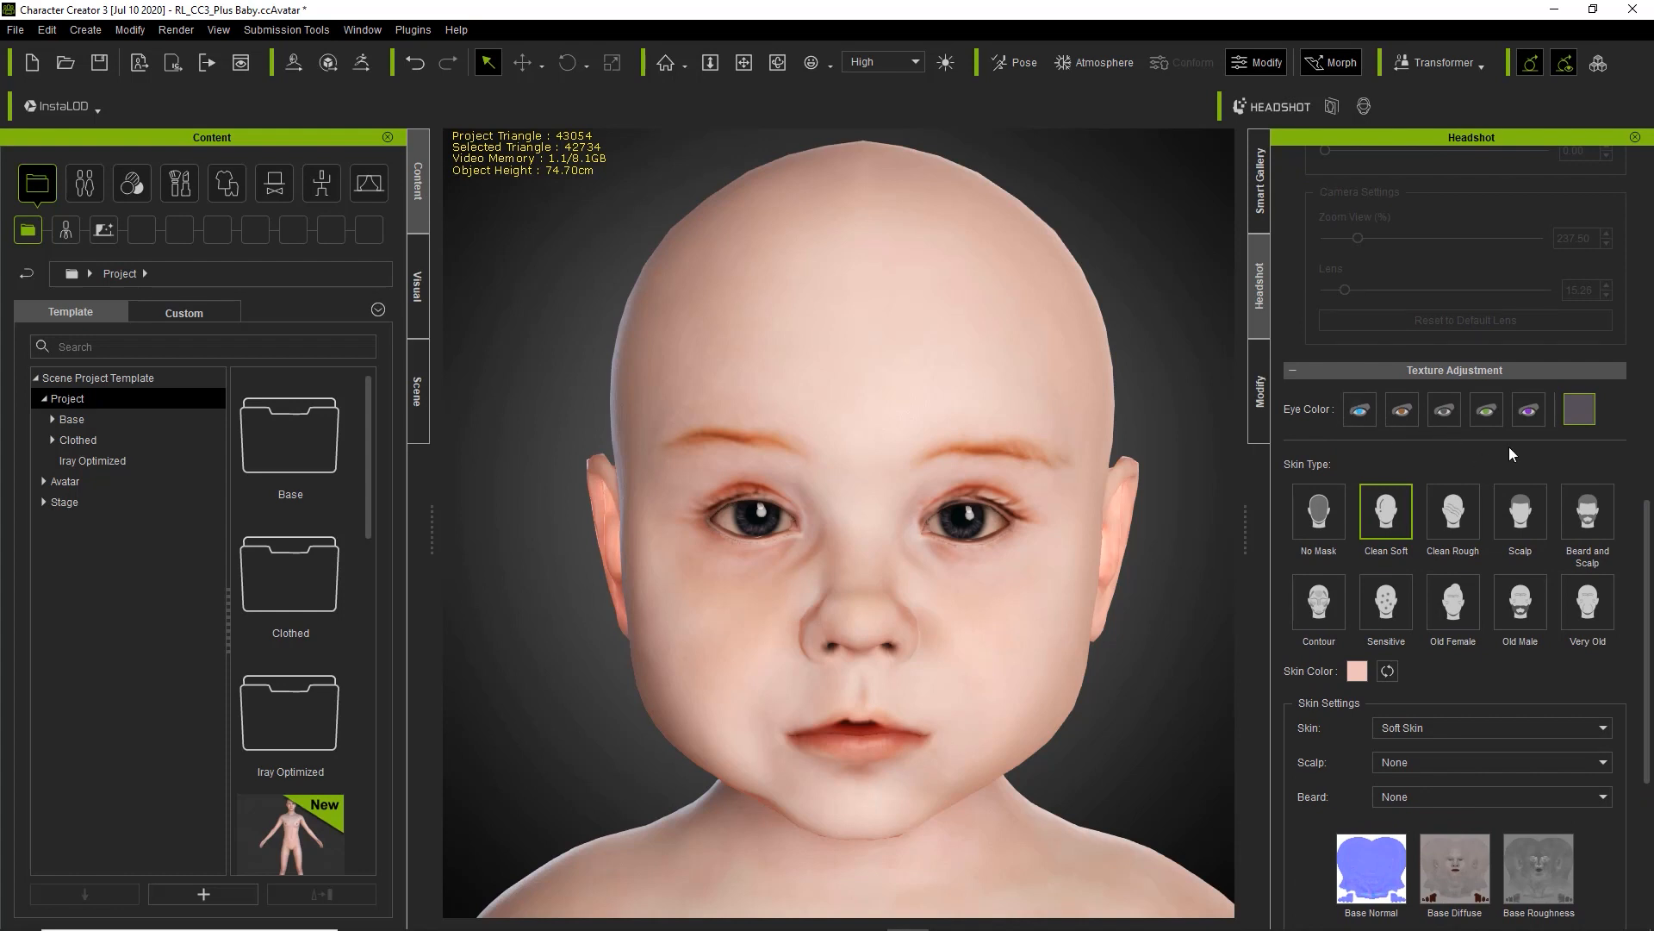
left_click(1578, 412)
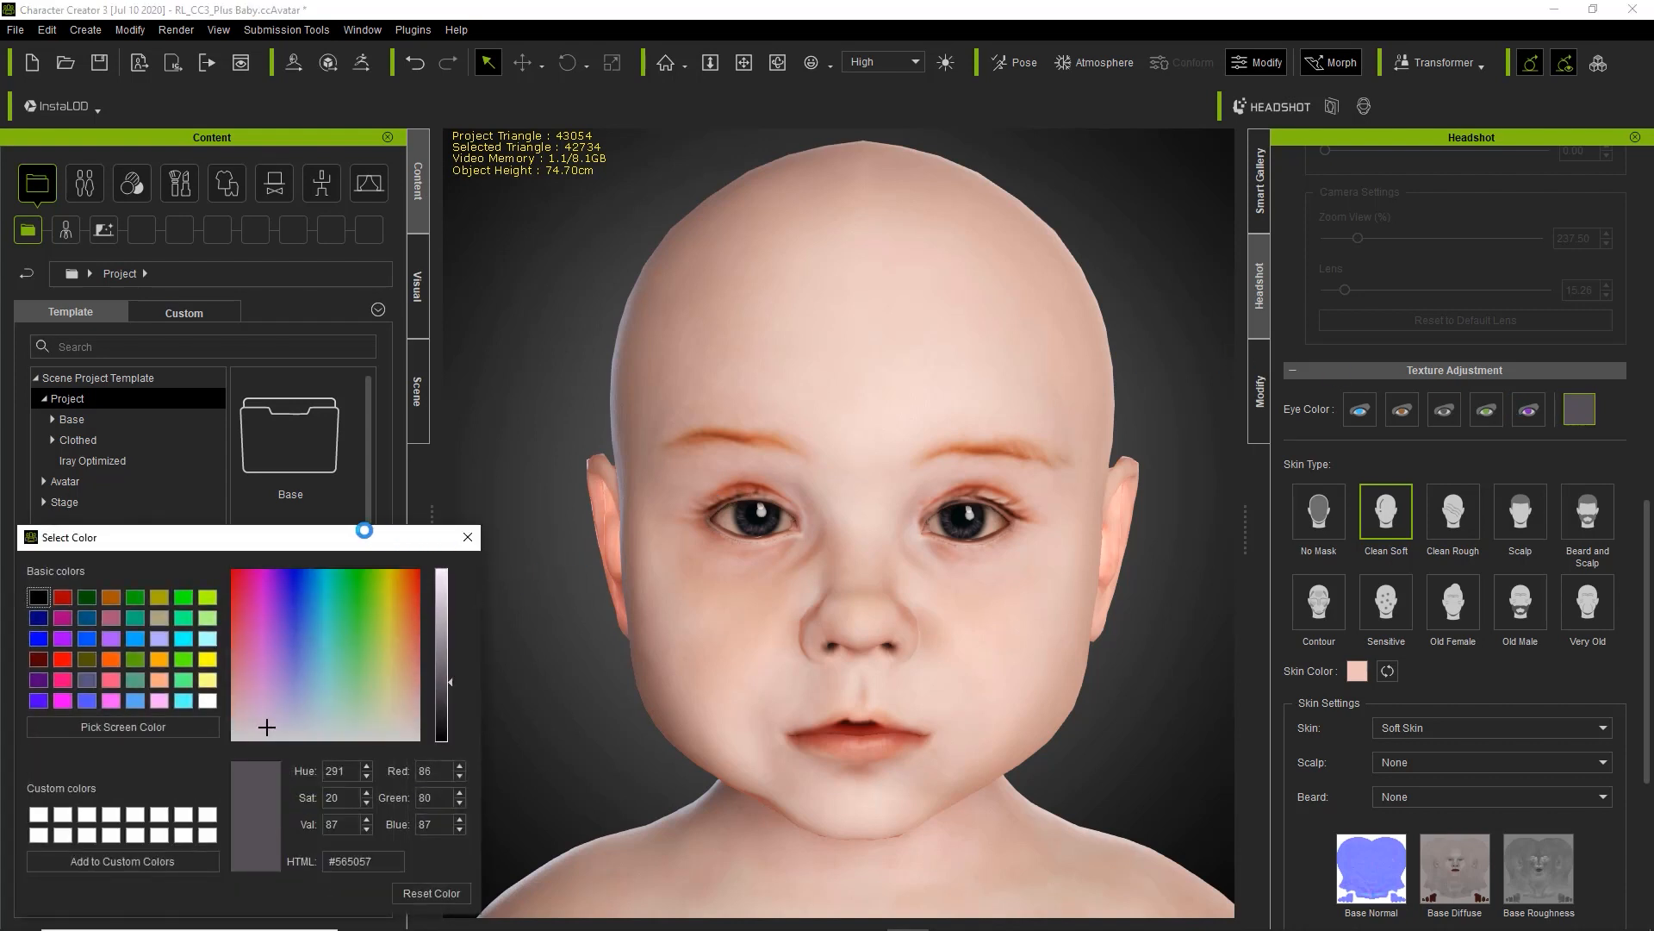
left_click_drag(360, 540, 419, 409)
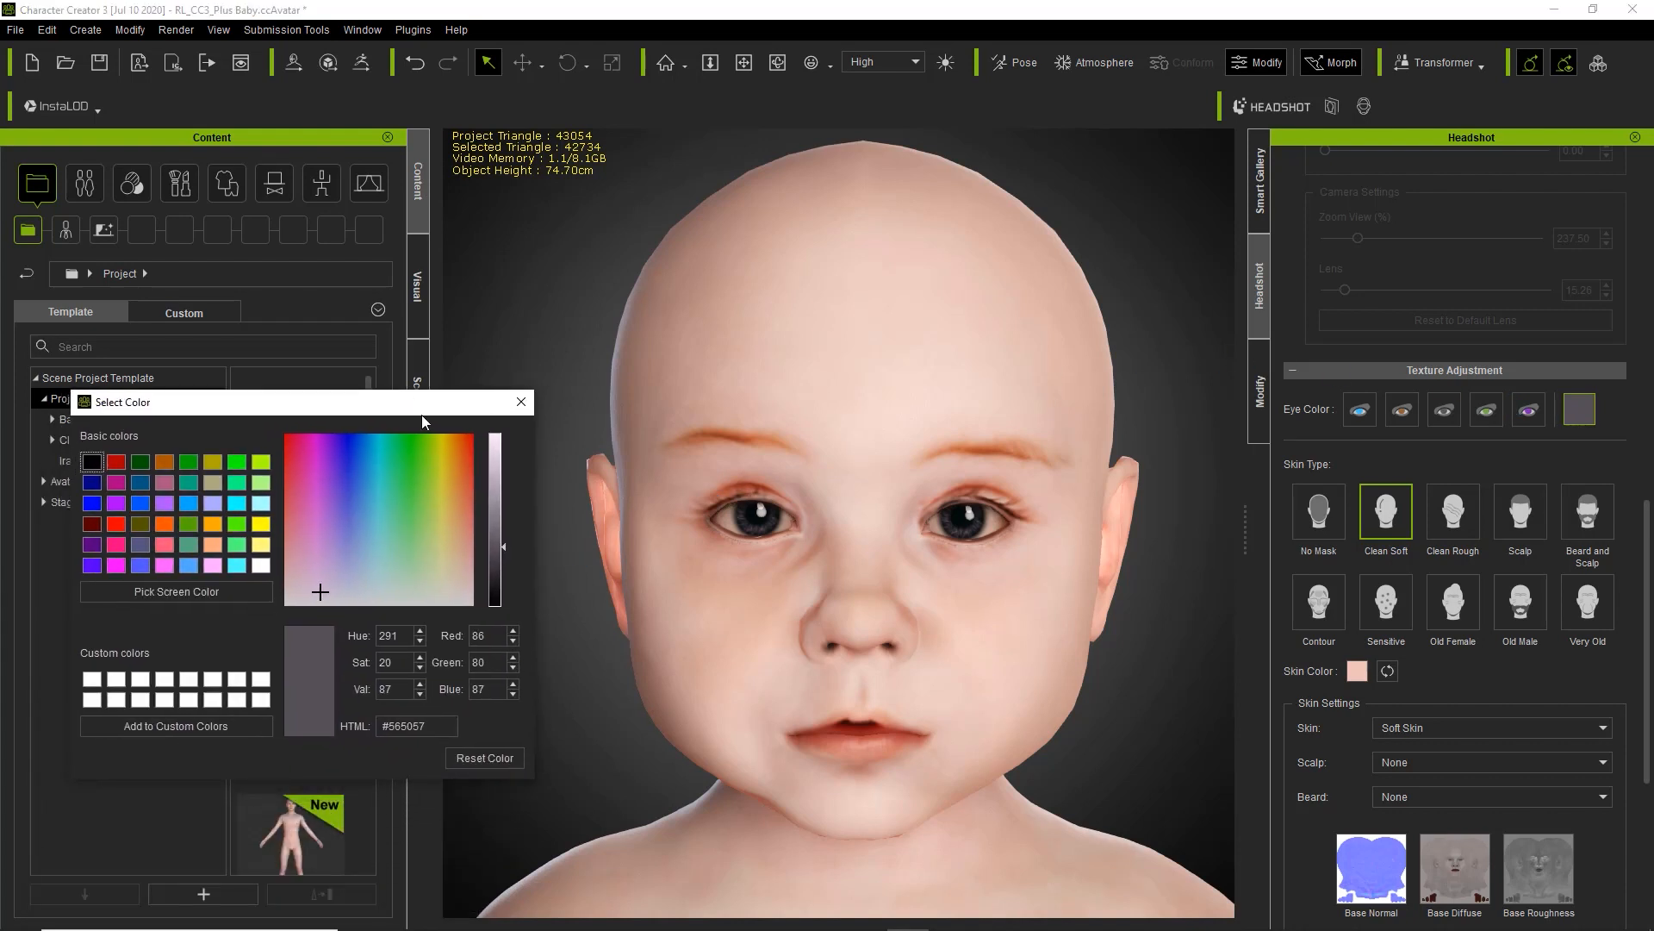
left_click(495, 473)
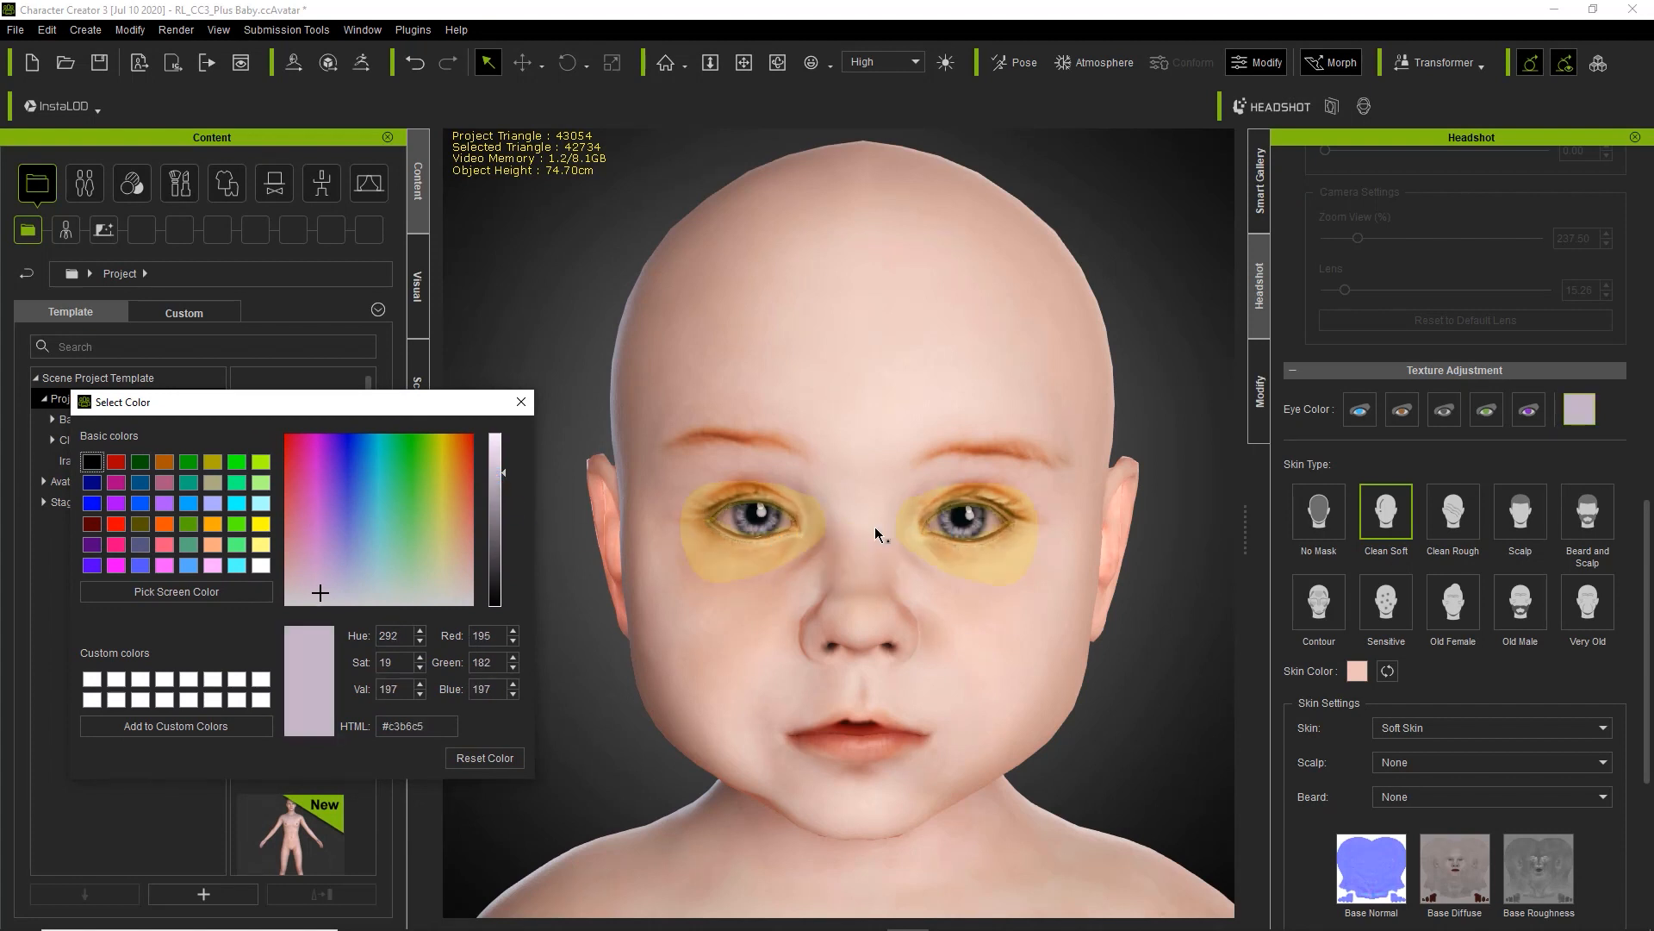
left_click(354, 558)
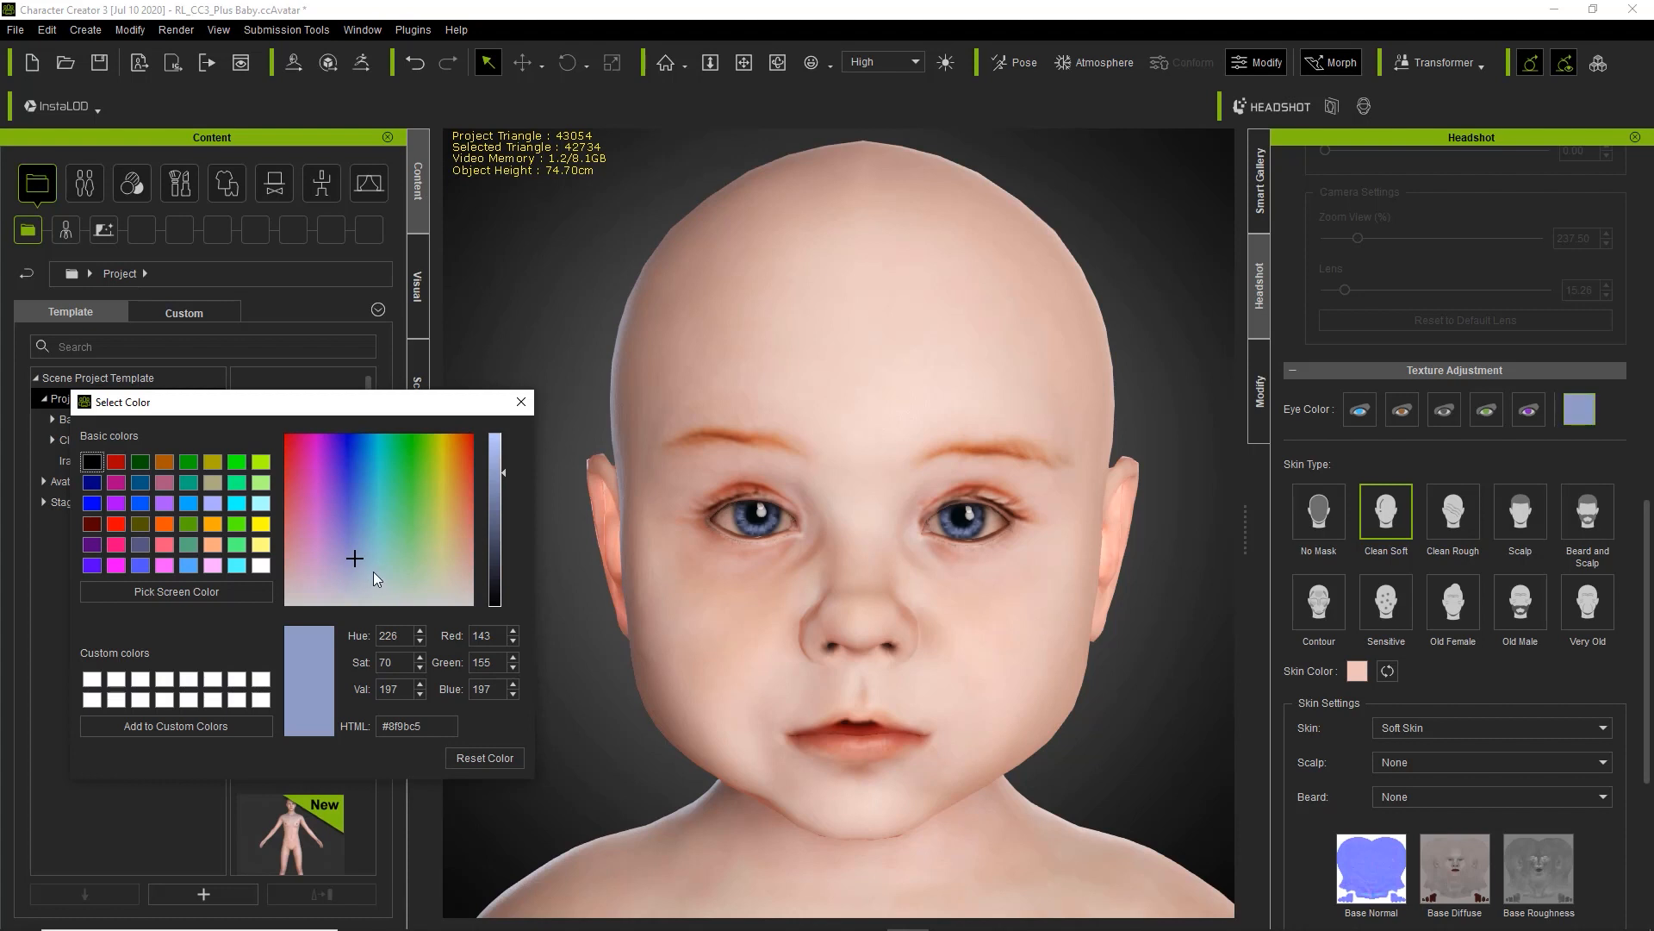
left_click(371, 569)
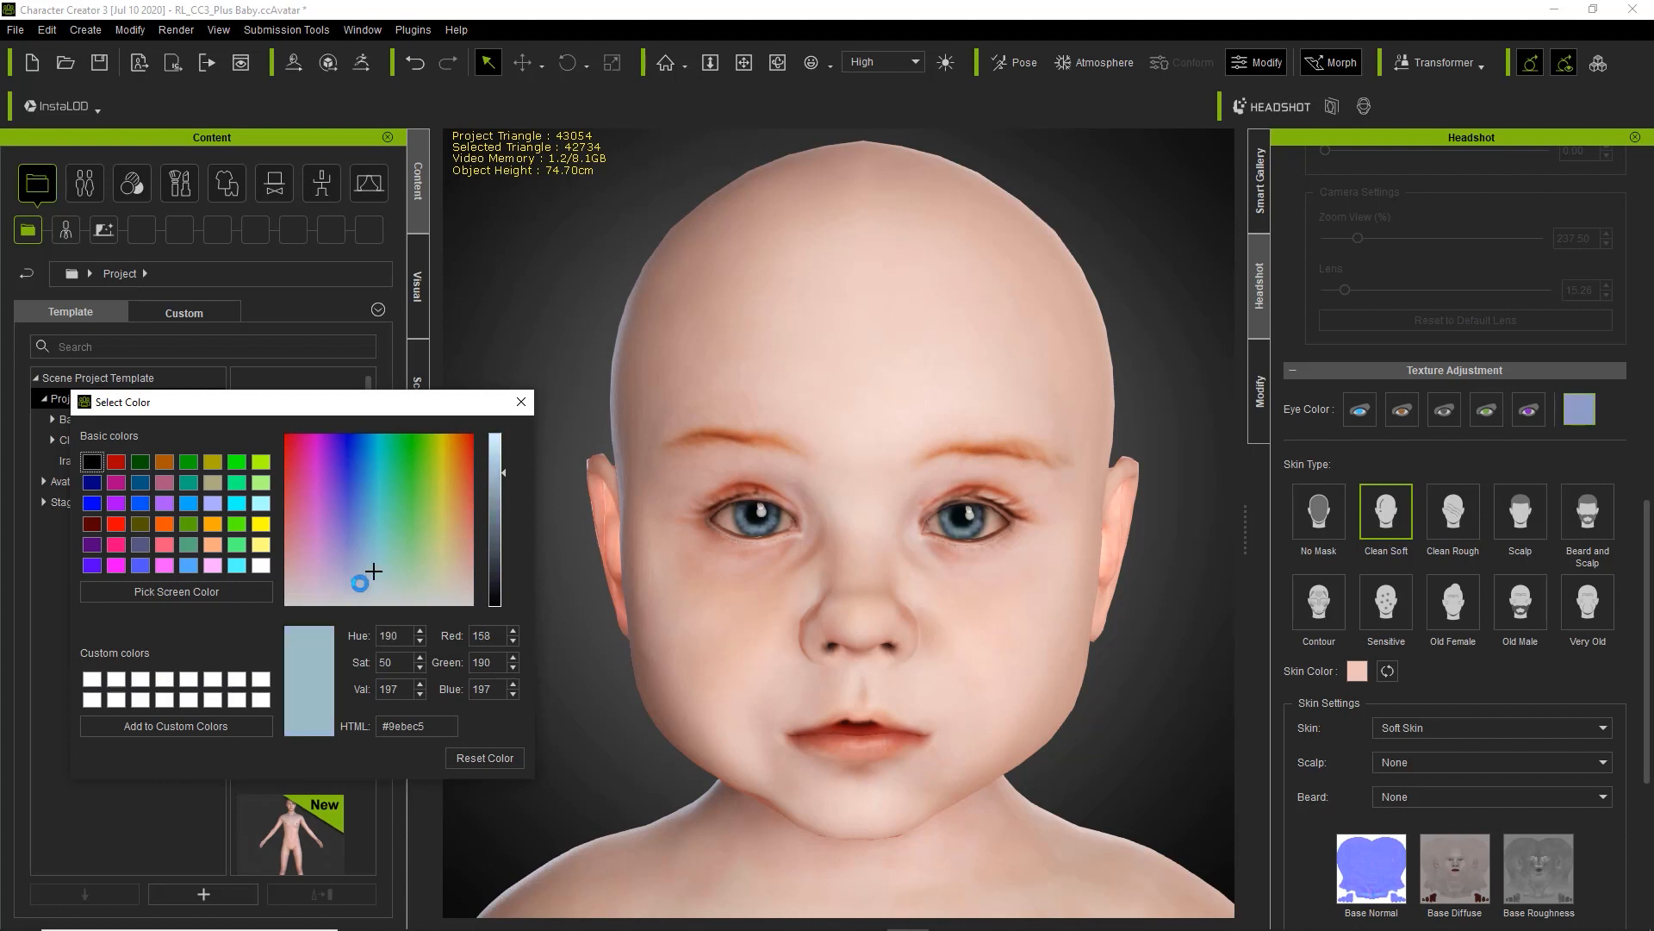
left_click(359, 579)
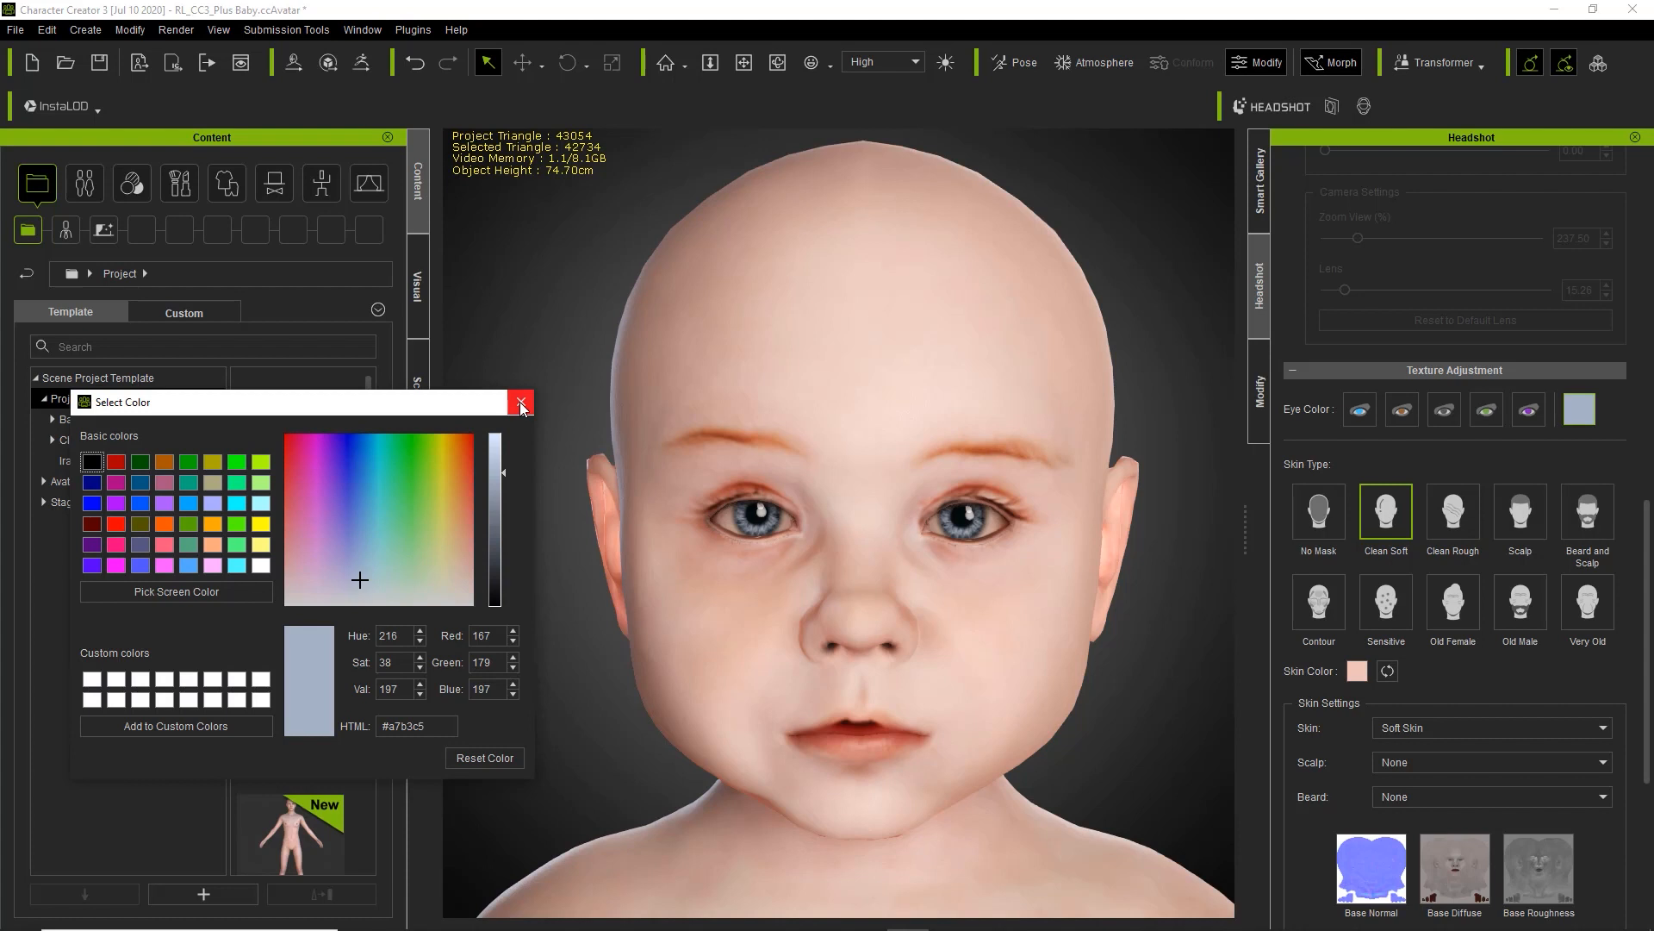
left_click(520, 407)
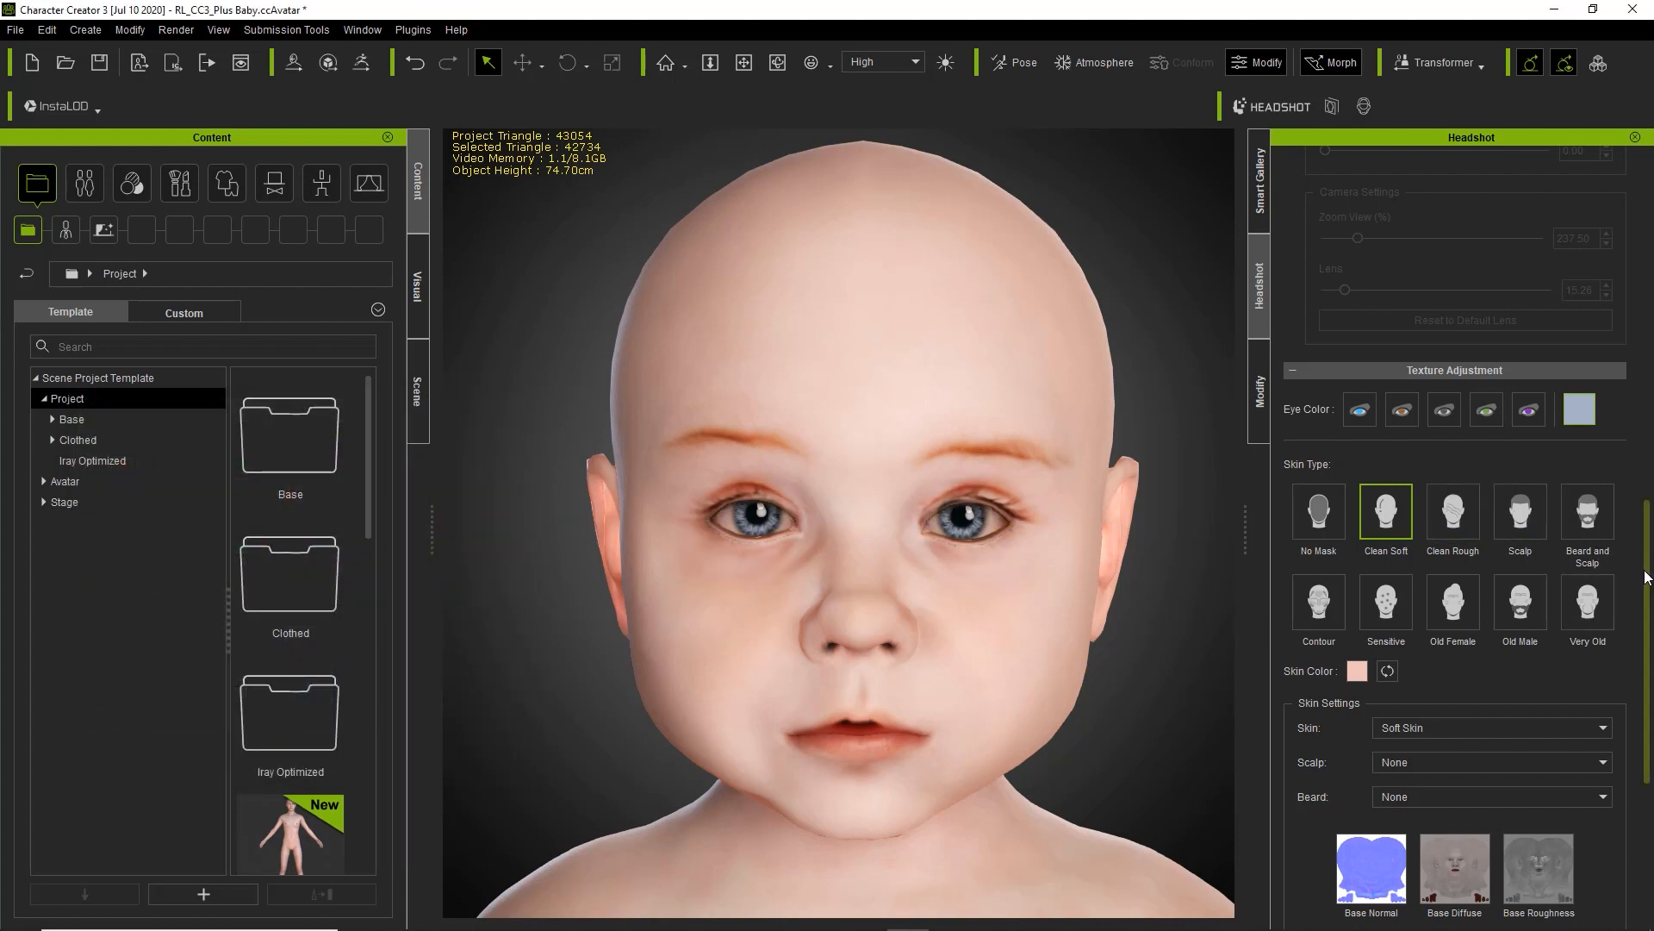
- Try the Sensitive skin type, update the skin texture and check the side of the face
scroll(1645, 572, "down", 1)
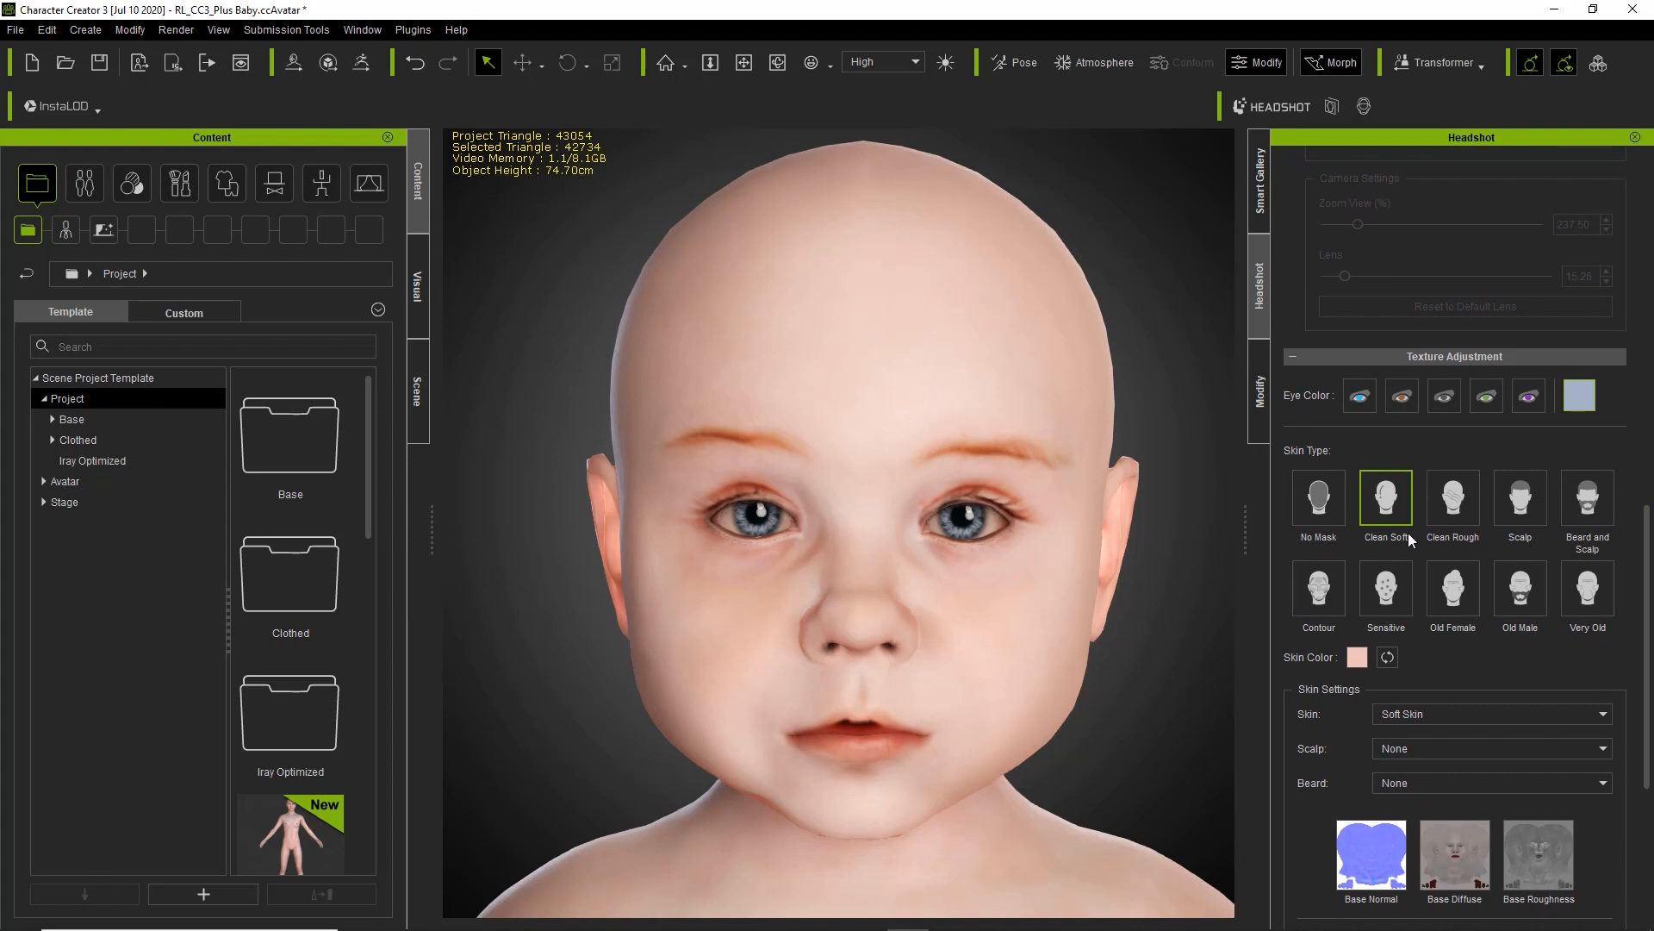
left_click(1389, 594)
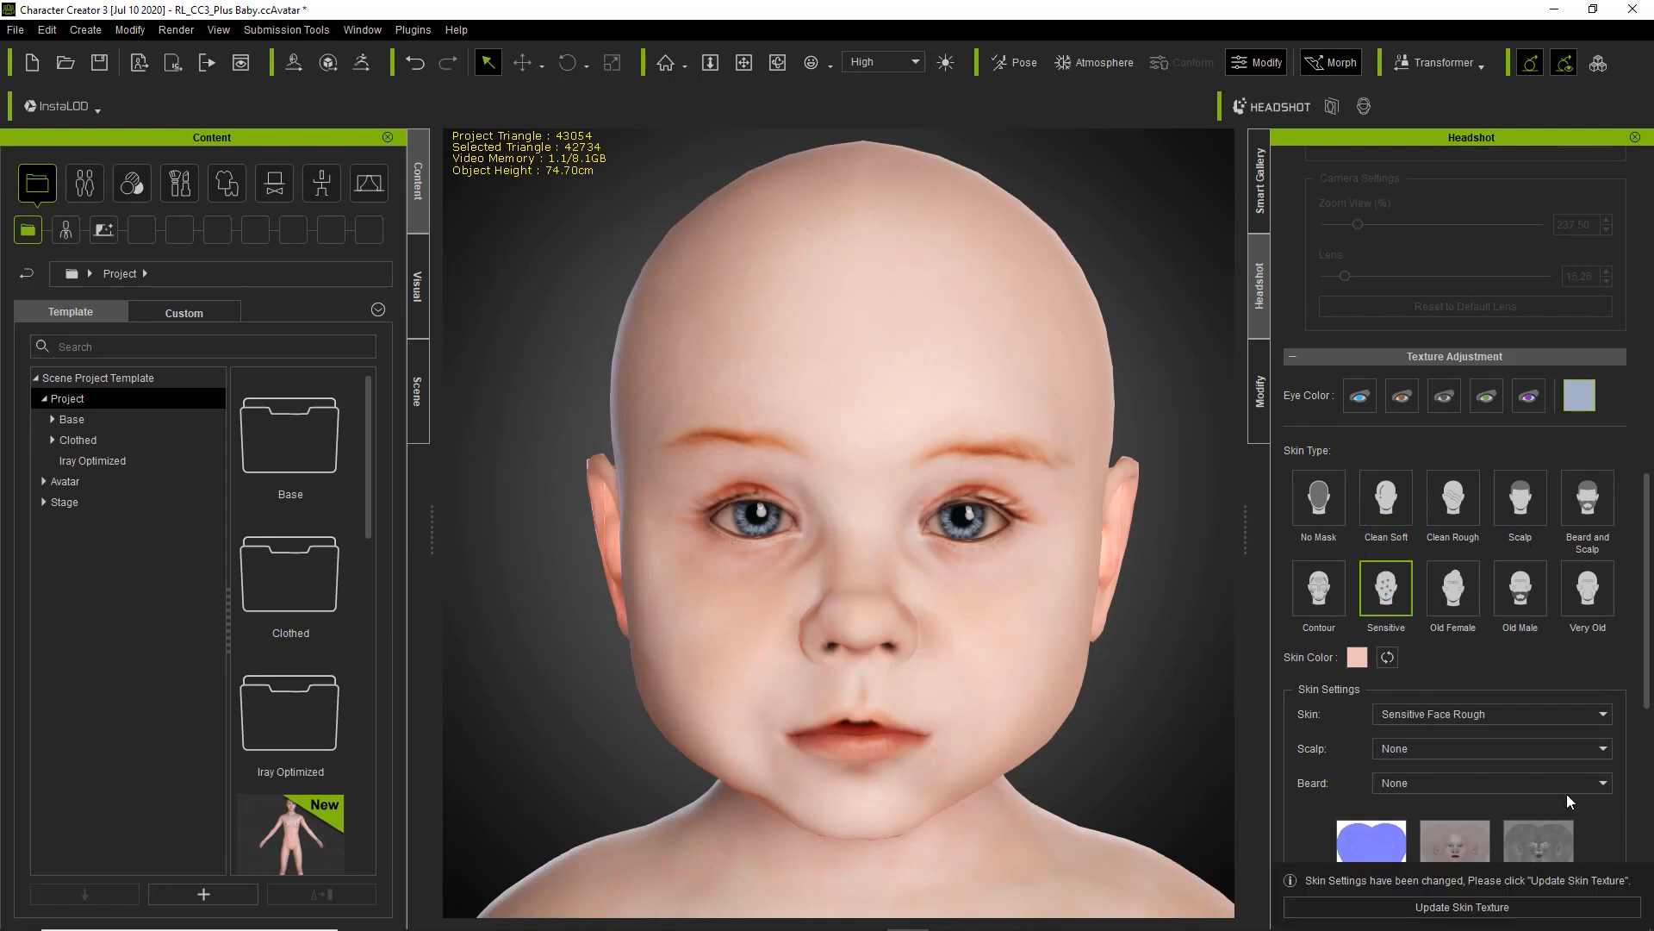
left_click(1465, 905)
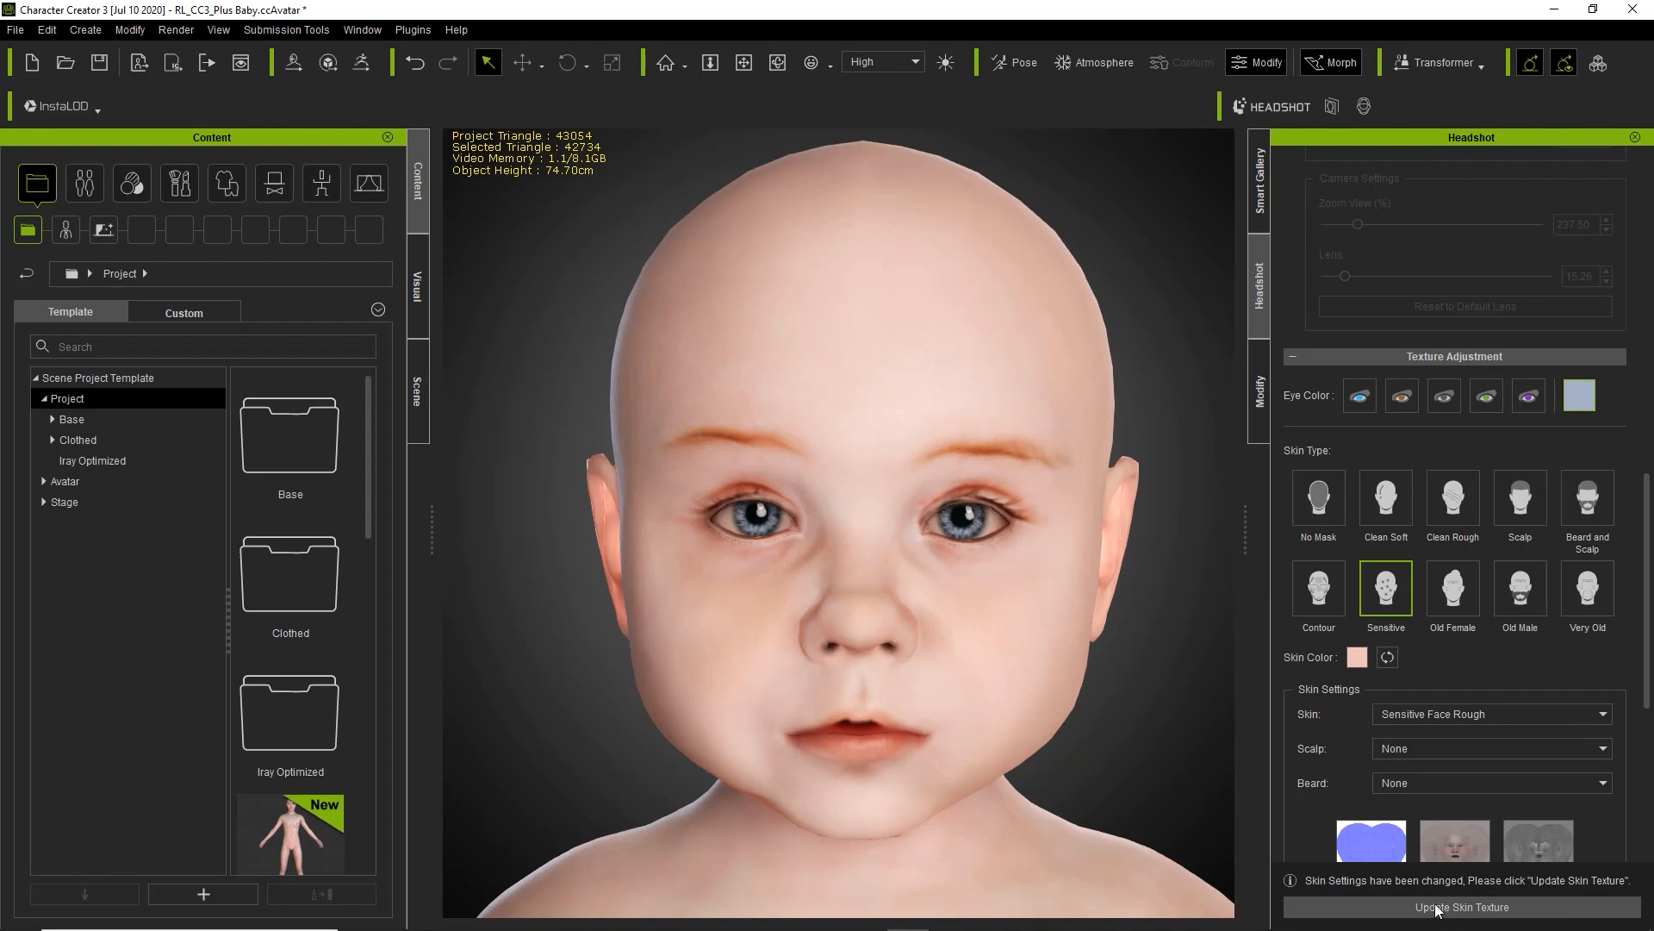
left_click(1473, 909)
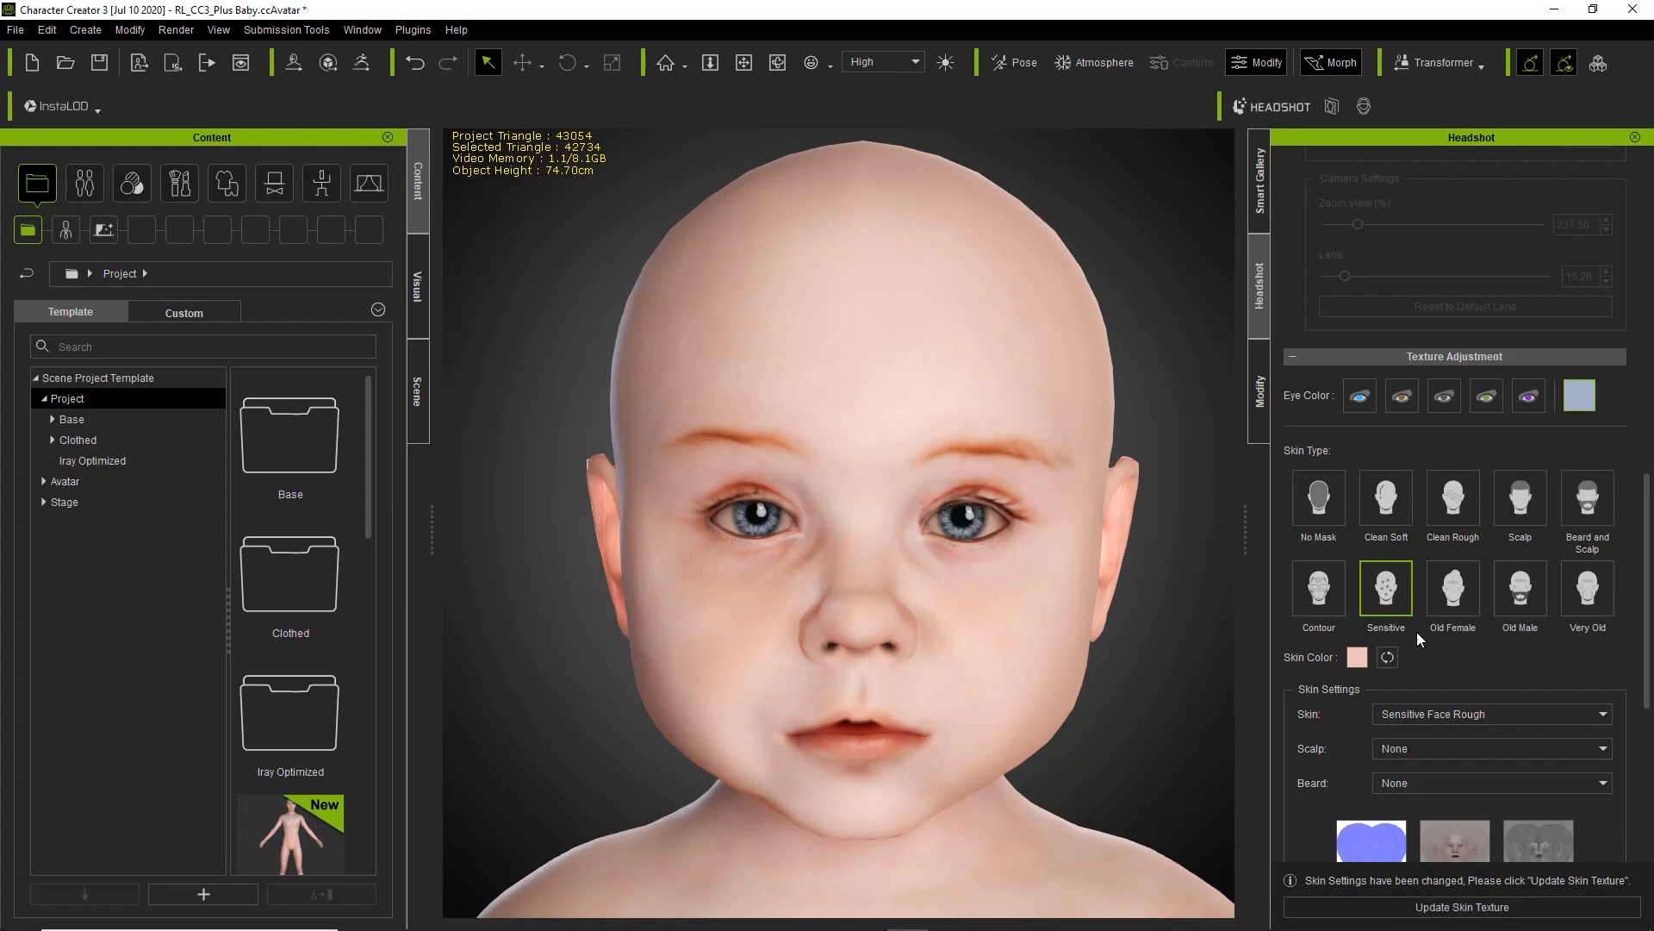
left_click(1490, 909)
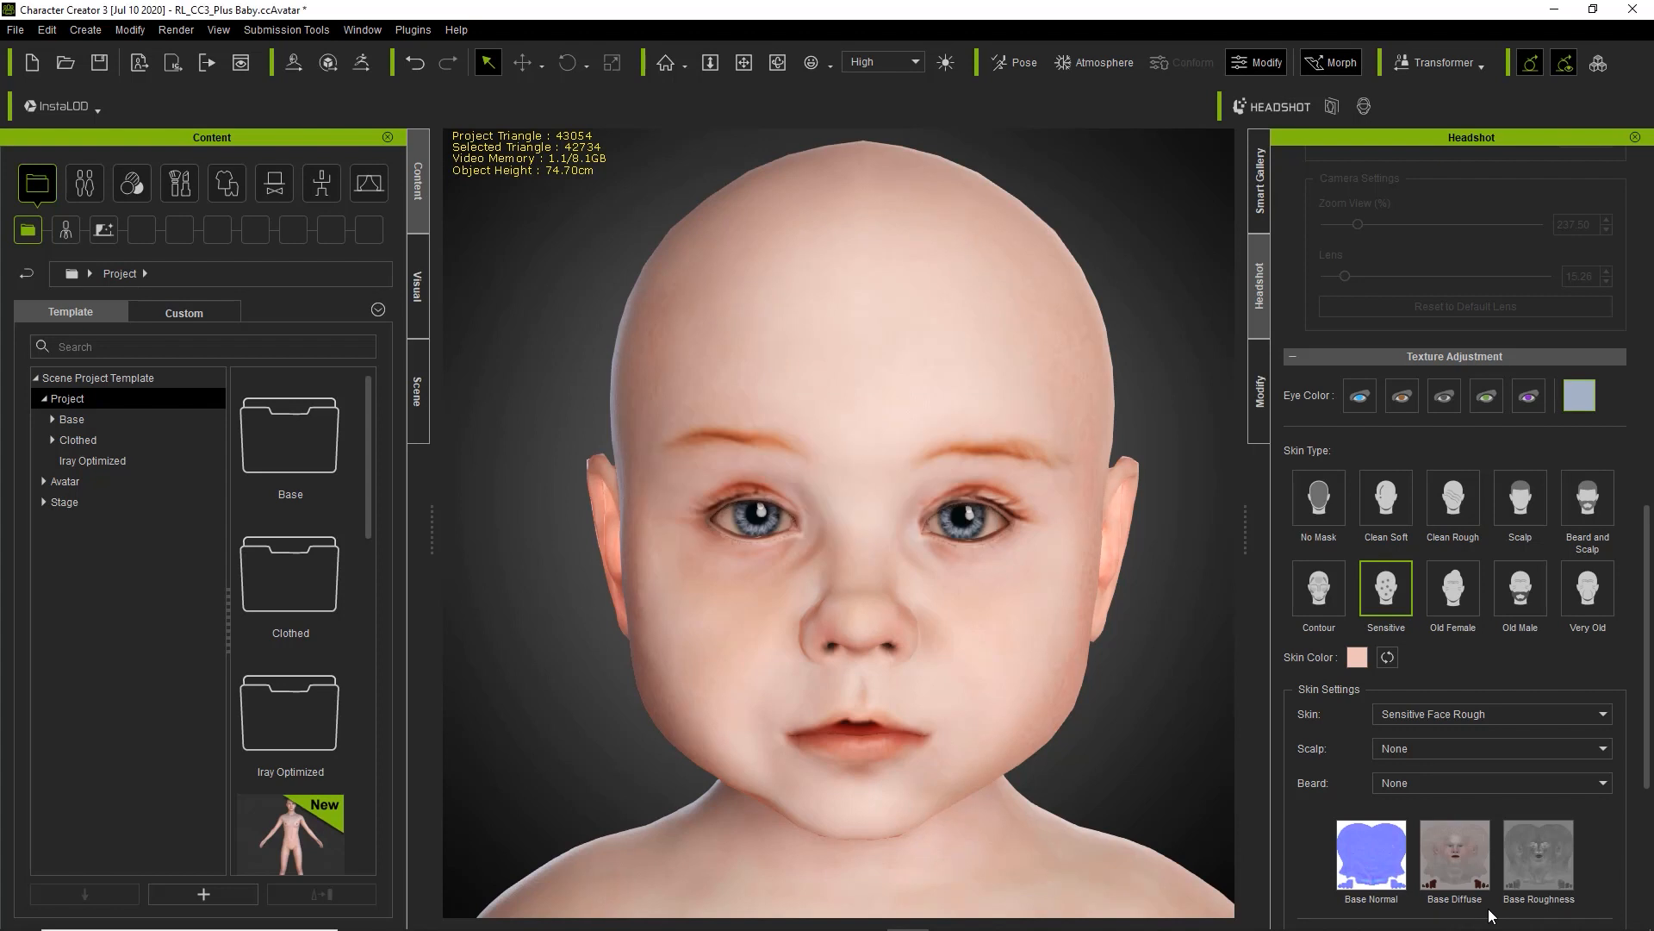
right_click_drag(1125, 688, 805, 680)
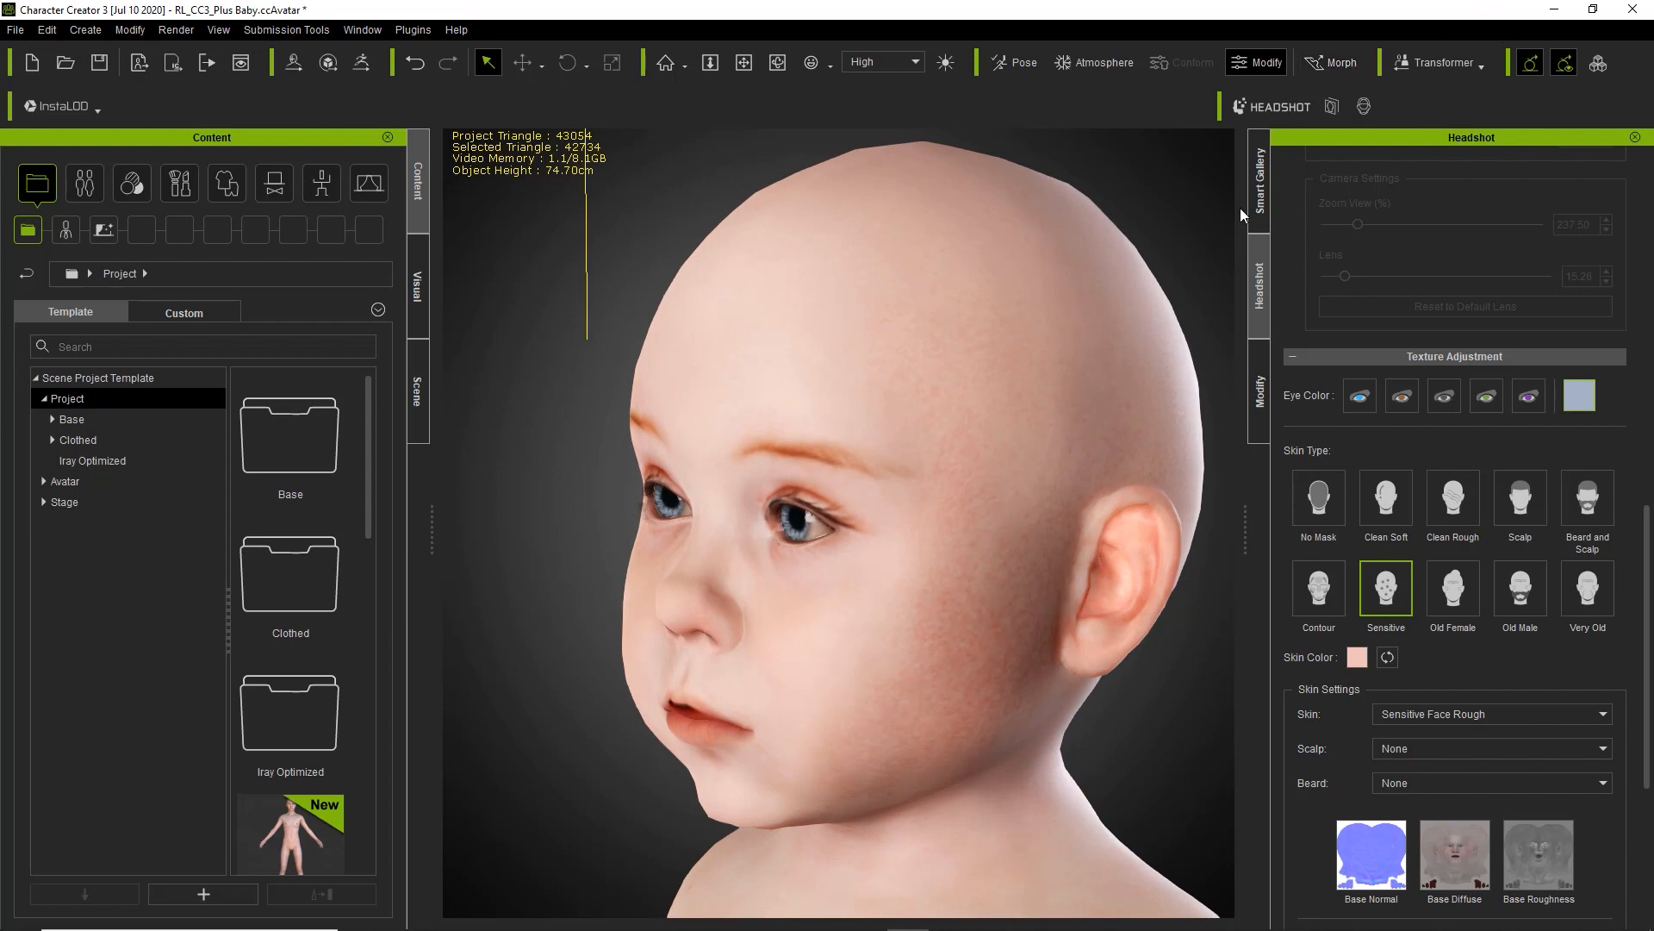
right_click_drag(813, 754, 905, 539)
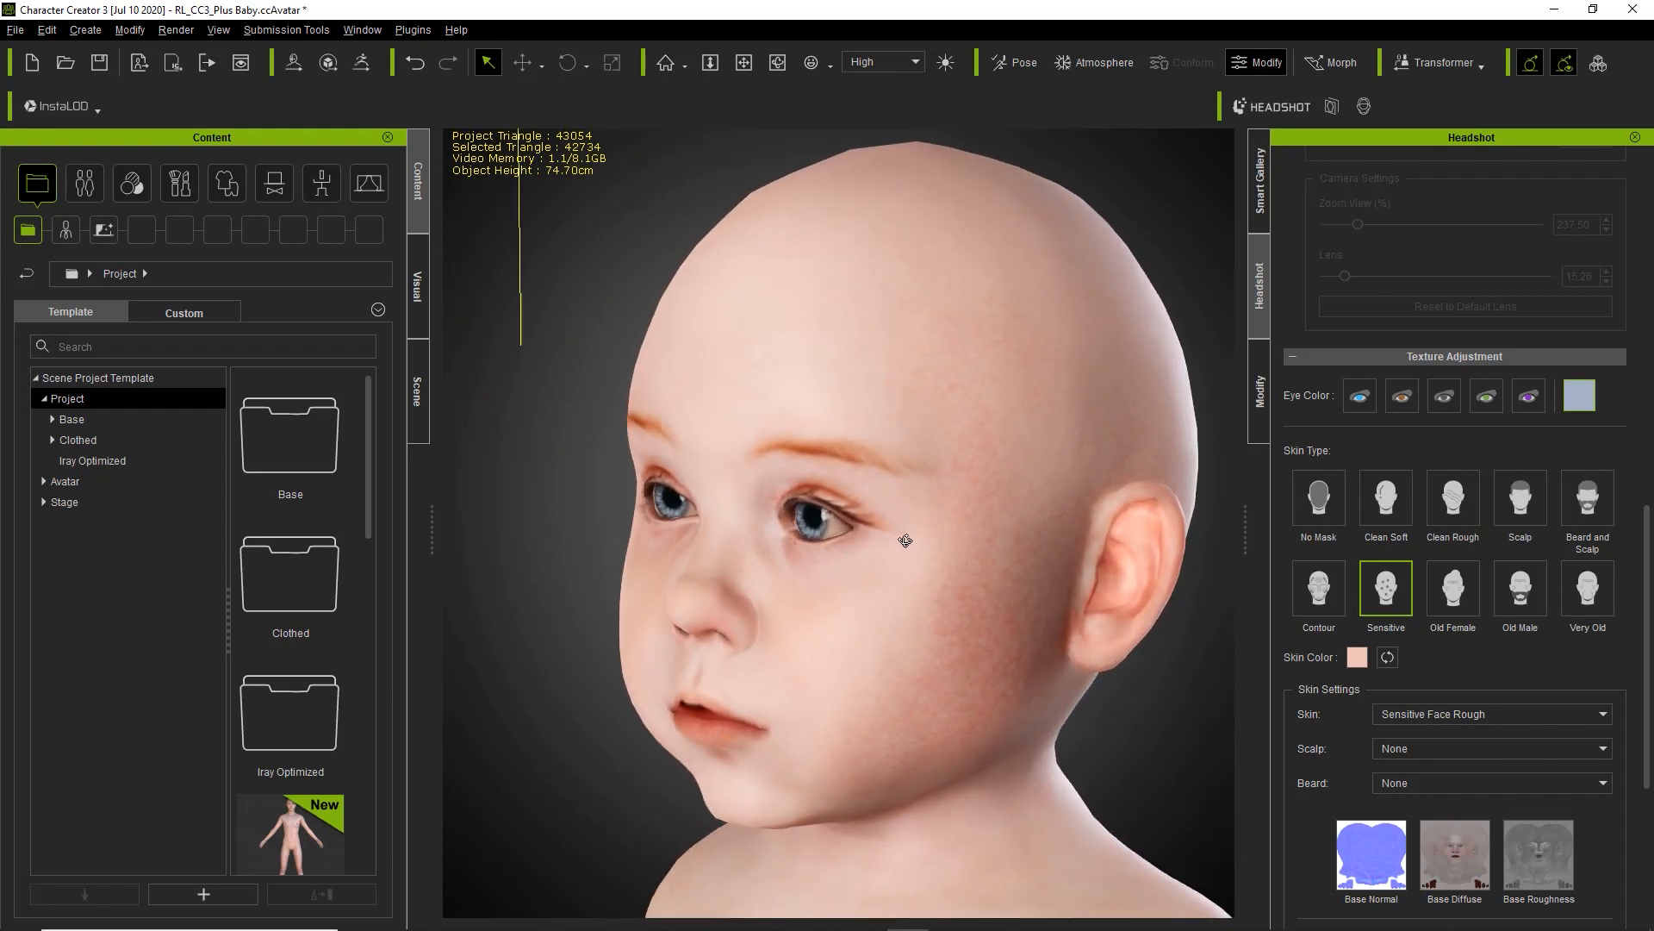
- Apply the Contour skin type, update the skin texture and check the face from the front
left_click(1326, 602)
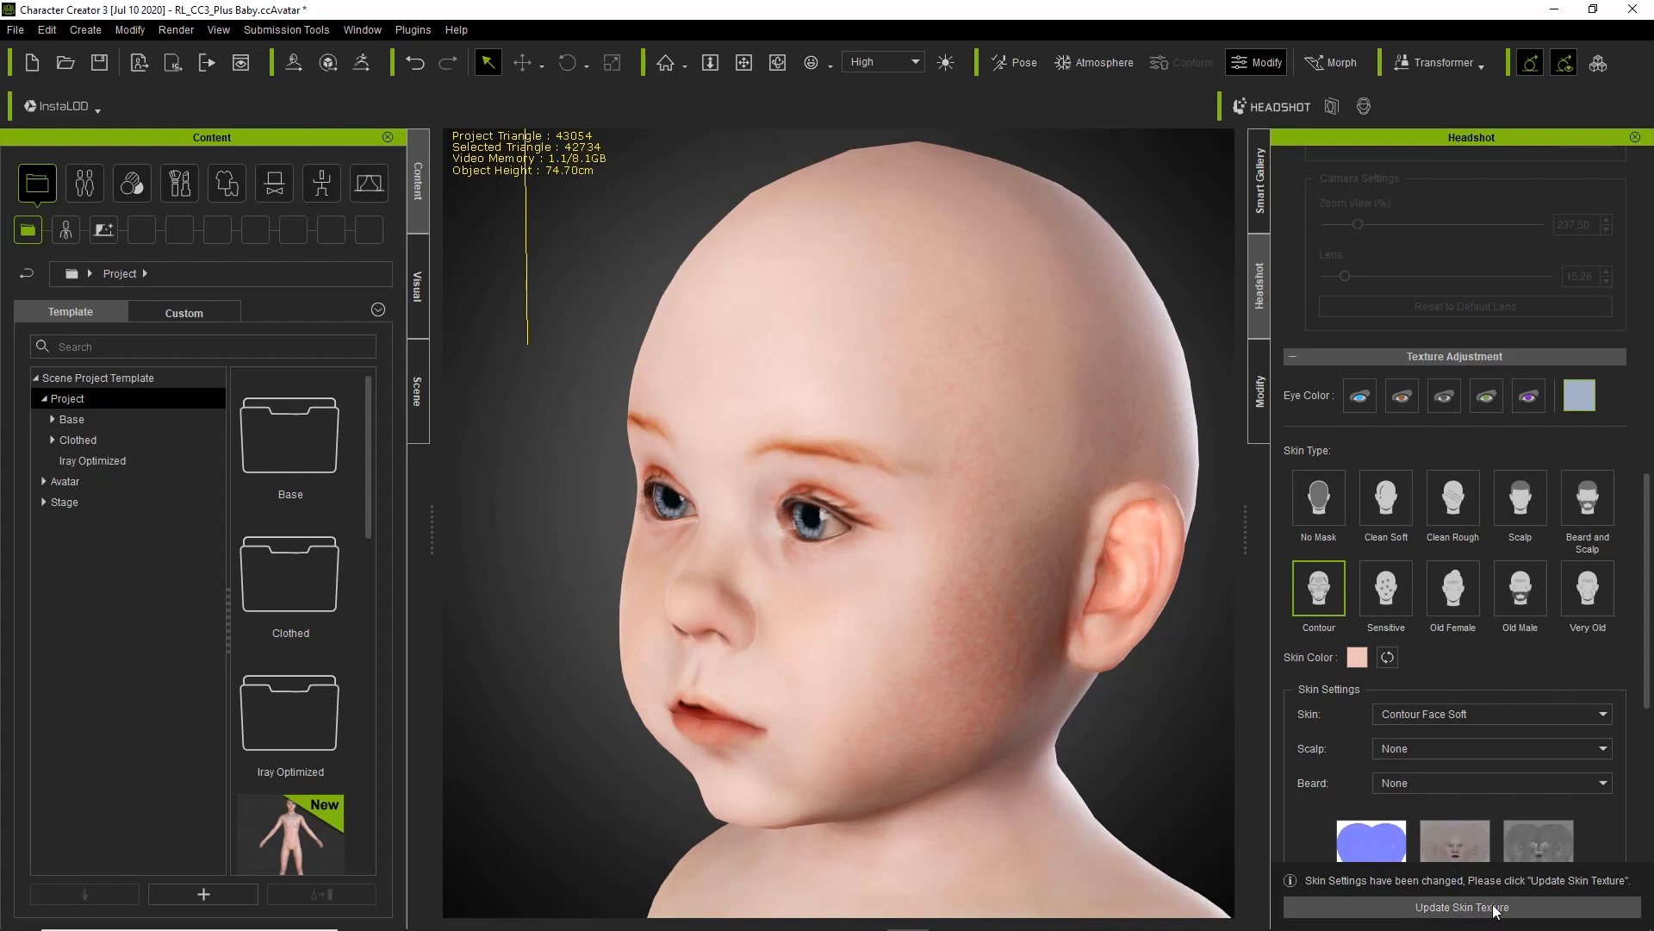
left_click(1495, 907)
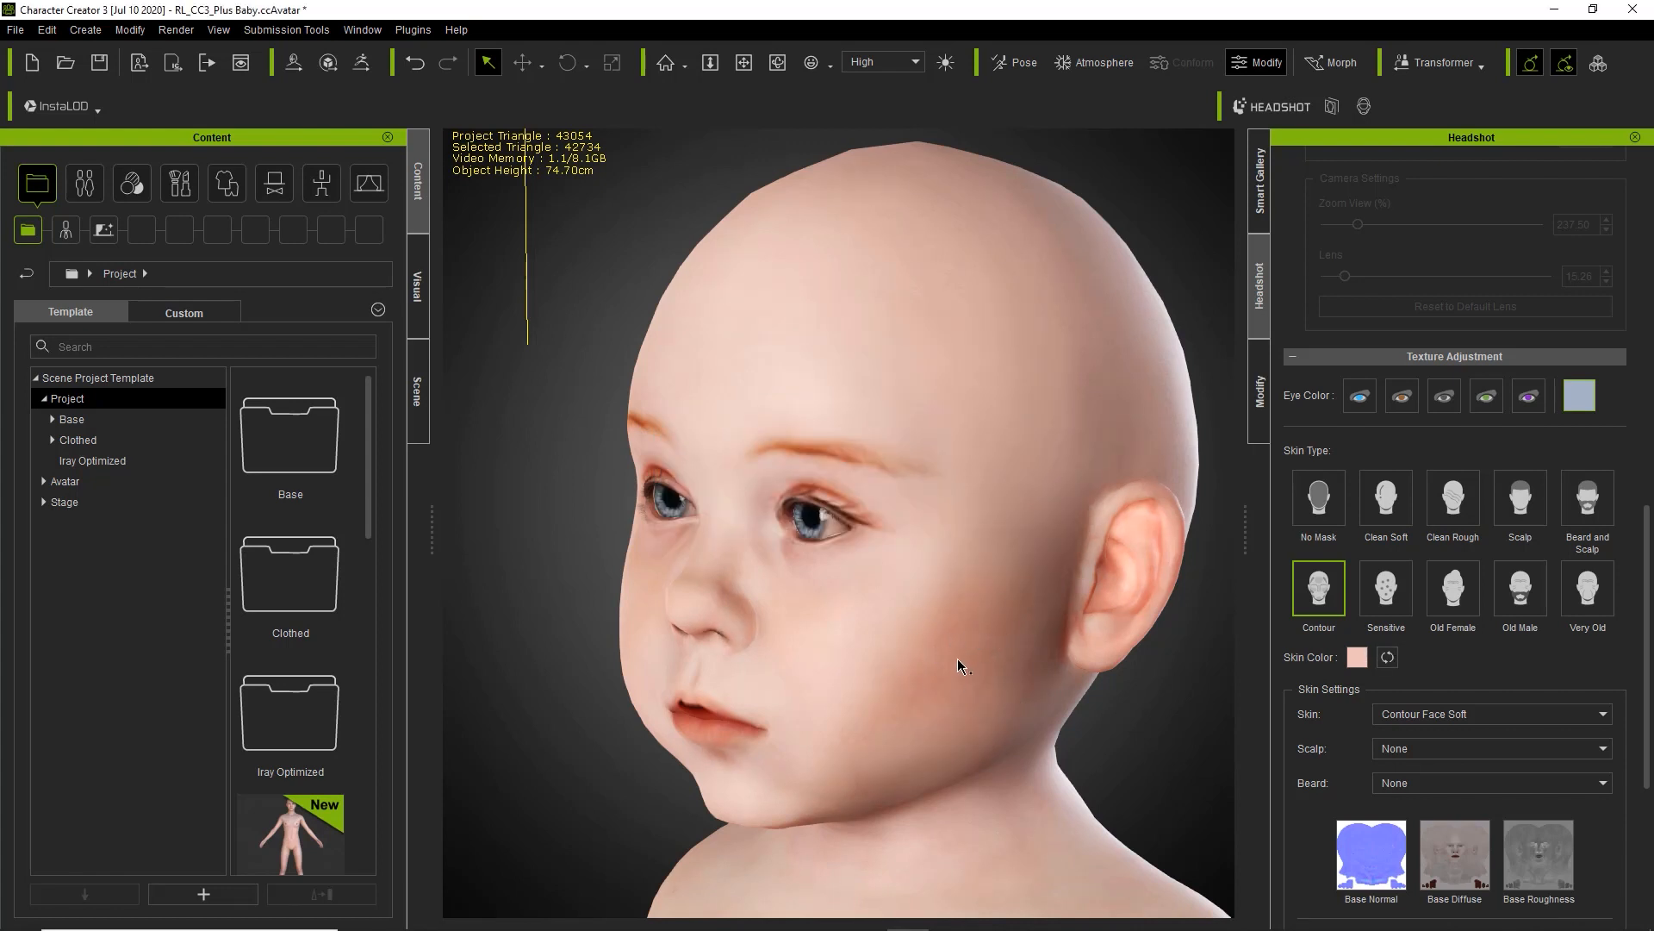
right_click_drag(759, 690, 1037, 683)
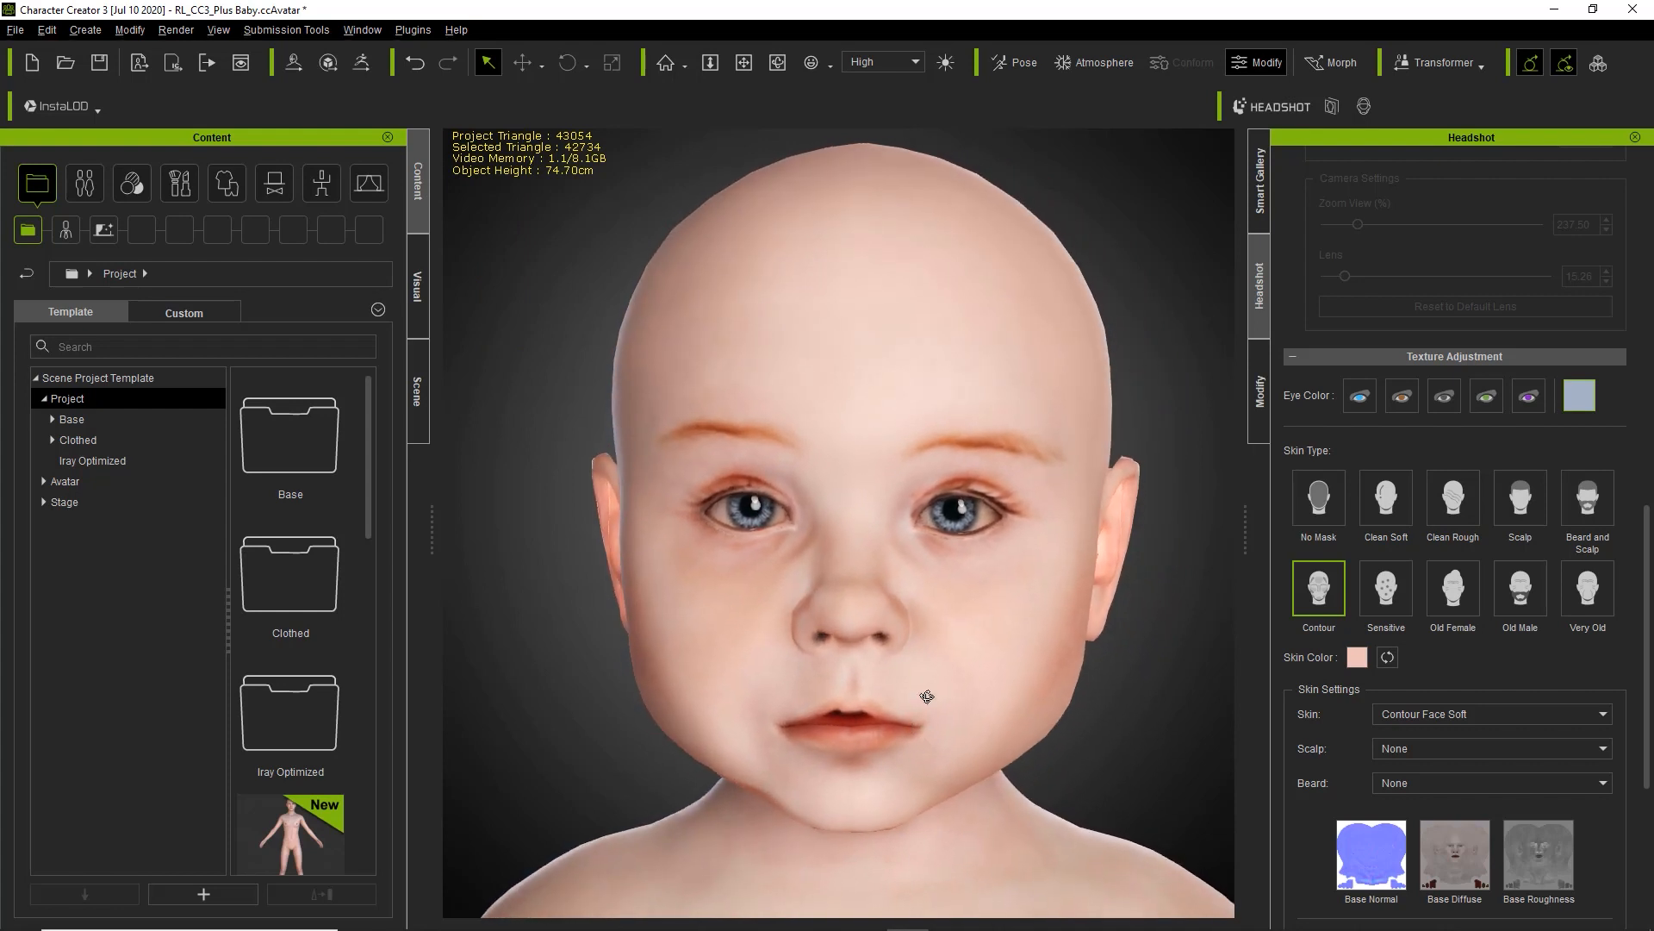
middle_click_drag(908, 687, 939, 612)
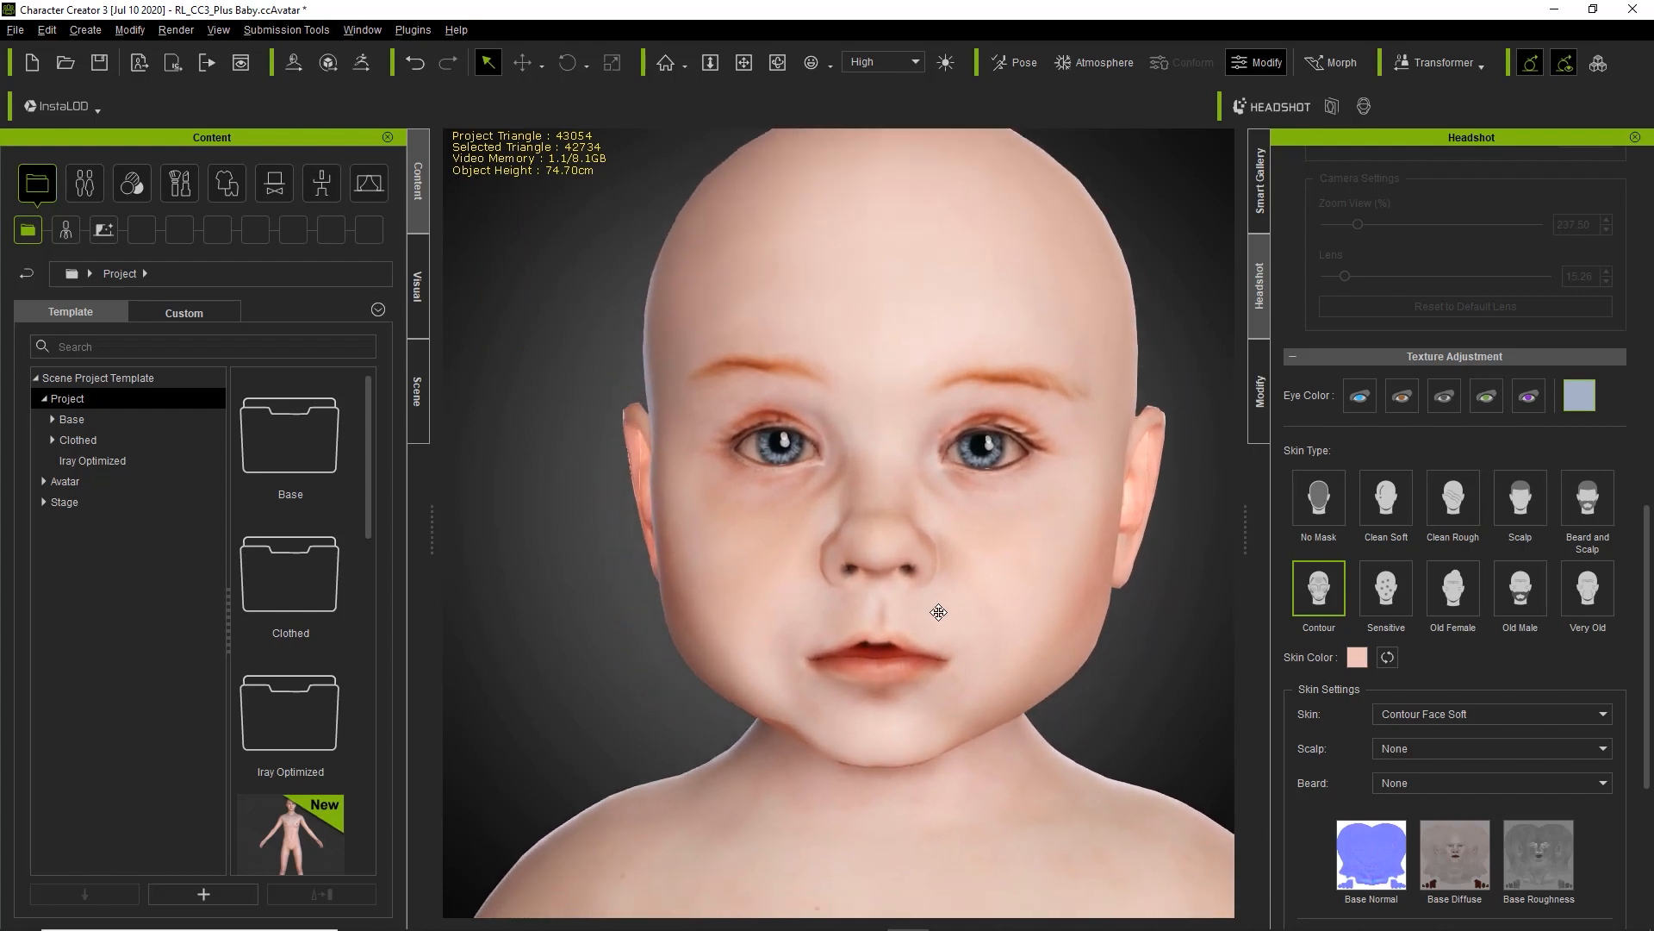
scroll(939, 612, "up", 3)
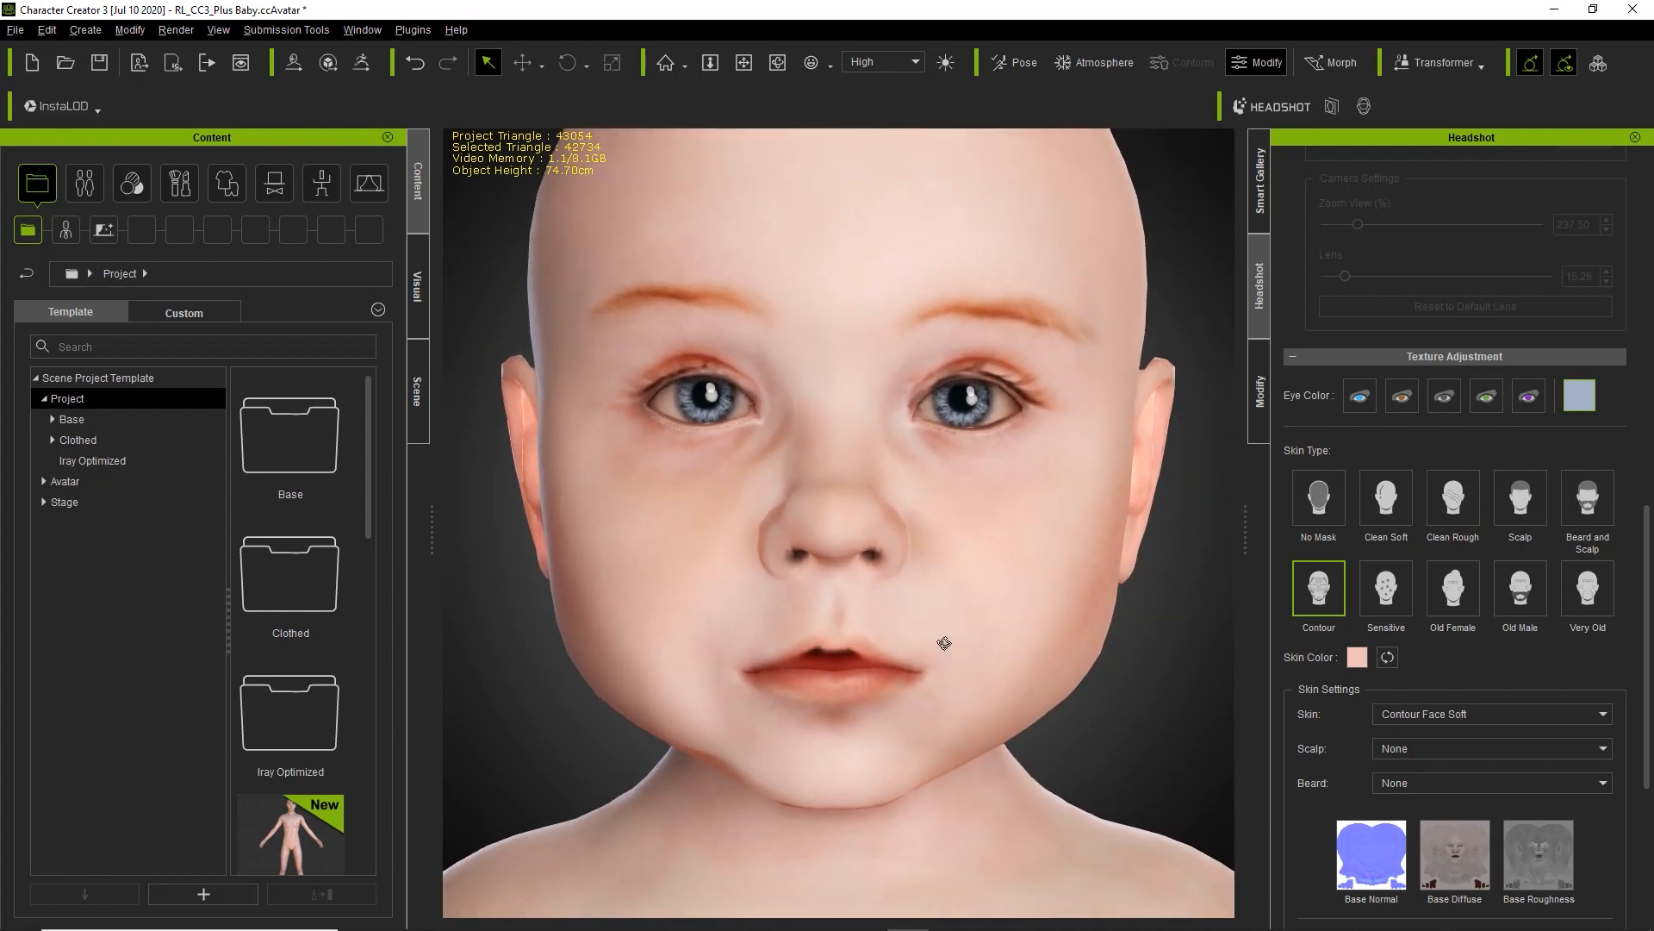
right_click_drag(944, 643, 937, 635)
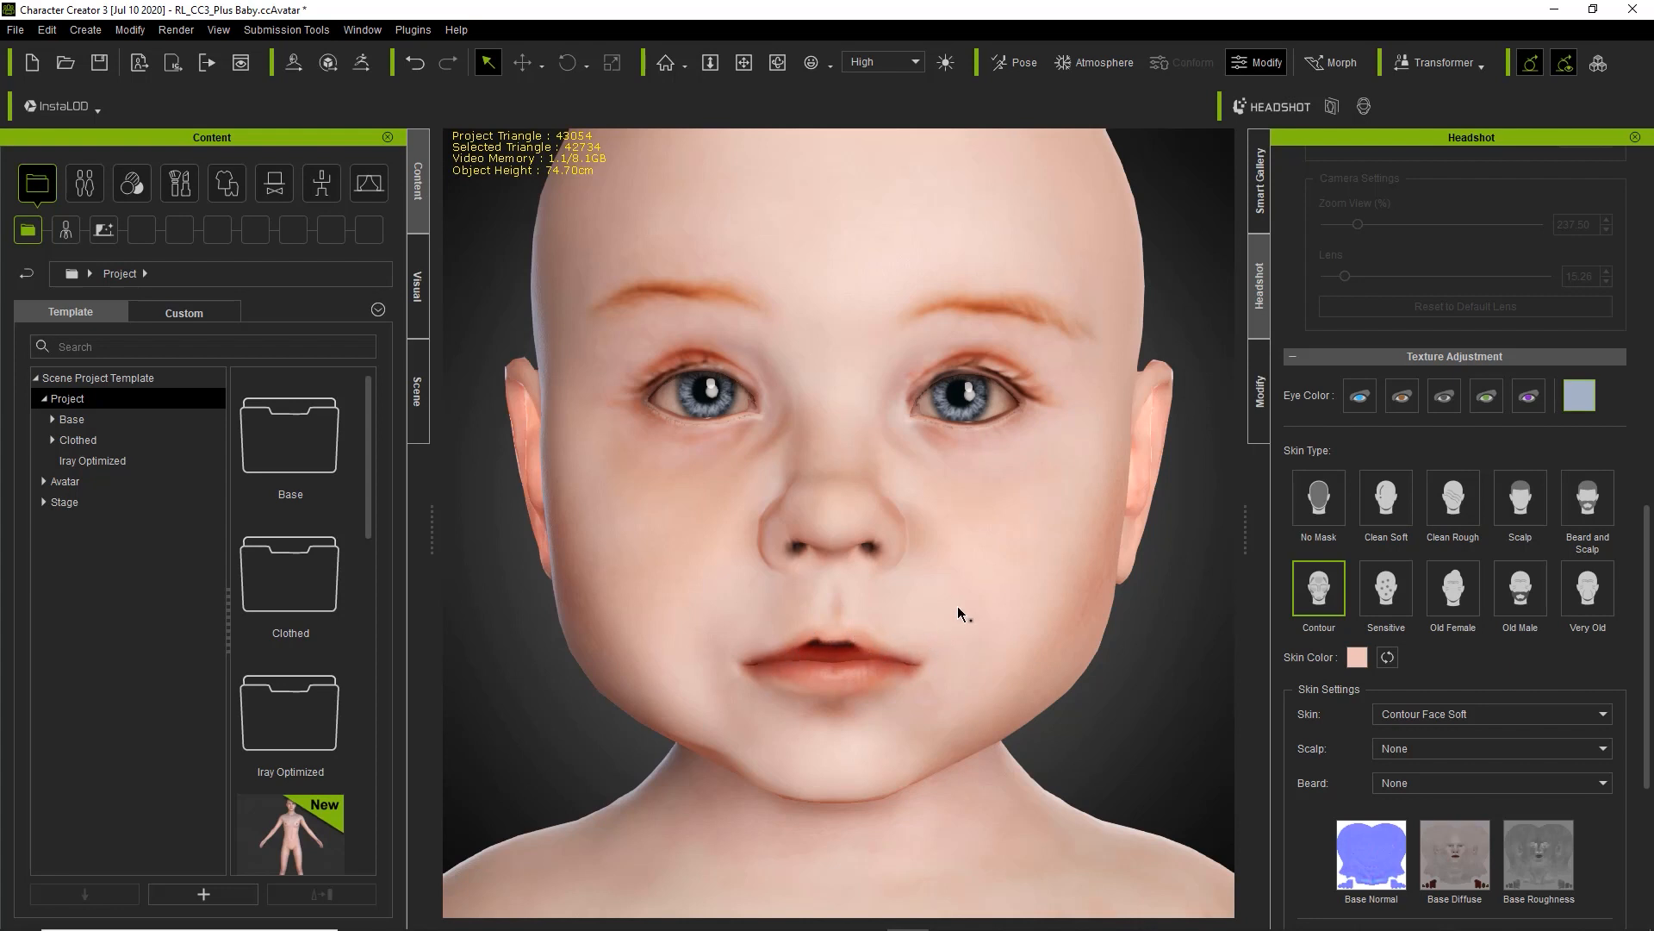
- Select the Blend Mask texture and open it in Photoshop for editing around the nose and mouth
scroll(1557, 700, "down", 5)
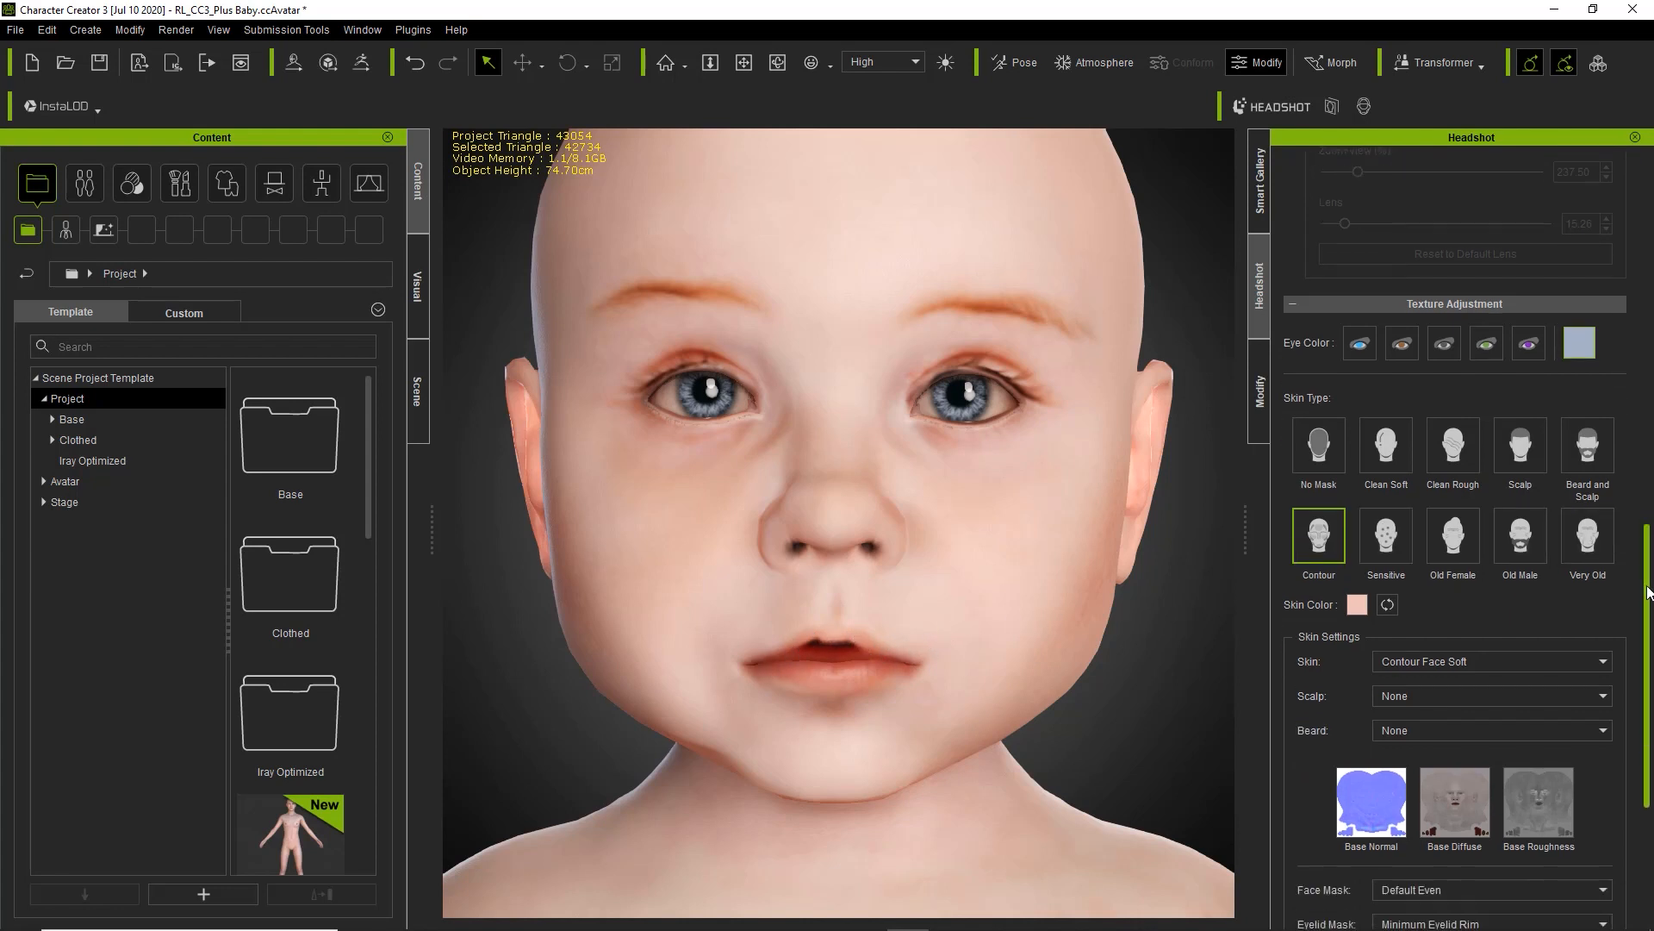
left_click(1505, 679)
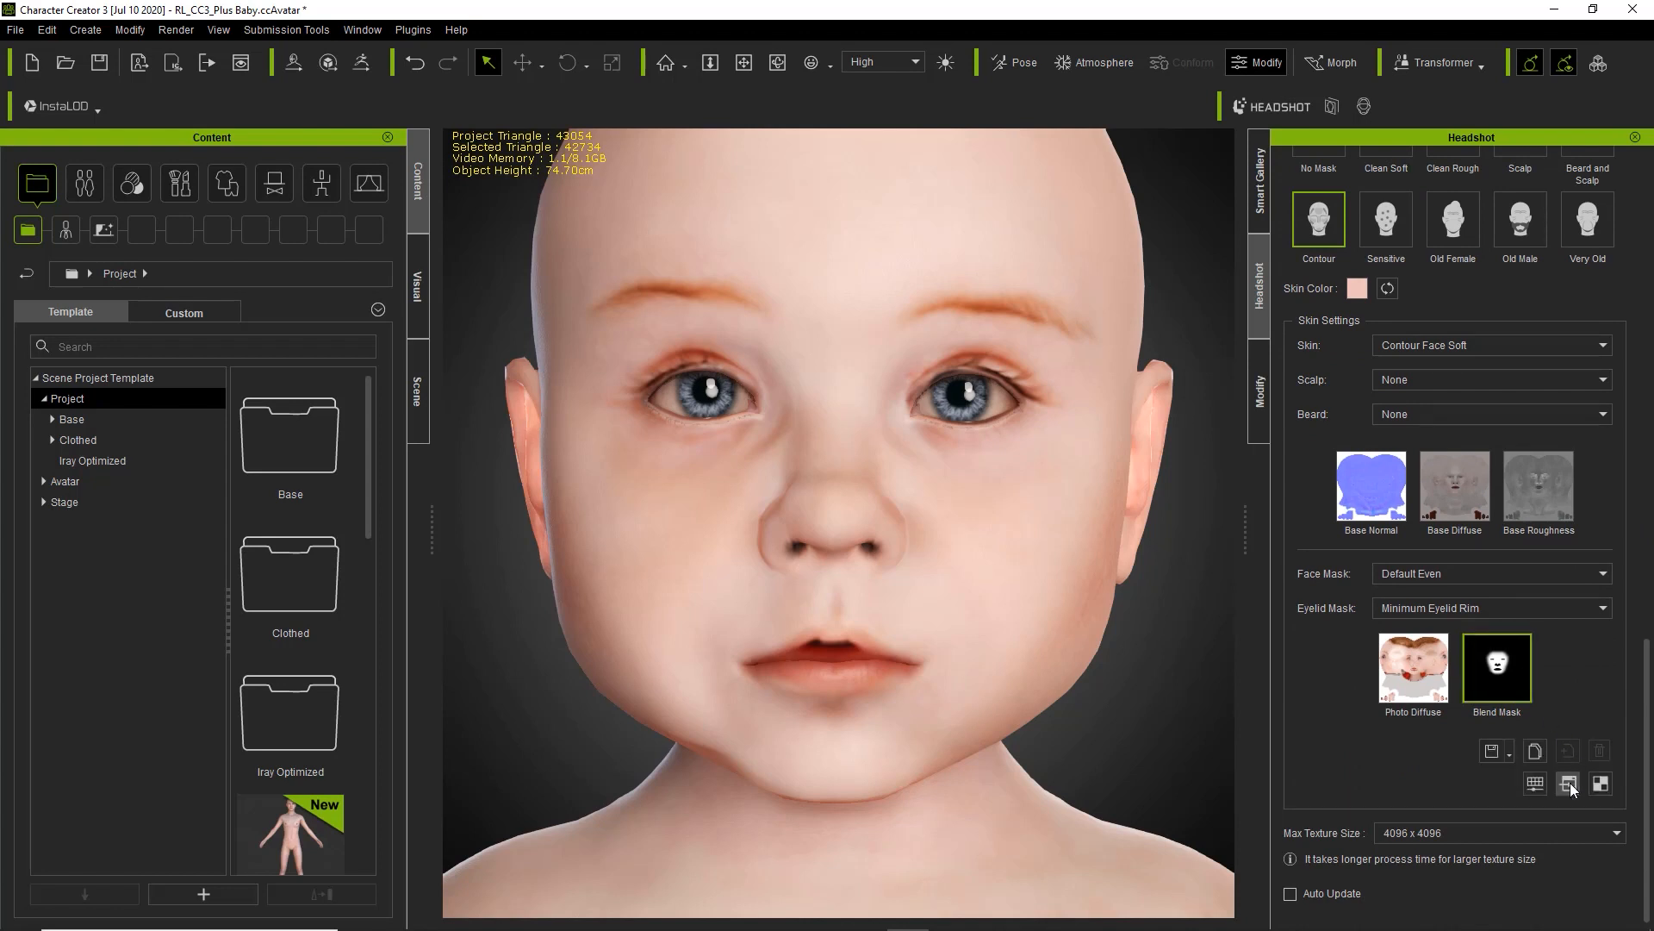
left_click(1570, 784)
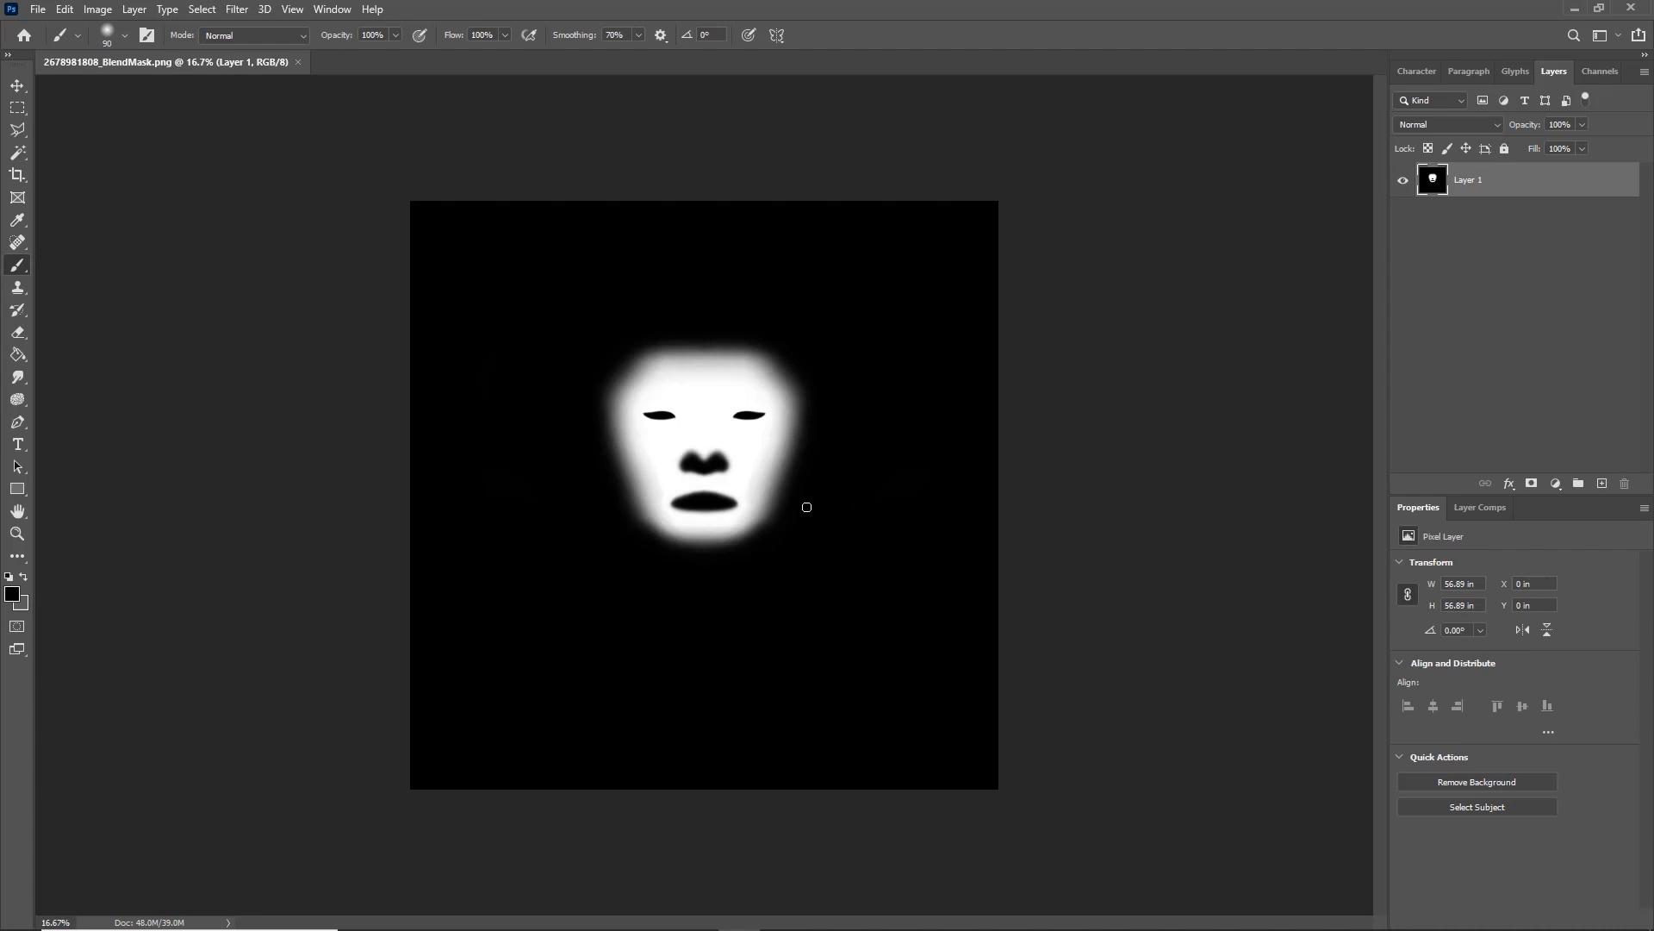
scroll(778, 488, "up", 5, "alt")
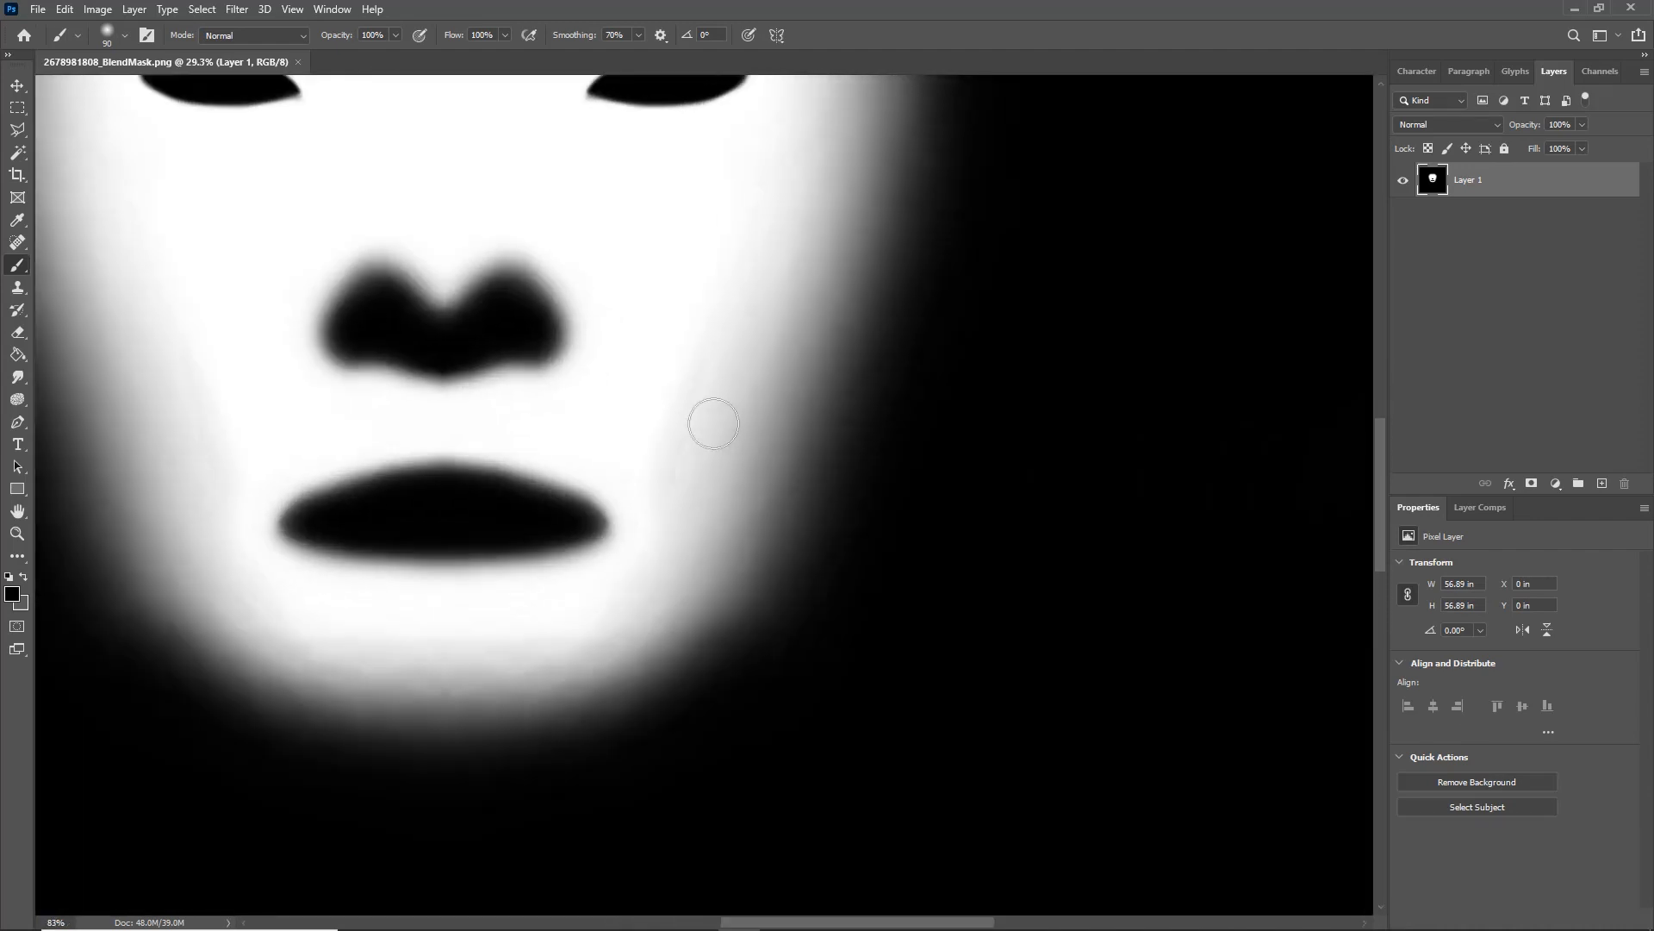
mouse_move(675, 368)
left_mouse_down()
mouse_move(838, 436)
mouse_move(1071, 473)
mouse_move(955, 439)
left_mouse_up()
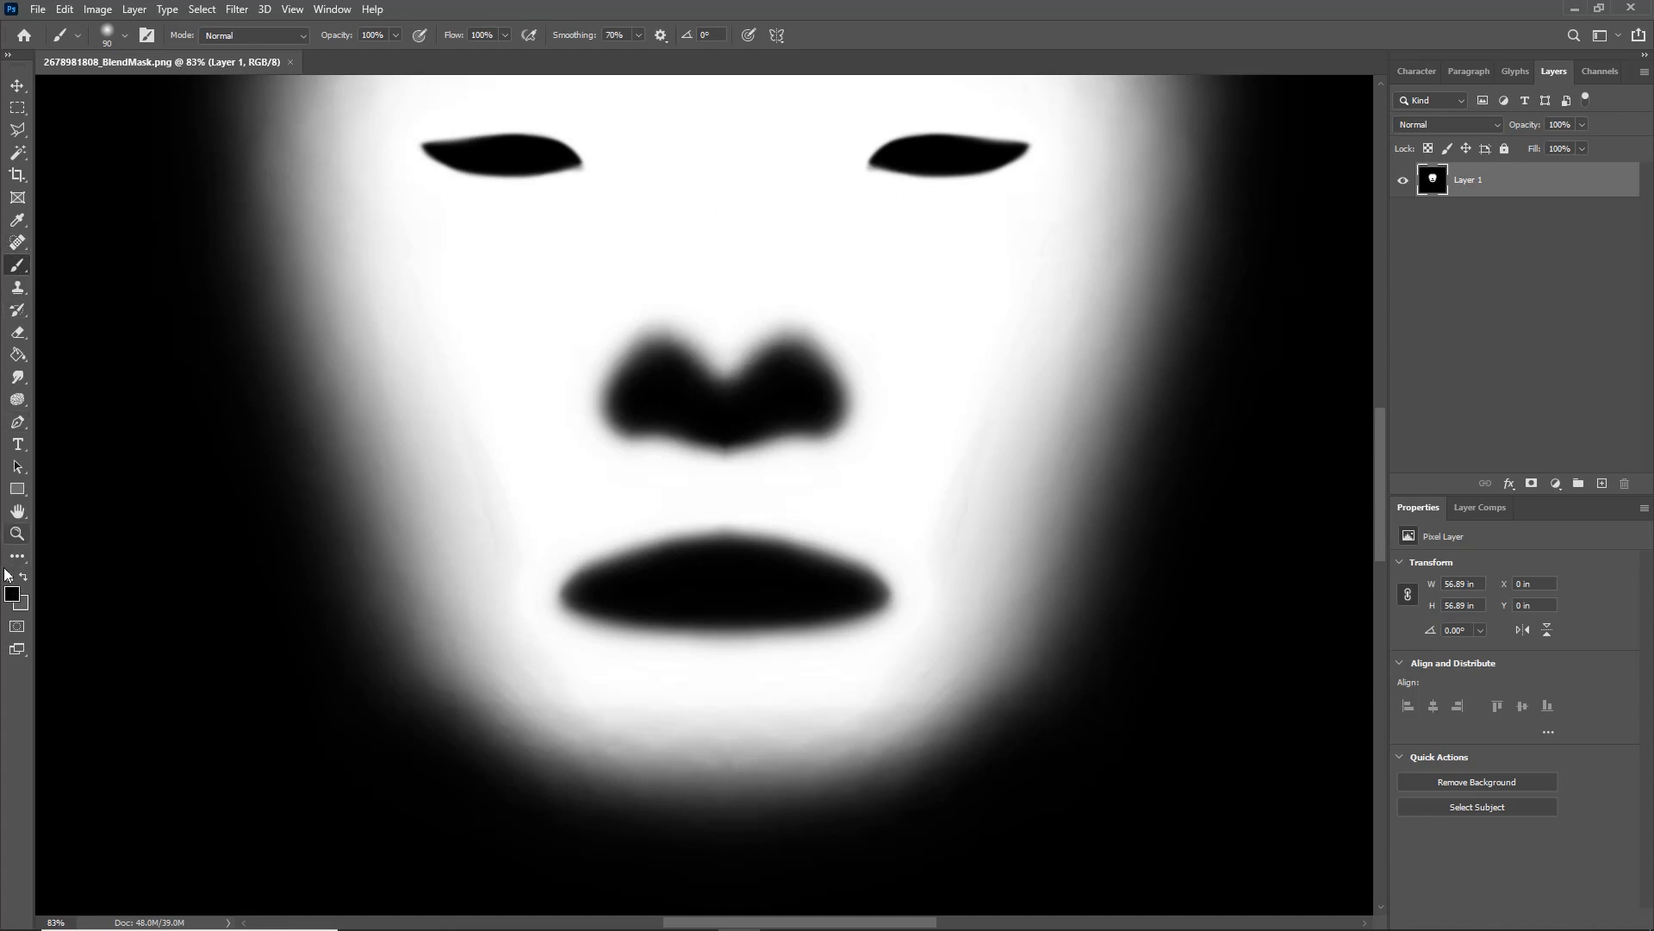
- Paint black over the area above the upper lip to enlarge the mouth mask, and save the blend mask file
mouse_move(850, 575)
left_mouse_down()
mouse_move(691, 521)
mouse_move(572, 590)
mouse_move(720, 514)
mouse_move(787, 528)
mouse_move(839, 570)
mouse_move(749, 535)
mouse_move(749, 594)
left_mouse_up()
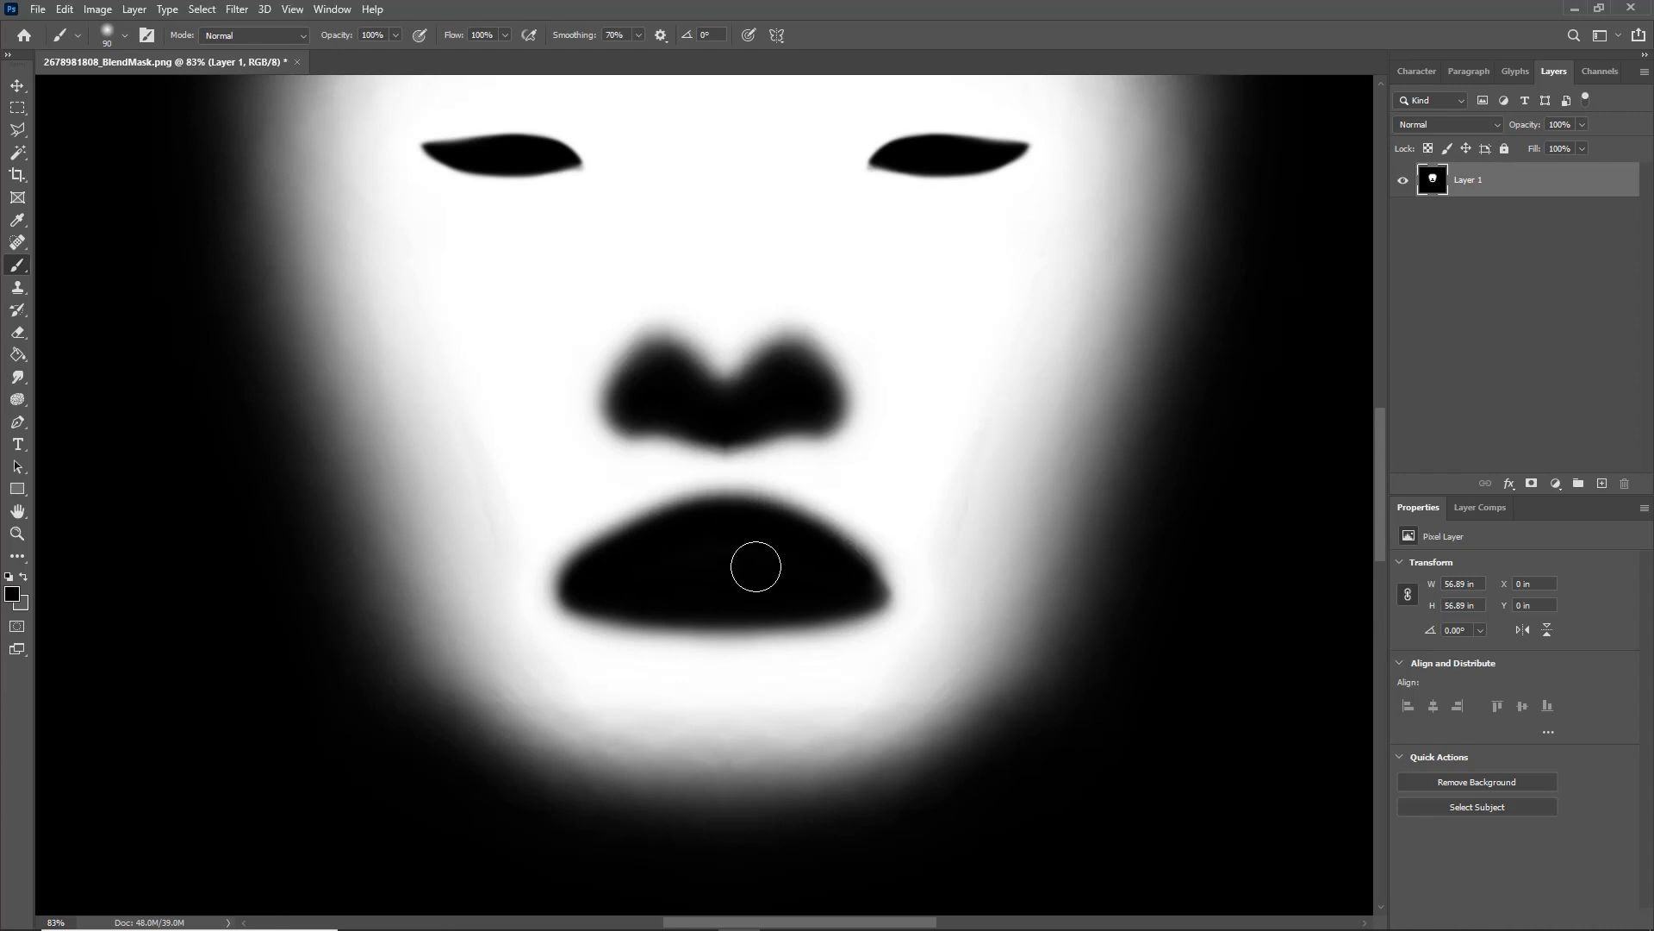
left_click(39, 9)
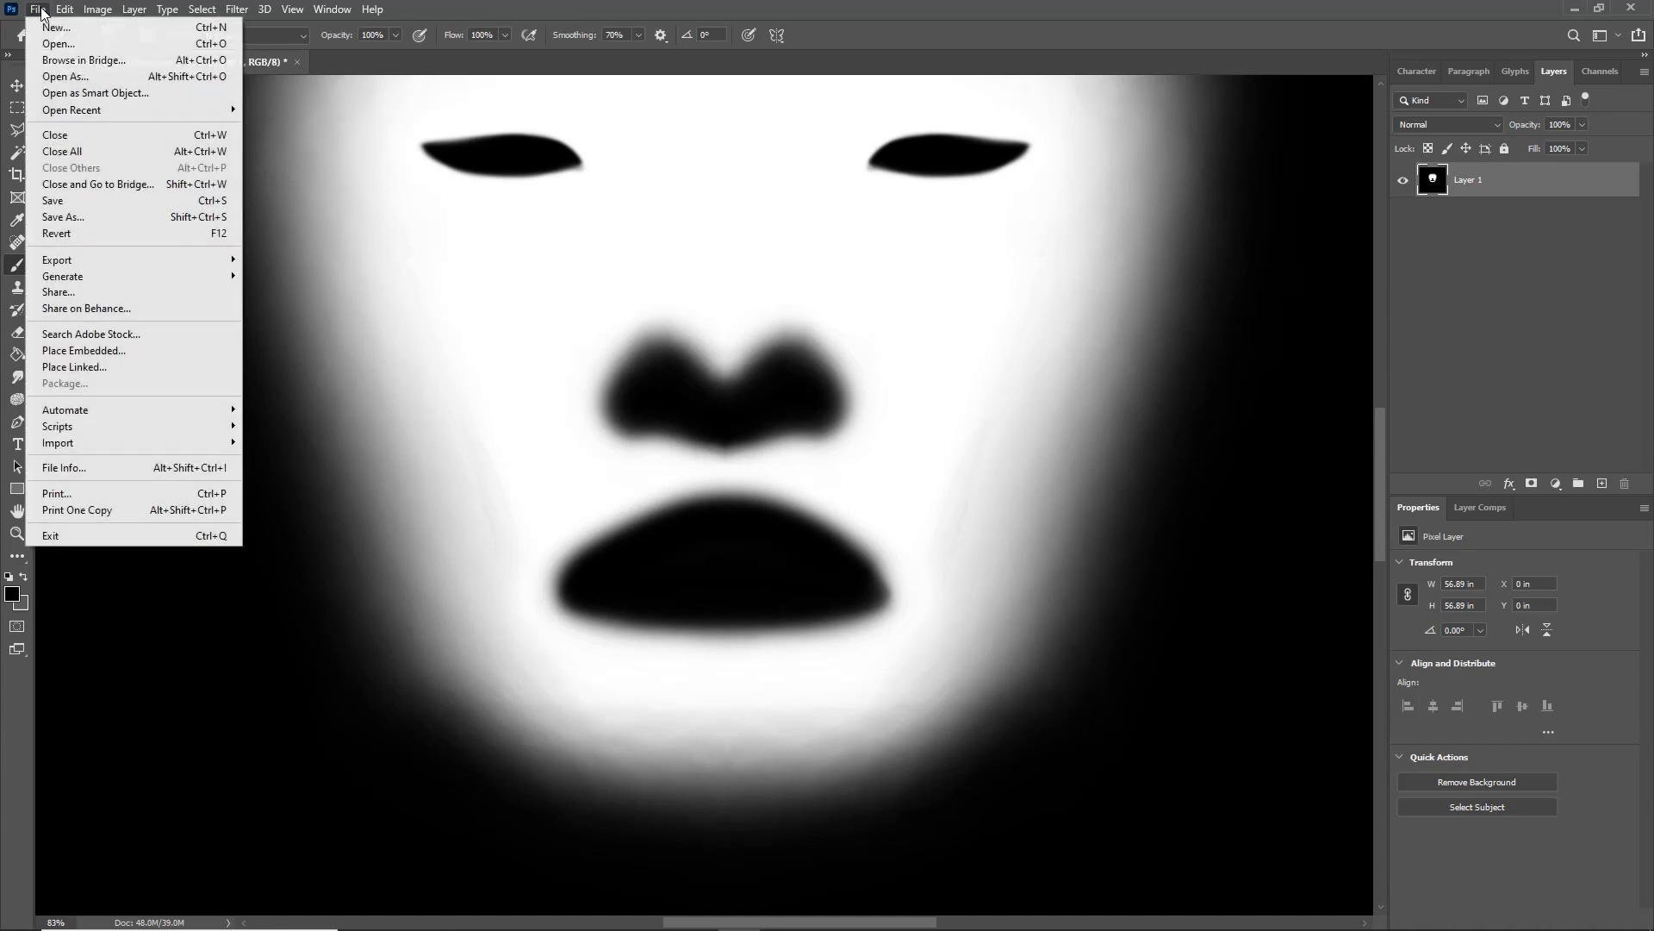
left_click(74, 208)
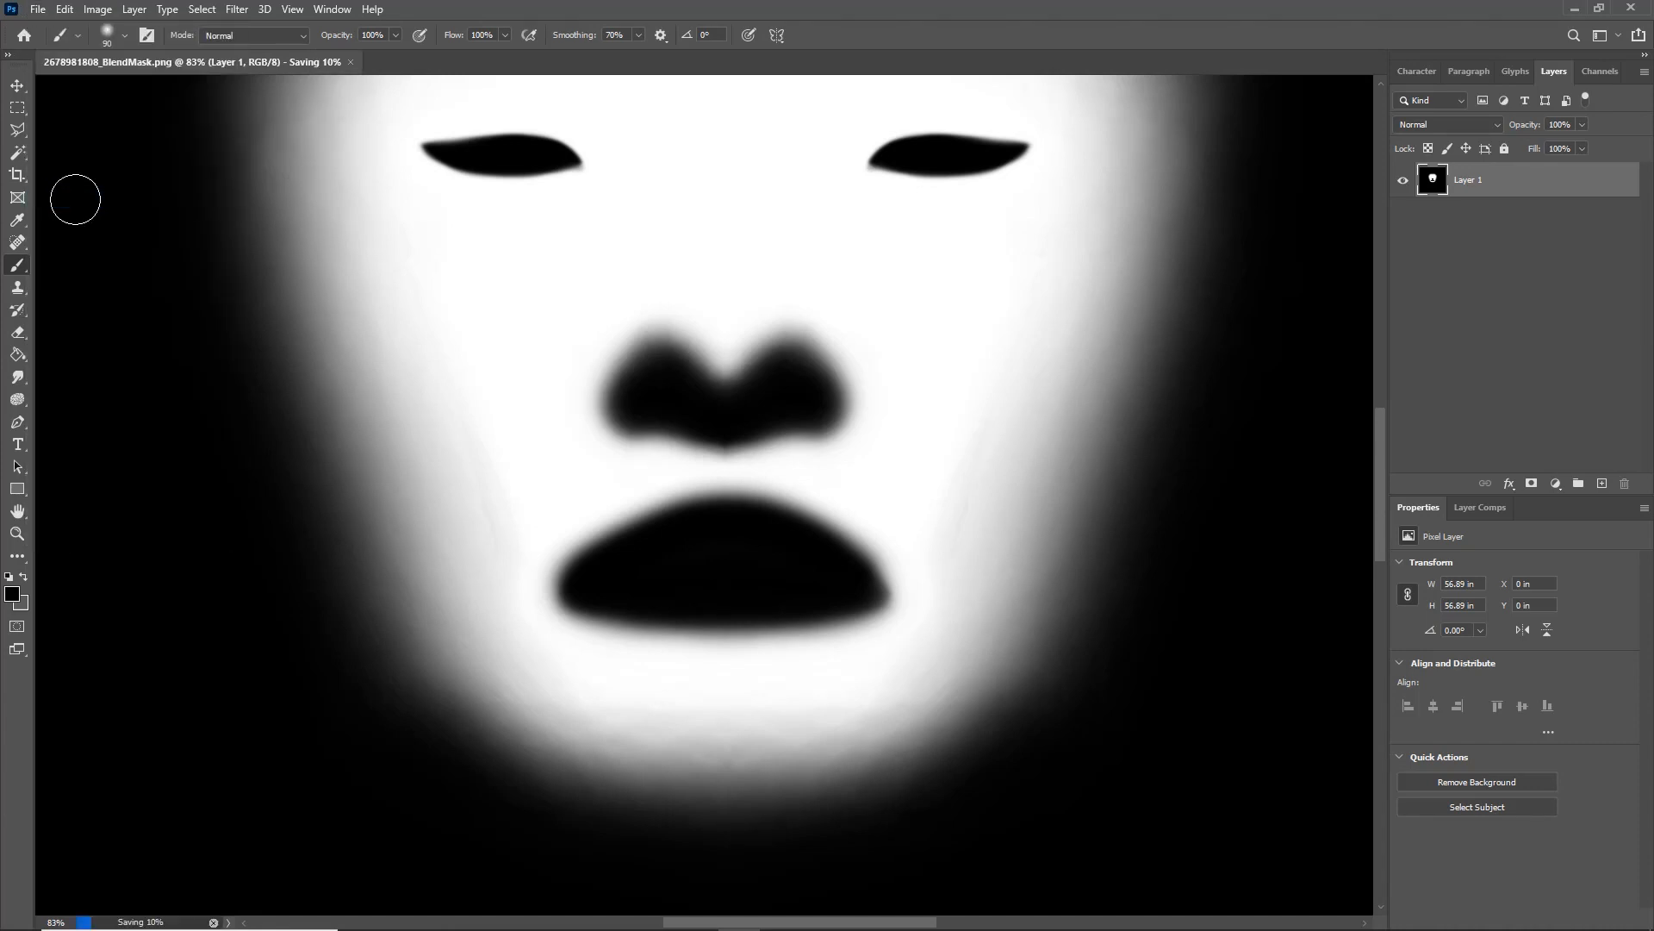
- Switch back to Character Creator, update the skin texture with the edited blend mask and check the baby's face
key("alt+Tab")
key("alt+Tab")
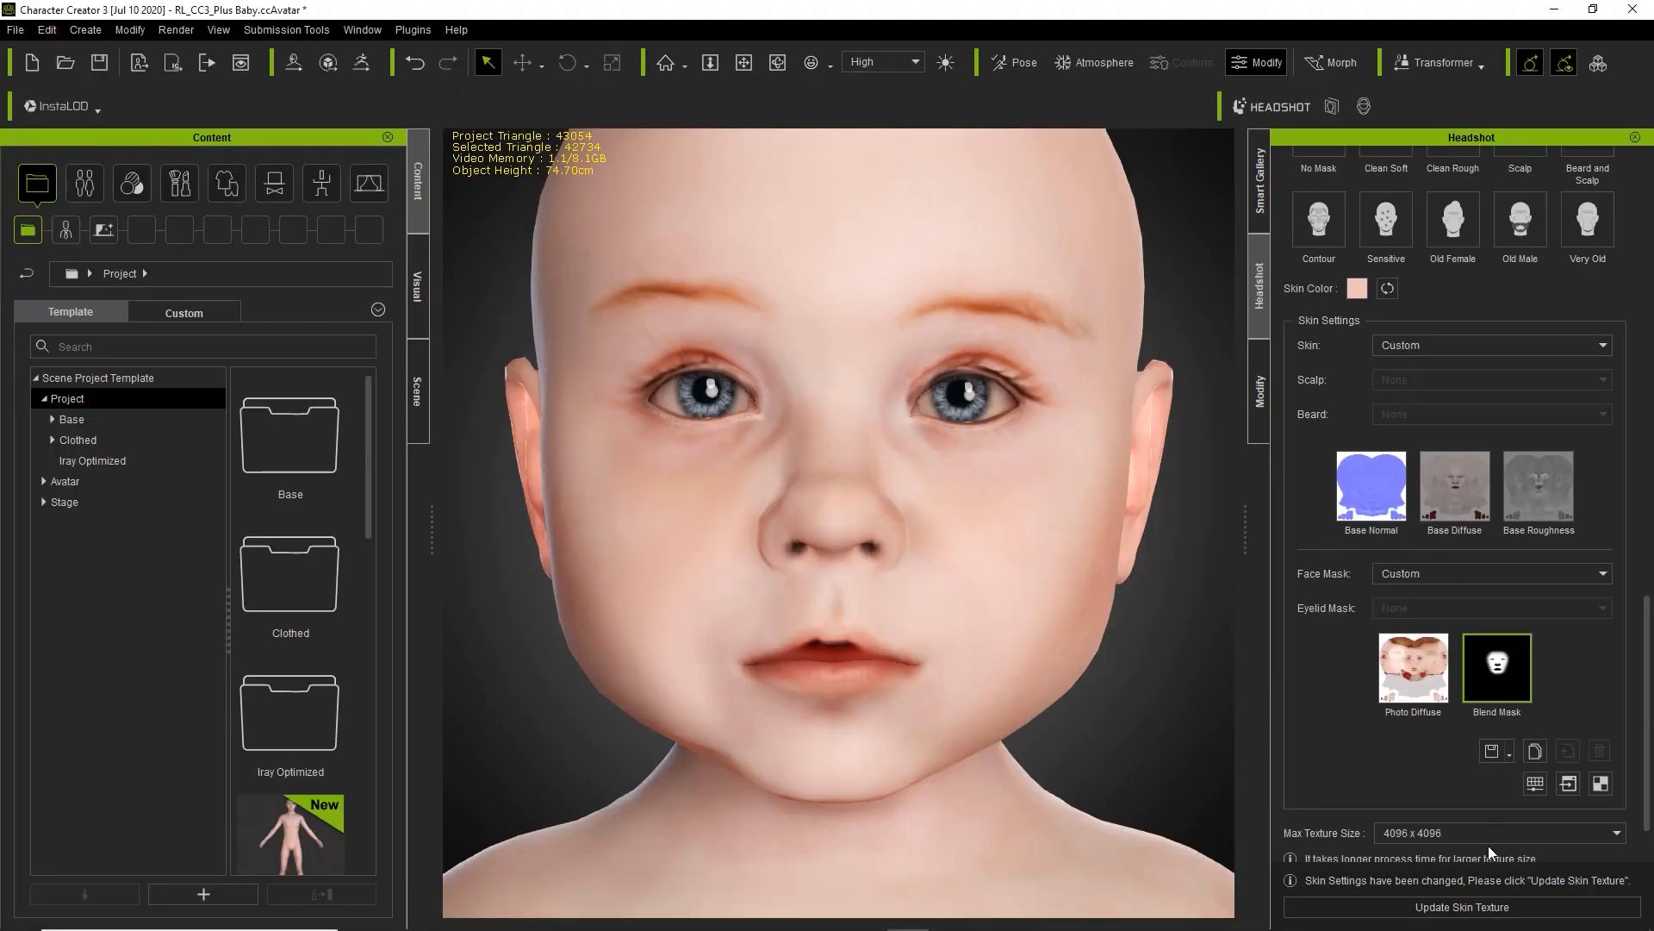
left_click(1480, 907)
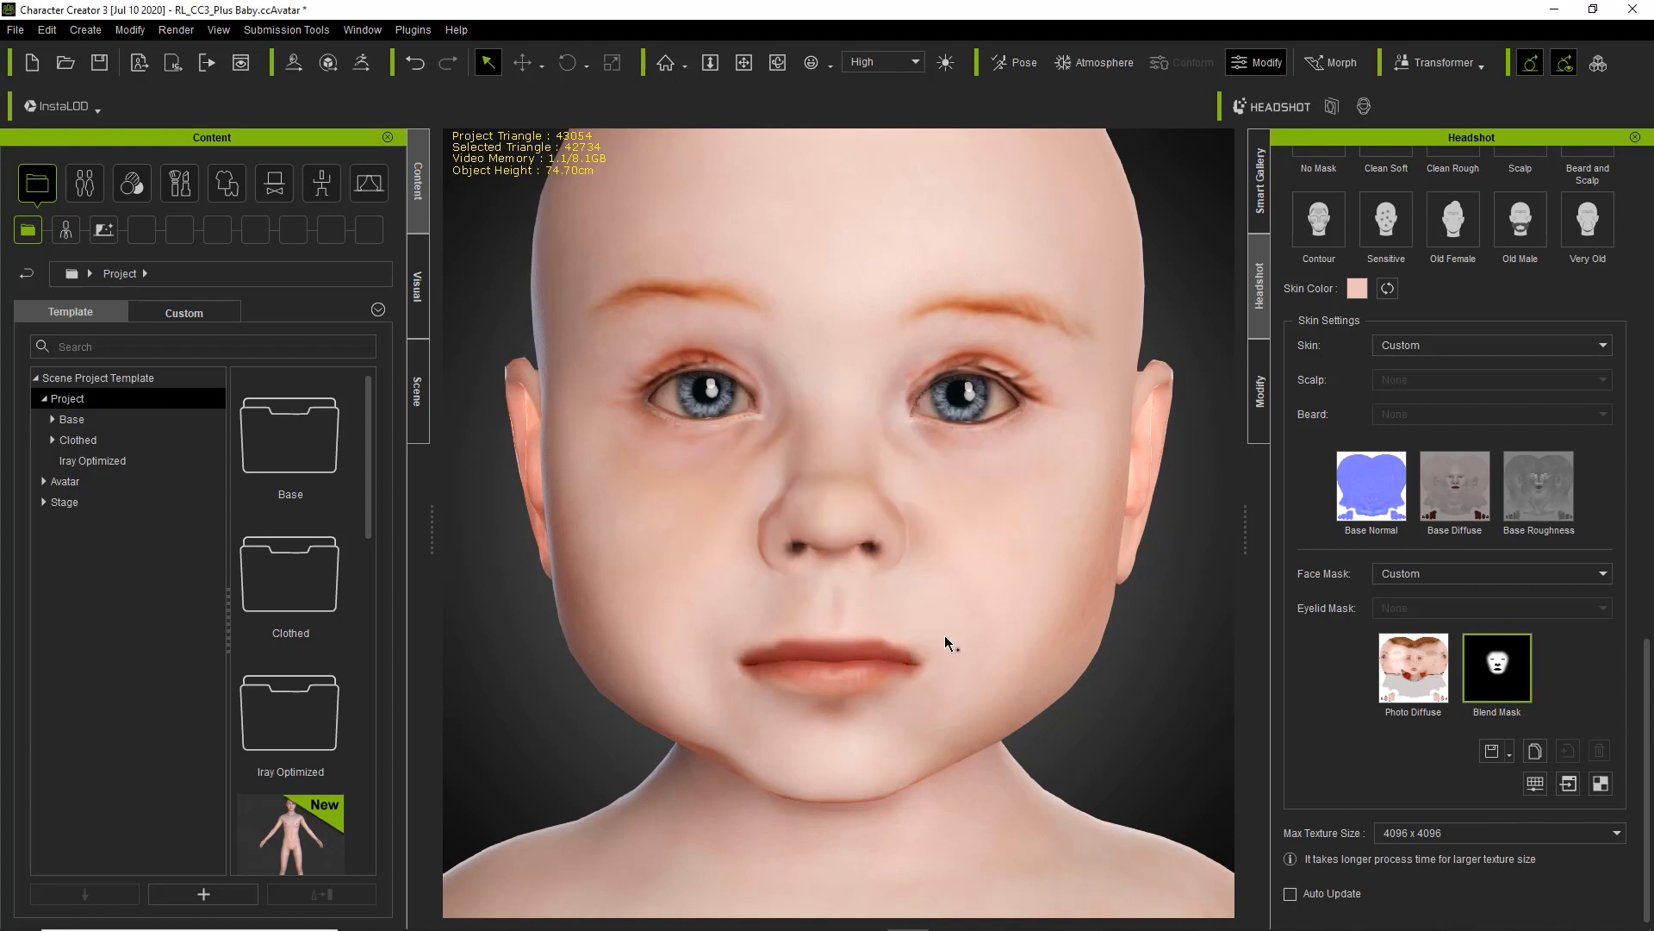
mouse_move(1075, 633)
right_mouse_down()
mouse_move(972, 626)
mouse_move(1062, 614)
right_mouse_up()
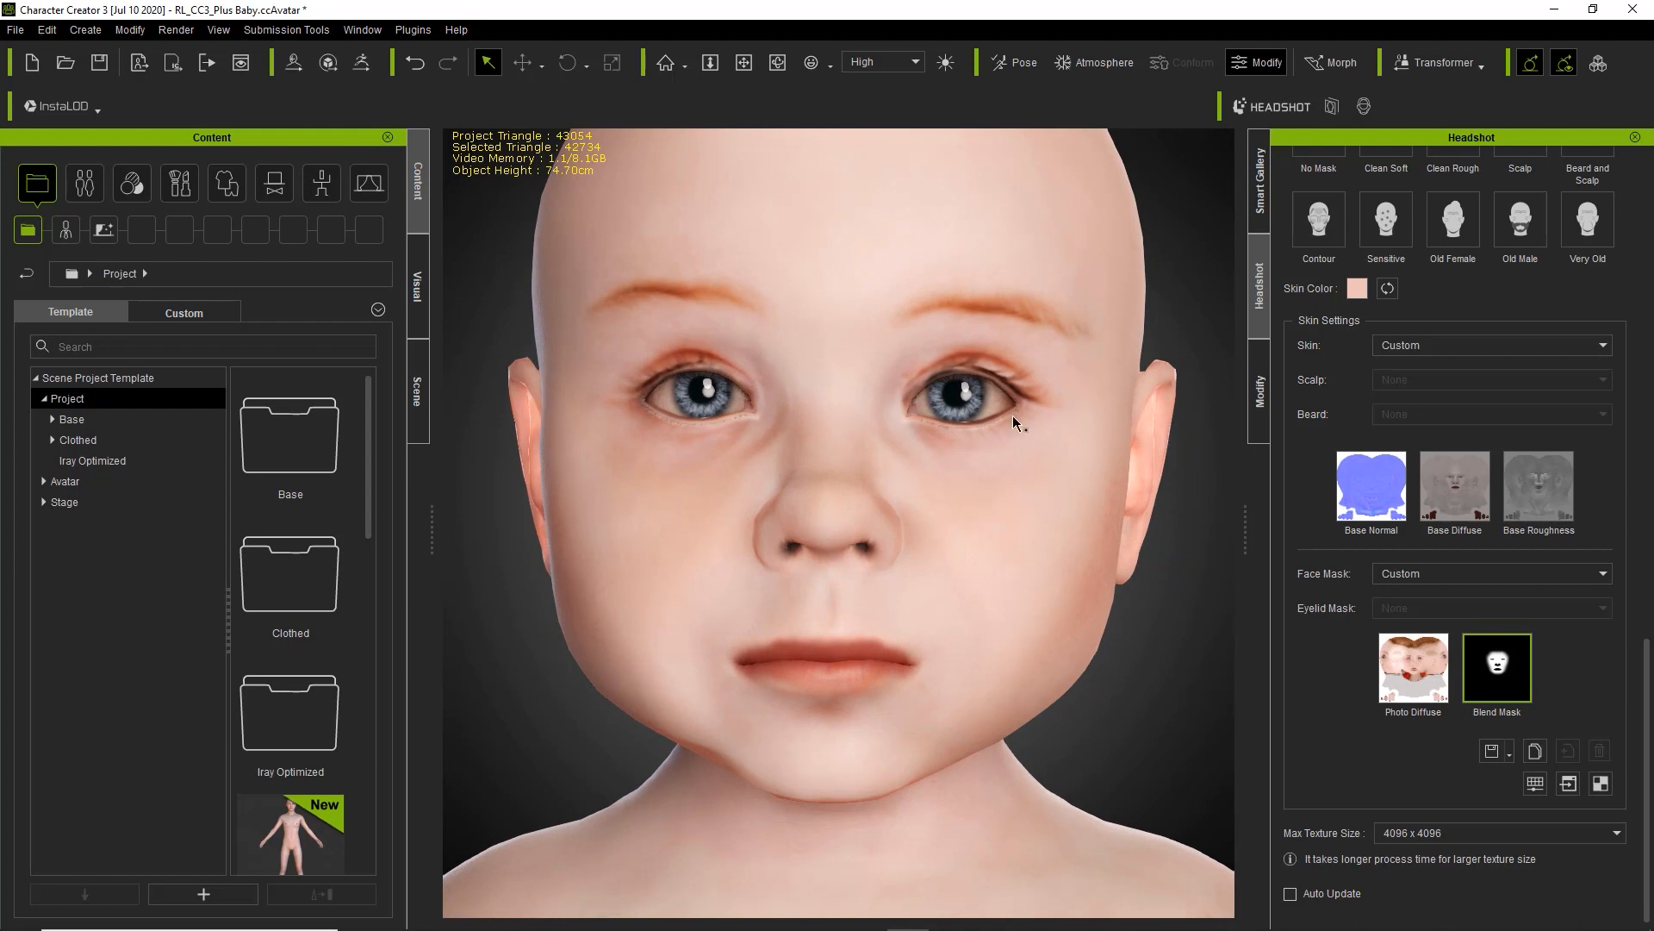
scroll(992, 382, "down", 6)
scroll(992, 381, "up", 4)
middle_click_drag(988, 384, 962, 484)
right_click_drag(962, 488, 1003, 499)
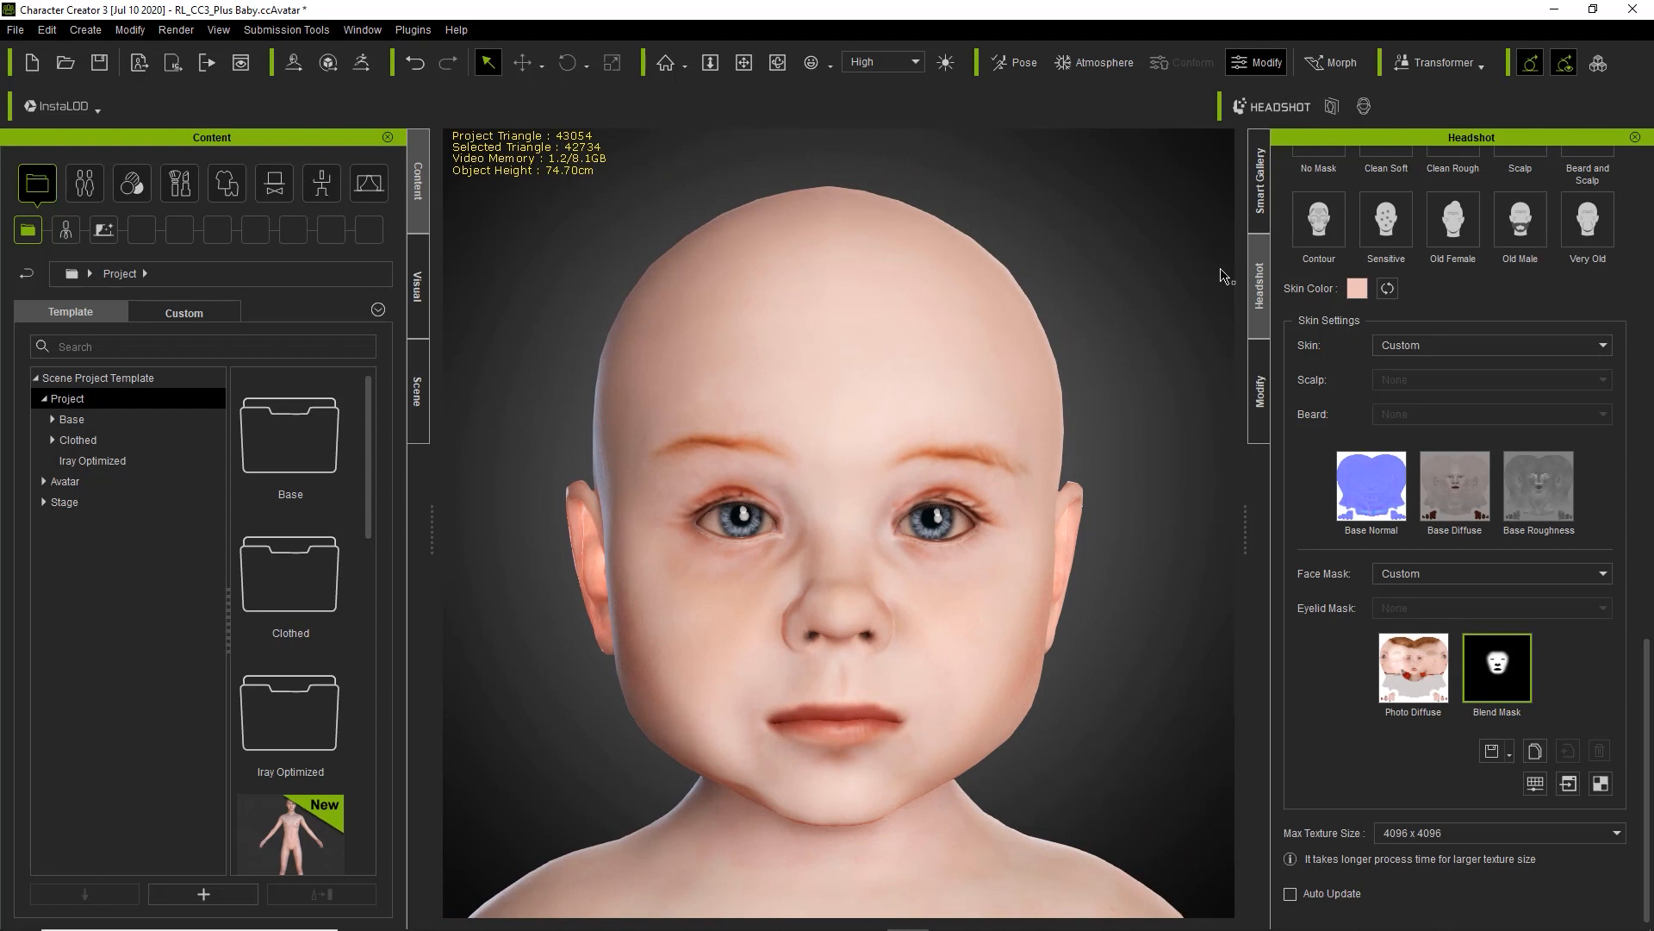
- Open the facial expression editor and try several Happy presets on the baby, ending with Happy_10
left_click(1267, 395)
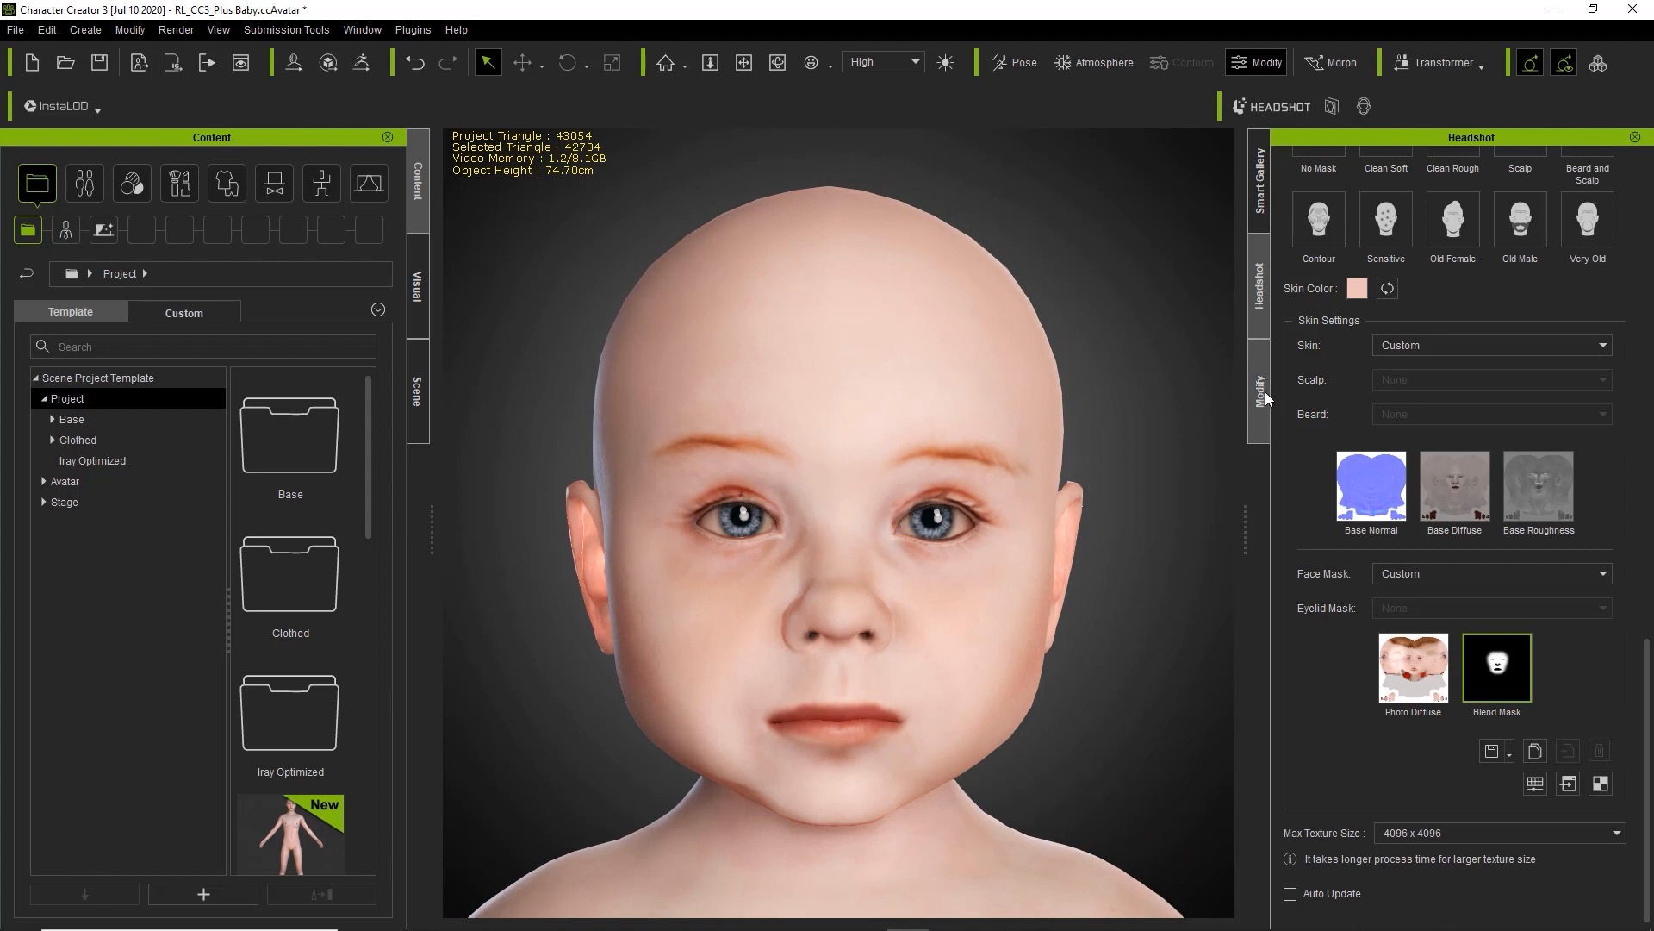
left_click(1327, 167)
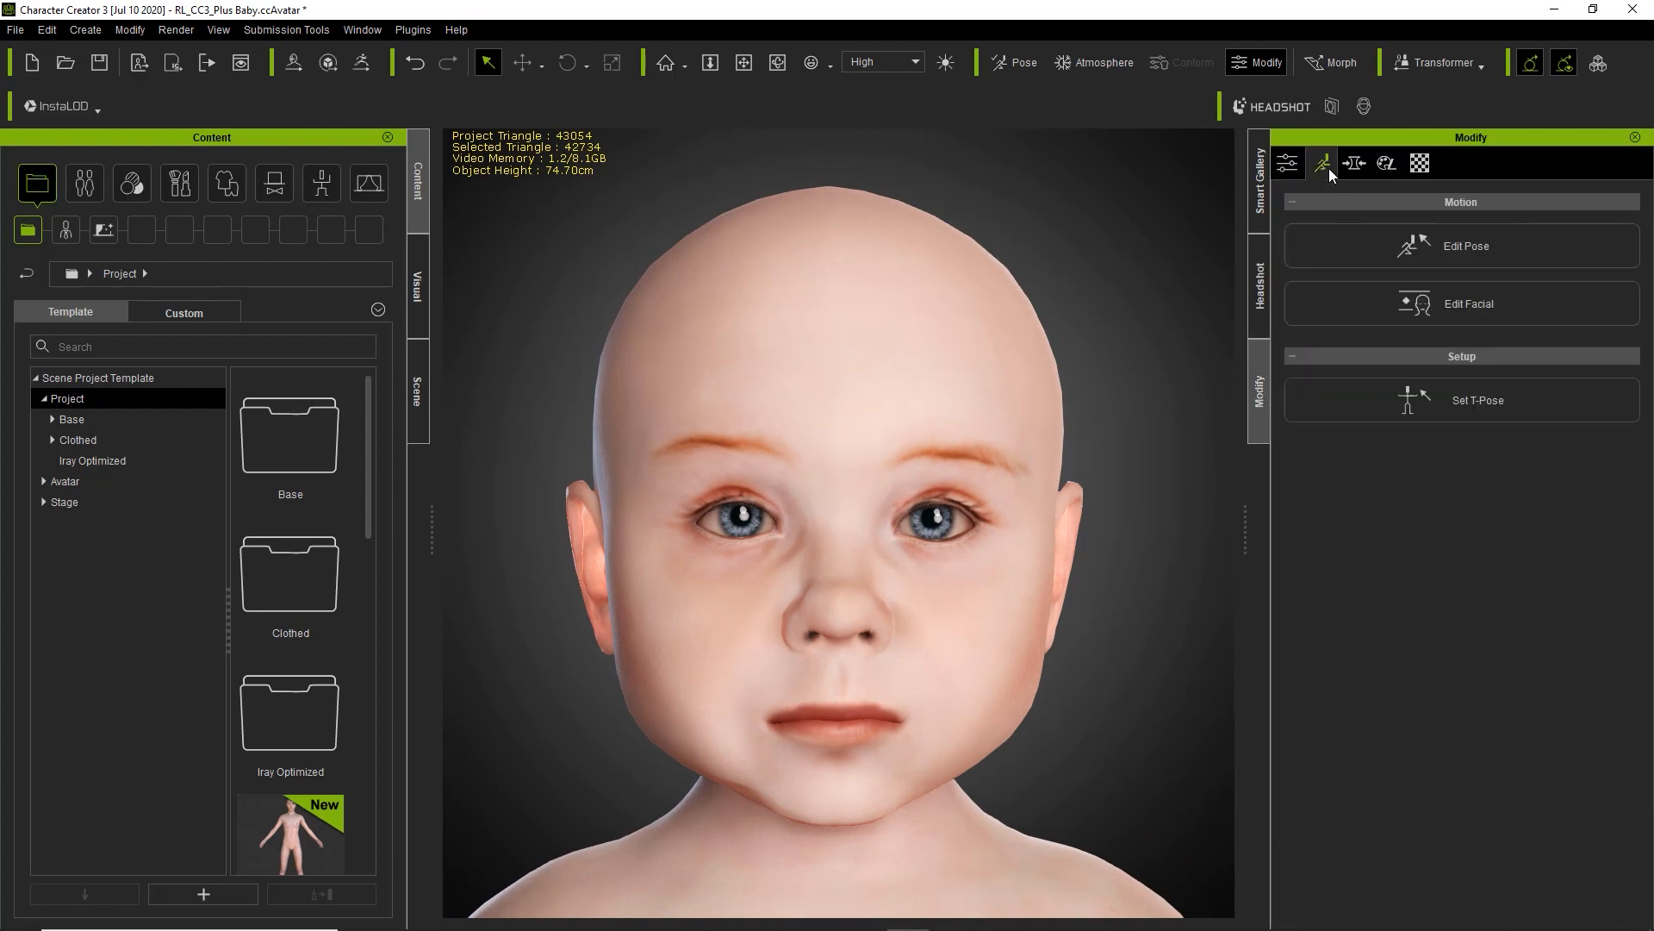
left_click(1511, 307)
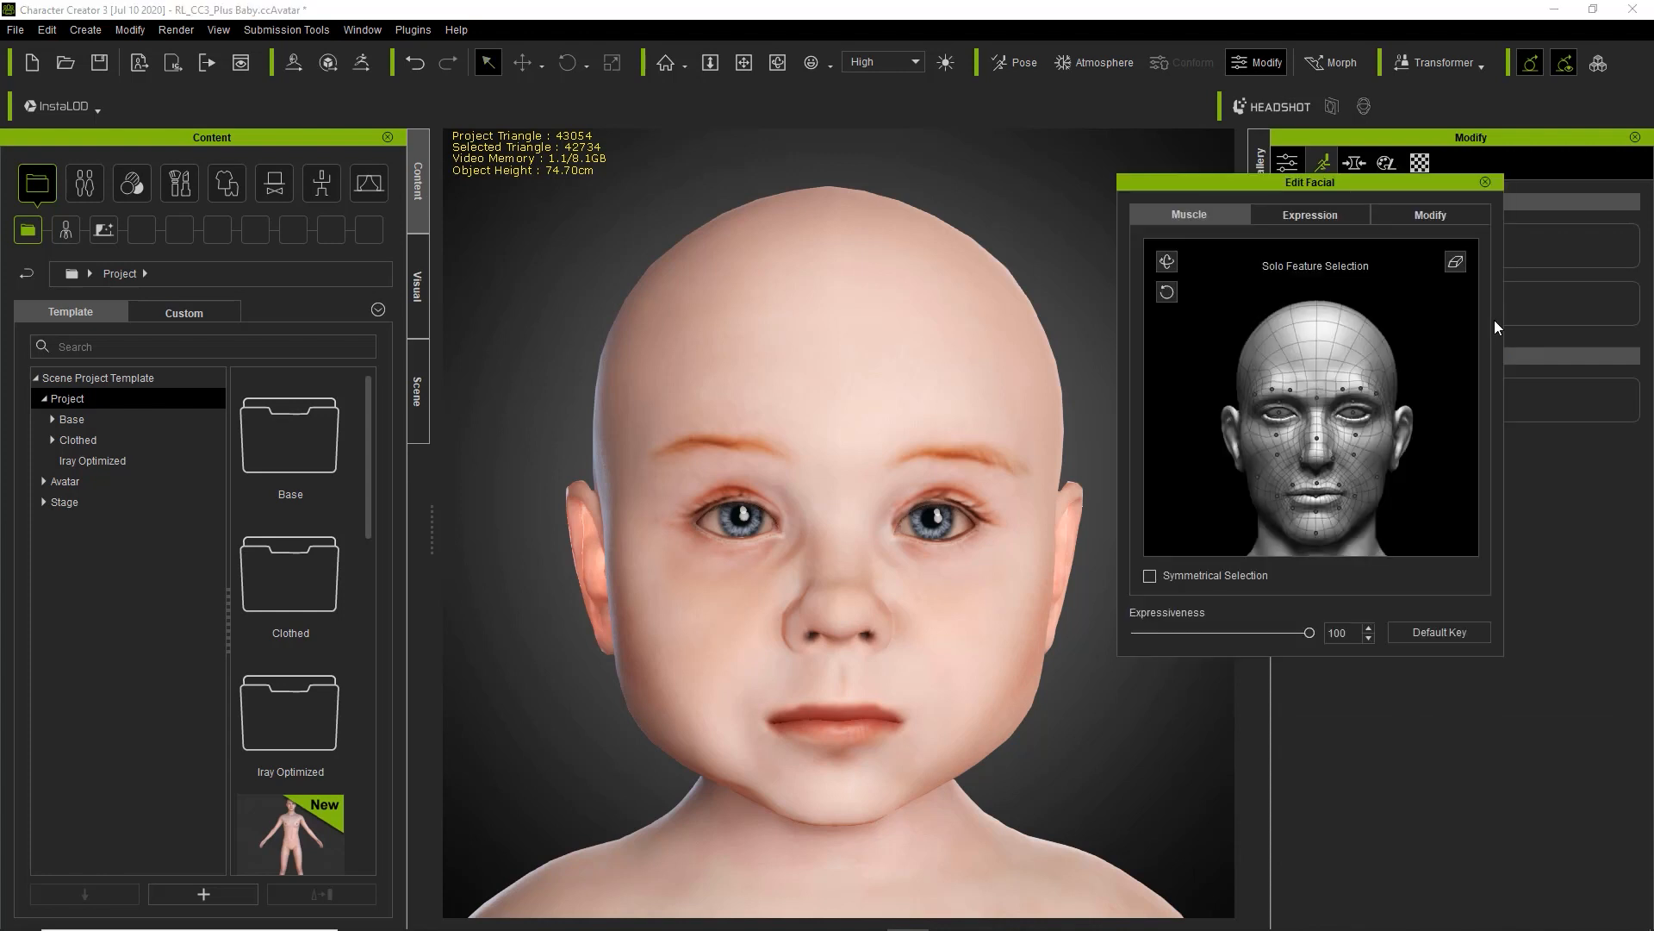
left_click(1315, 214)
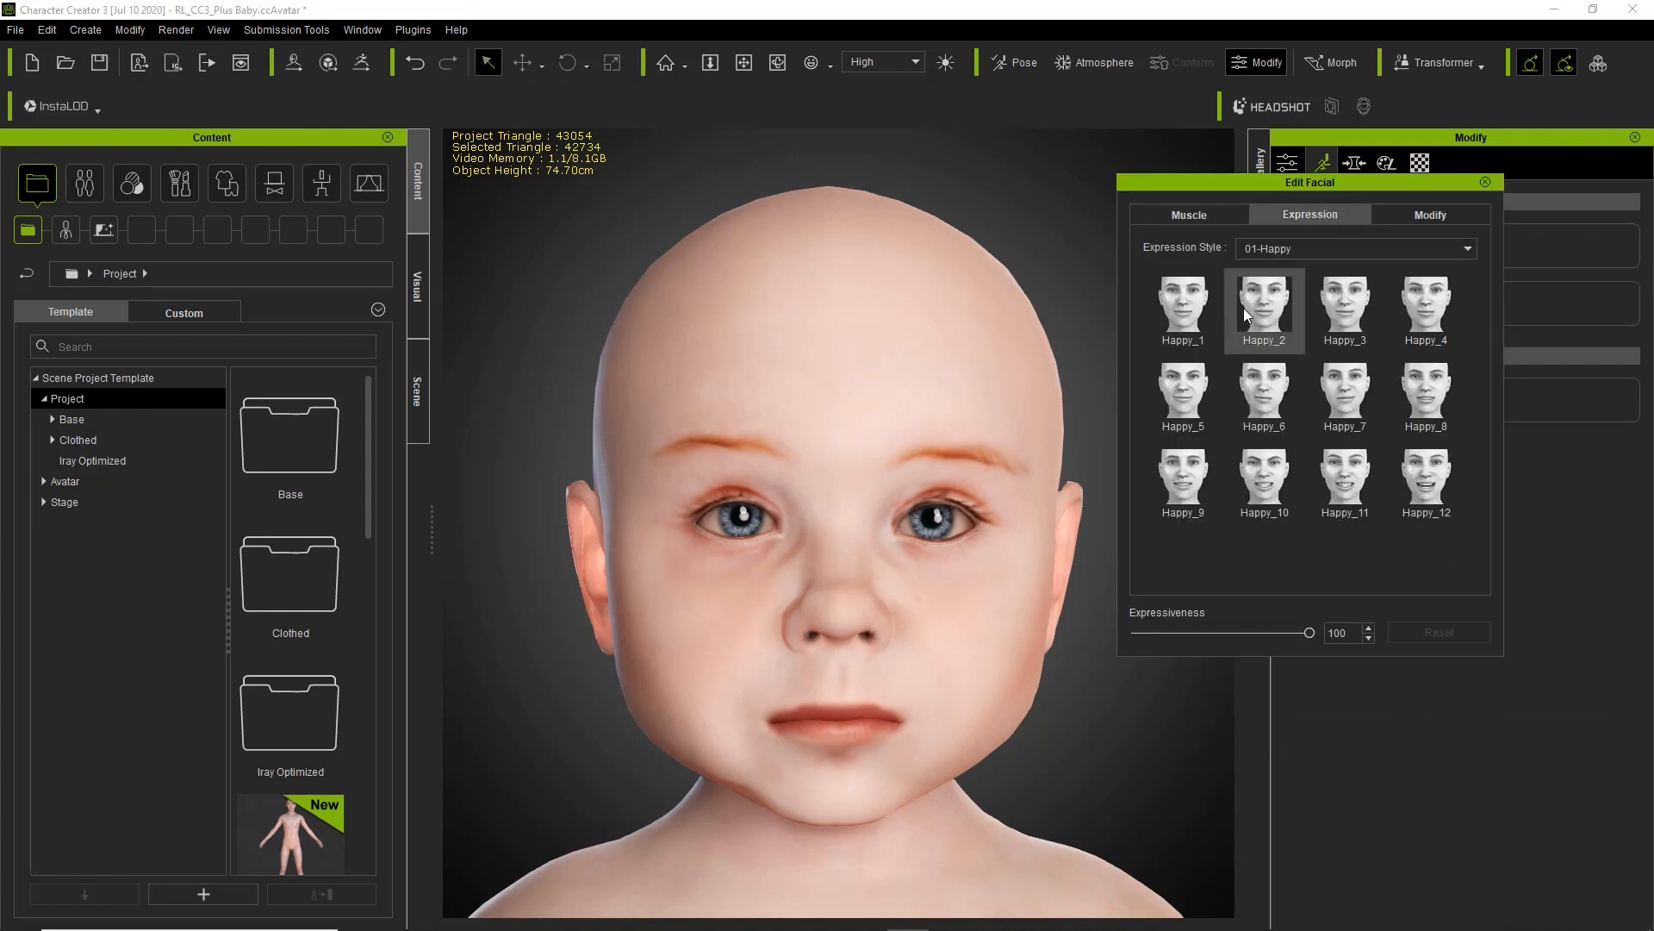
left_click(1185, 308)
left_click(1244, 381)
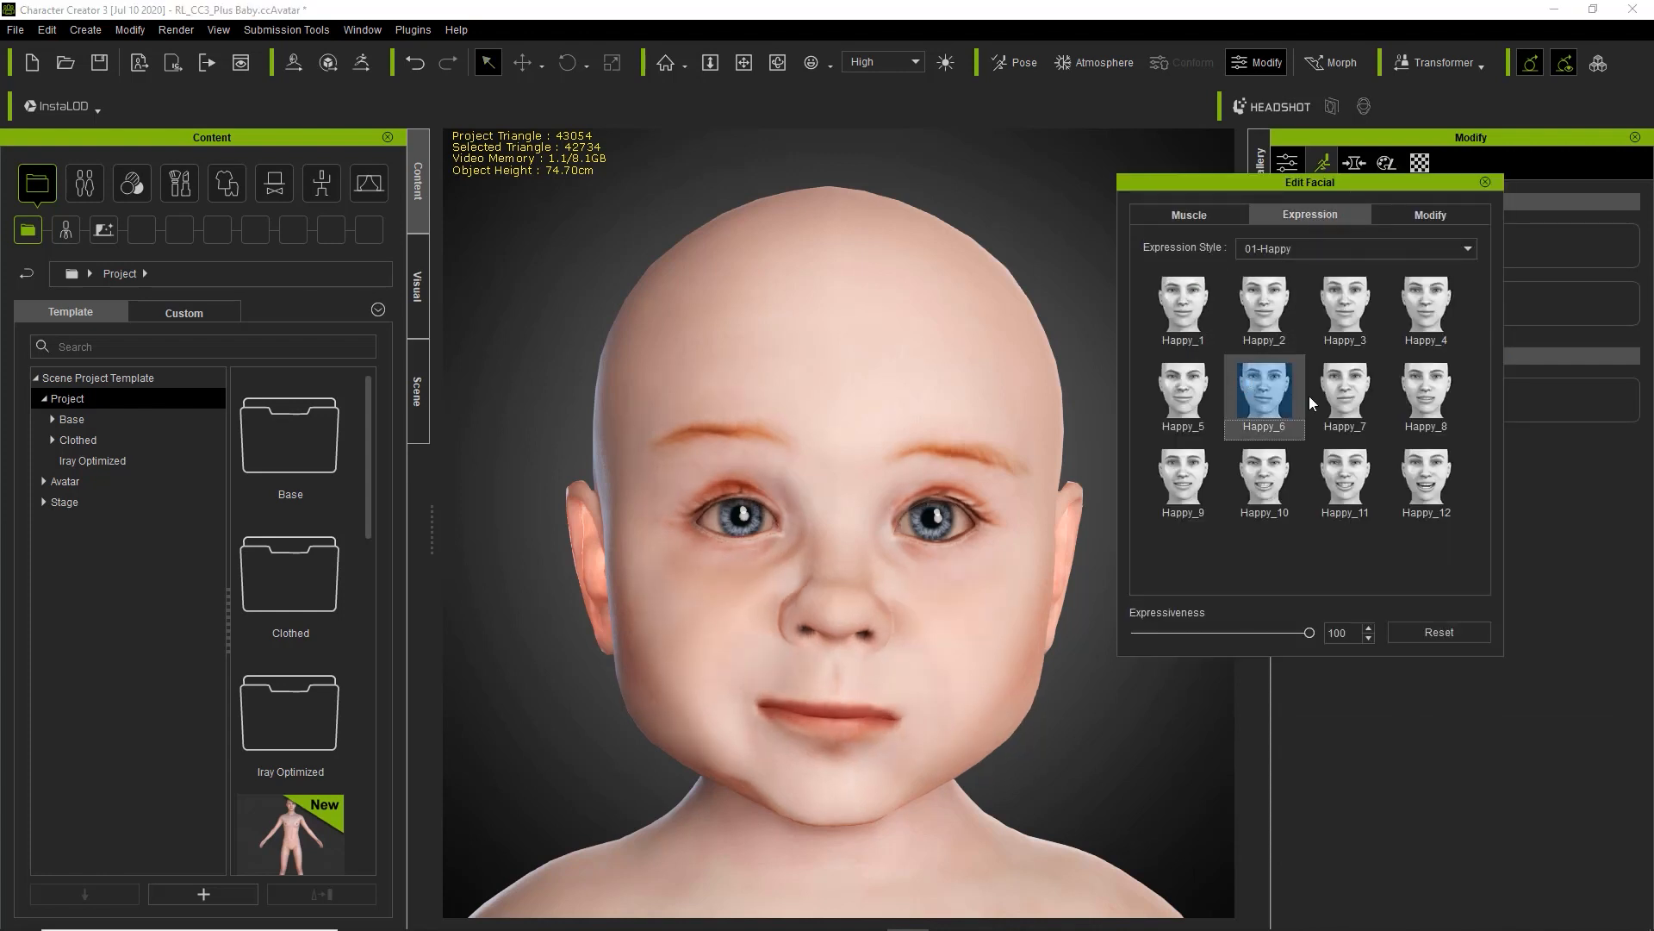
left_click(1366, 396)
left_click(1368, 468)
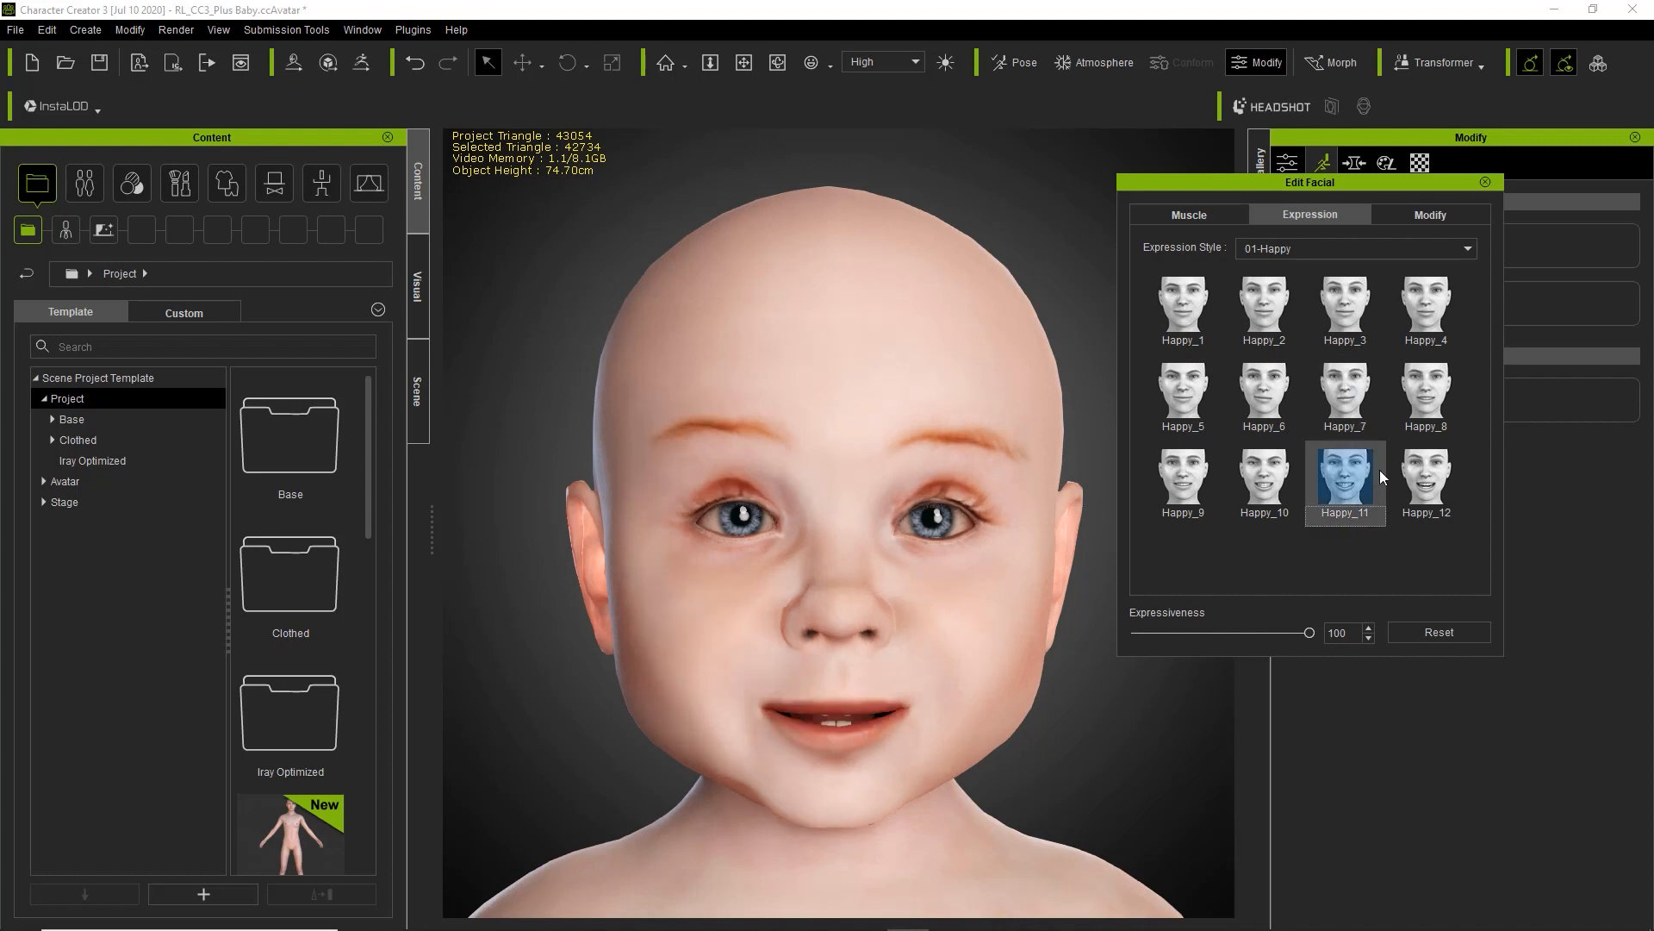
left_click(1436, 474)
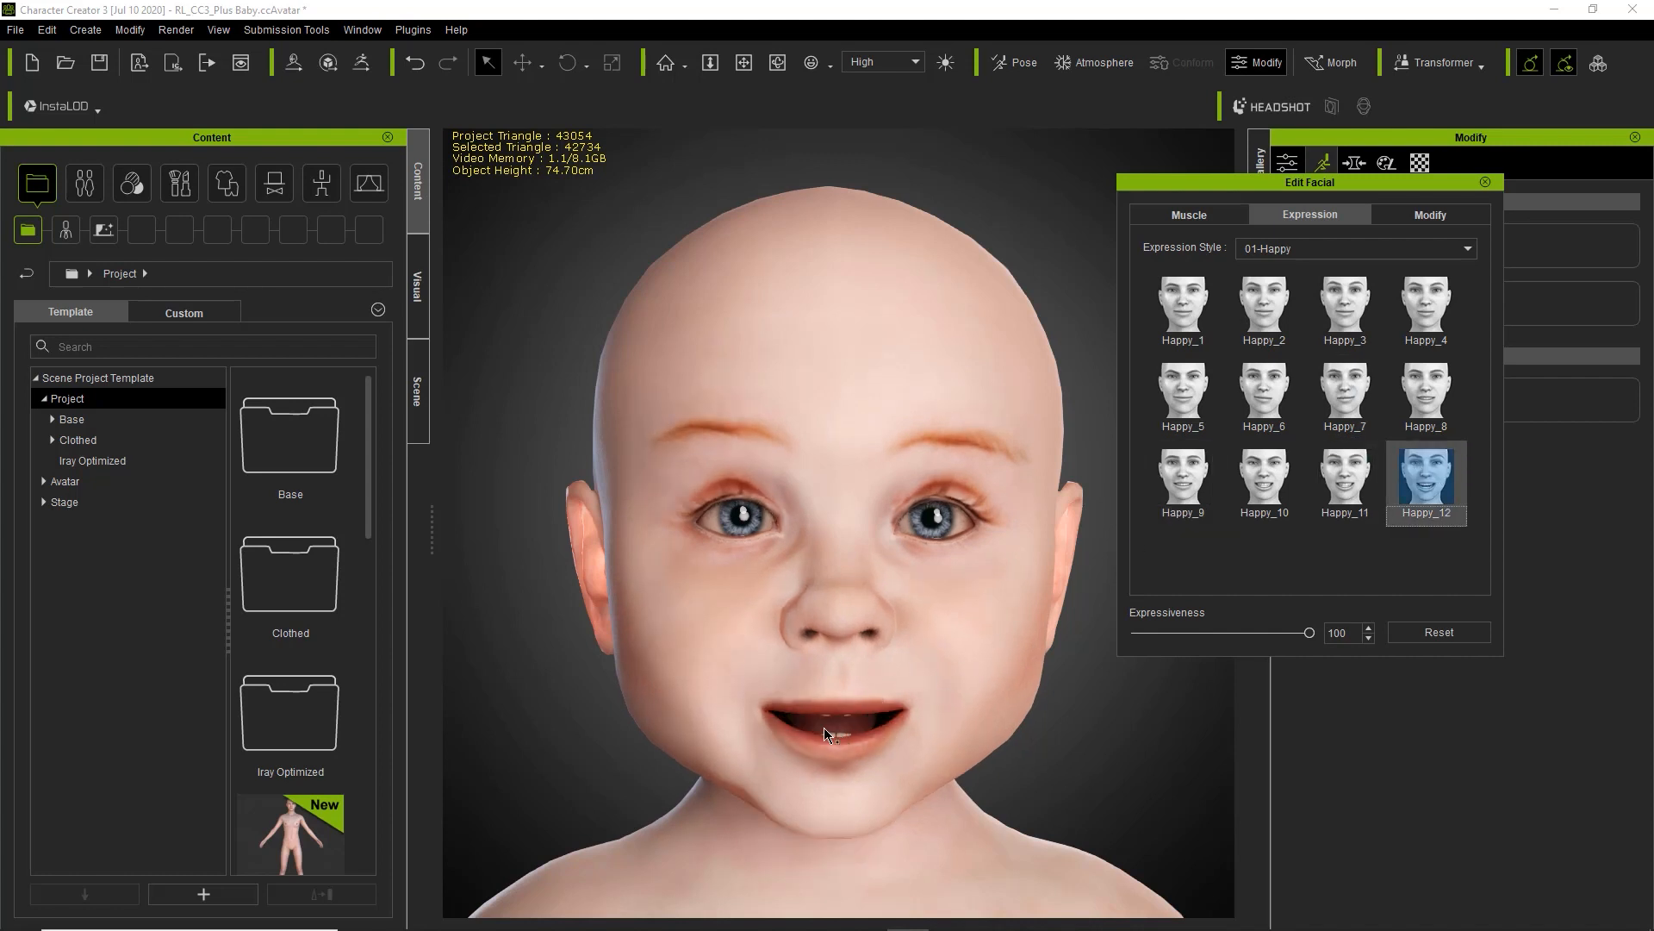
left_click(1266, 495)
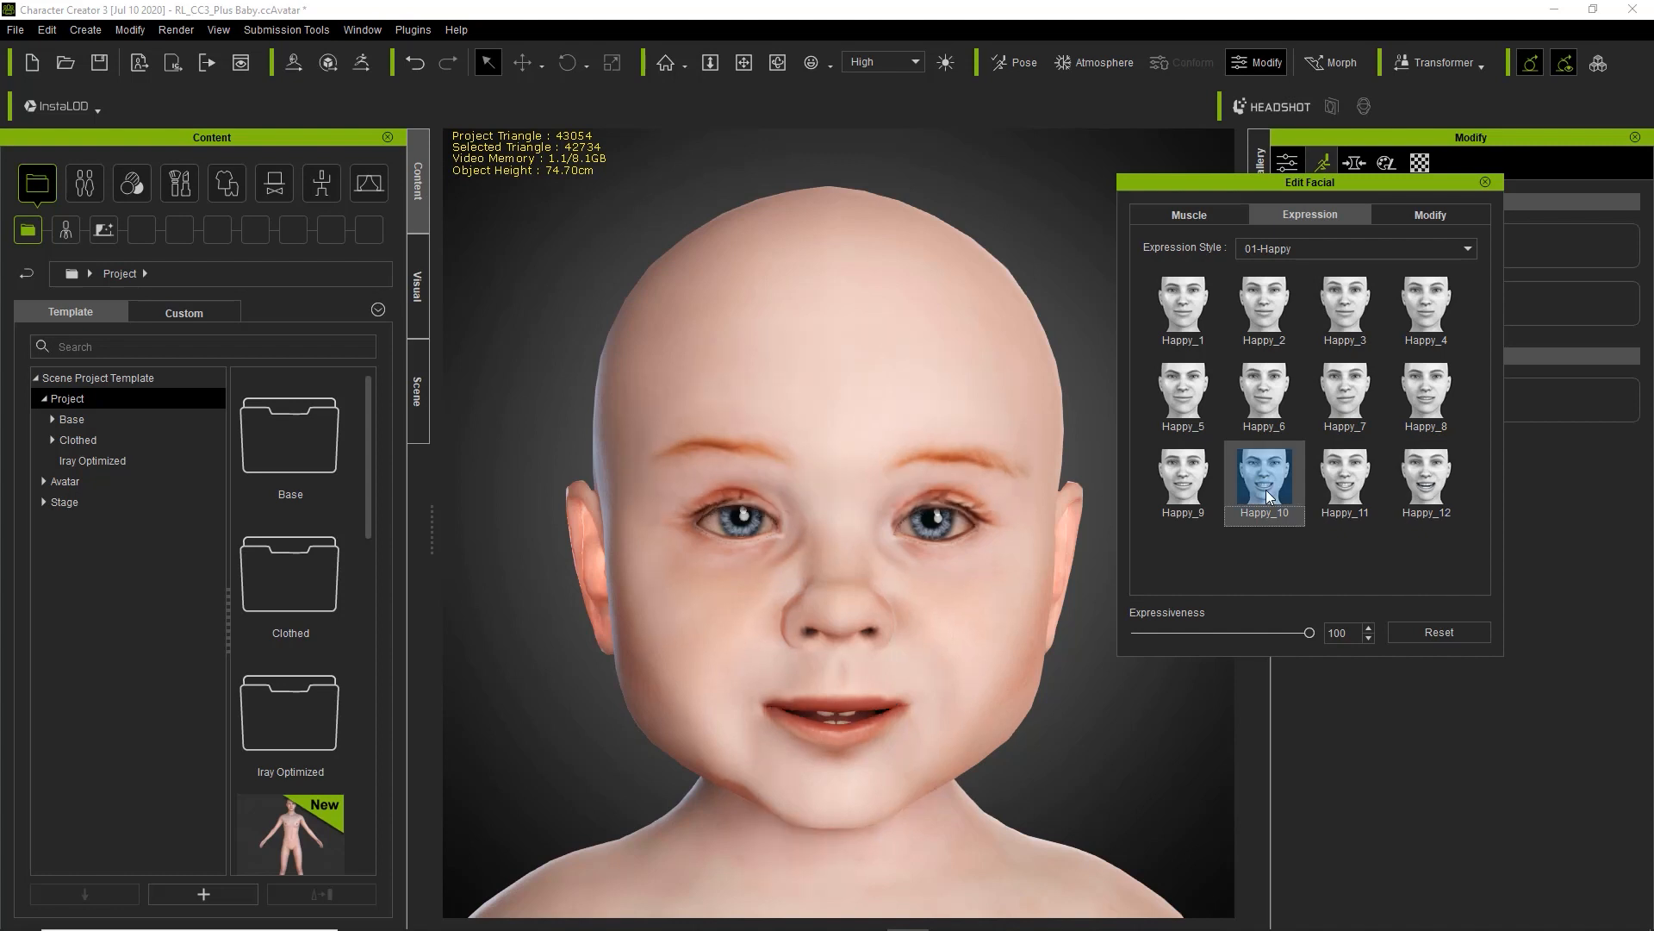
- Try the facial muscle controls by opening the jaw at the chin and moving the baby's left eyebrow
left_click(1221, 210)
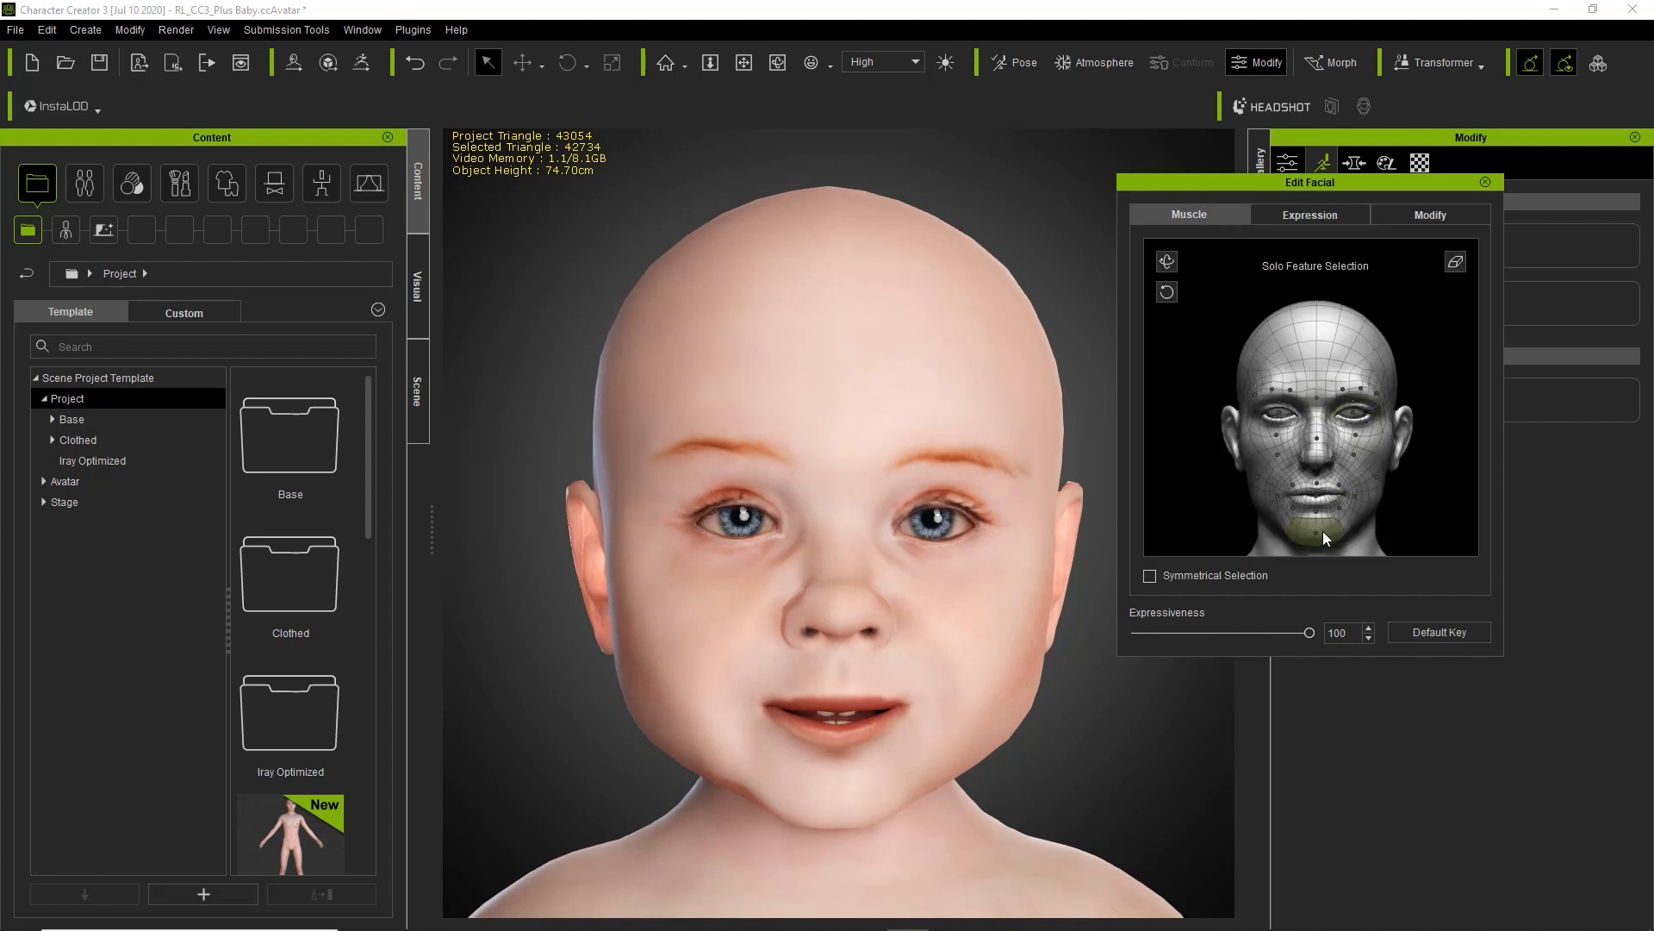
mouse_move(1330, 547)
left_mouse_down()
mouse_move(1325, 640)
mouse_move(1318, 555)
left_mouse_up()
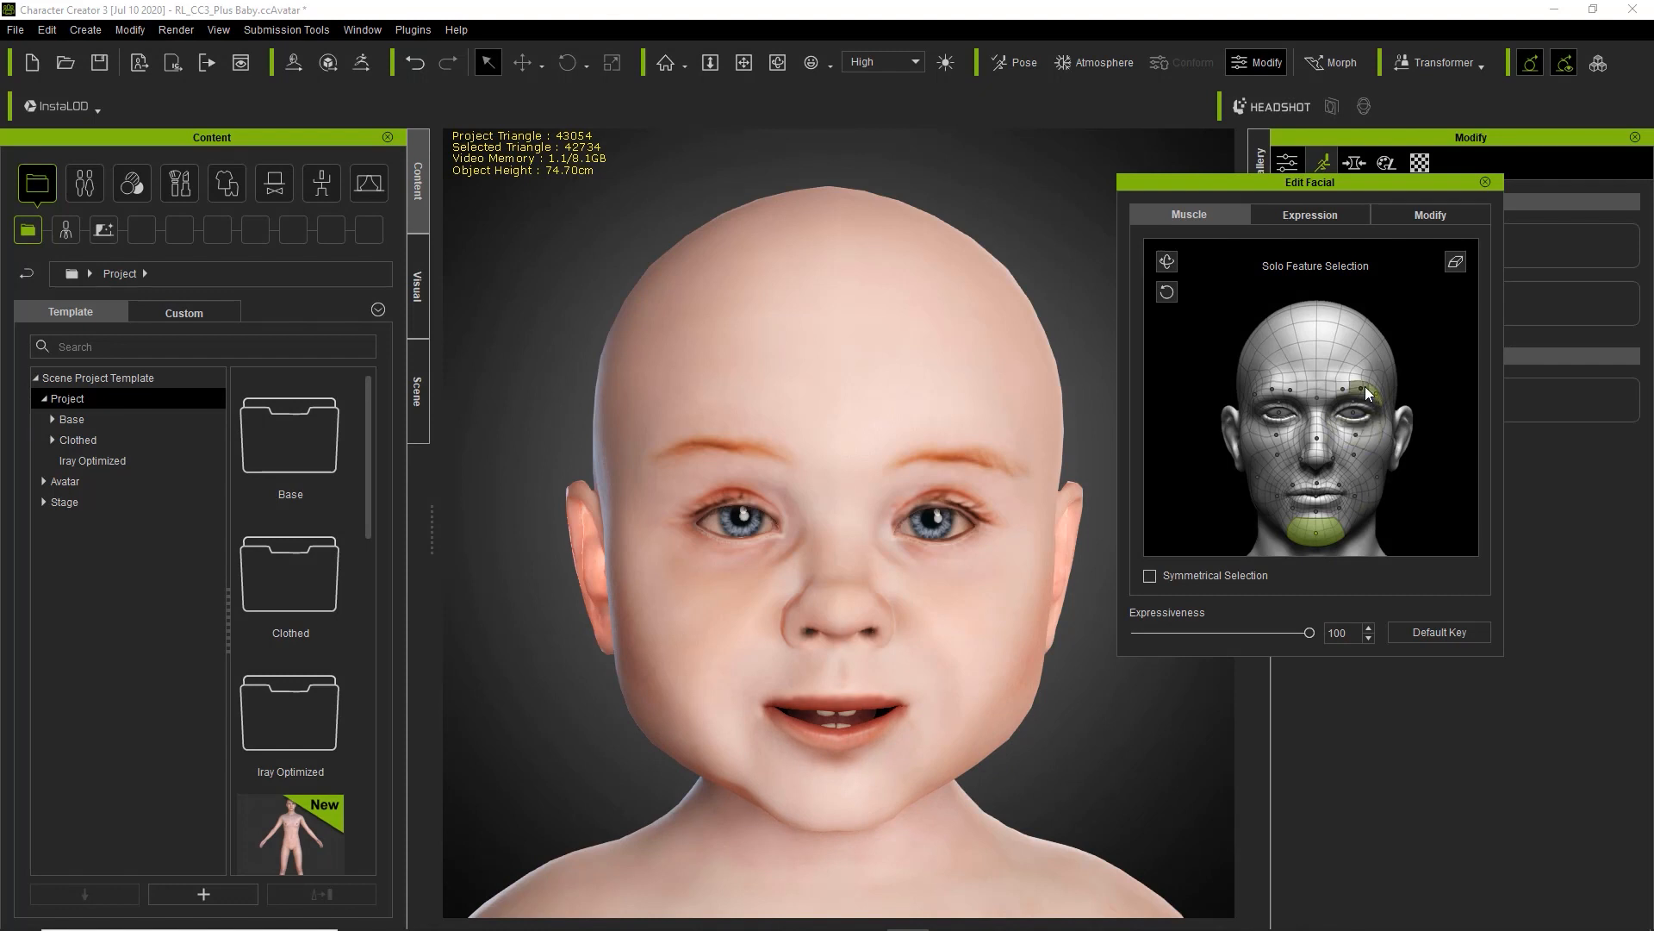
left_click(1457, 262)
left_click_drag(1377, 398, 1291, 535)
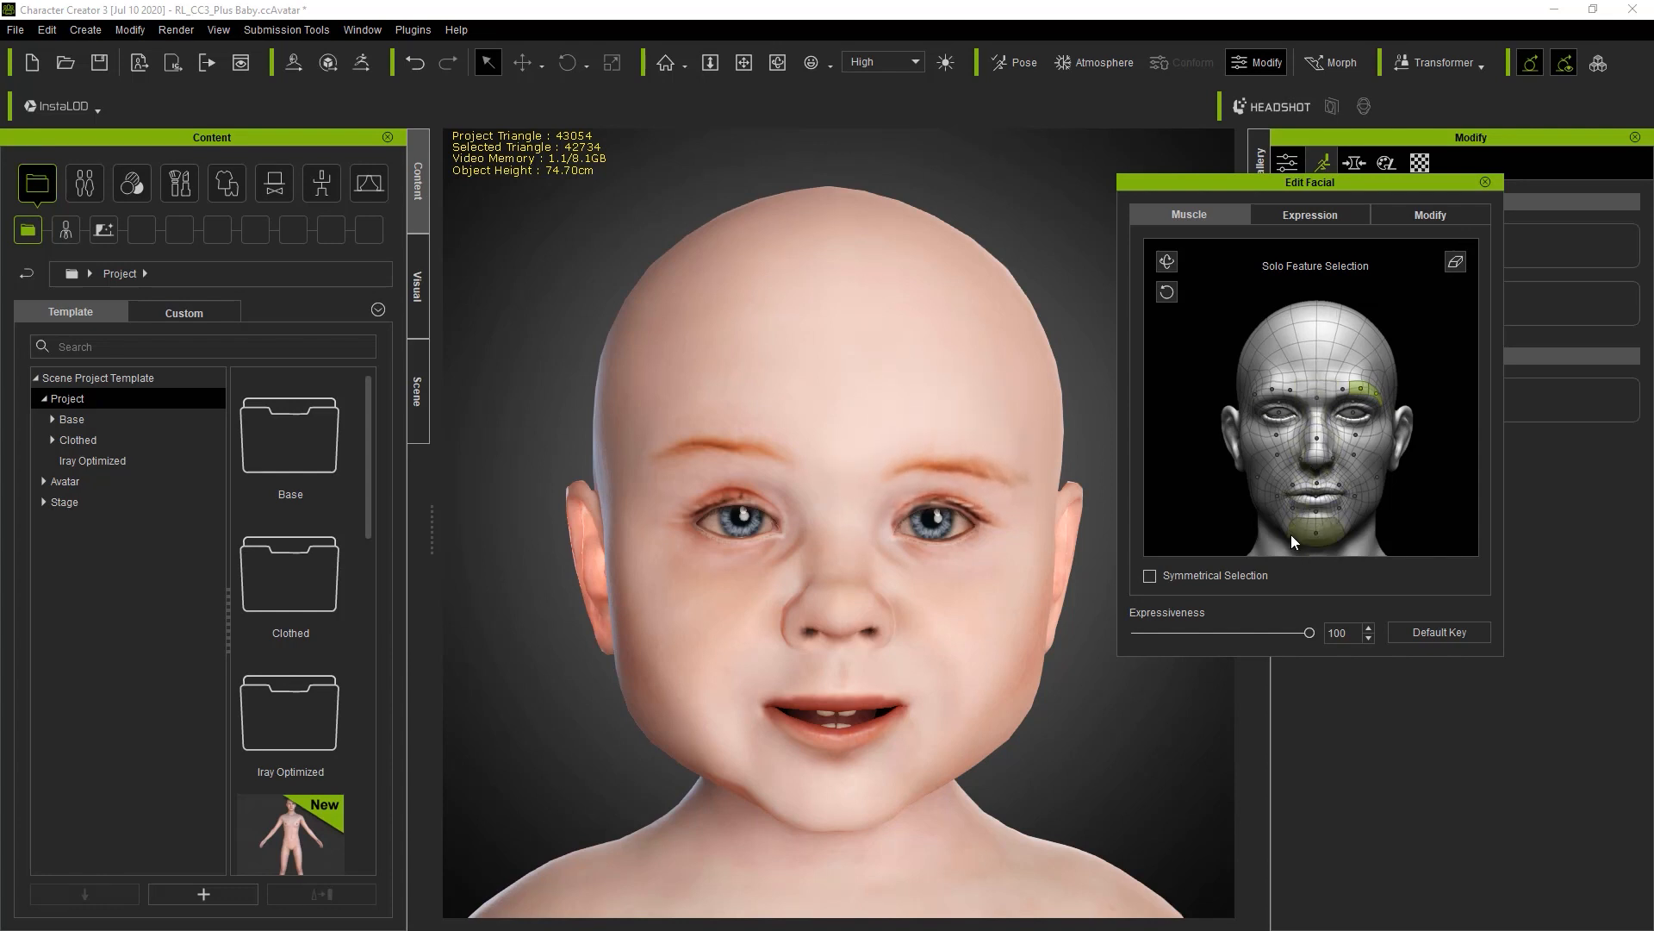
- Reapply Happy_10, try Happy_2, settle on the Happy_5 expression and close the facial editor
left_click(1331, 215)
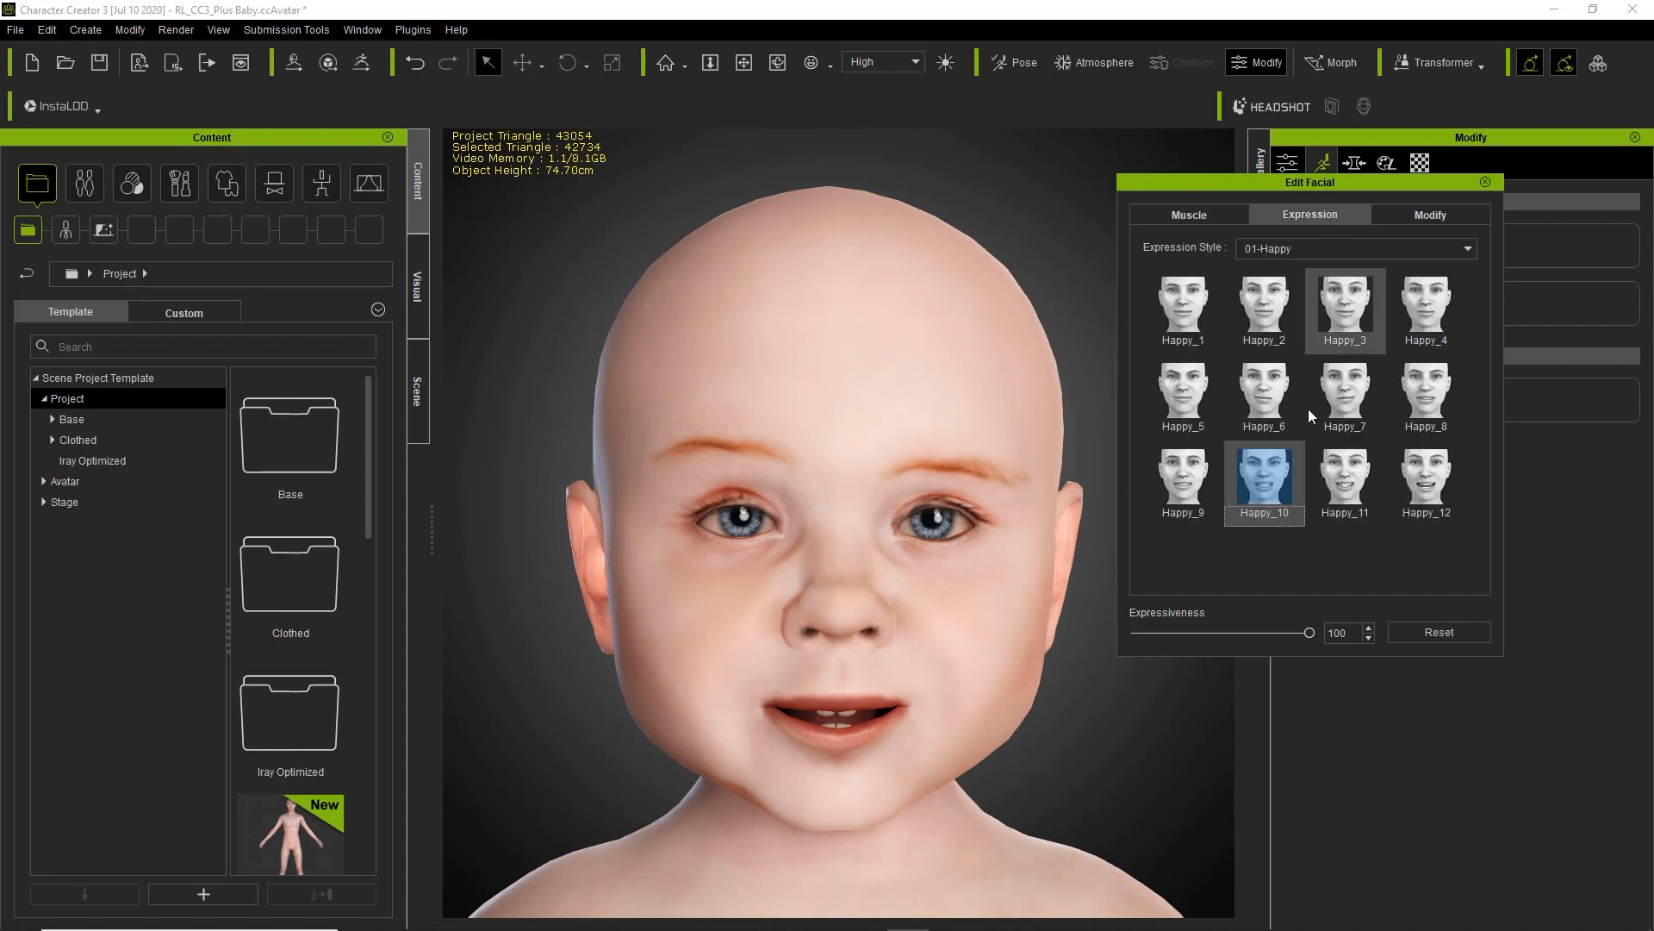
left_click(1275, 479)
mouse_move(1309, 630)
left_mouse_down()
mouse_move(1147, 620)
mouse_move(1325, 627)
left_mouse_up()
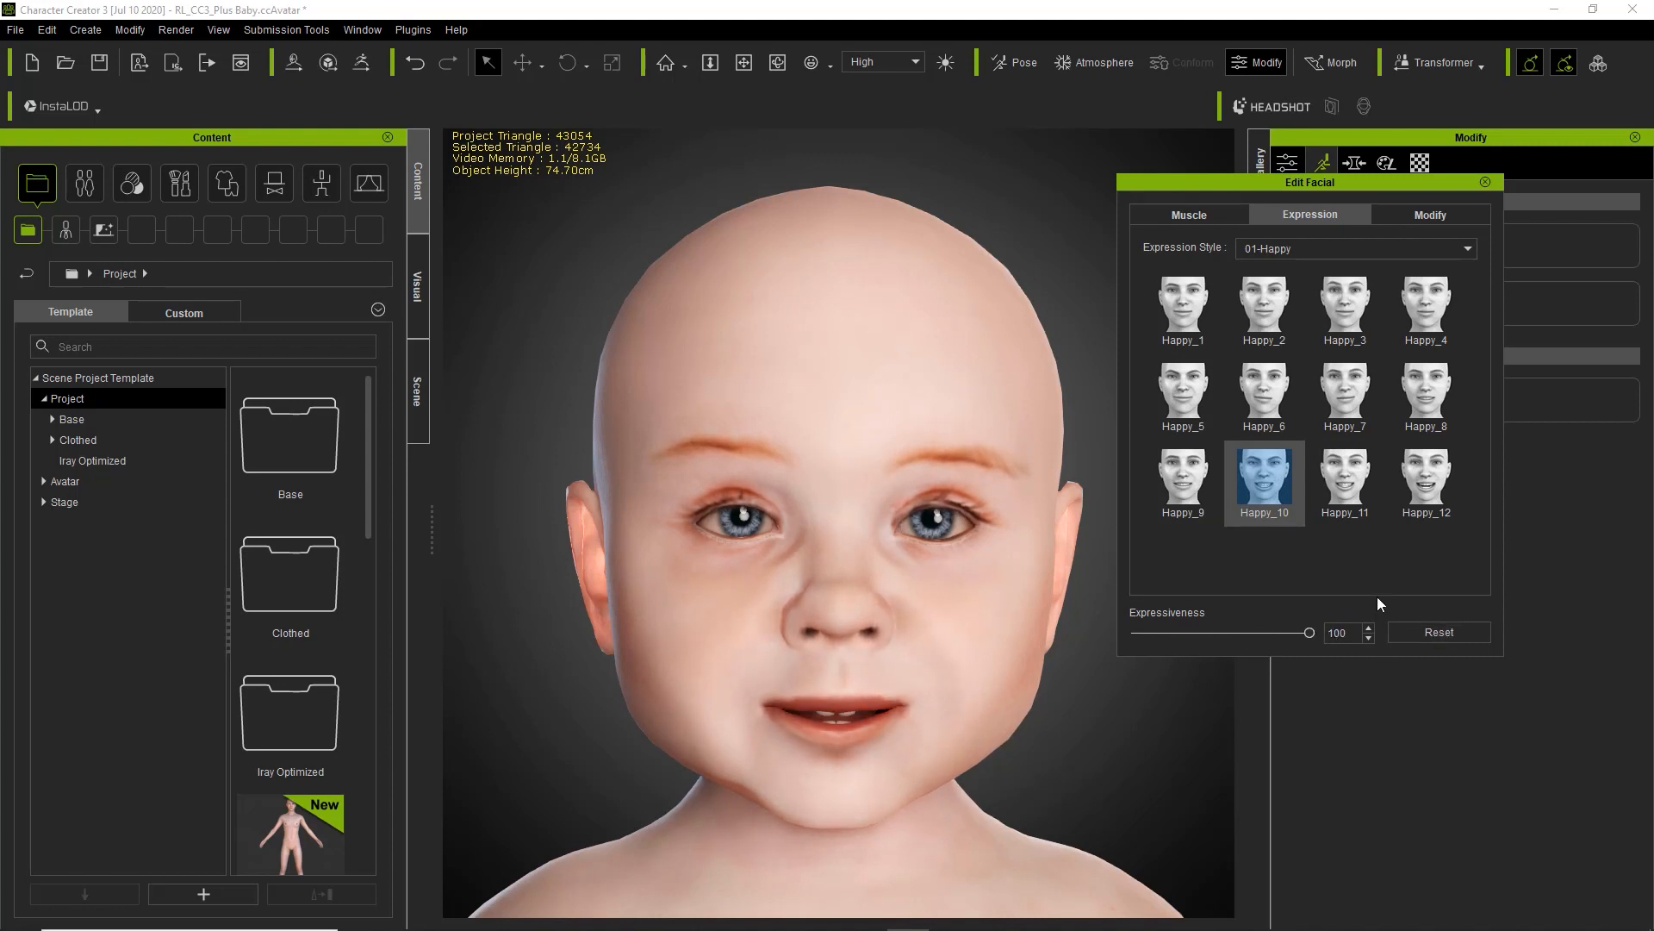
left_click(1246, 305)
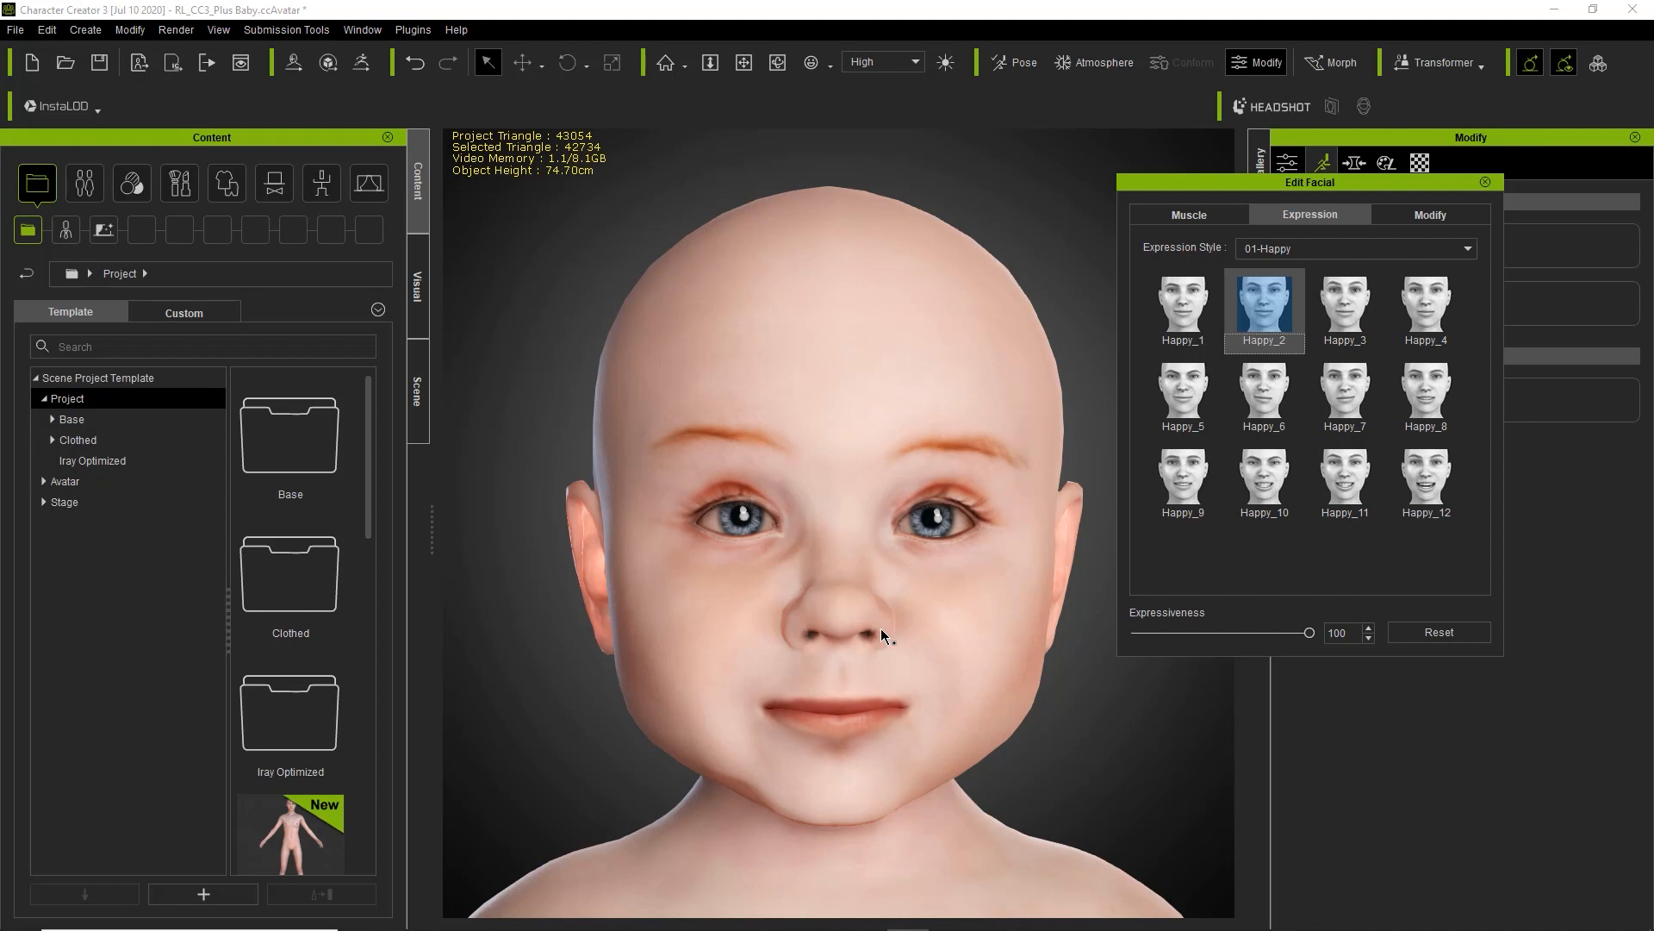
left_click(1174, 405)
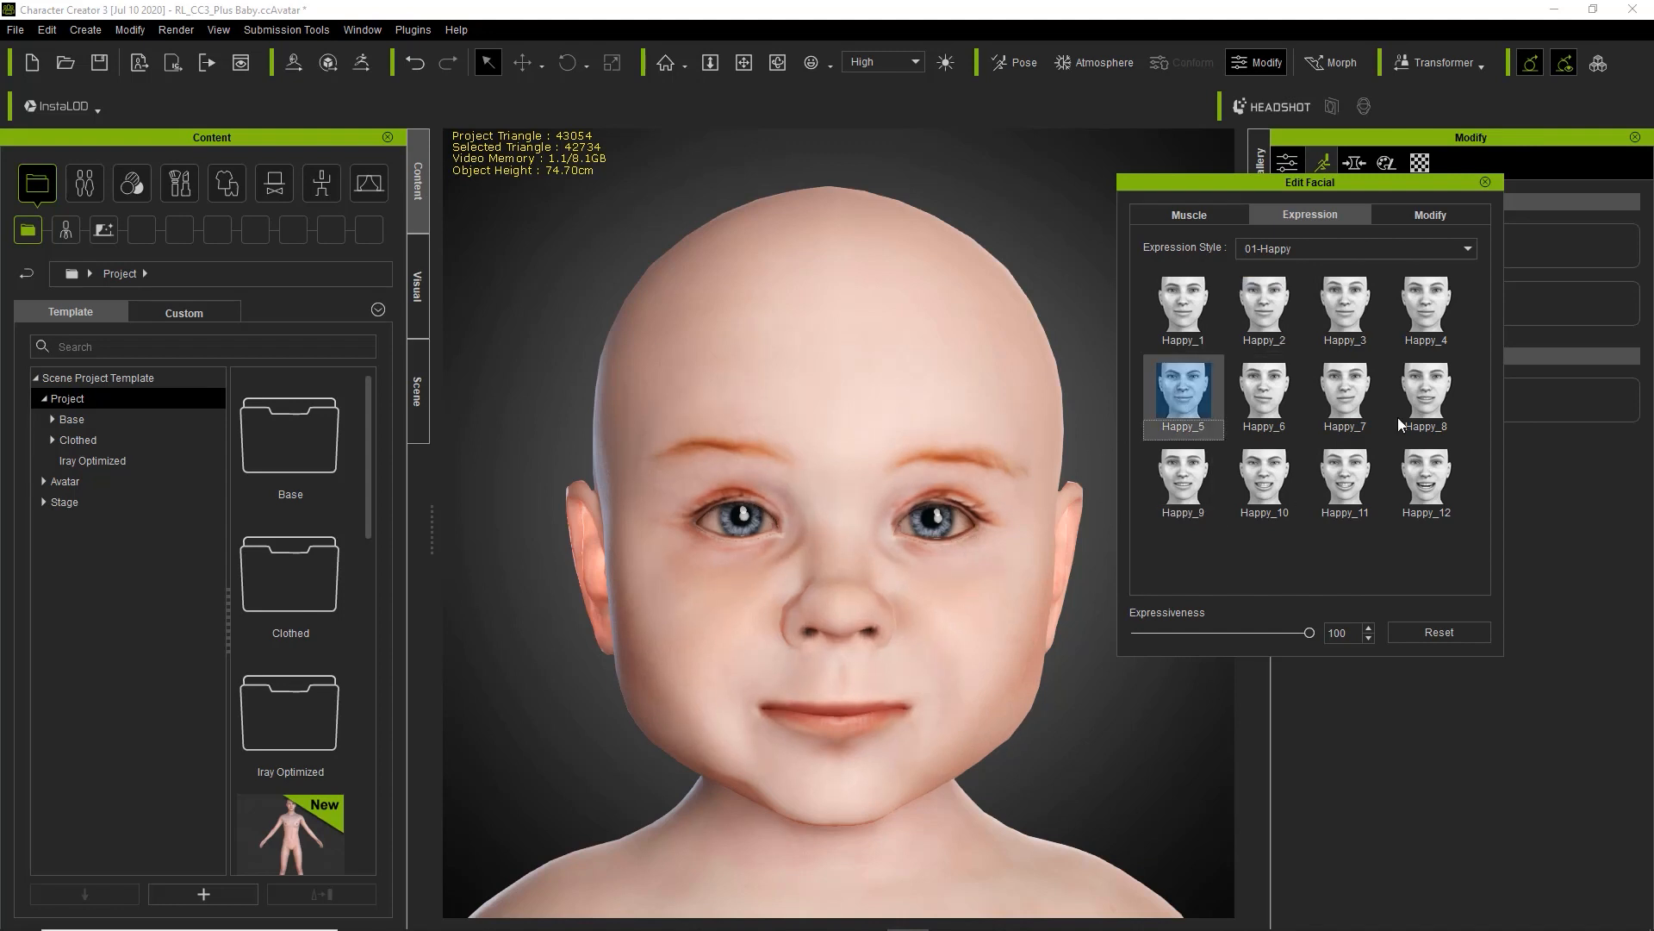
left_click(1486, 182)
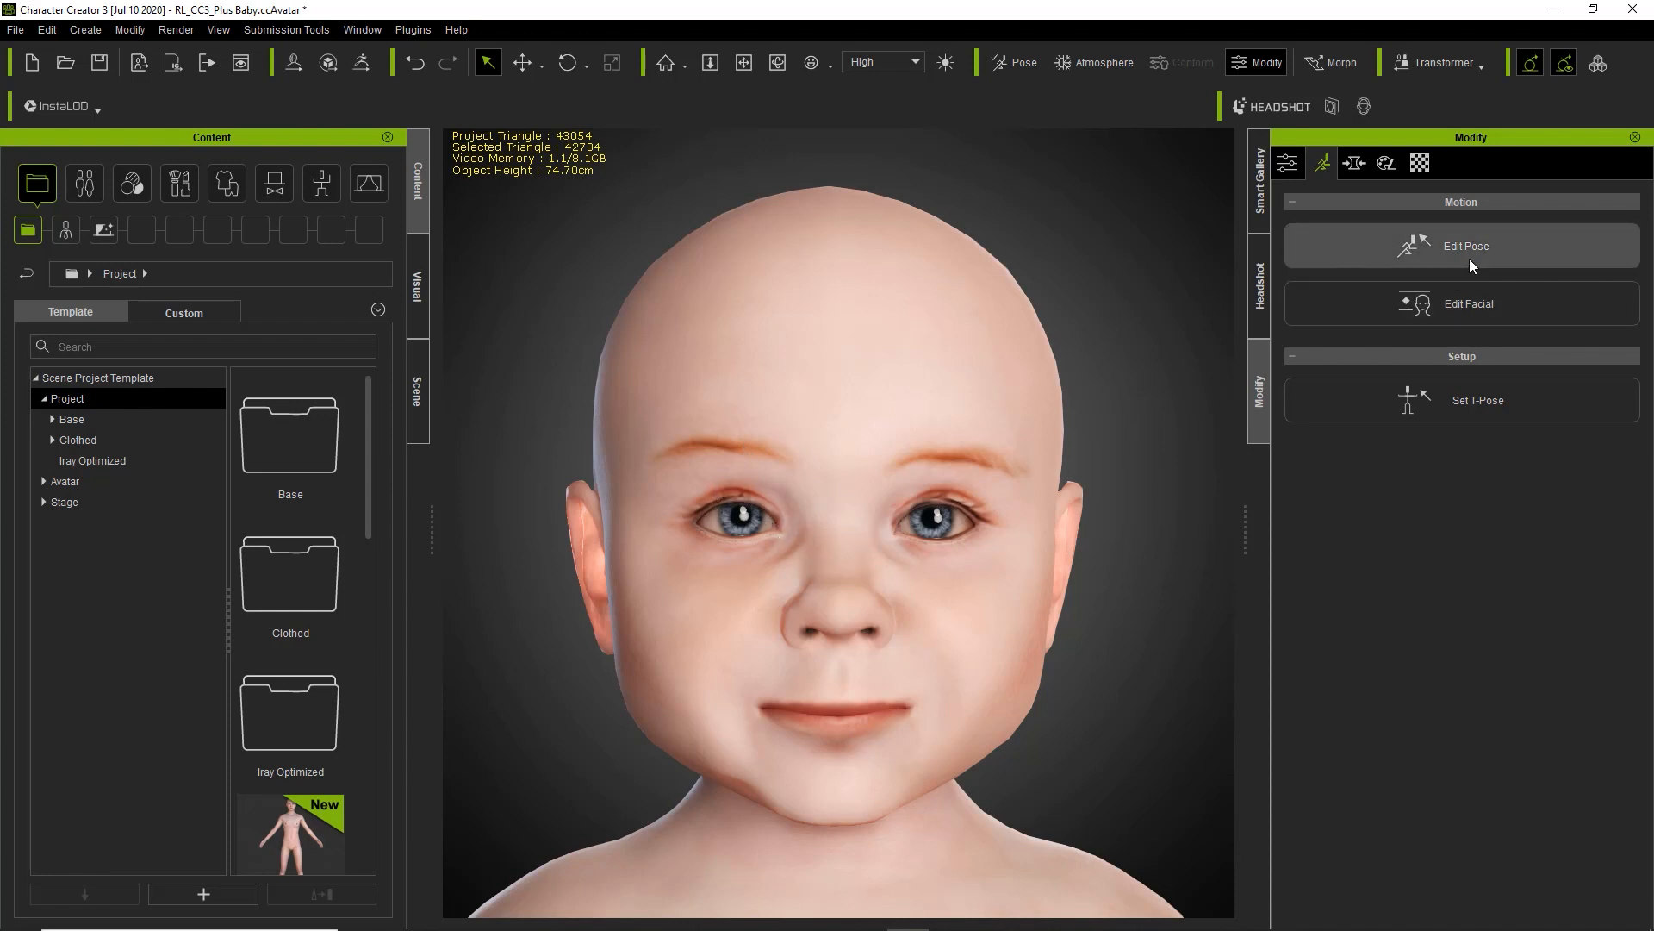
- Find the Hivewire Baby Luna's Starter Pack poses and apply Crawling 01 and Creeping 01 to the baby
left_click(322, 190)
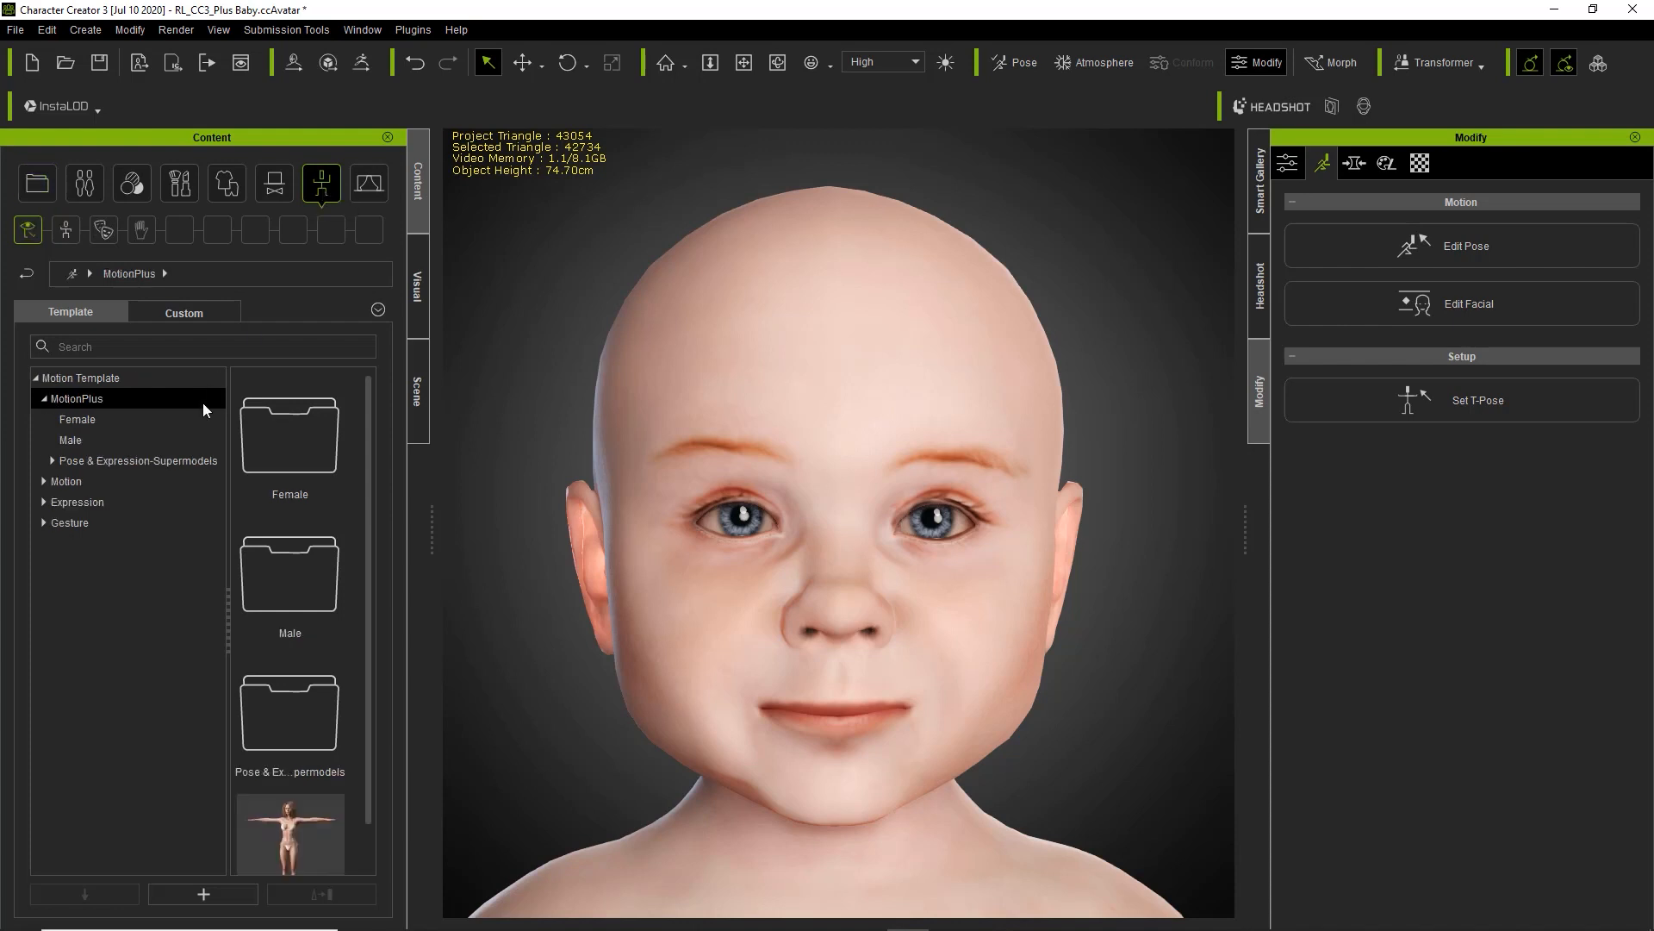
left_click(42, 485)
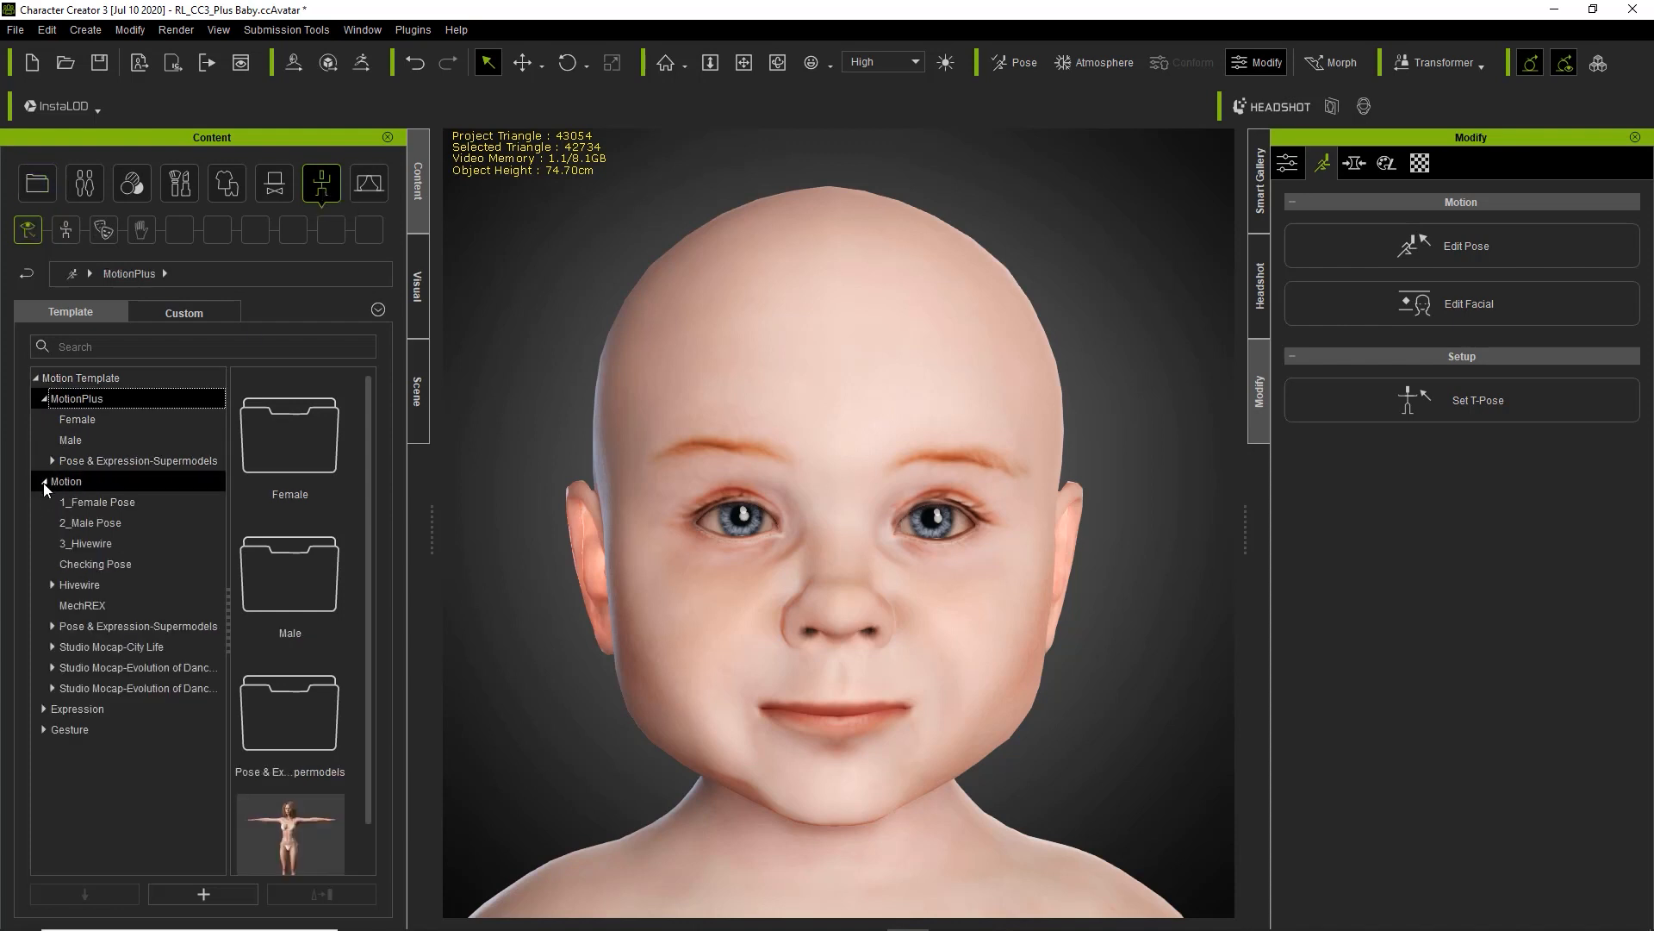
left_click(82, 544)
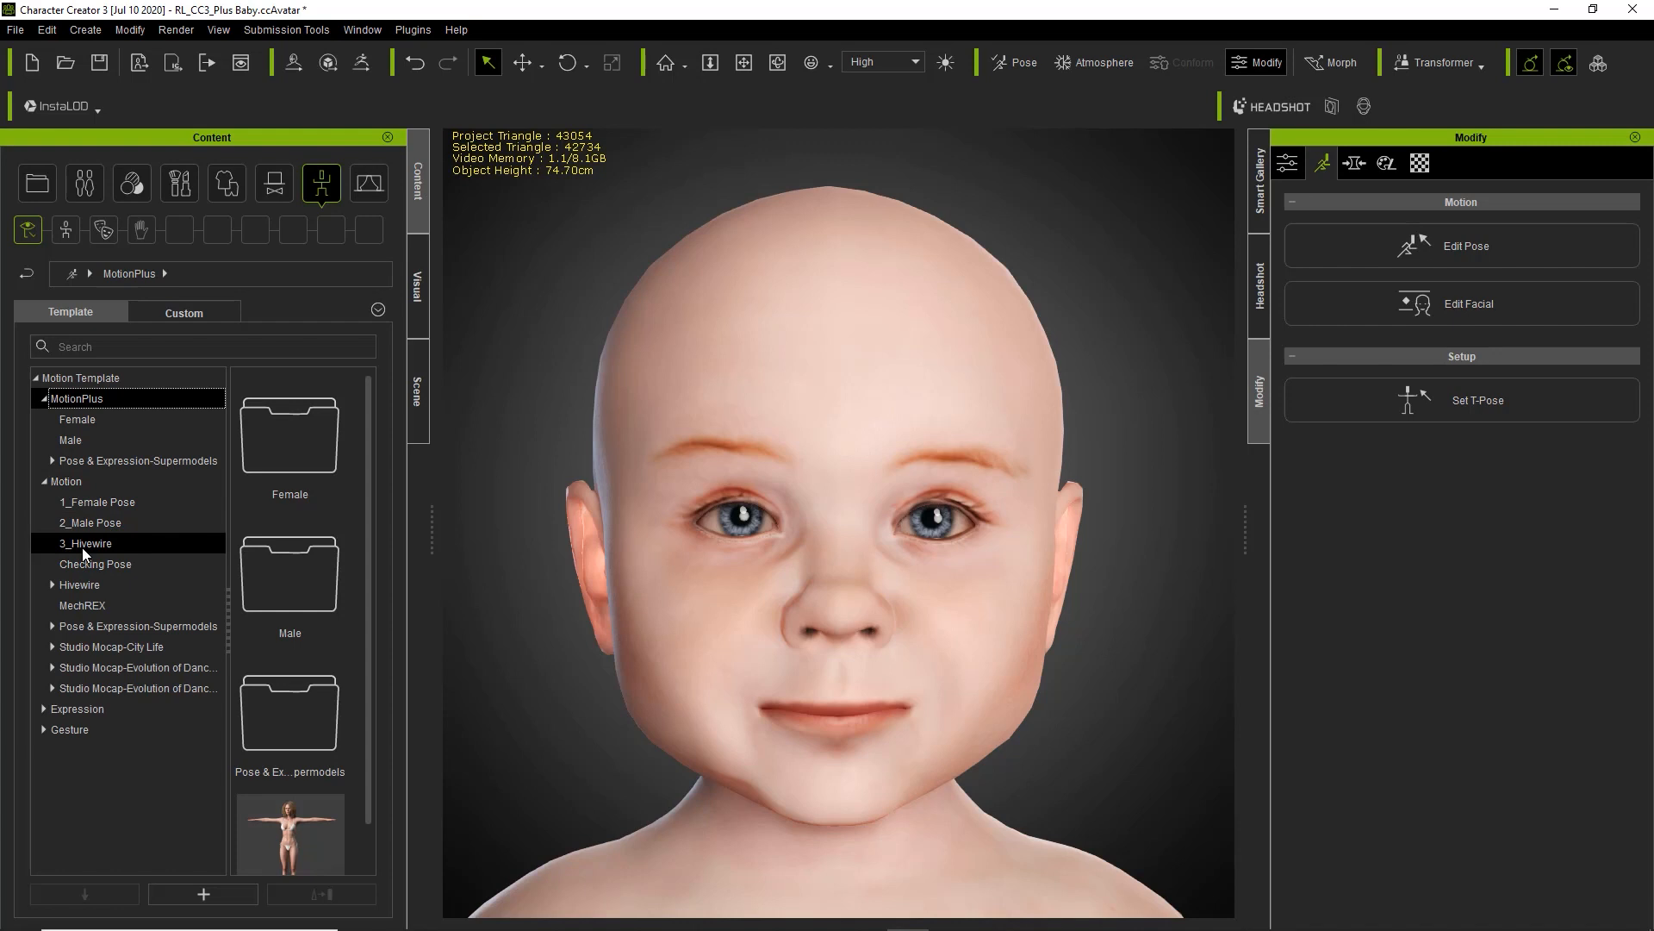
left_click(52, 584)
left_click(125, 607)
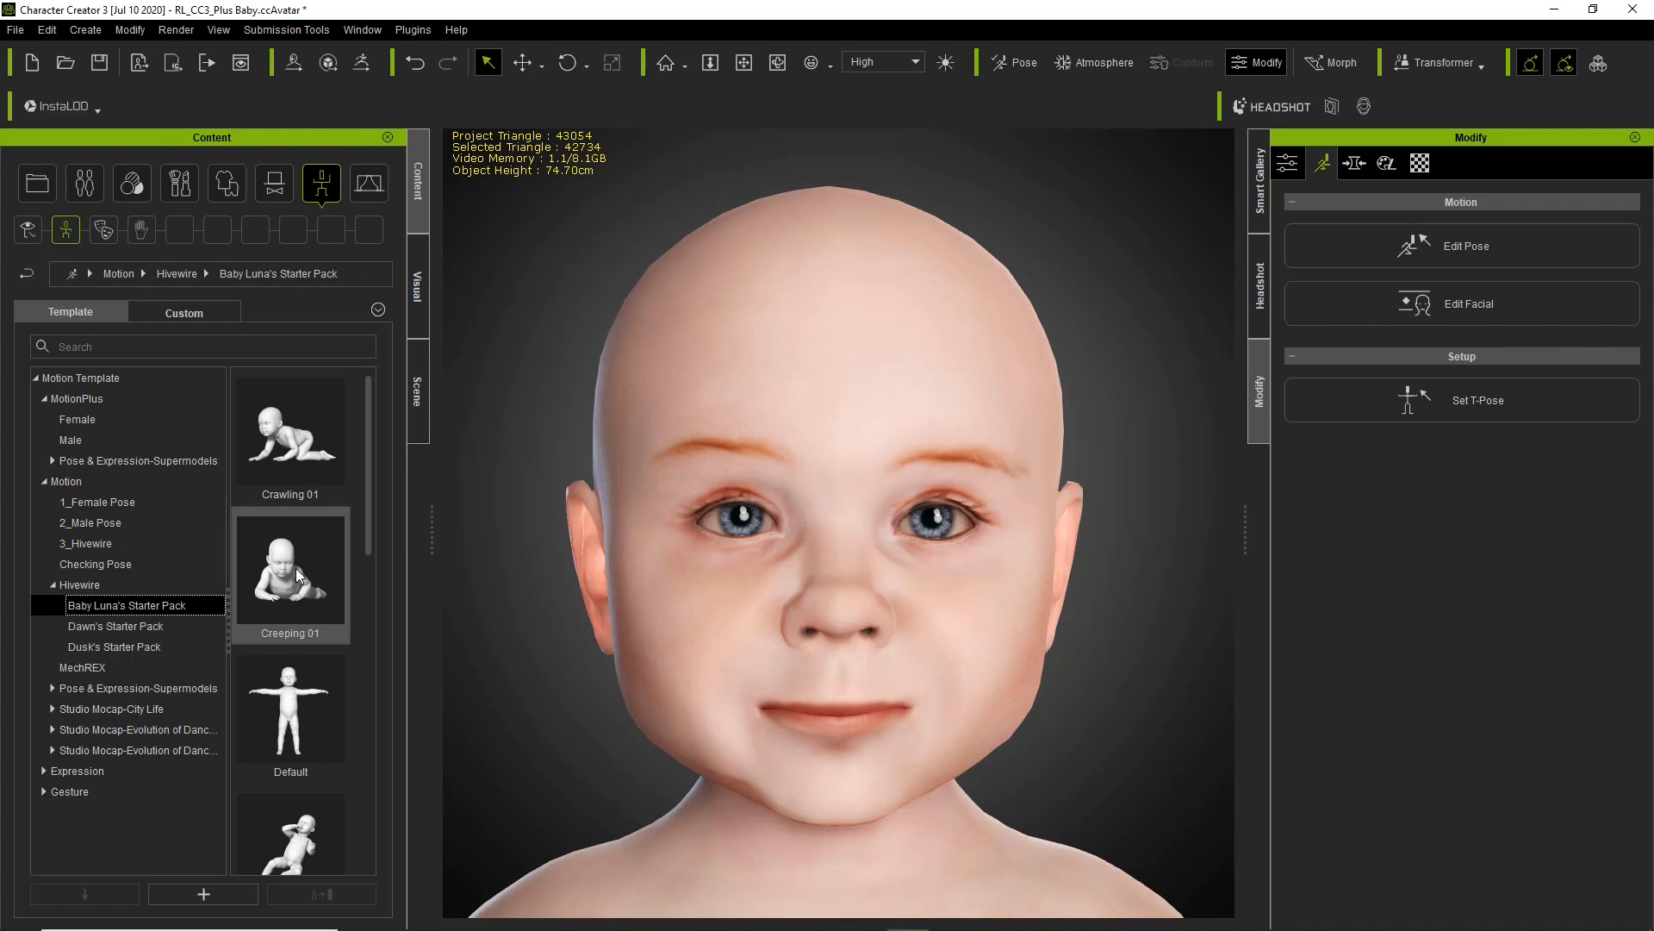
double_click(303, 446)
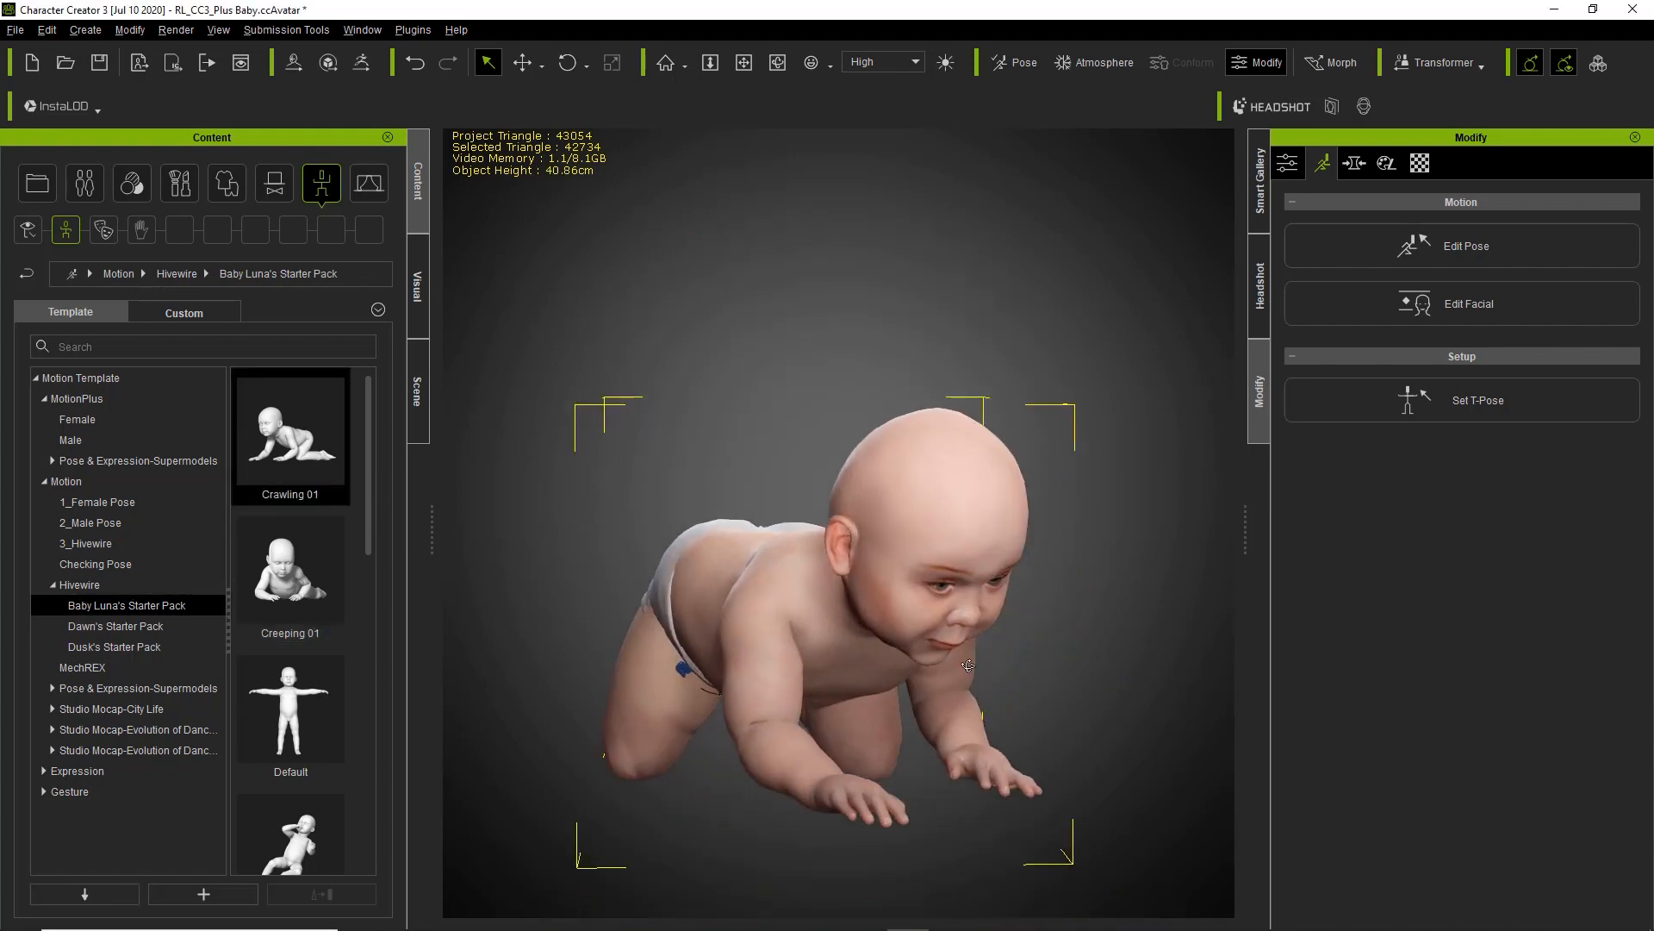
double_click(305, 581)
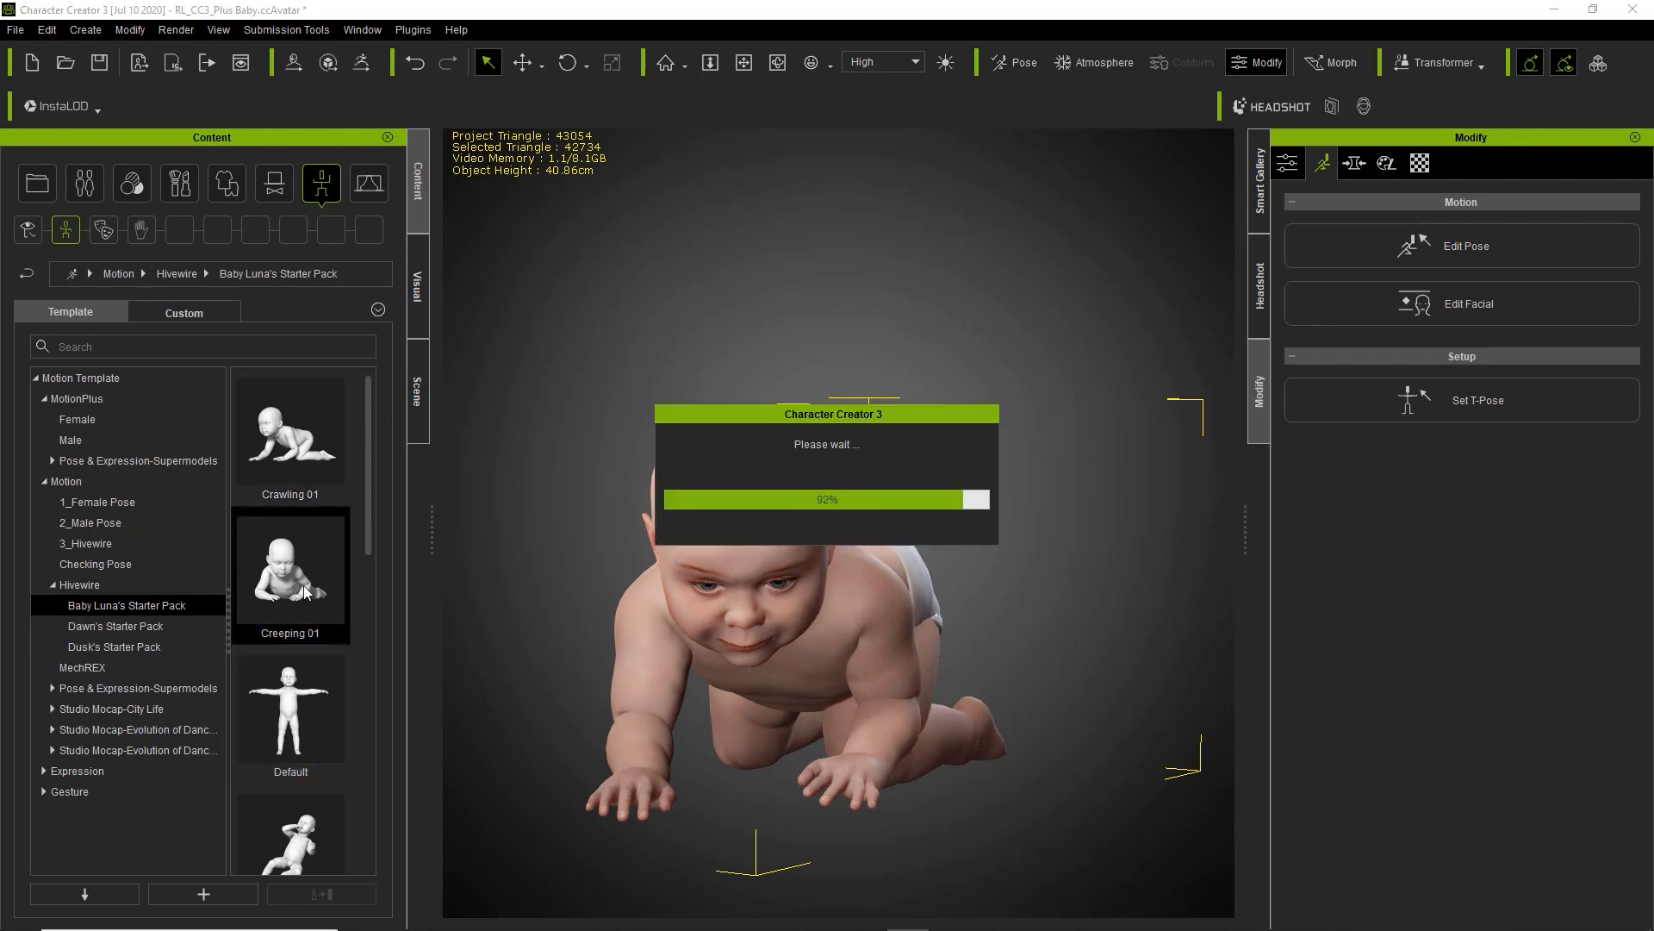
- Try the Laying 01 and Laying 02 poses on the baby and view each from several angles
left_click_drag(365, 535, 362, 613)
double_click(293, 623)
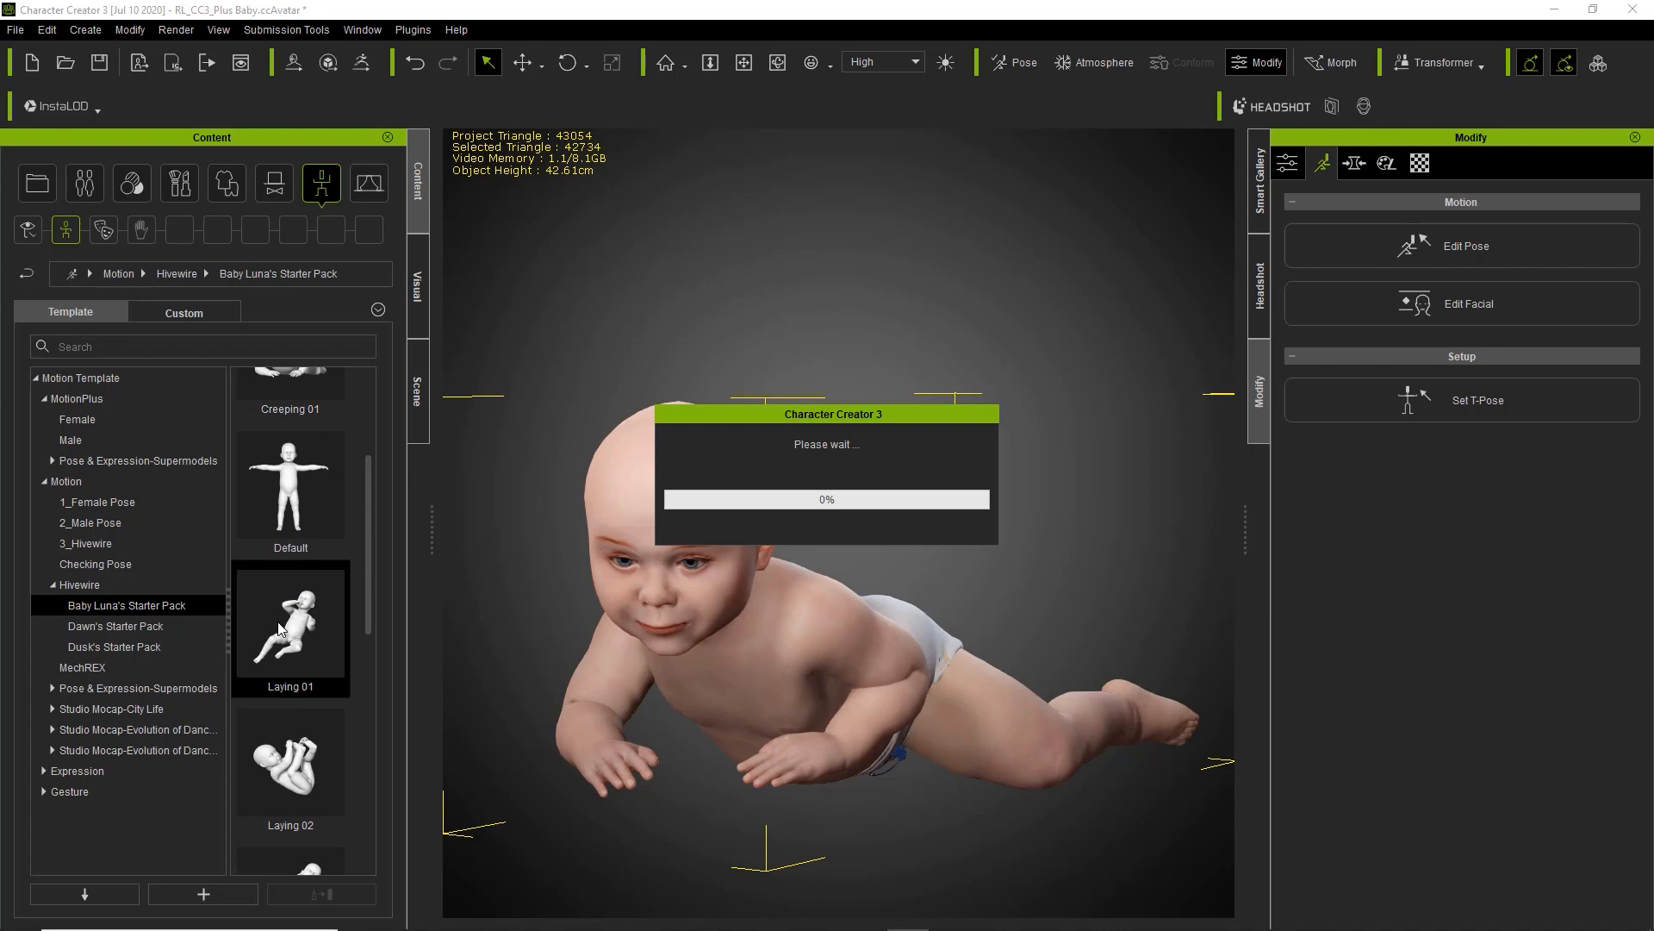
right_click_drag(778, 472, 849, 588)
double_click(313, 746)
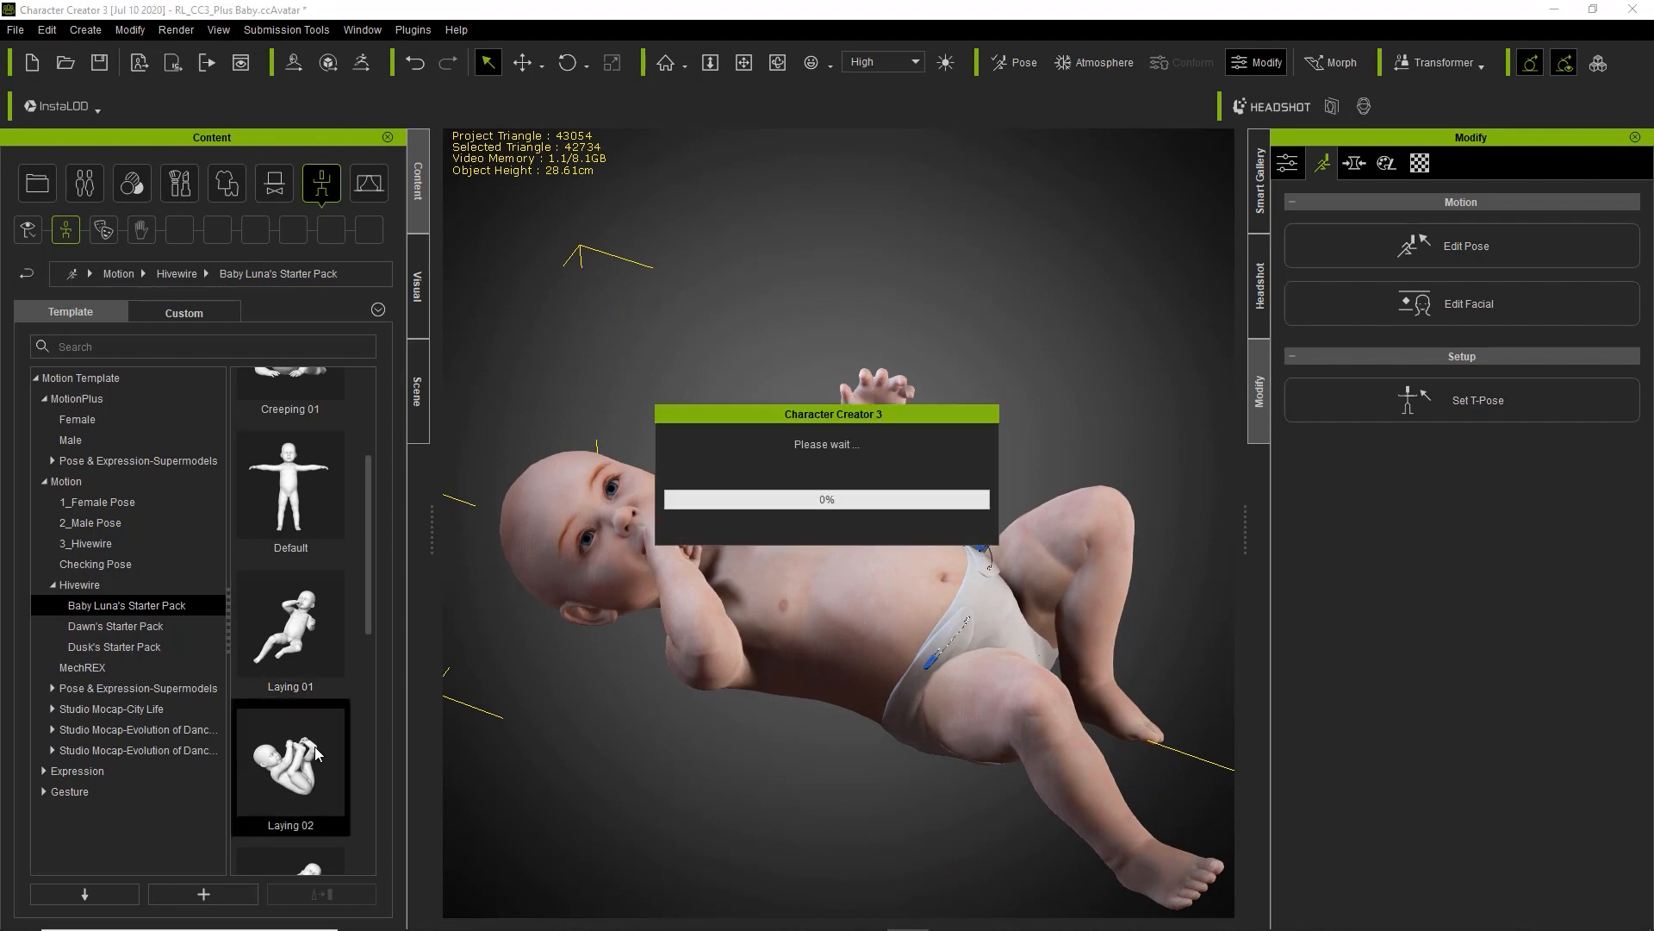
mouse_move(791, 732)
middle_mouse_down()
mouse_move(714, 581)
mouse_move(541, 512)
middle_mouse_up()
right_click_drag(816, 694, 841, 572)
right_click_drag(698, 561, 1223, 430)
right_click_drag(862, 412, 916, 437)
middle_click_drag(908, 434, 1033, 479)
- Apply the Sitting 03 pose from Baby Luna's Starter Pack and view the baby from another side
left_click_drag(370, 559, 402, 750)
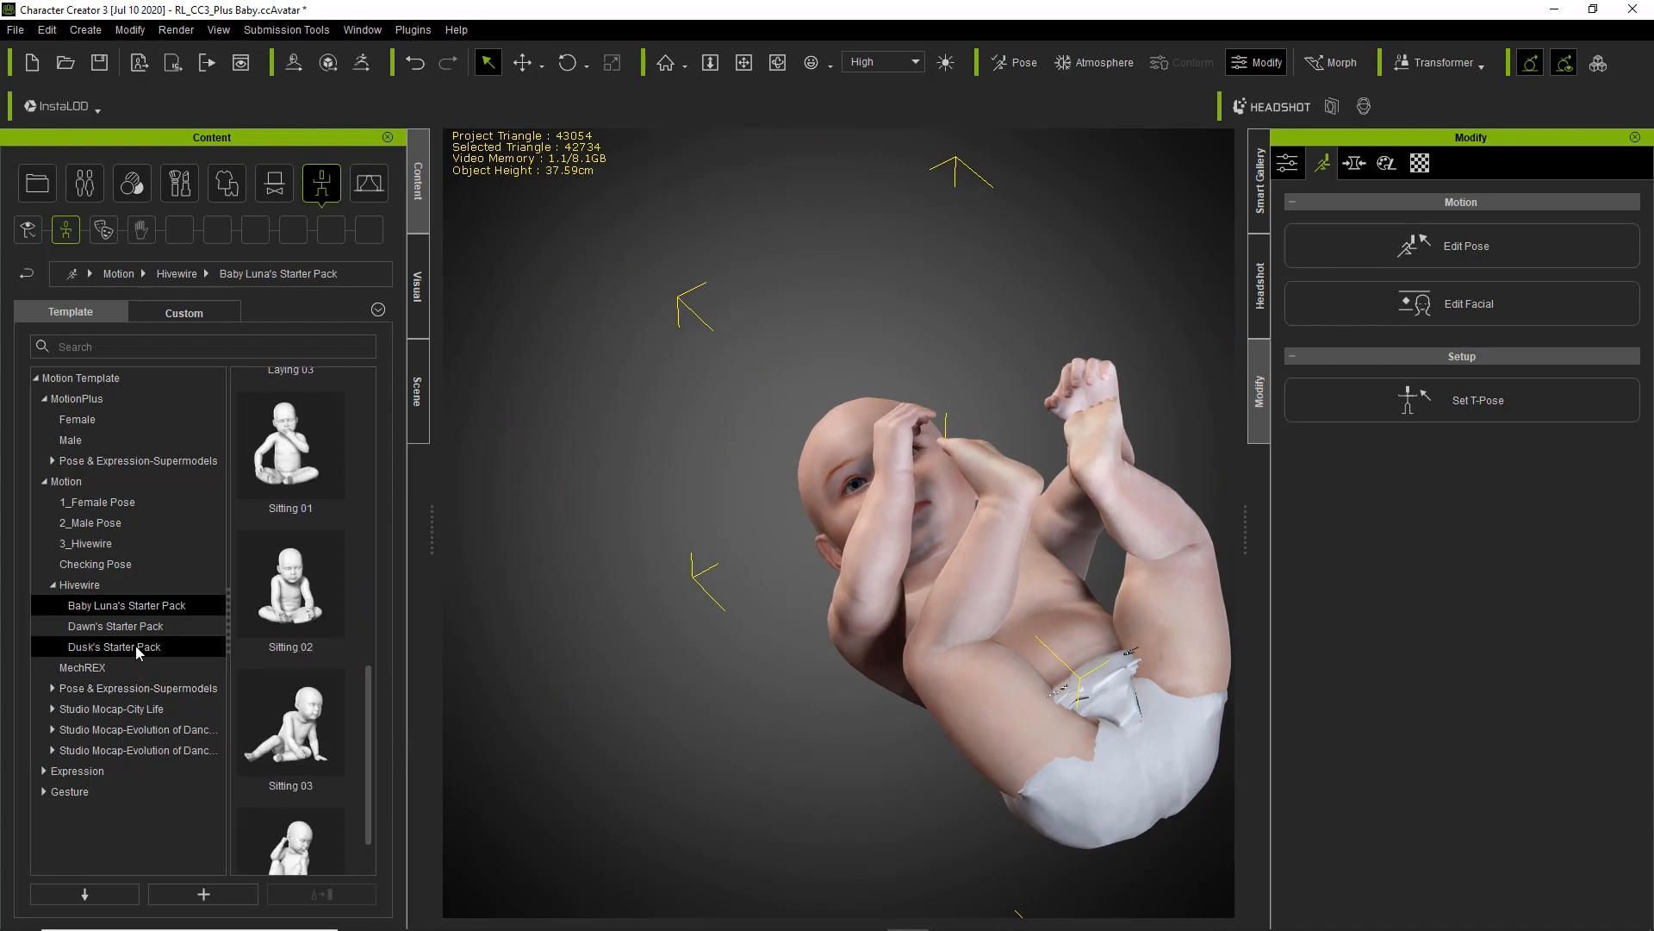
double_click(290, 723)
right_click_drag(612, 646, 931, 618)
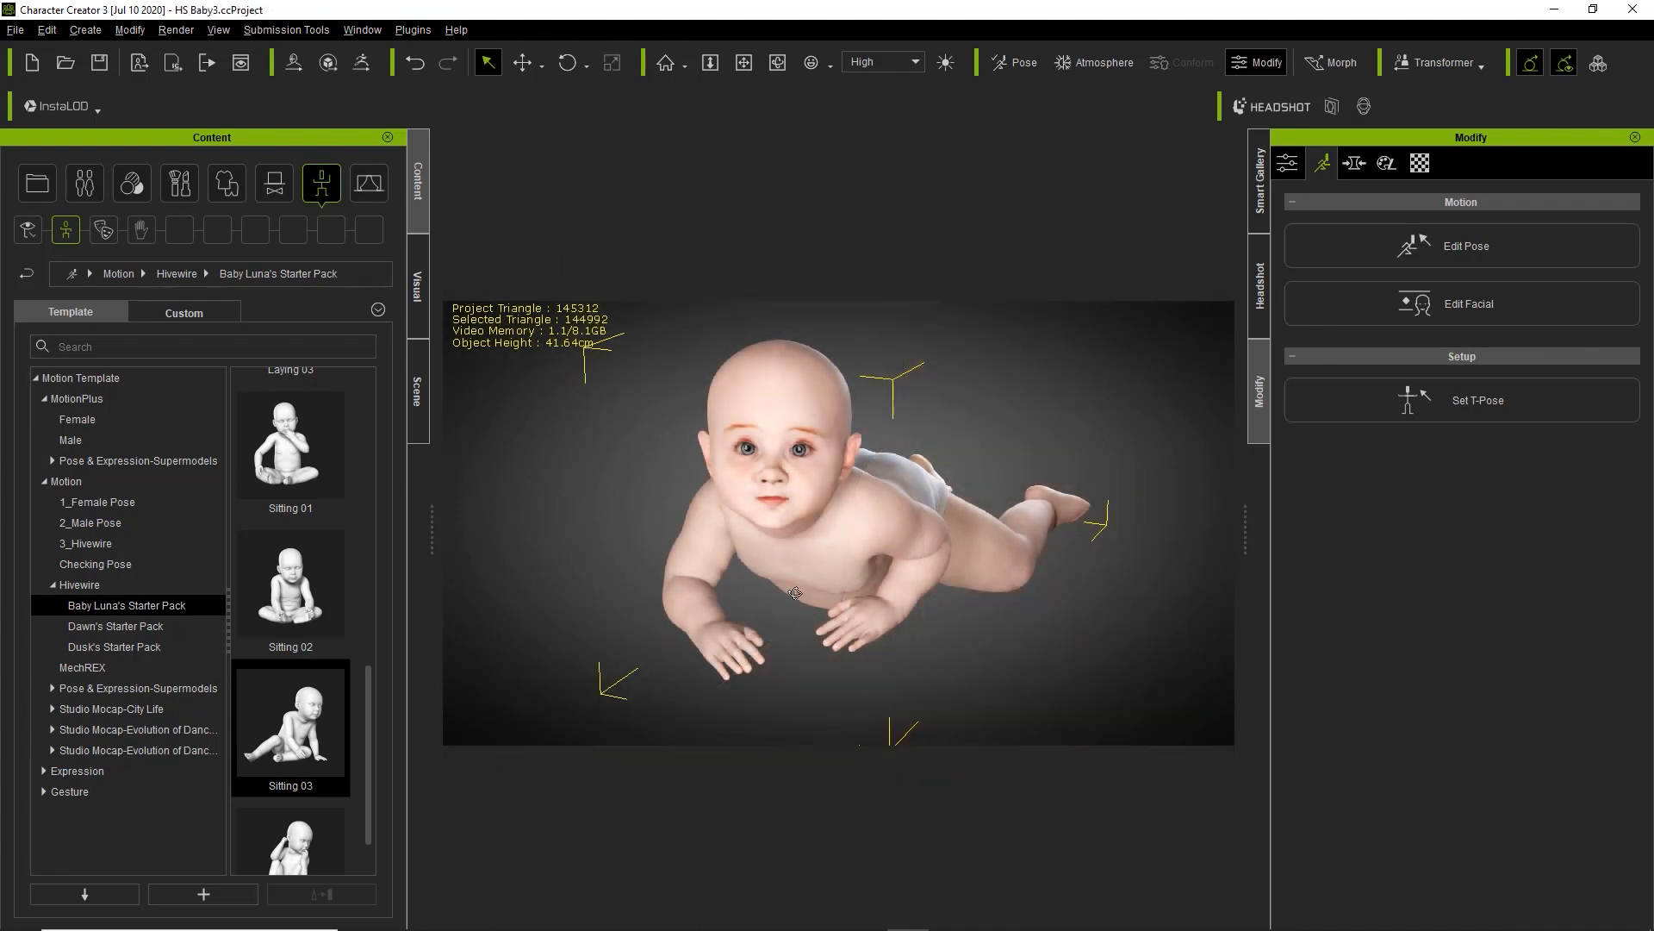
- Examine the creeping baby in the HS Baby3 project from the front, from the side and up close
right_click_drag(795, 593, 801, 554)
middle_click_drag(801, 554, 809, 598)
right_click_drag(809, 598, 805, 534)
right_click_drag(975, 635, 786, 612)
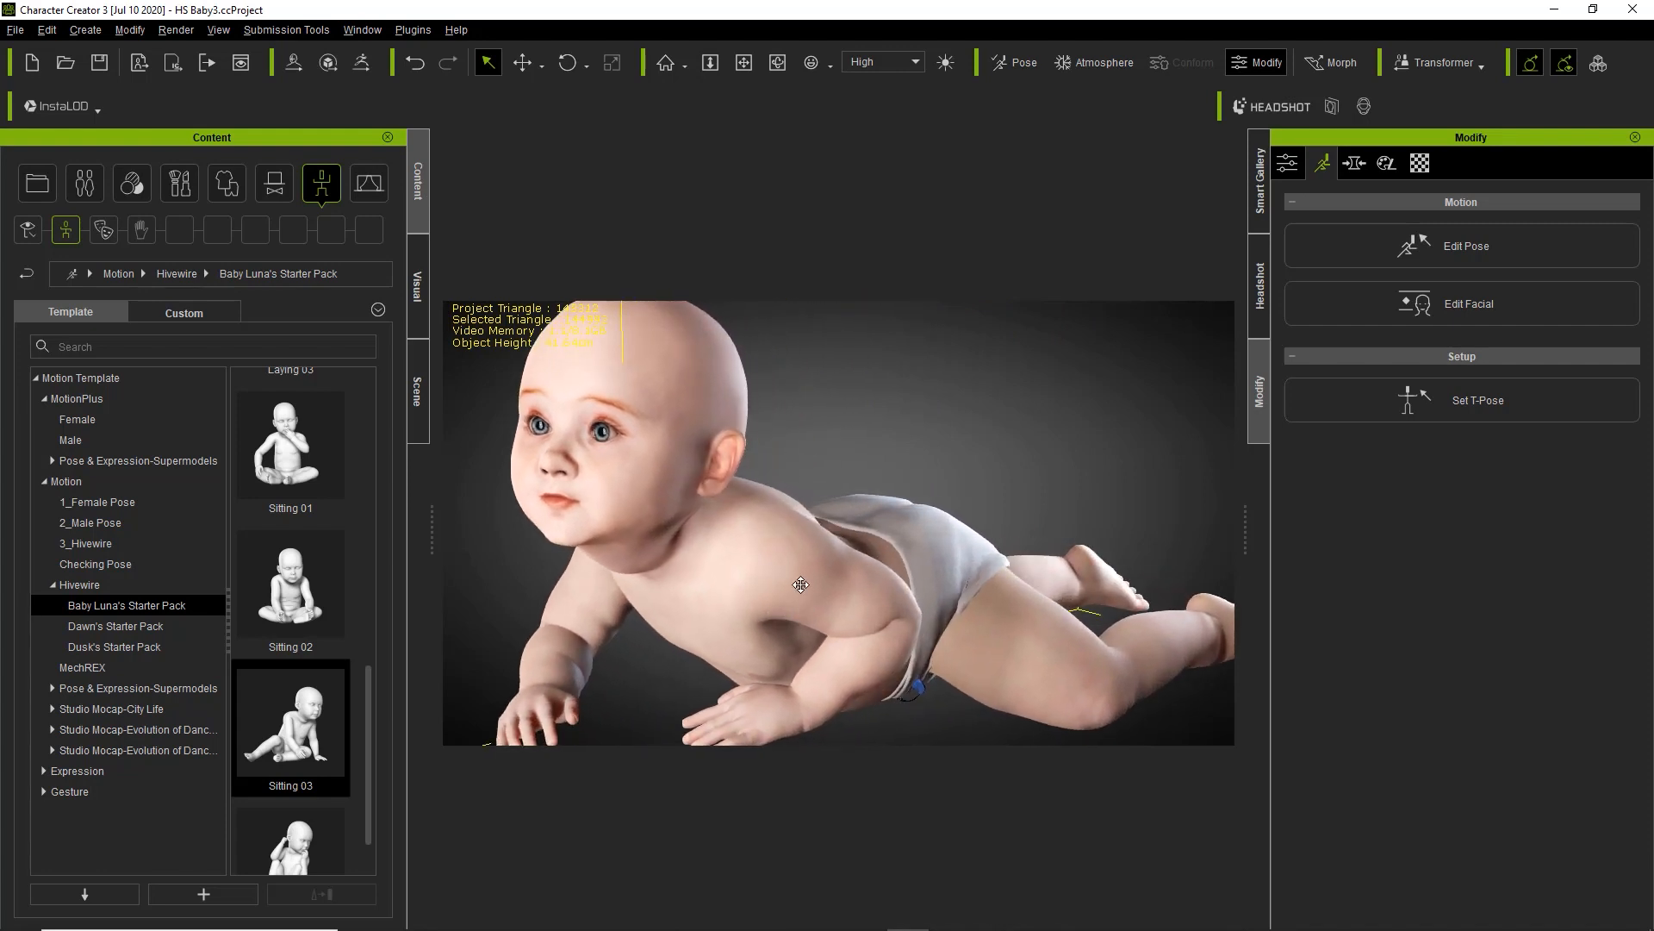
middle_click_drag(786, 612, 820, 571)
right_click_drag(646, 521, 820, 522)
middle_click_drag(819, 522, 798, 532)
right_click_drag(797, 533, 800, 546, "alt")
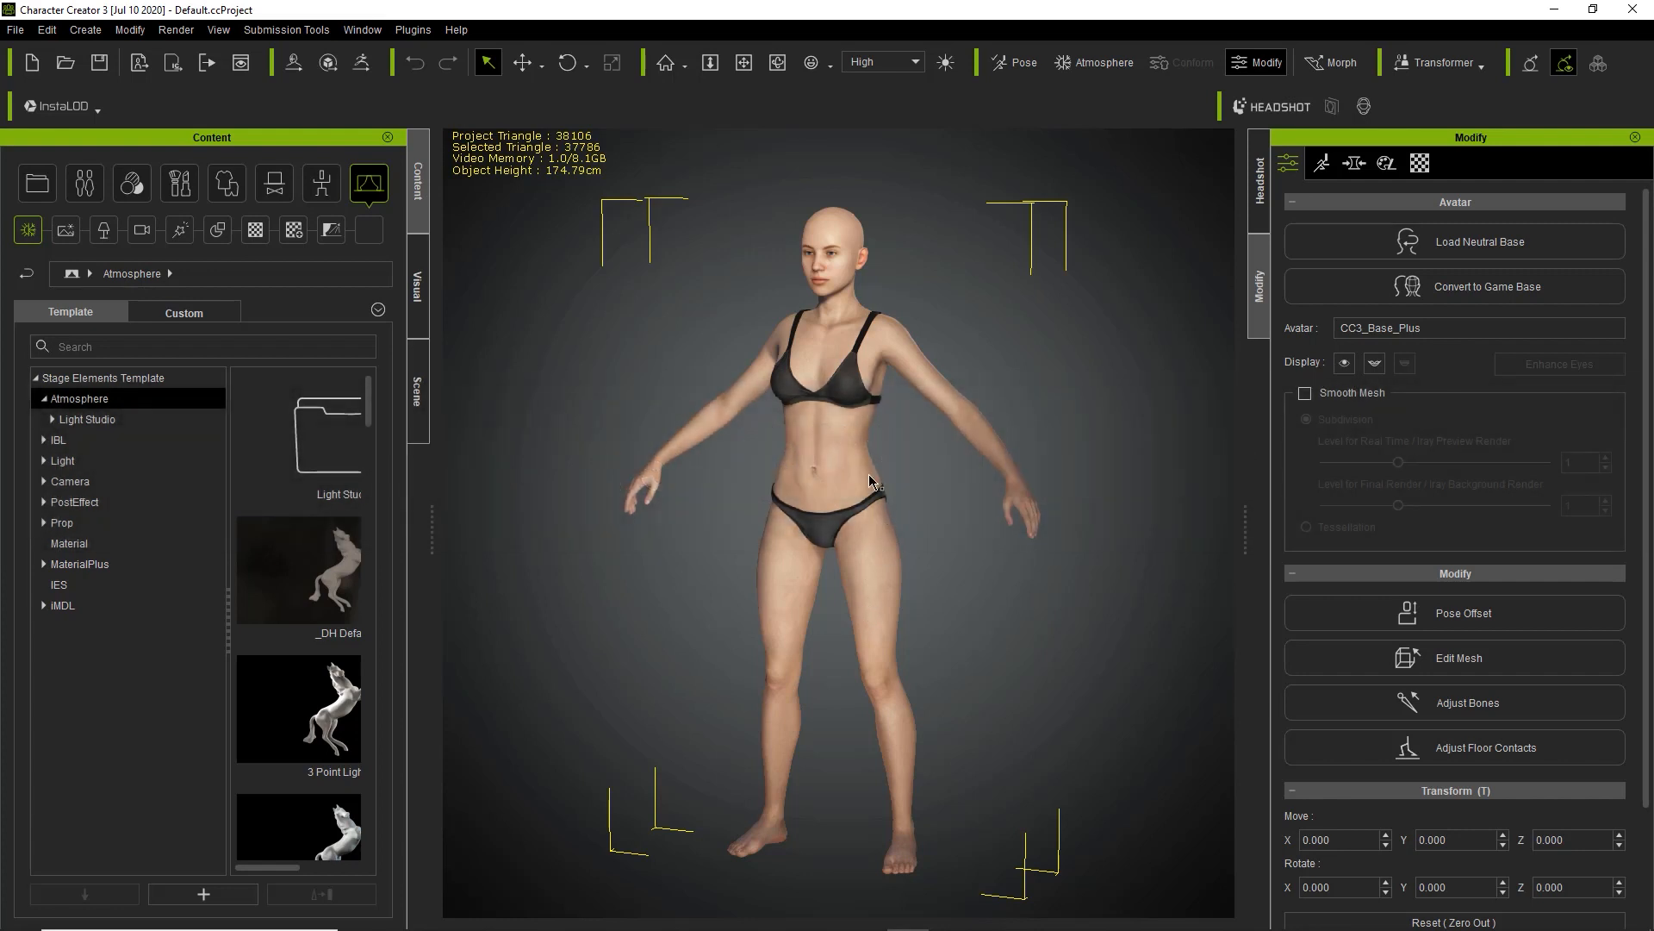
- Load the CC3 neutral base without saving the current project, using the Replace All option
scroll(865, 405, "up", 5)
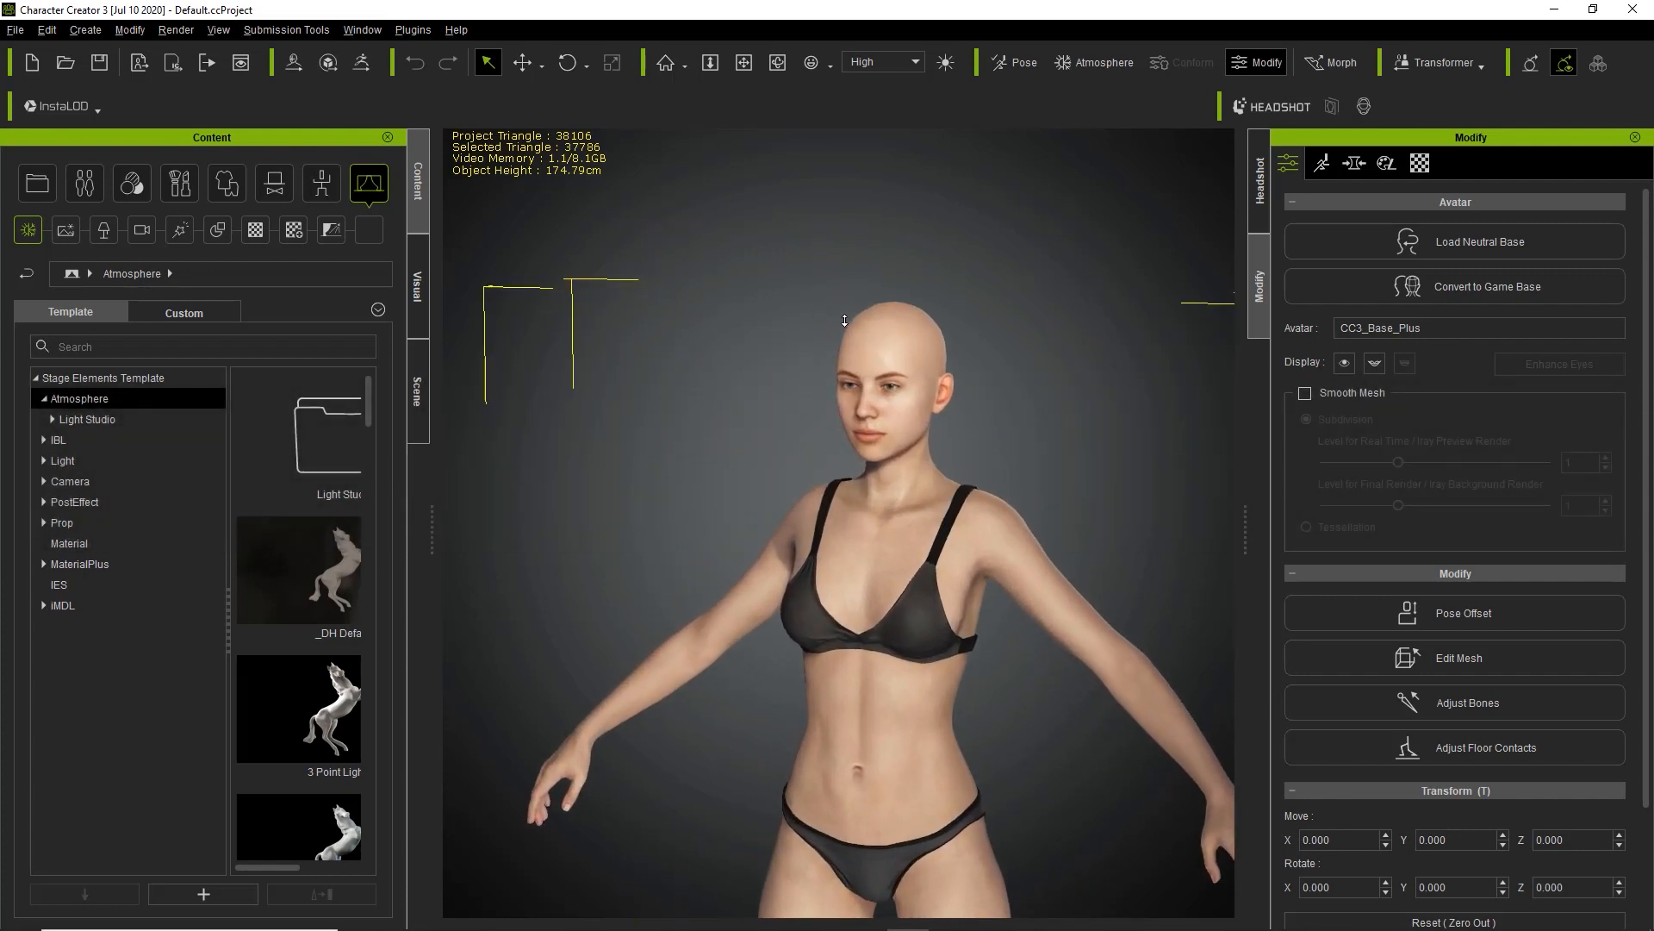
scroll(857, 397, "up", 4)
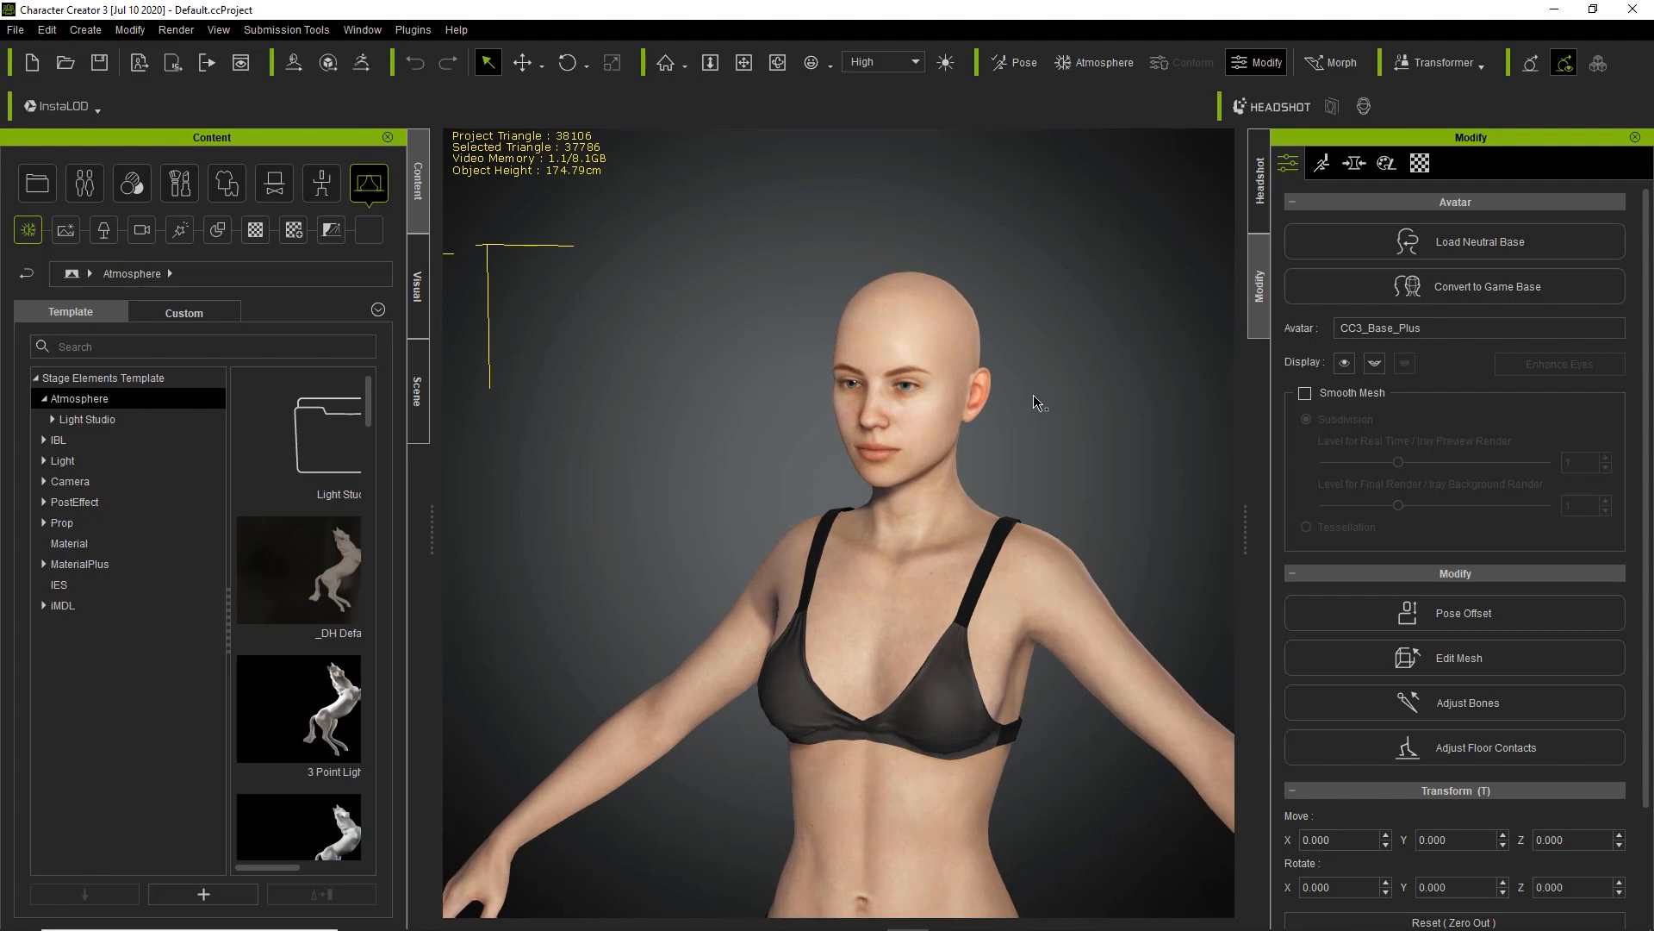
left_click(131, 30)
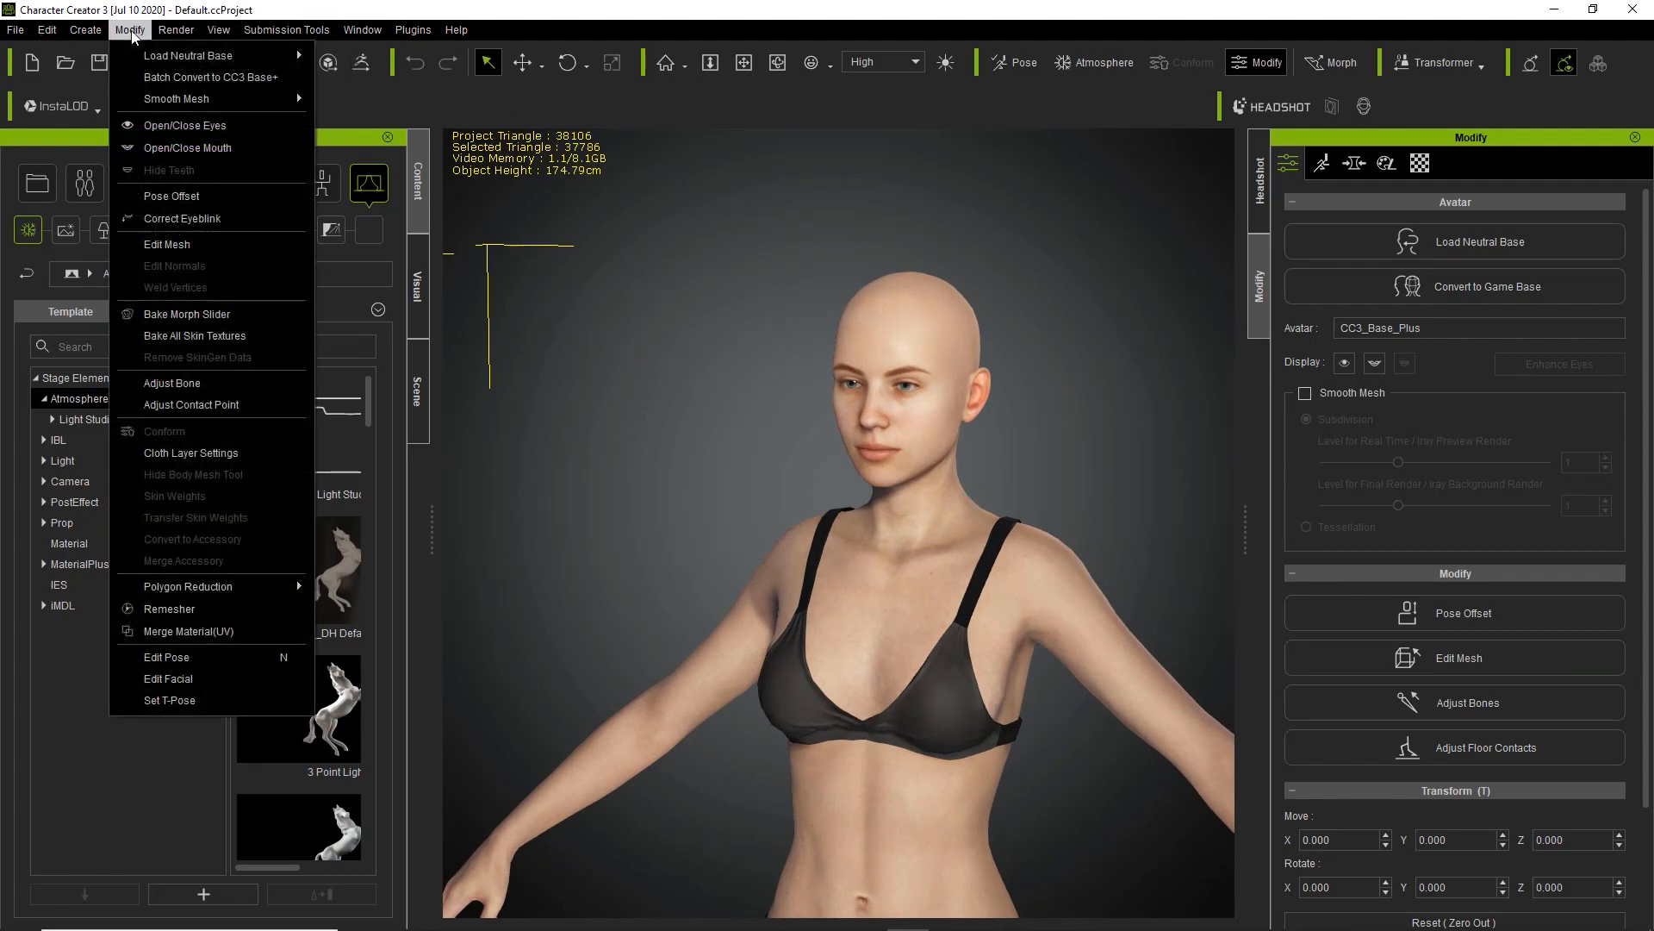
mouse_move(259, 55)
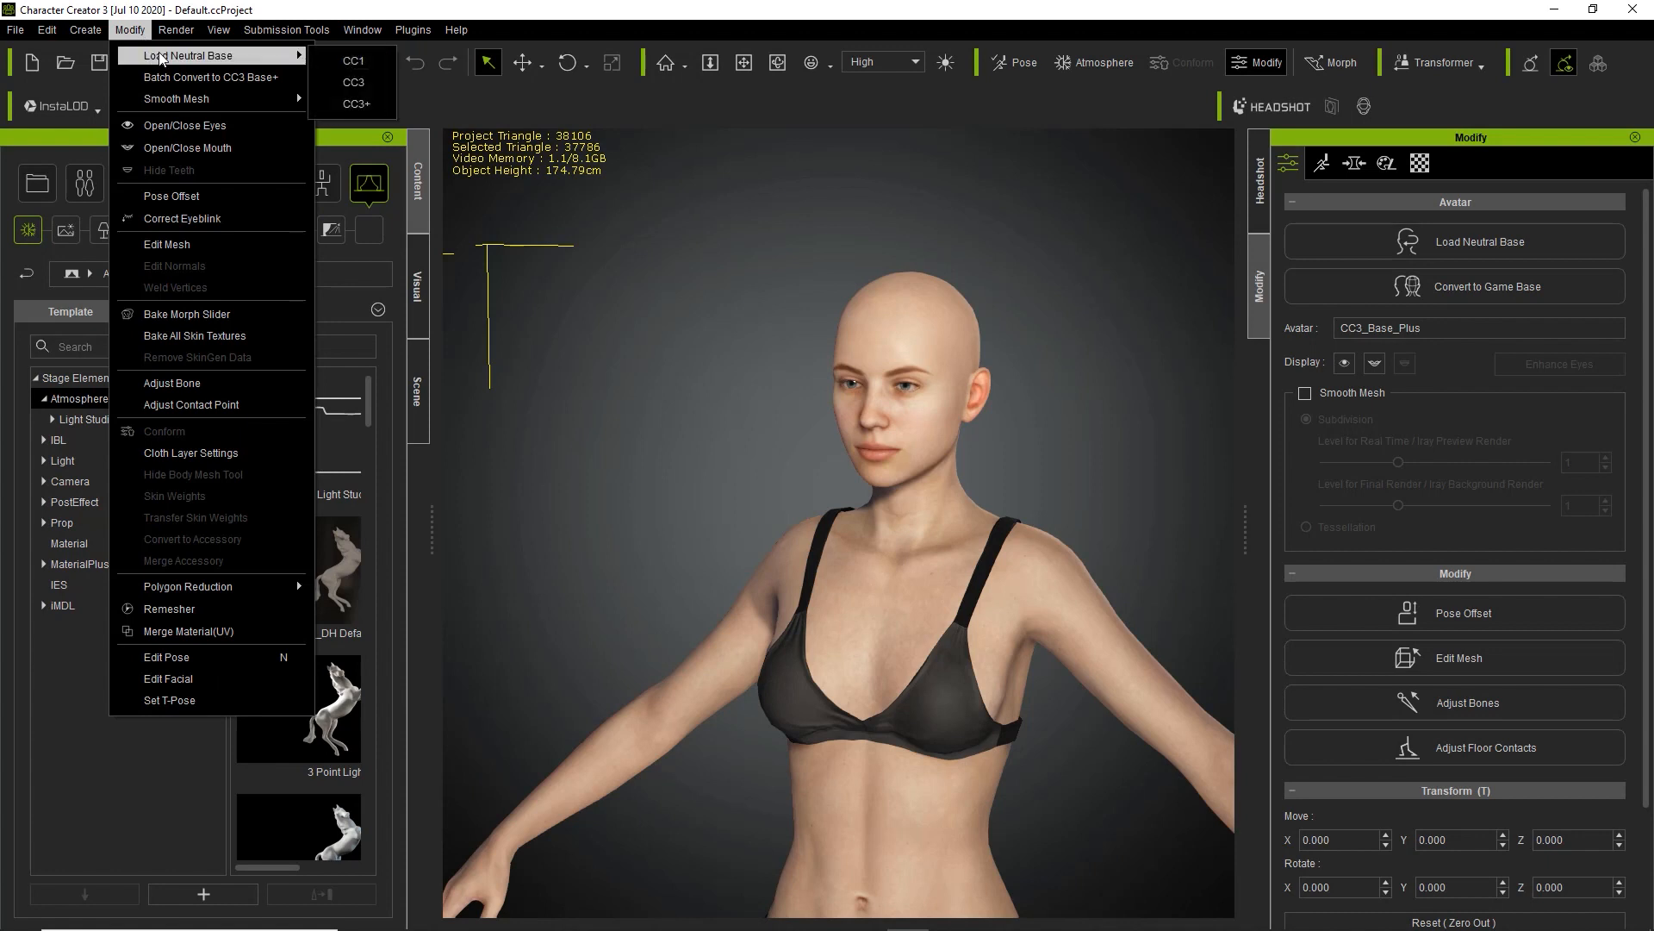
left_click(356, 86)
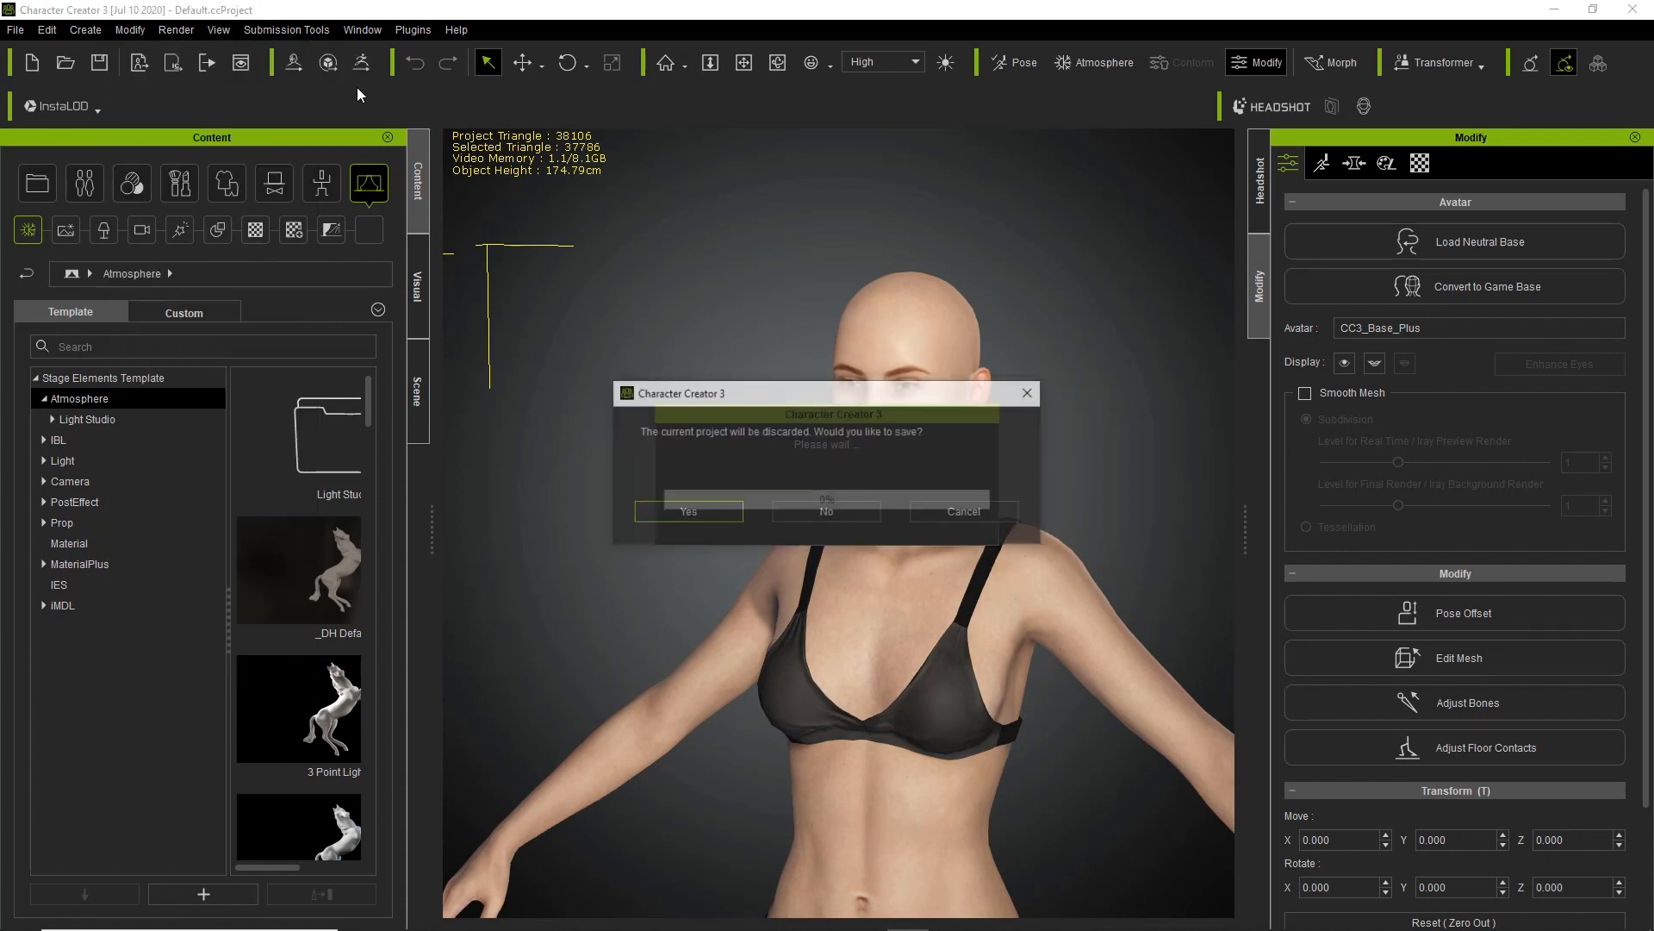
left_click(841, 502)
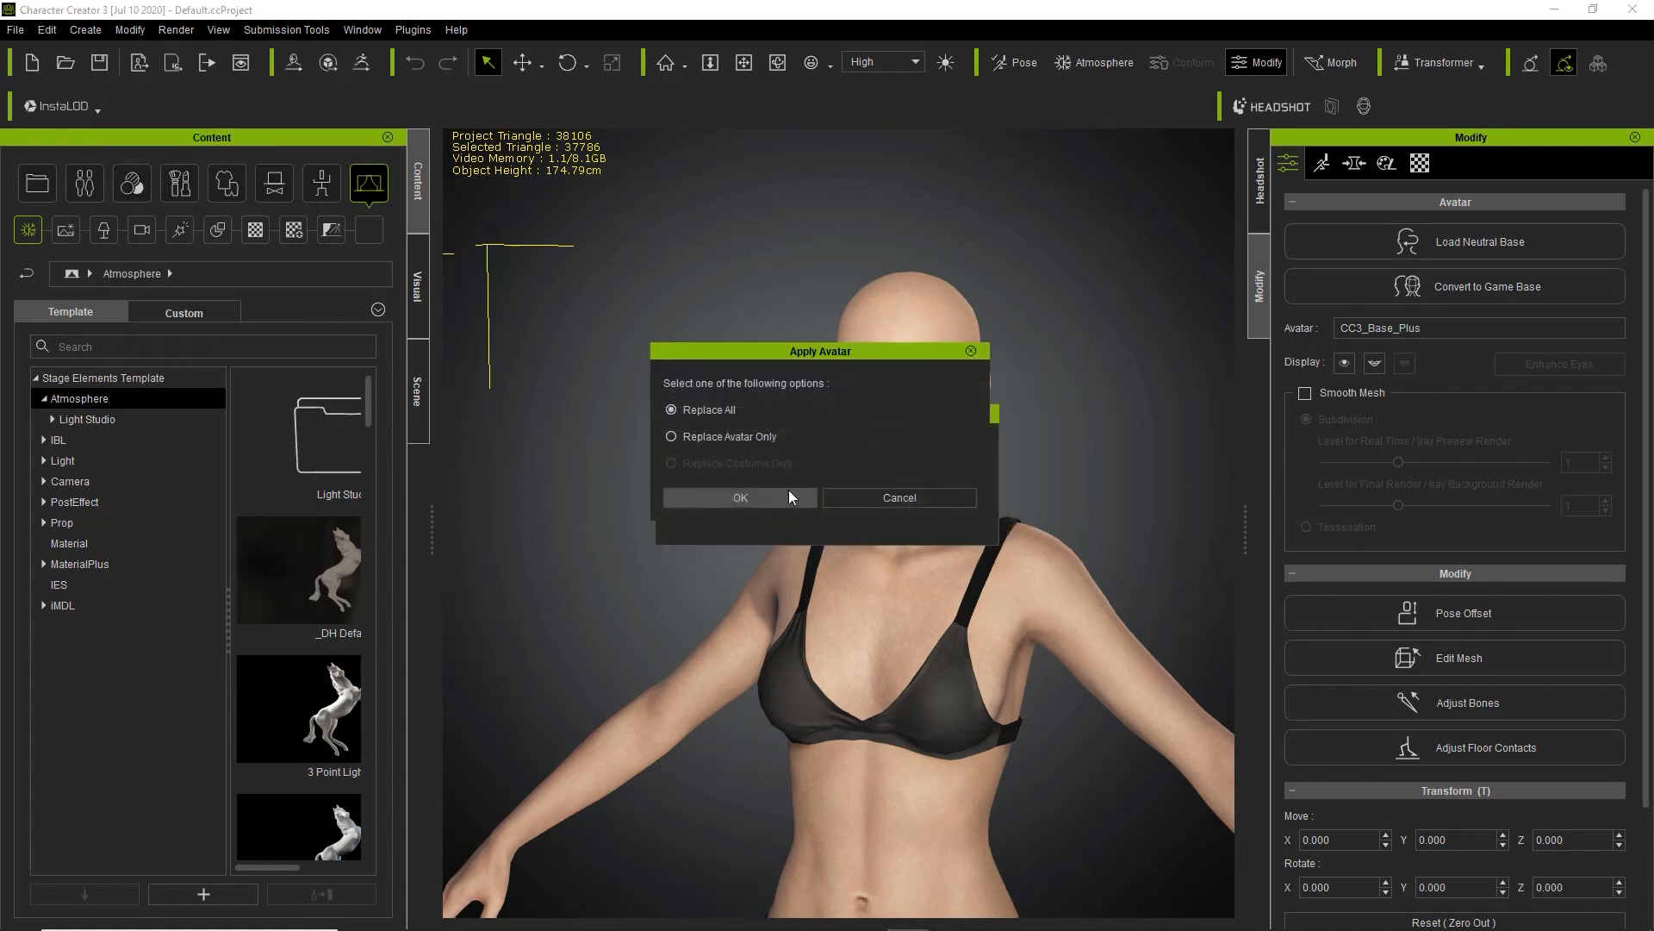
left_click(763, 493)
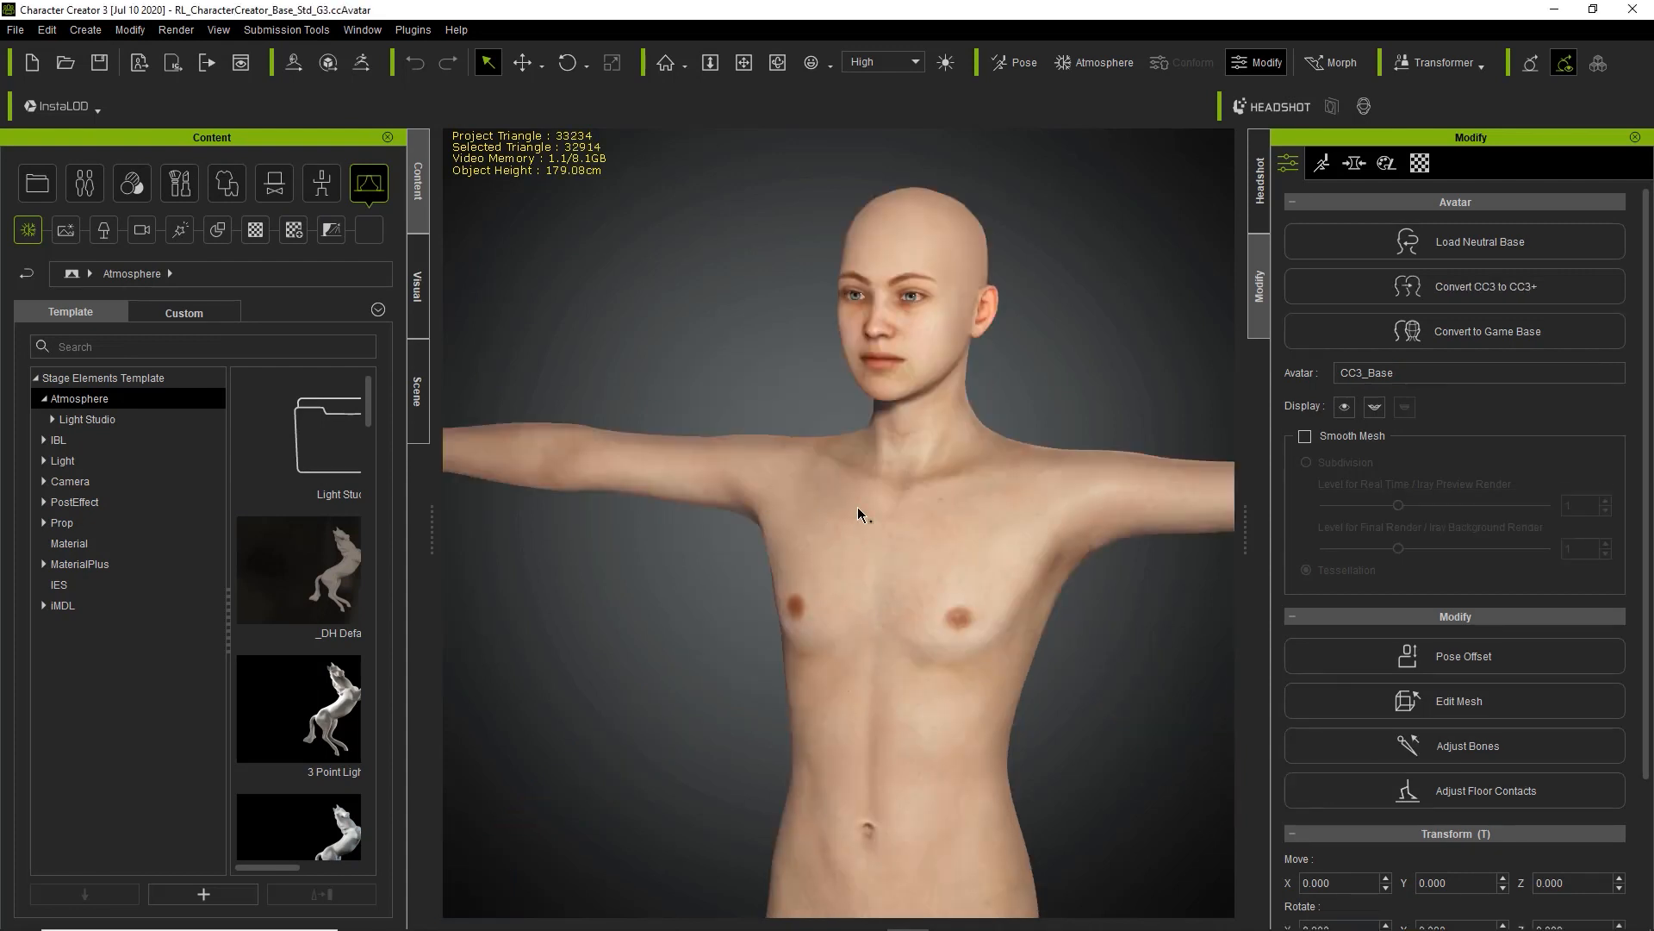
- Generate a Headshot Pro head on the CC3 base from the elderly man's photo with Current body type and Clean Soft skin
right_click_drag(1083, 558, 953, 510)
middle_click_drag(953, 510, 924, 594)
right_click_drag(923, 595, 1012, 574)
scroll(906, 515, "up", 4)
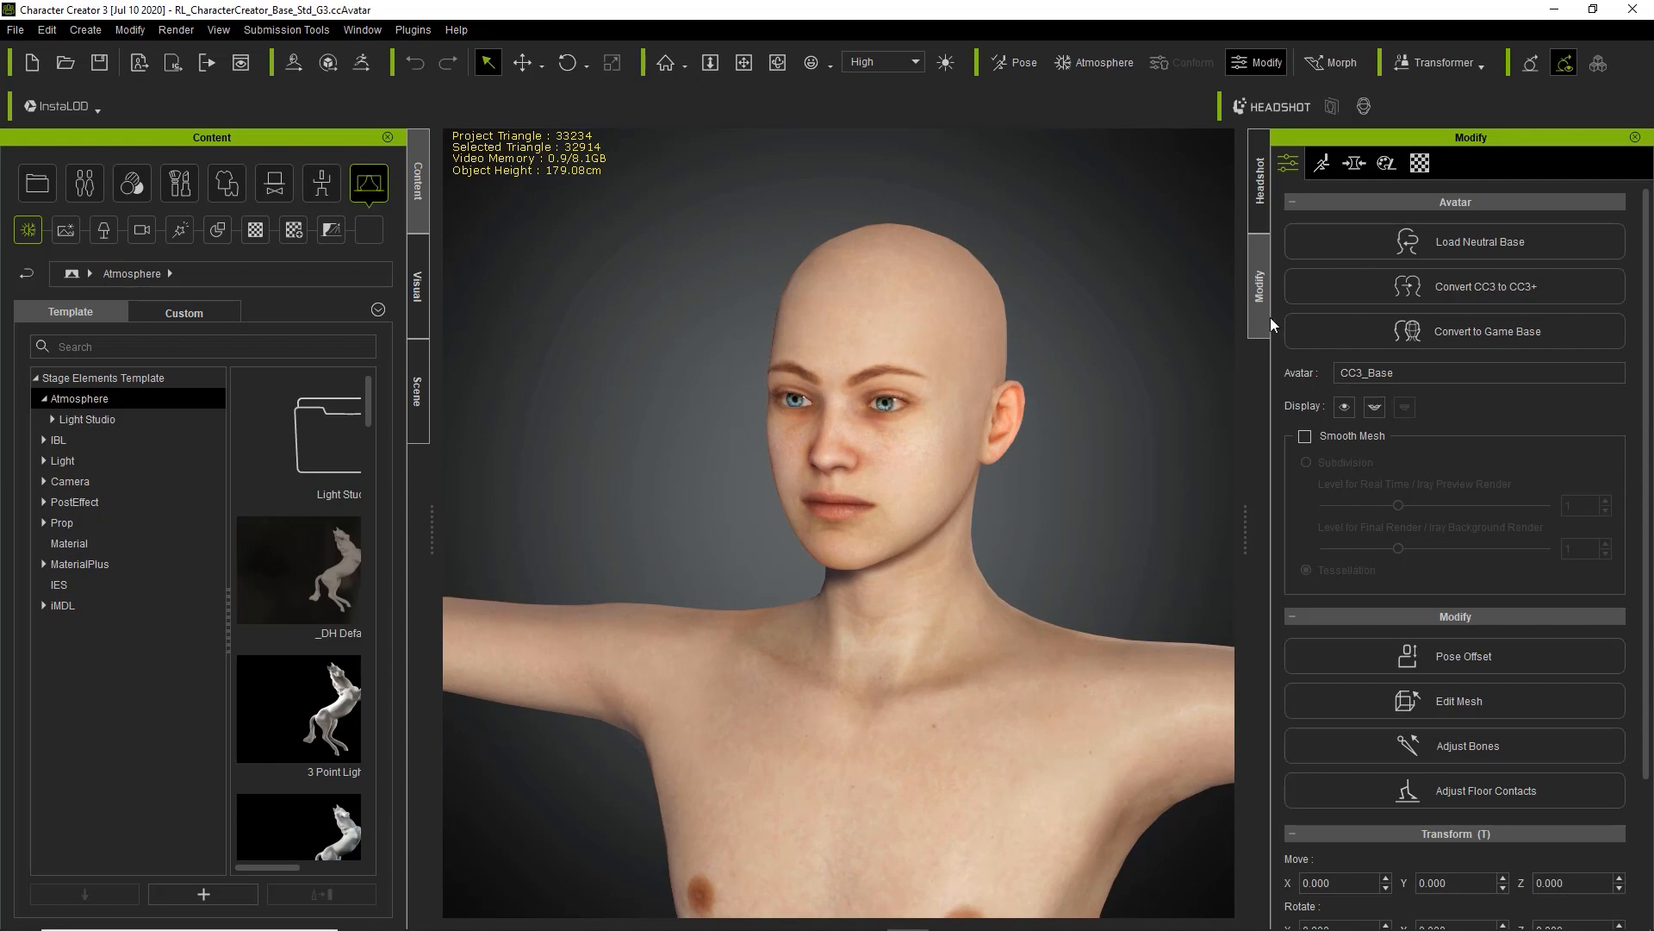
left_click(1258, 189)
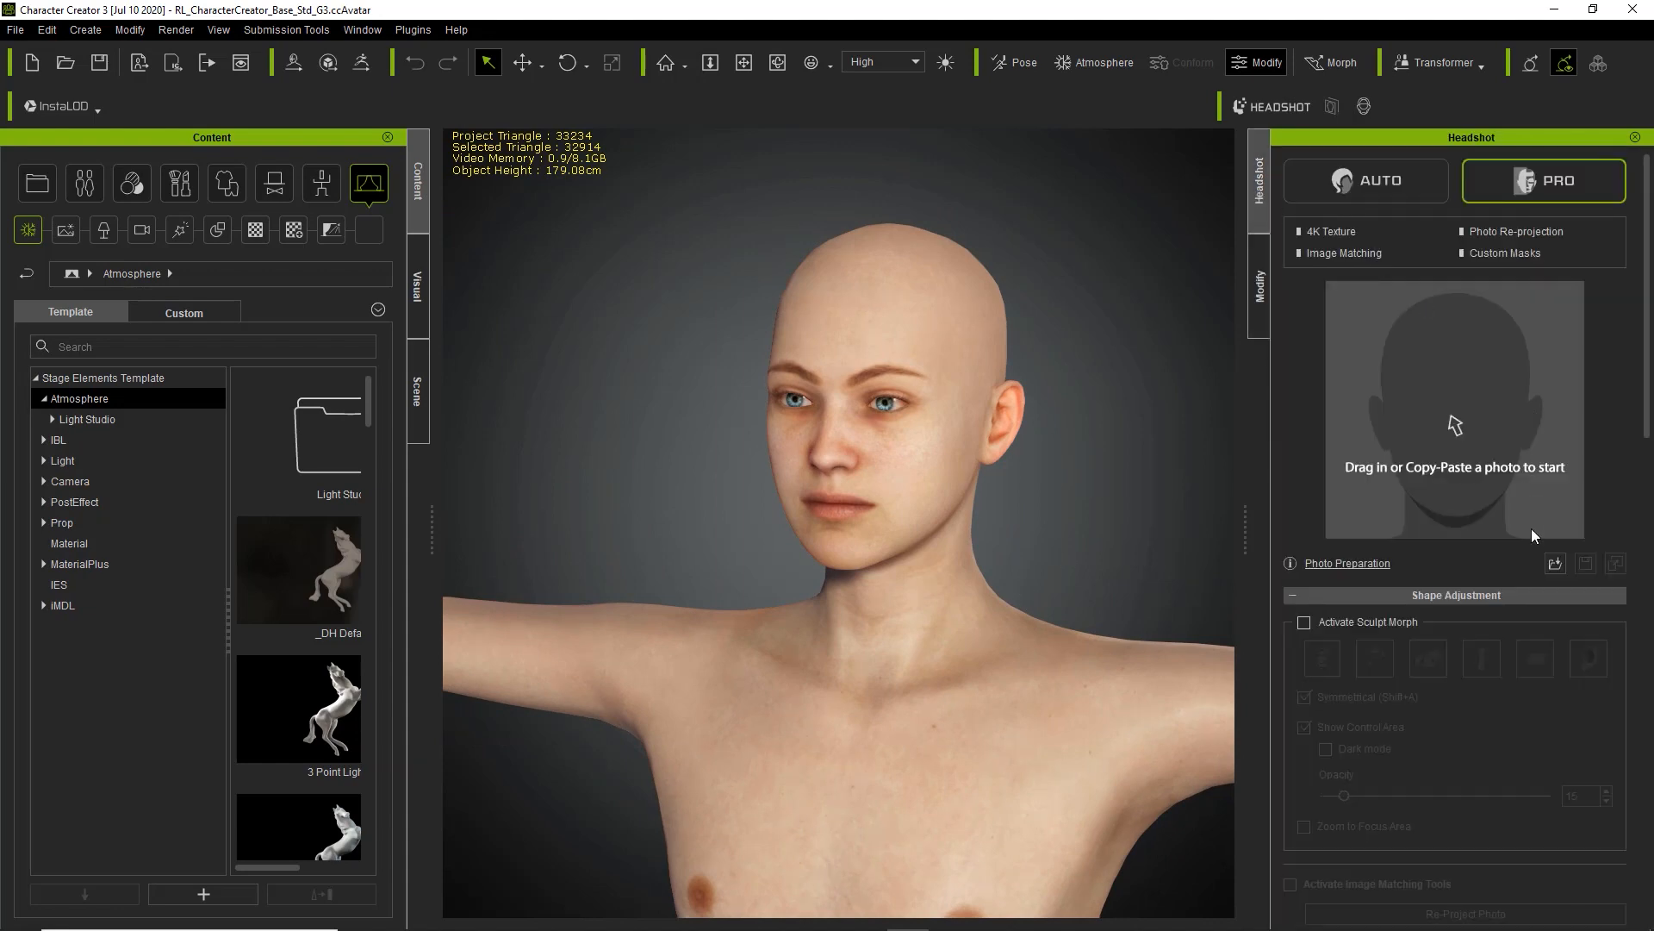
left_click(1556, 565)
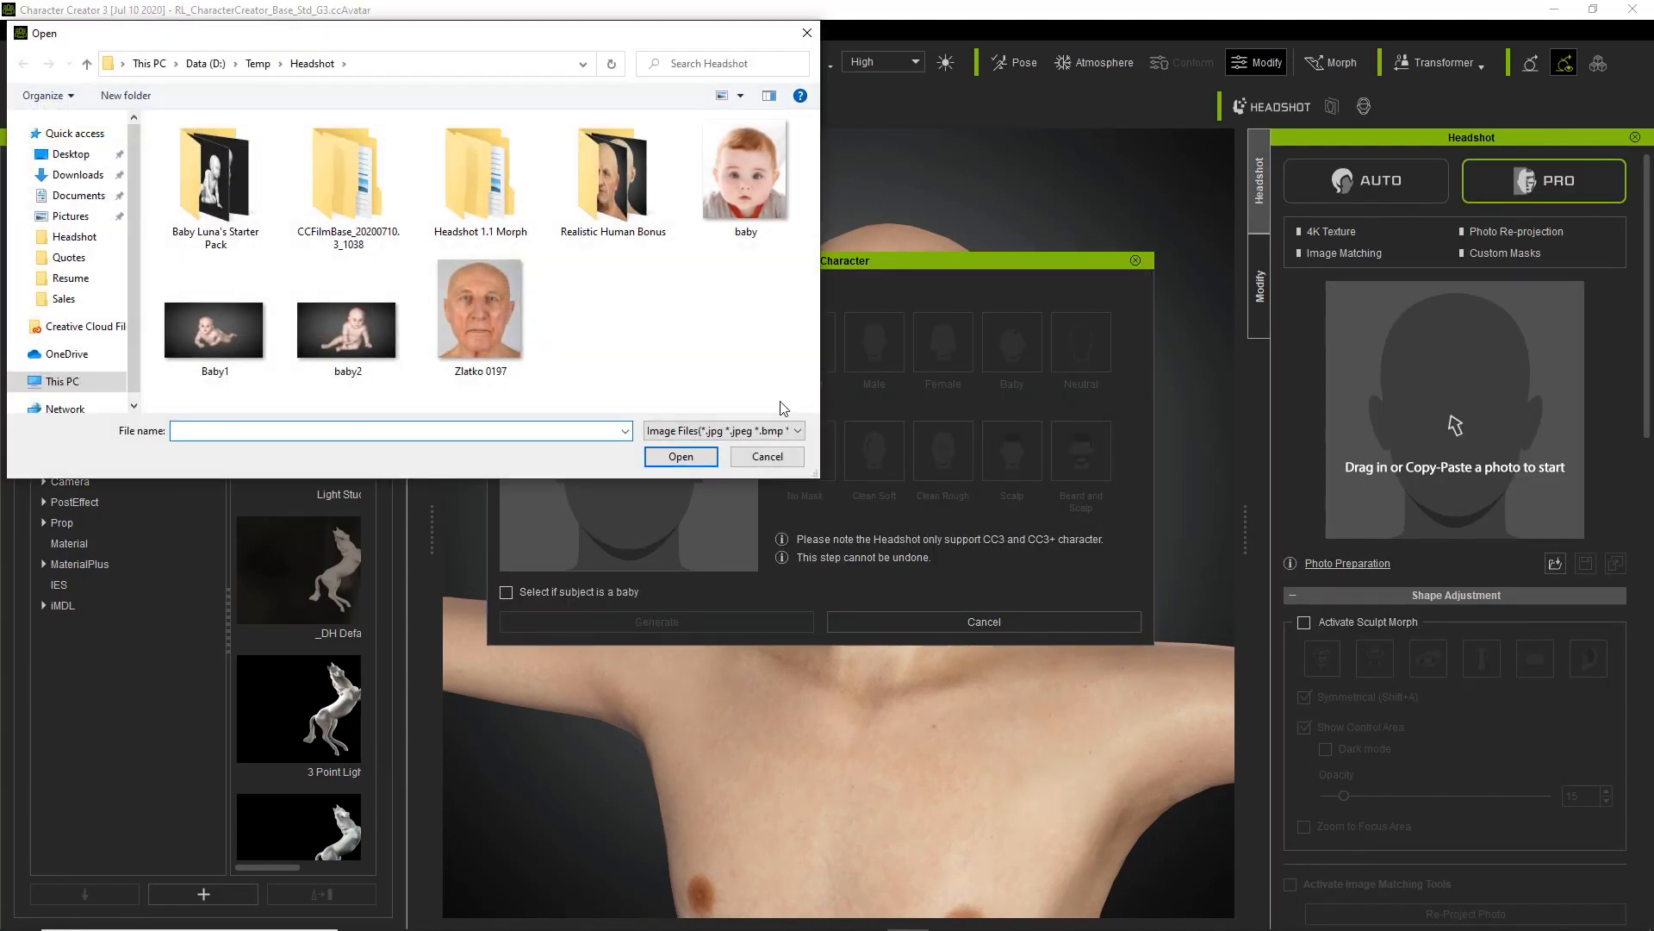
double_click(482, 303)
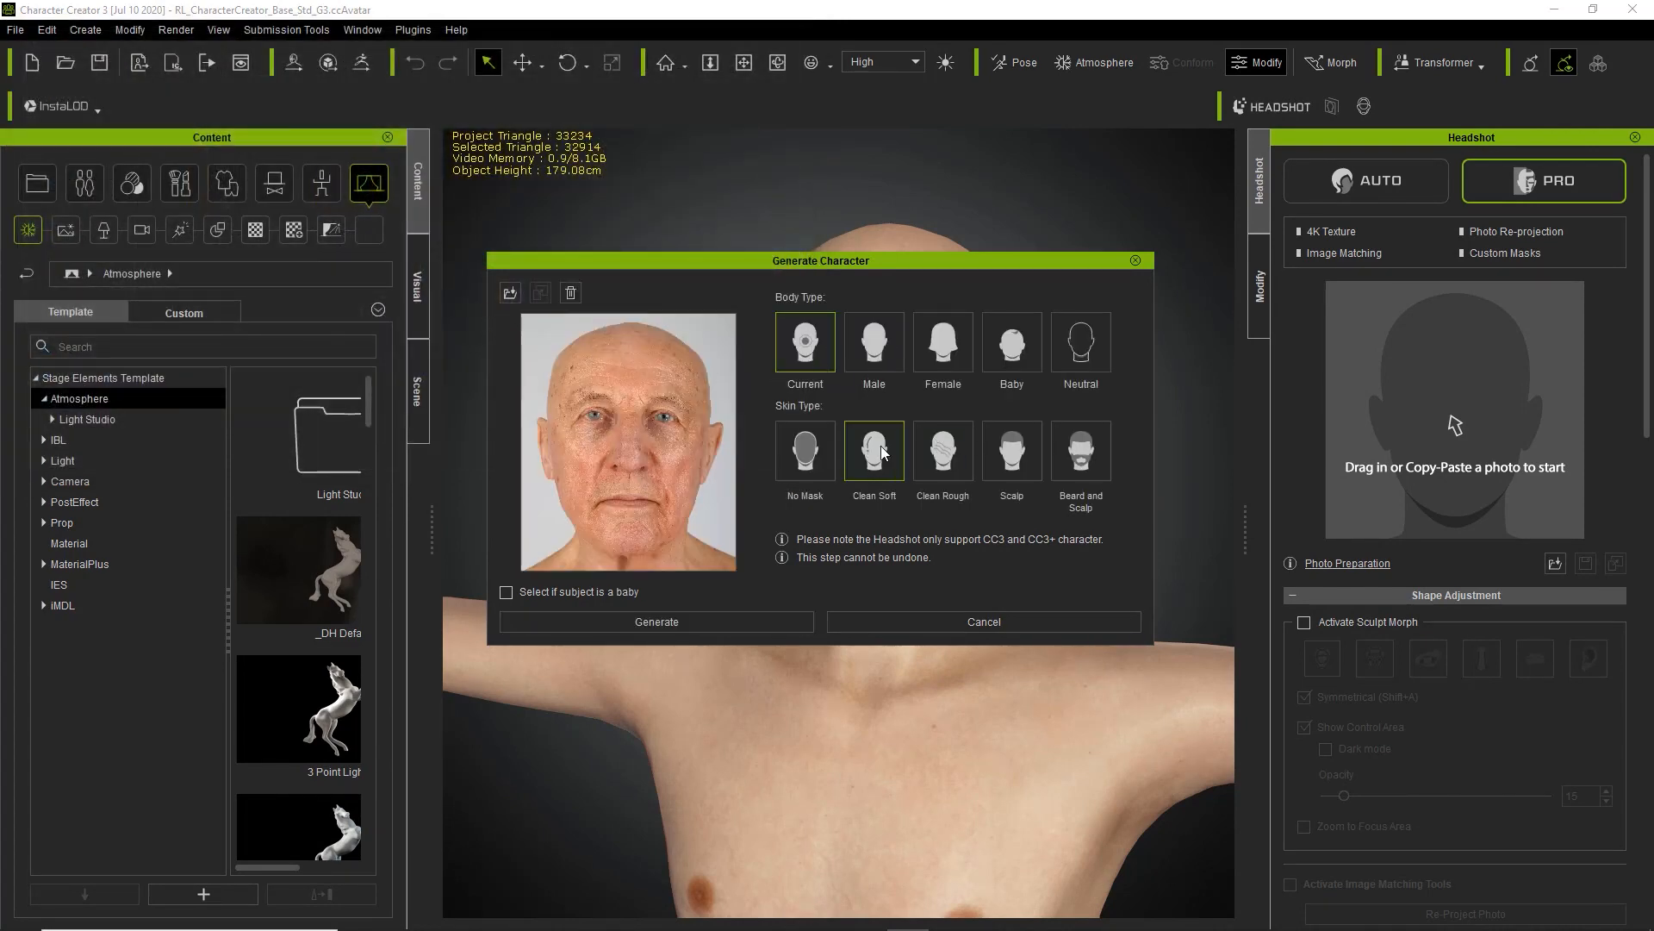
left_click(722, 621)
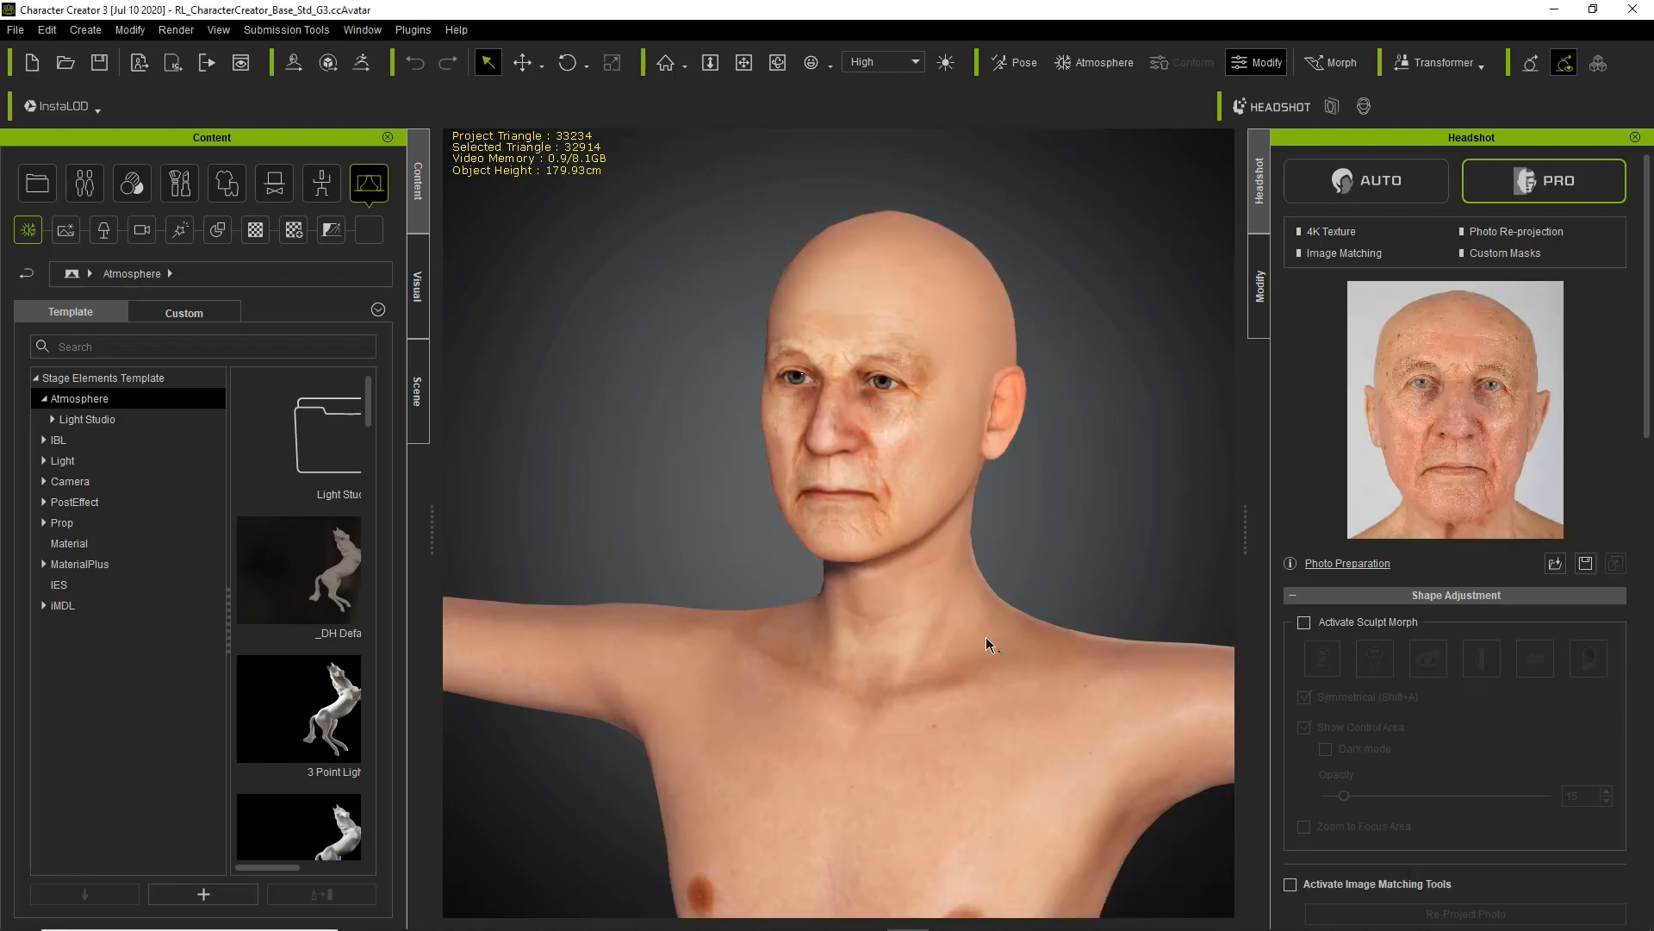
- Examine the skin blending between face, jaw and neck on the CC3 head in profile, with the auxiliary light turned on
right_click_drag(1045, 598, 719, 647)
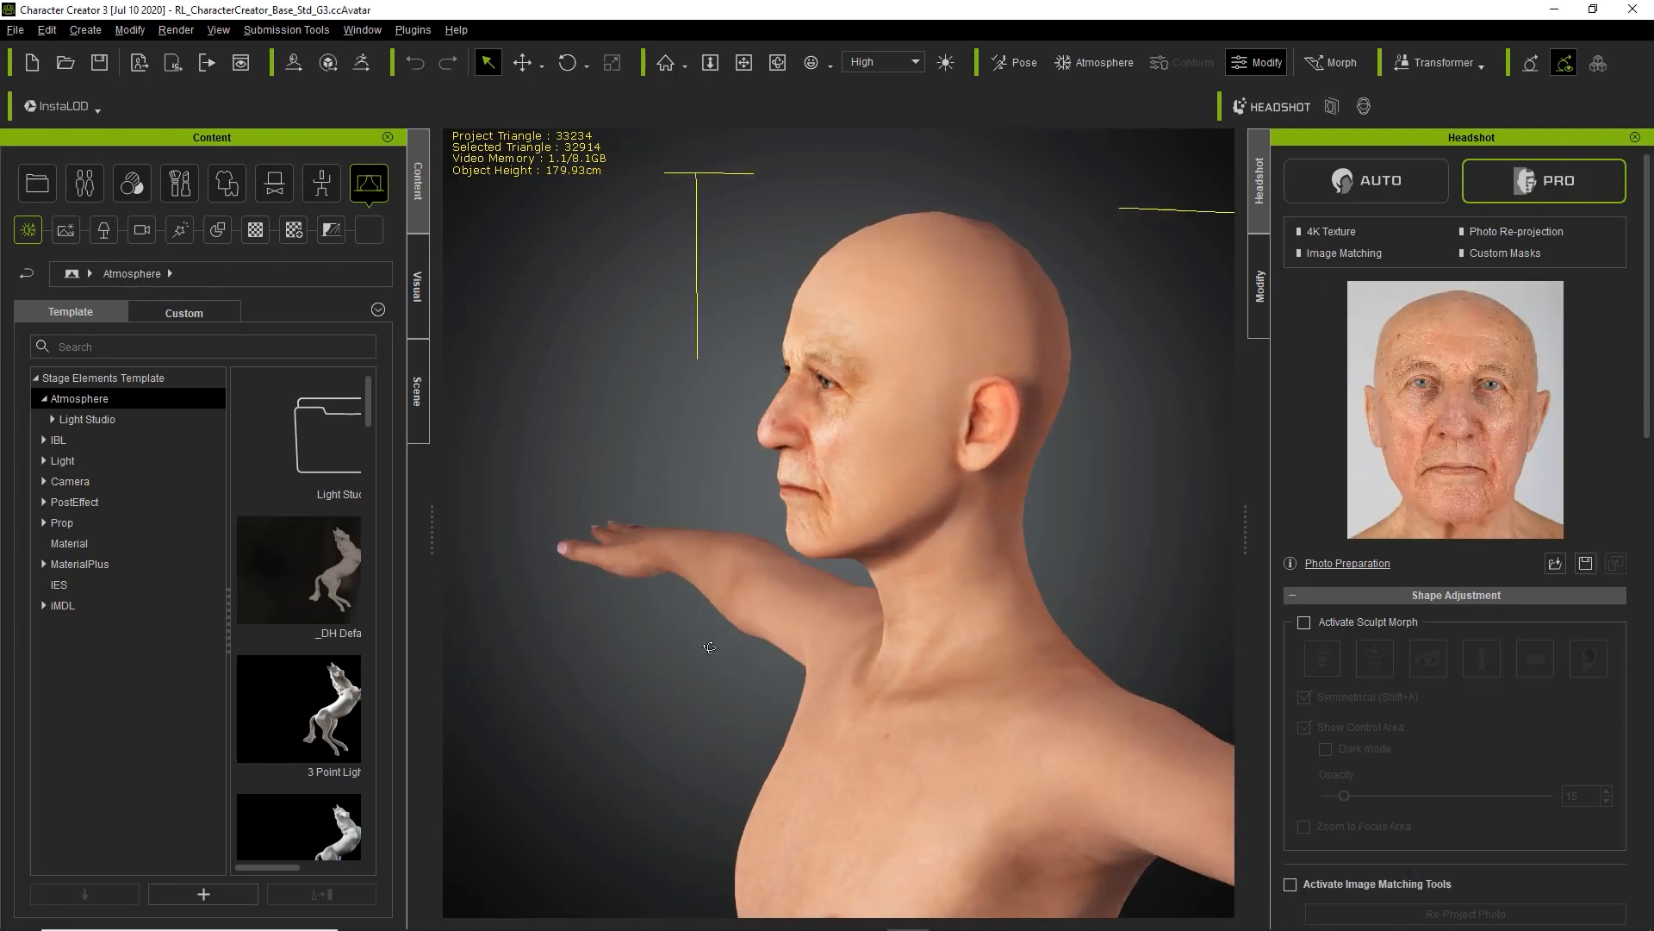
scroll(981, 656, "up", 5)
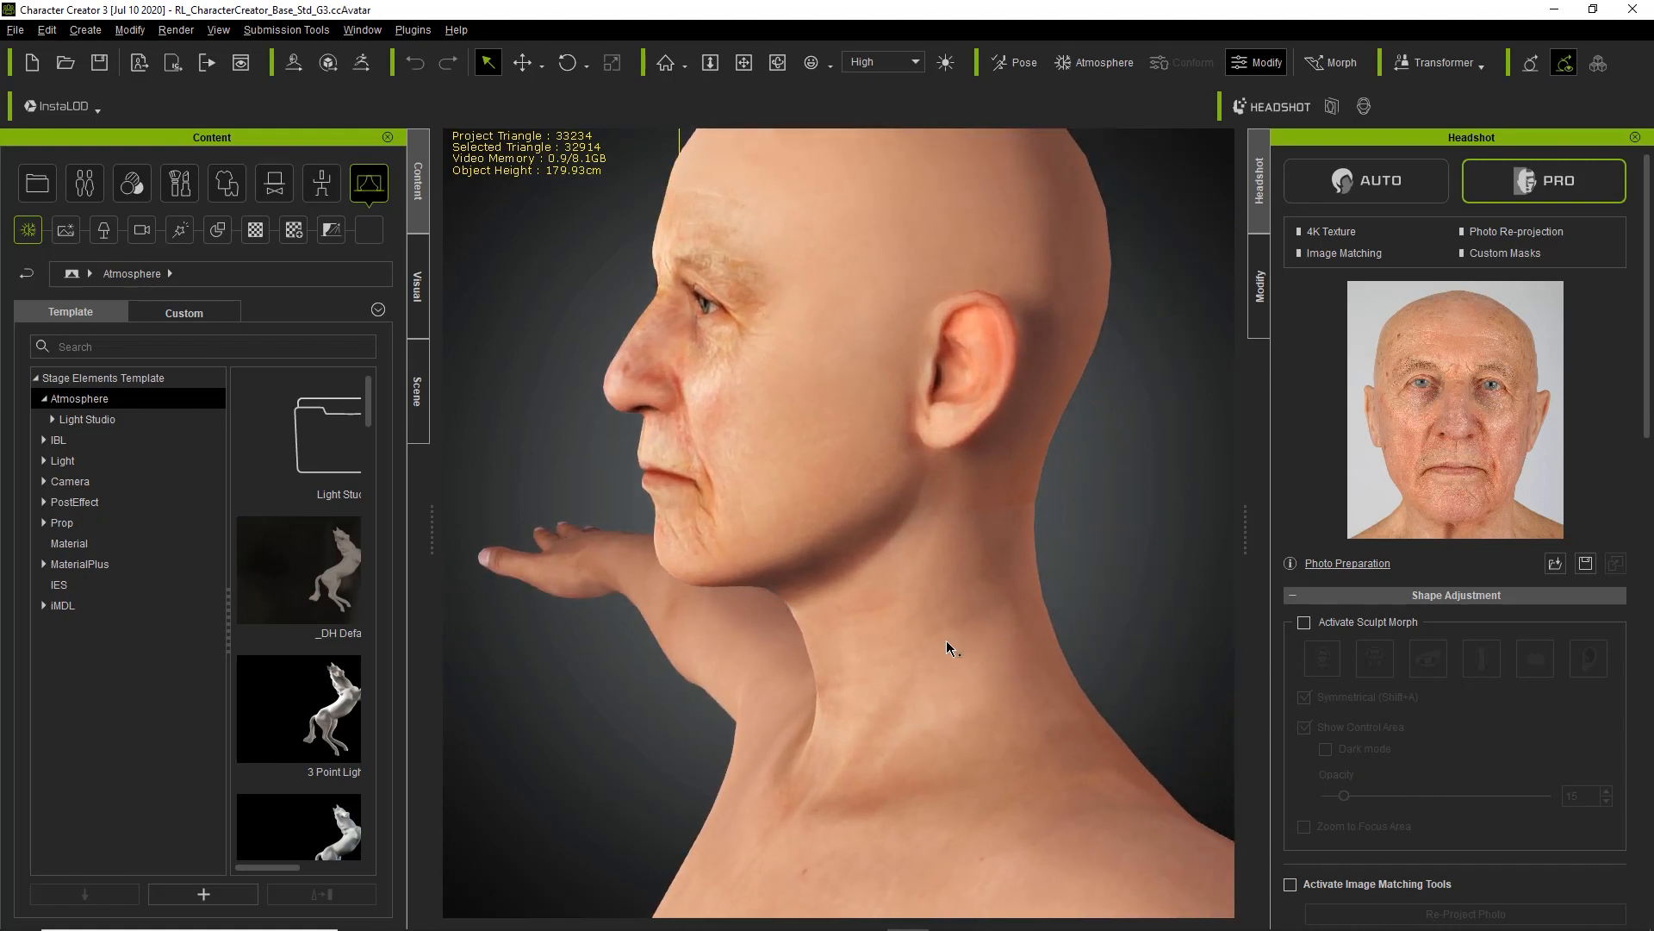
right_click_drag(946, 639, 908, 643)
scroll(897, 615, "up", 4)
middle_click_drag(956, 588, 901, 591)
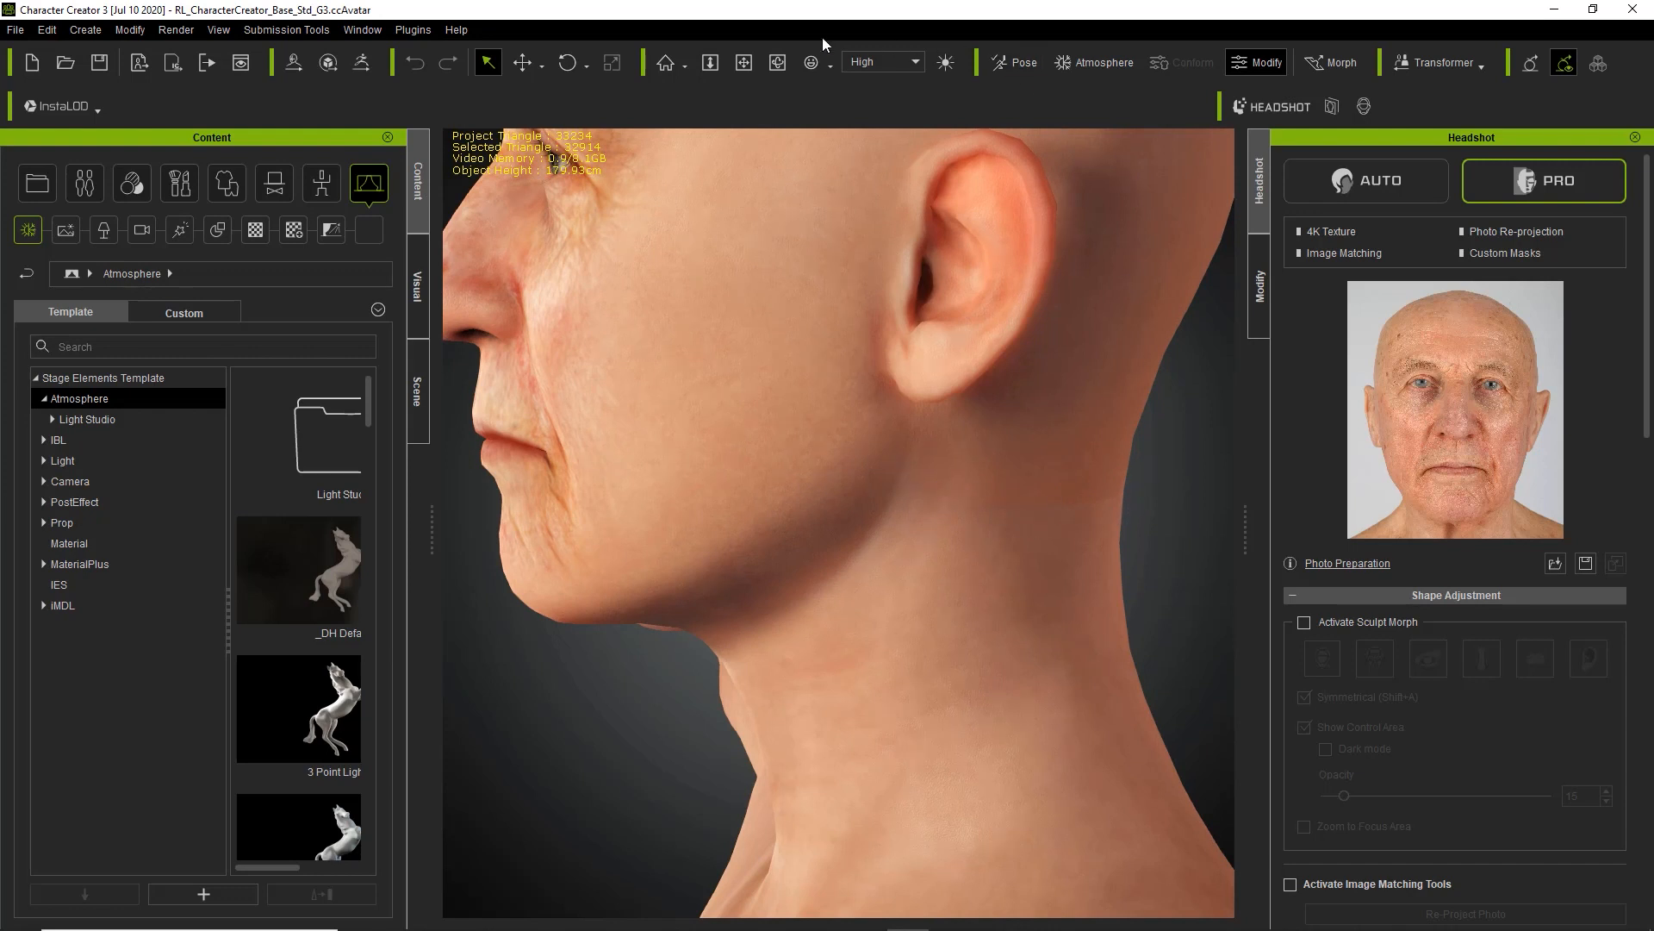
left_click(946, 63)
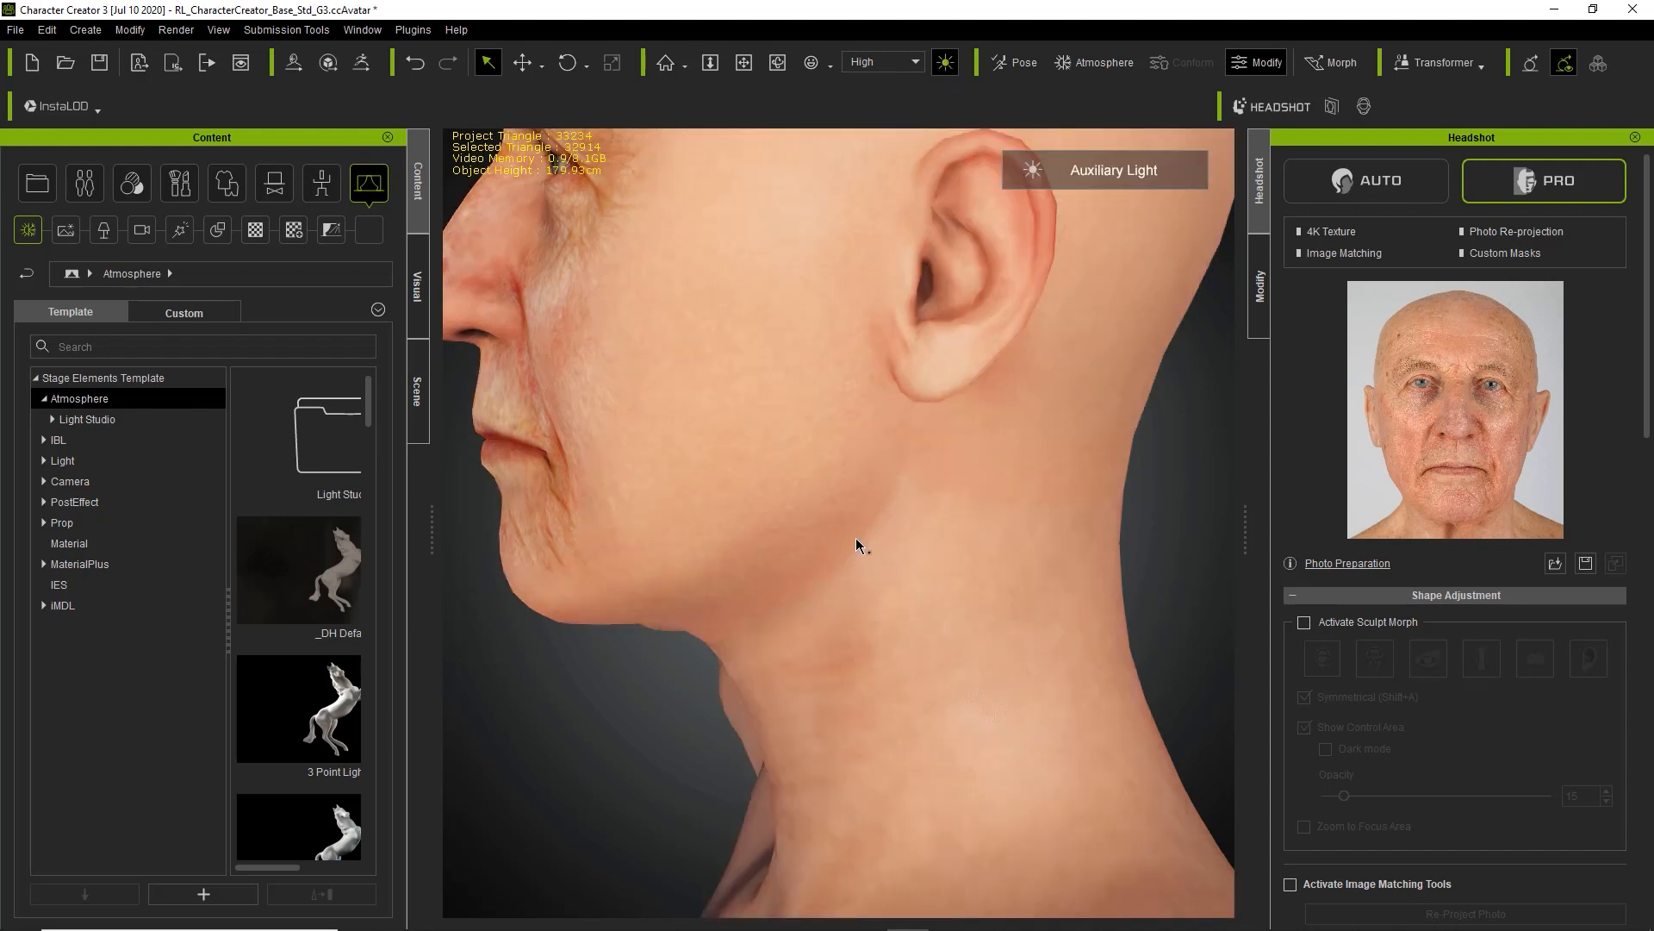
right_click_drag(856, 638, 834, 565)
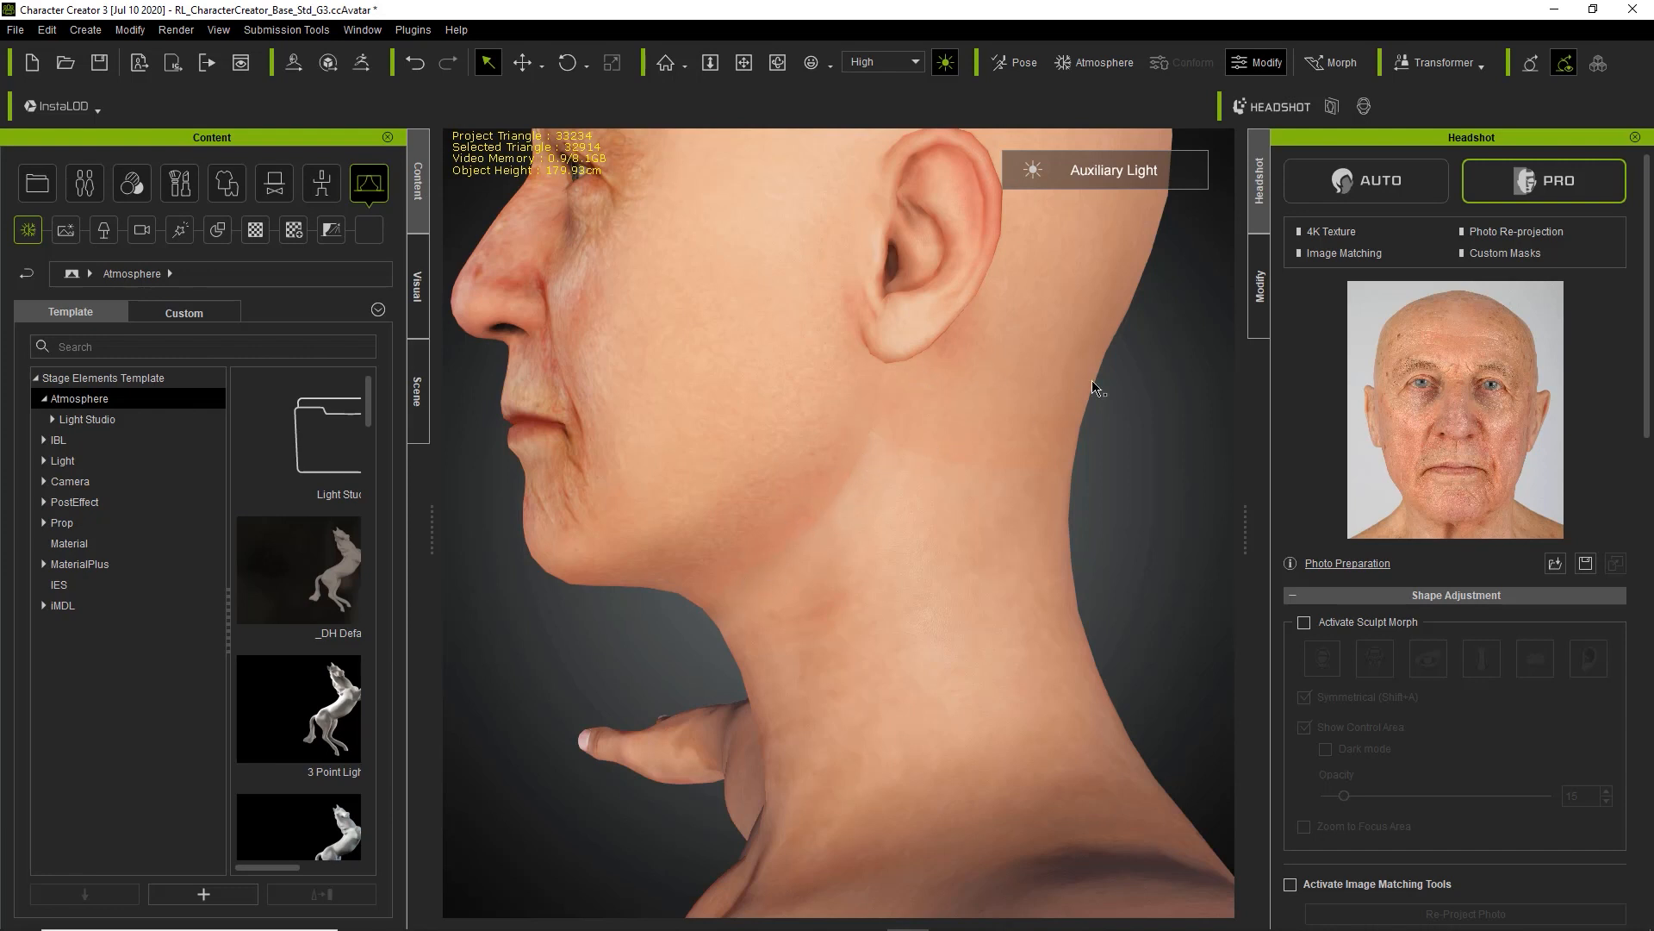
- Load the CC3+ neutral base without saving the current project and replace the existing avatar
left_click(136, 31)
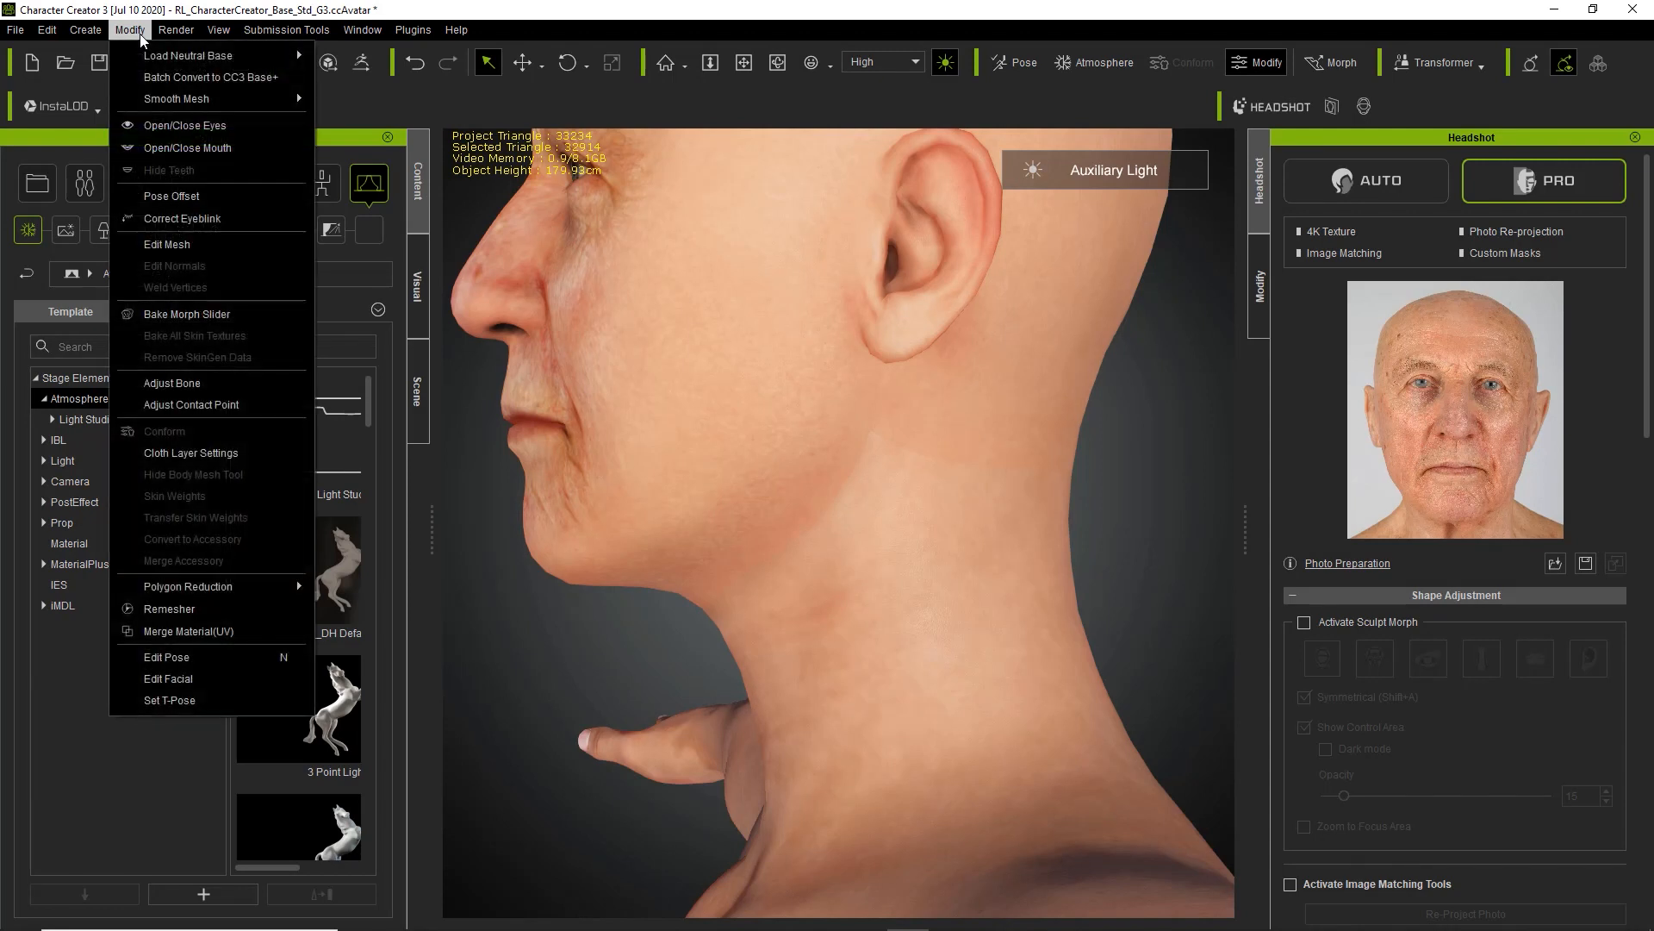
mouse_move(284, 55)
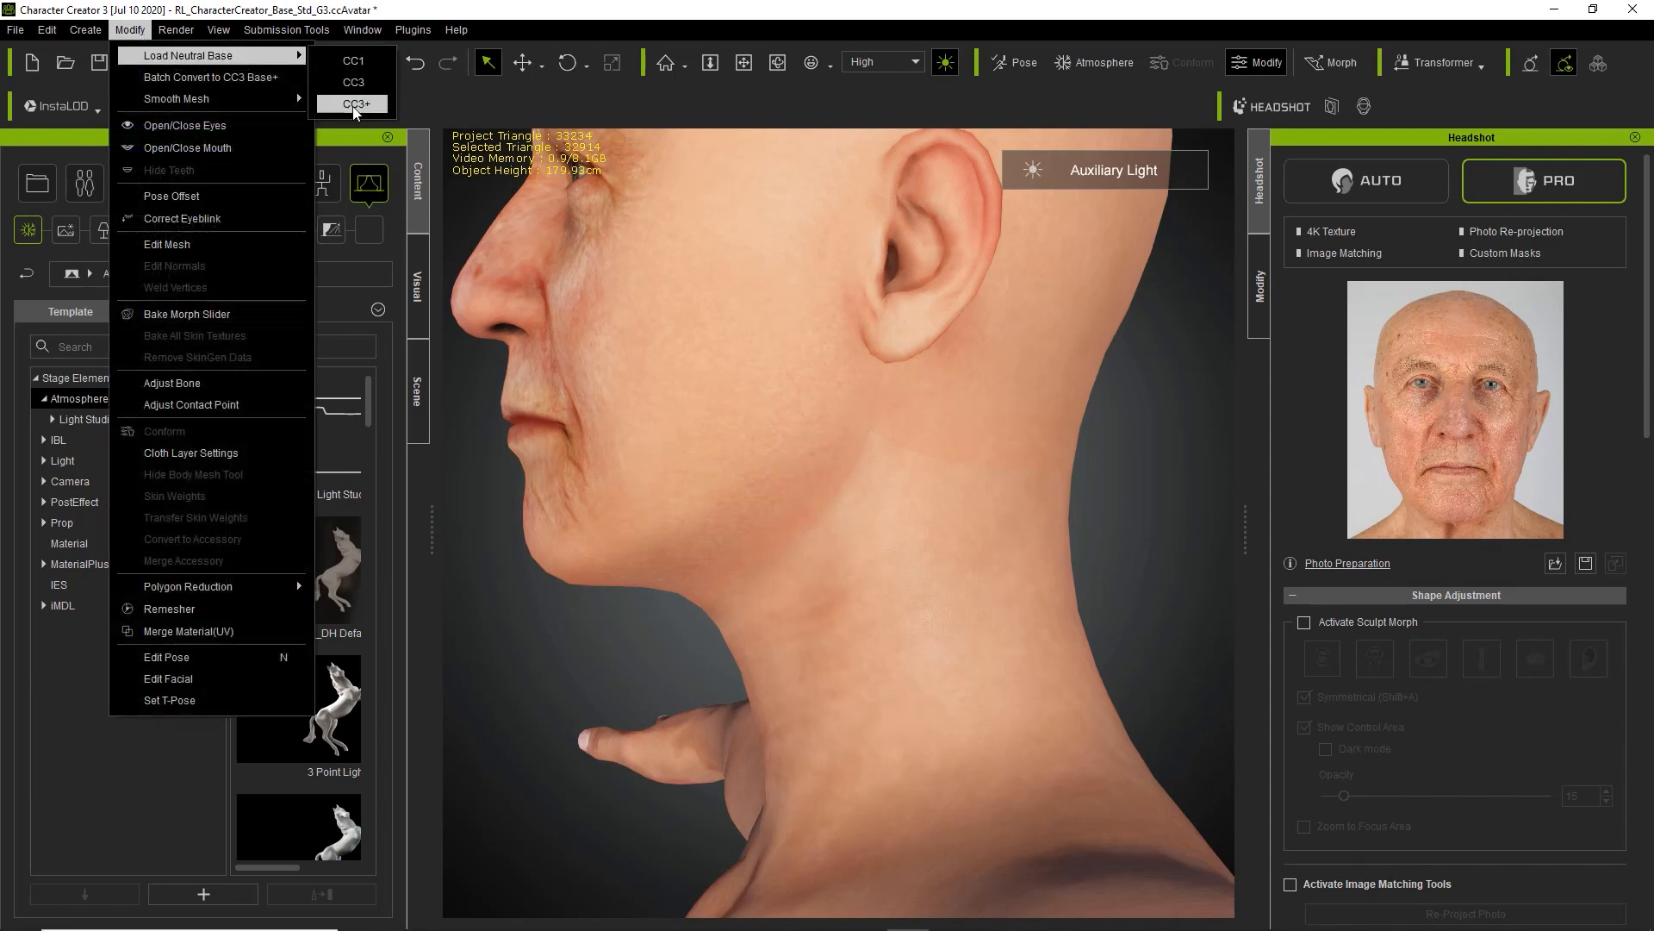
left_click(568, 7)
left_click(1258, 323)
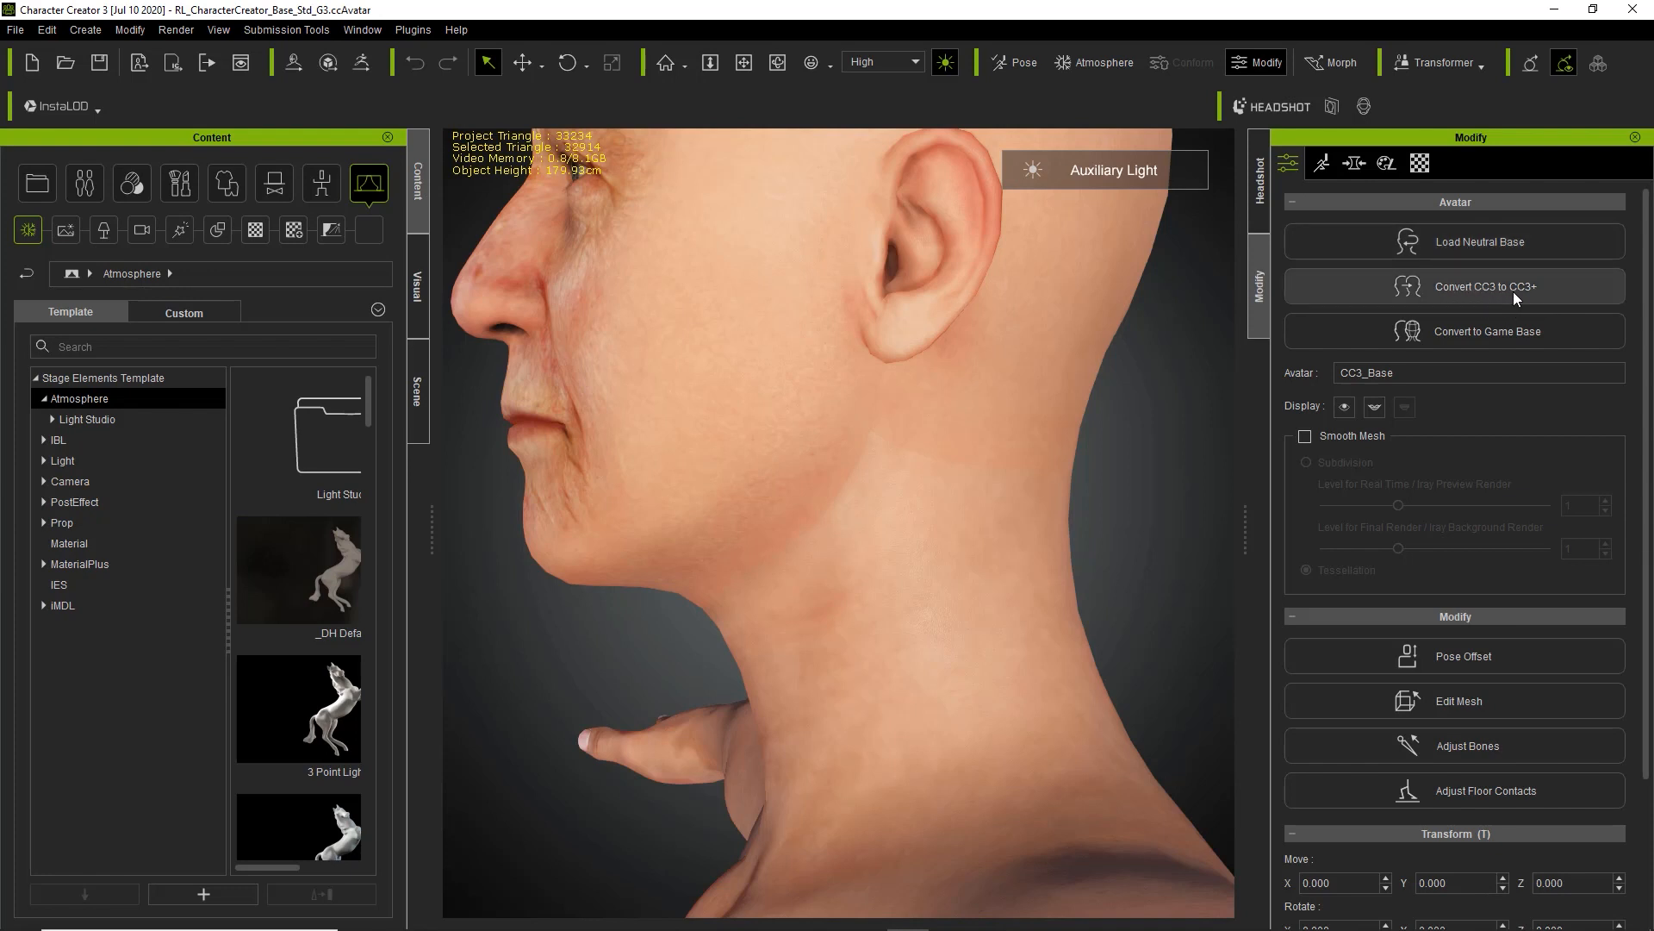
left_click(130, 30)
mouse_move(222, 55)
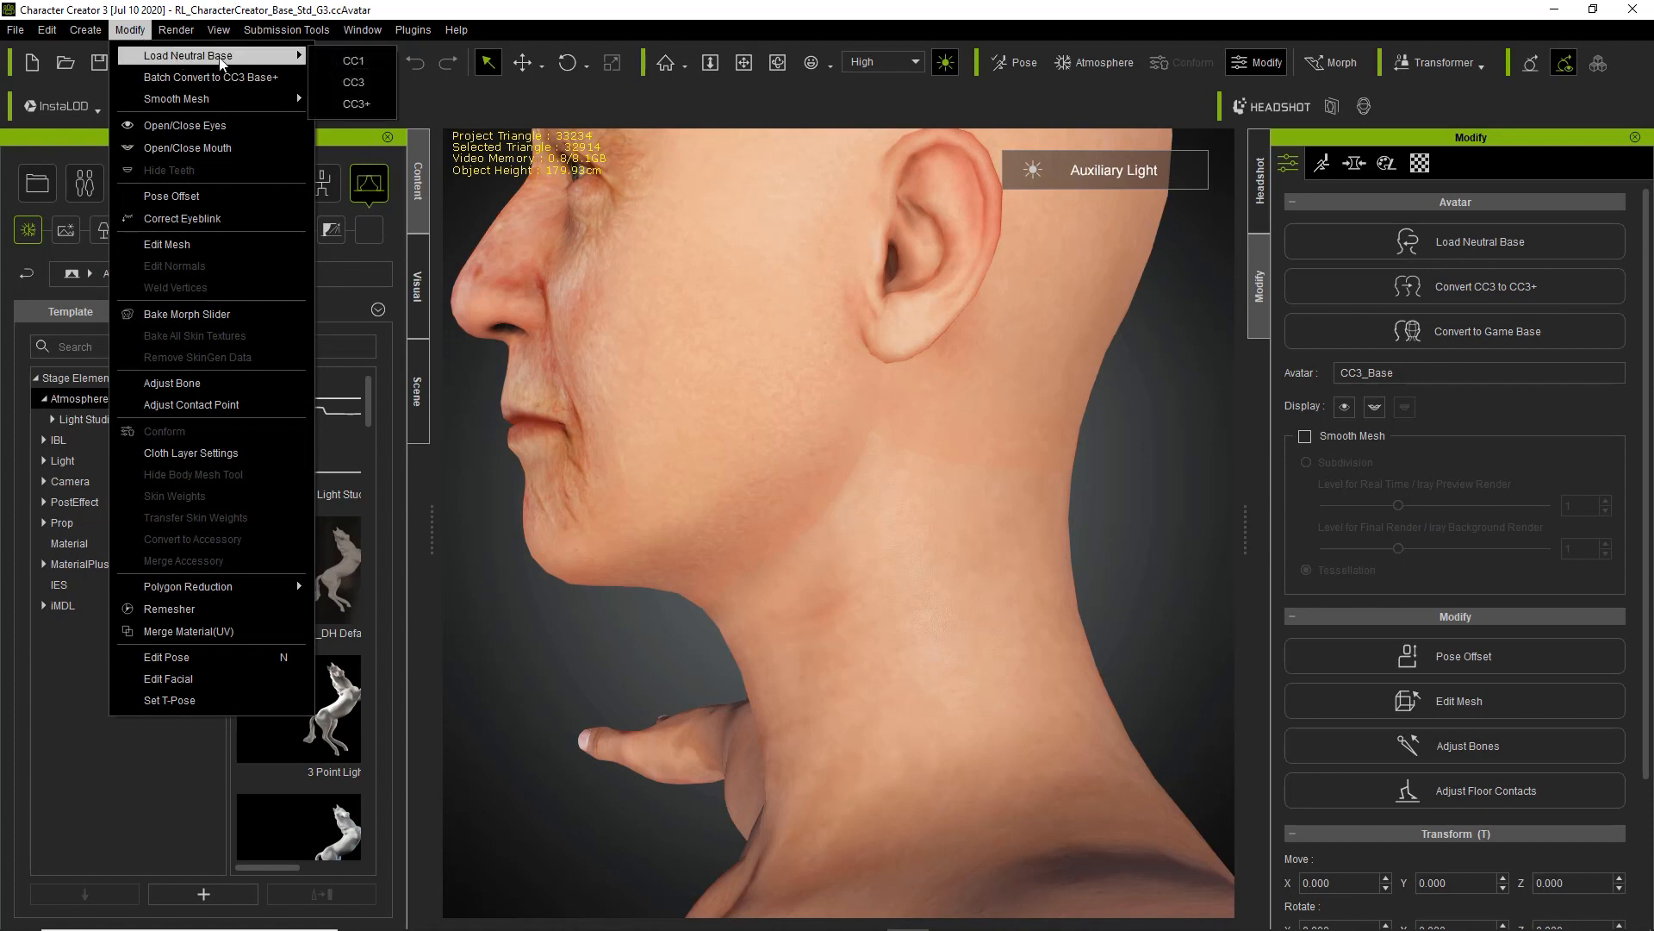
left_click(358, 103)
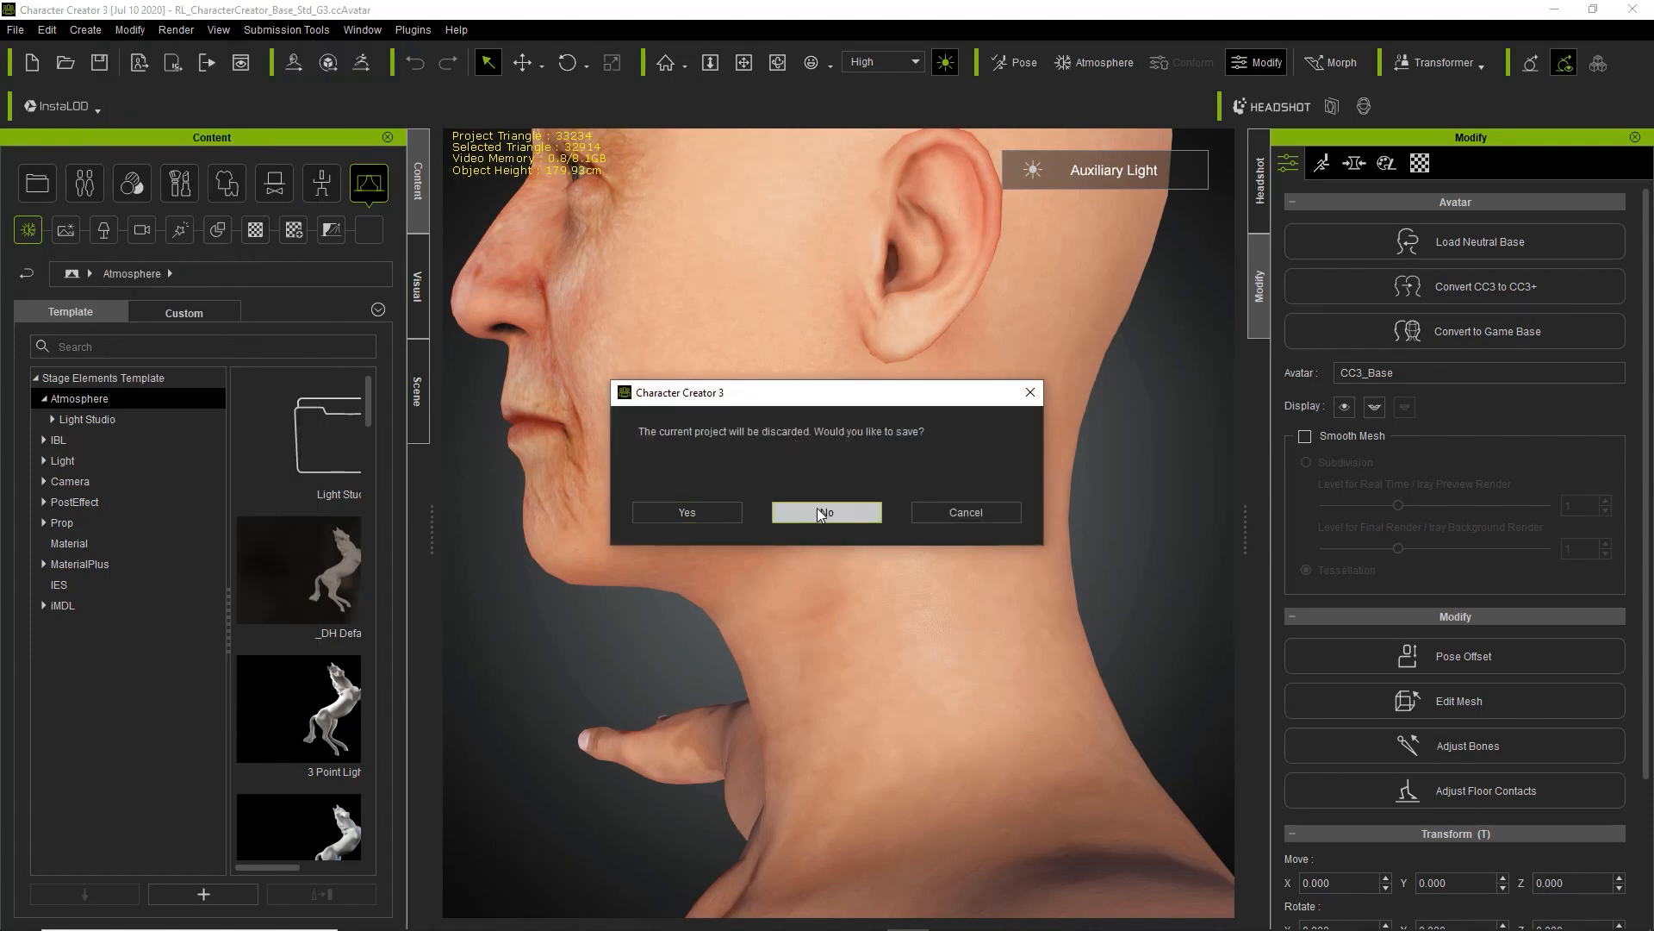
left_click(817, 511)
left_click(788, 489)
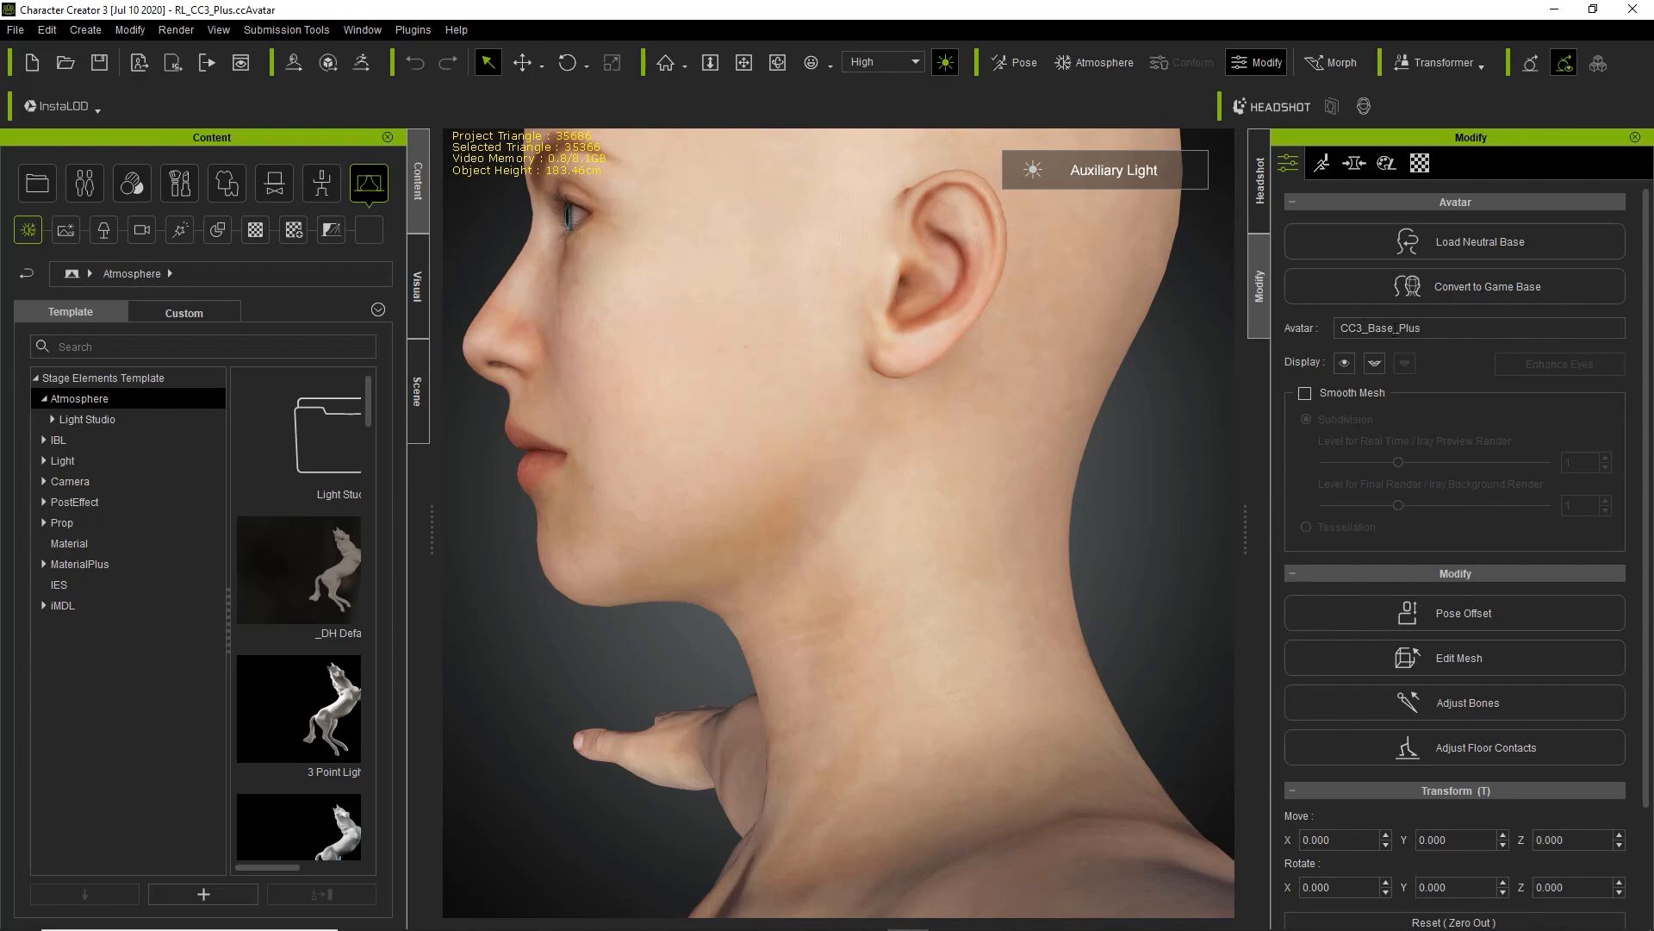
- Generate a Headshot Pro head on the CC3+ base from the same elderly man's photo with Current body type and Clean Soft skin
left_click(1259, 181)
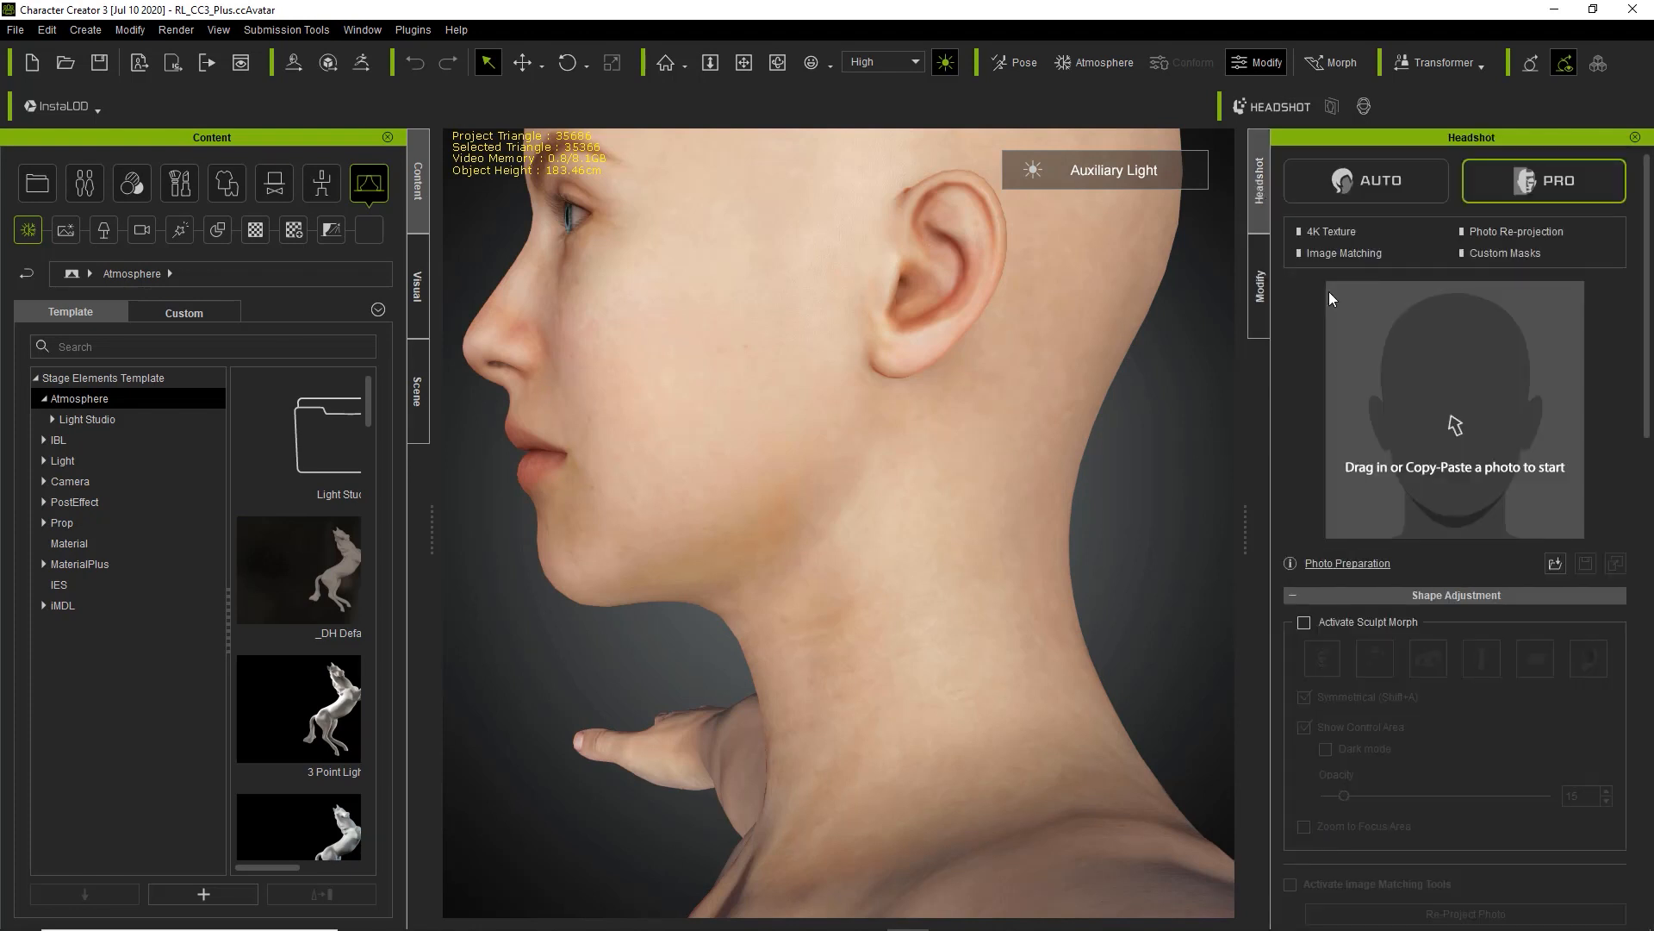
left_click(1555, 564)
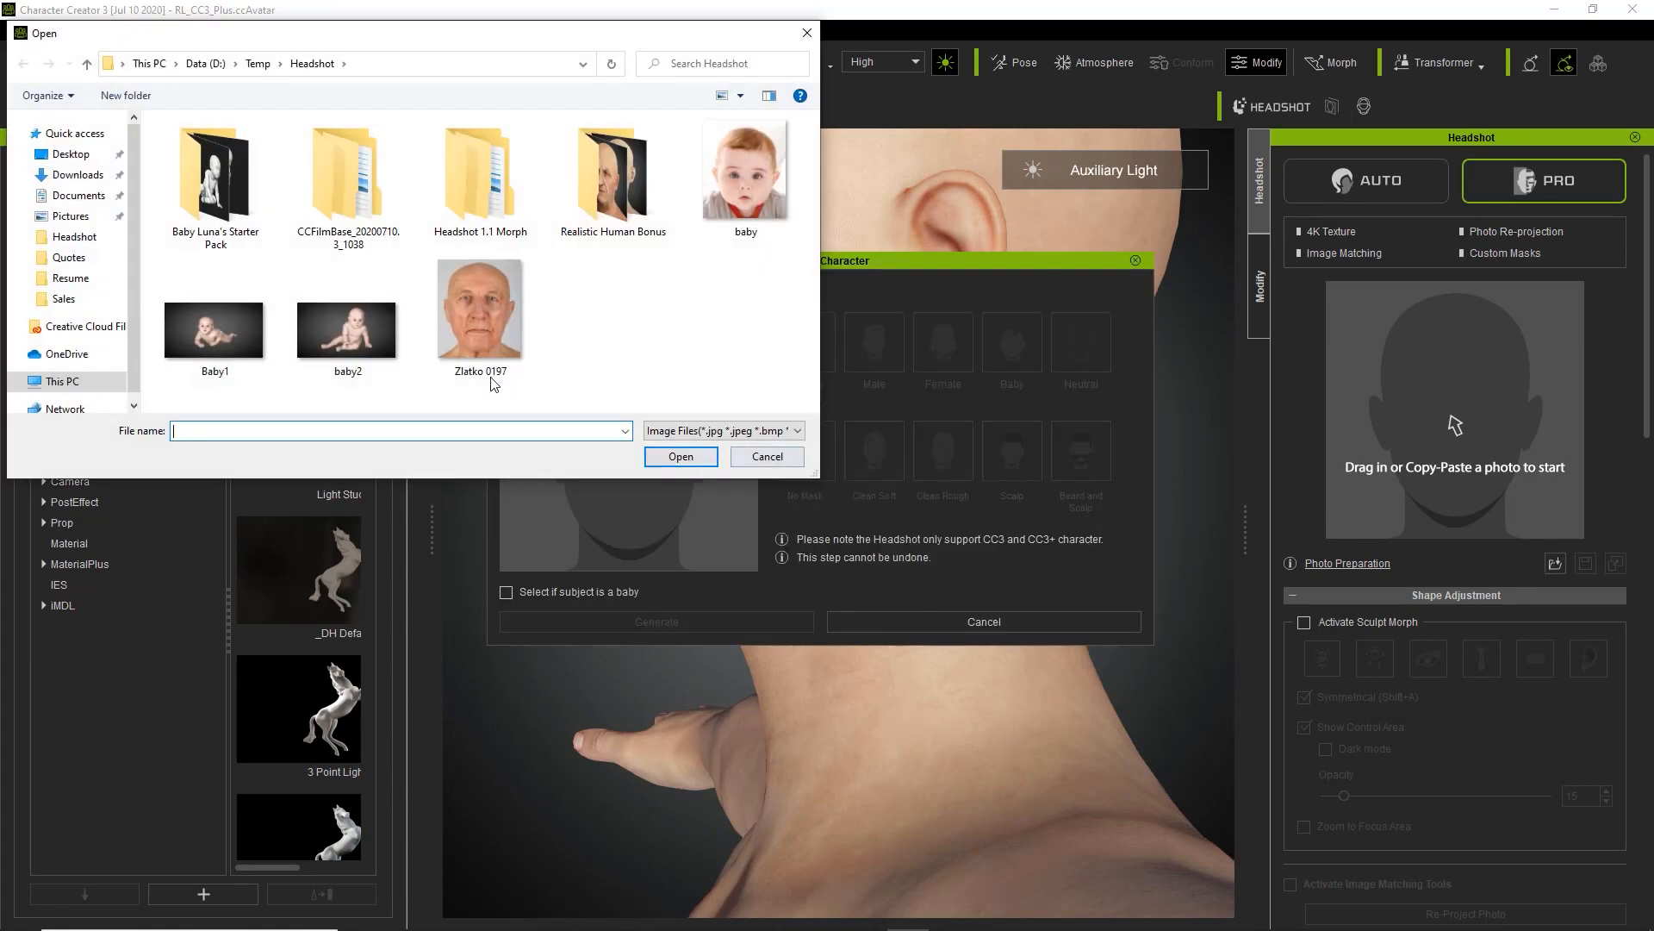
double_click(477, 307)
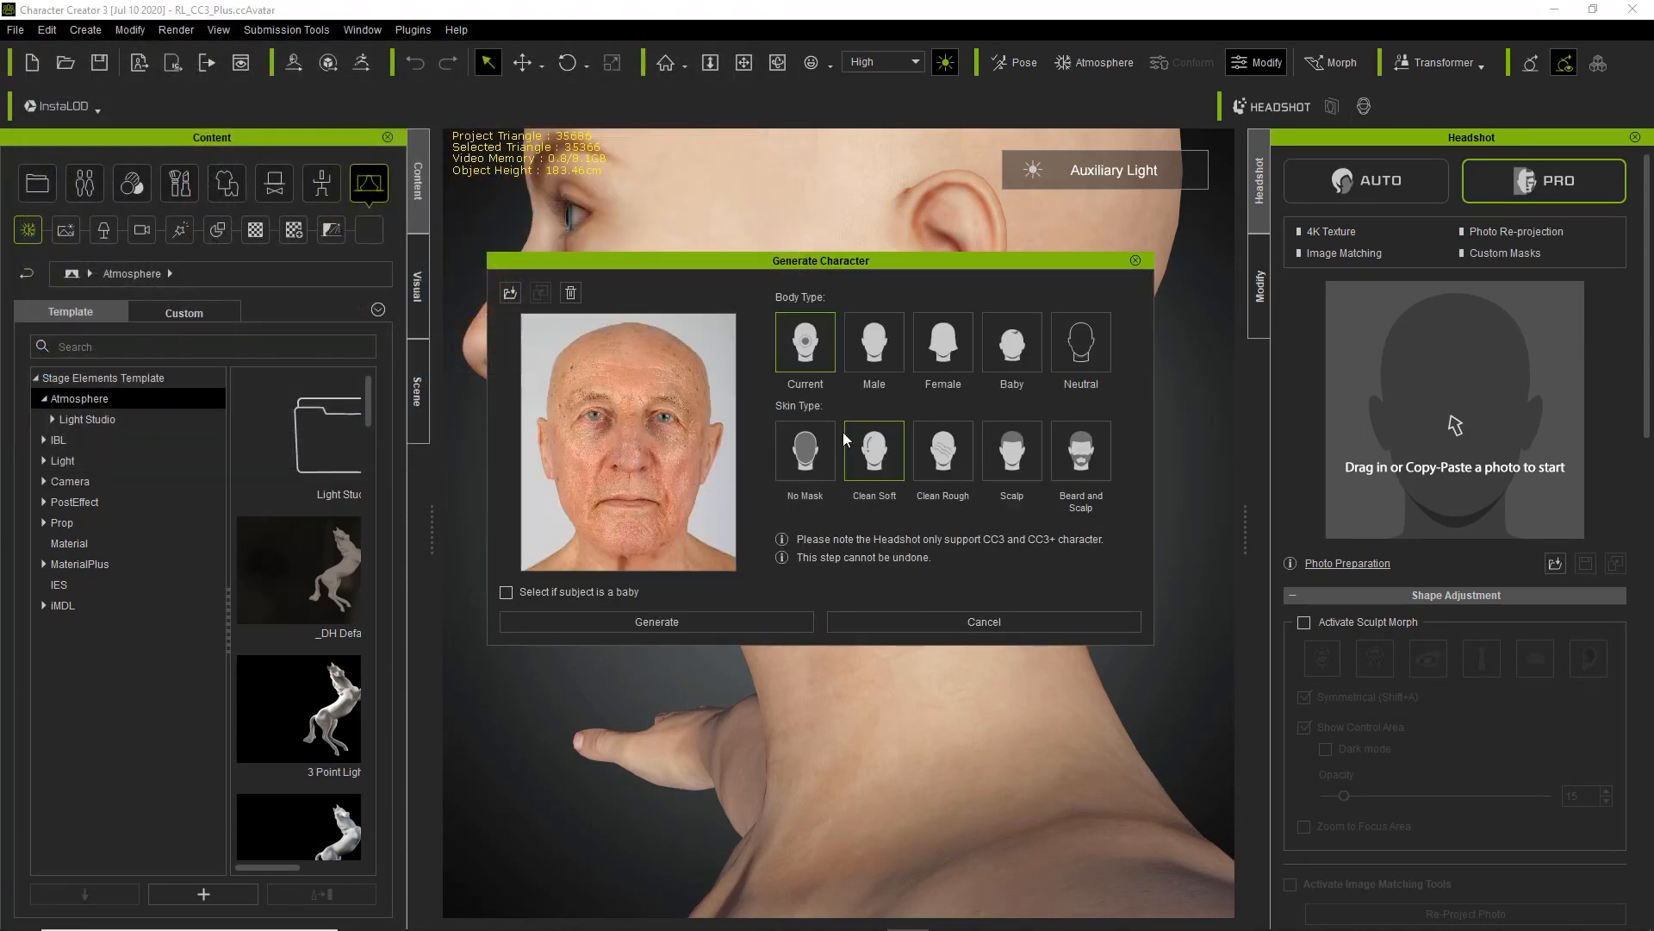
left_click(691, 621)
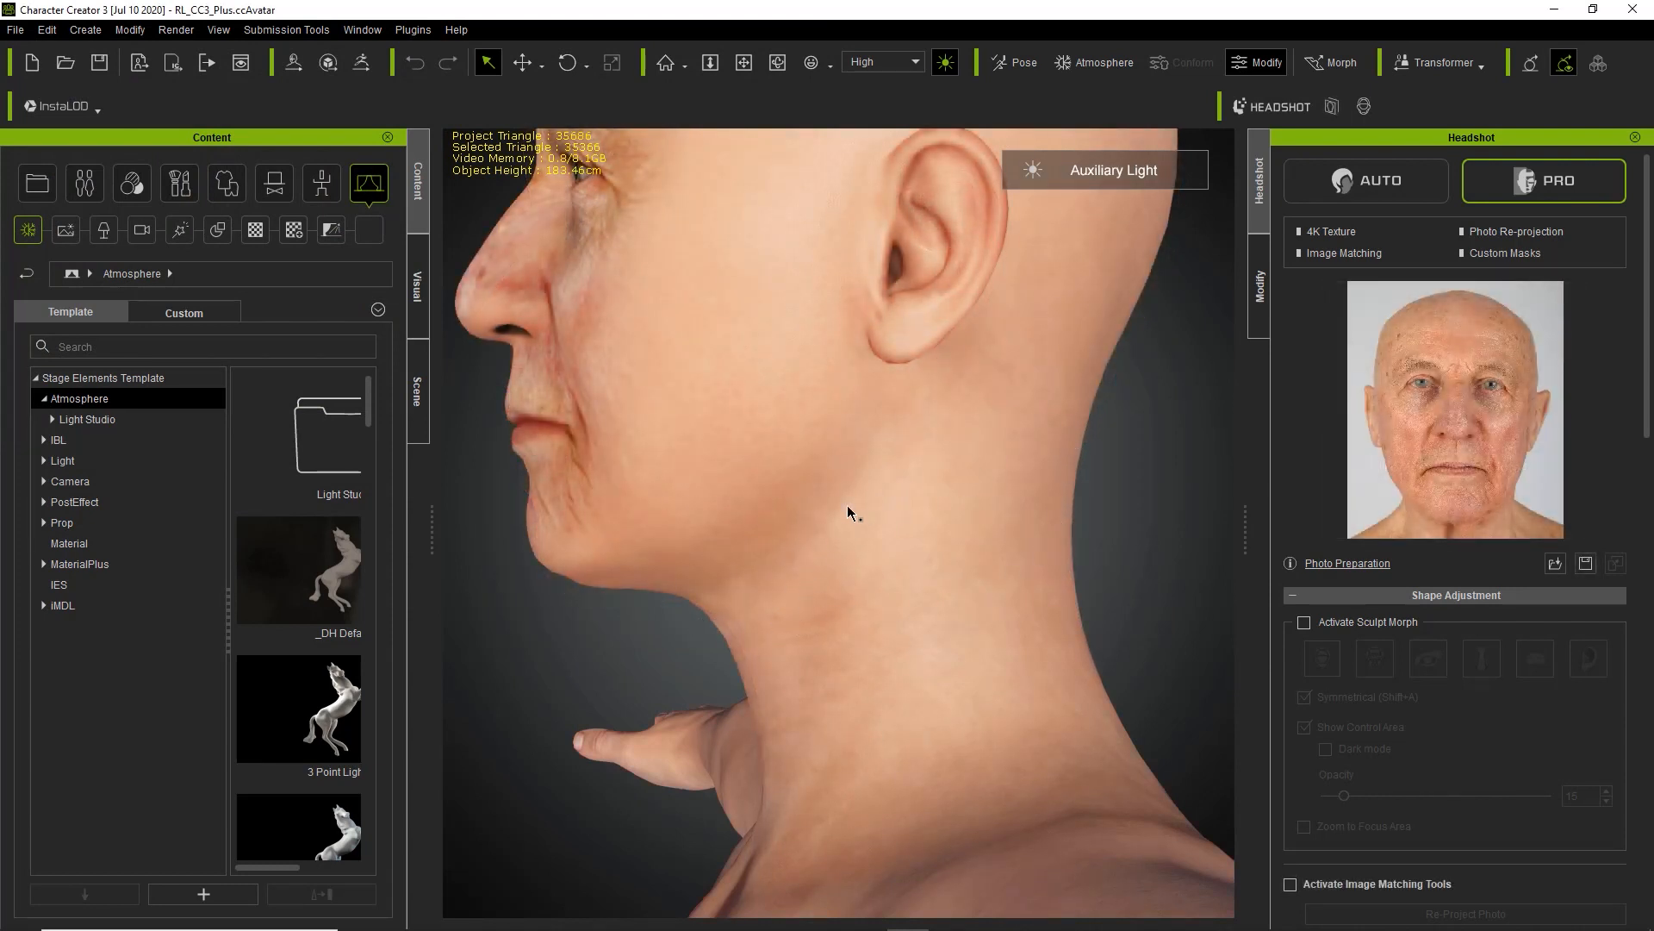
- Inspect the jaw and neck blending on the CC3+ head and turn off the auxiliary light
right_click_drag(800, 638, 832, 677)
right_click_drag(897, 444, 1049, 547)
right_click_drag(980, 497, 1018, 584)
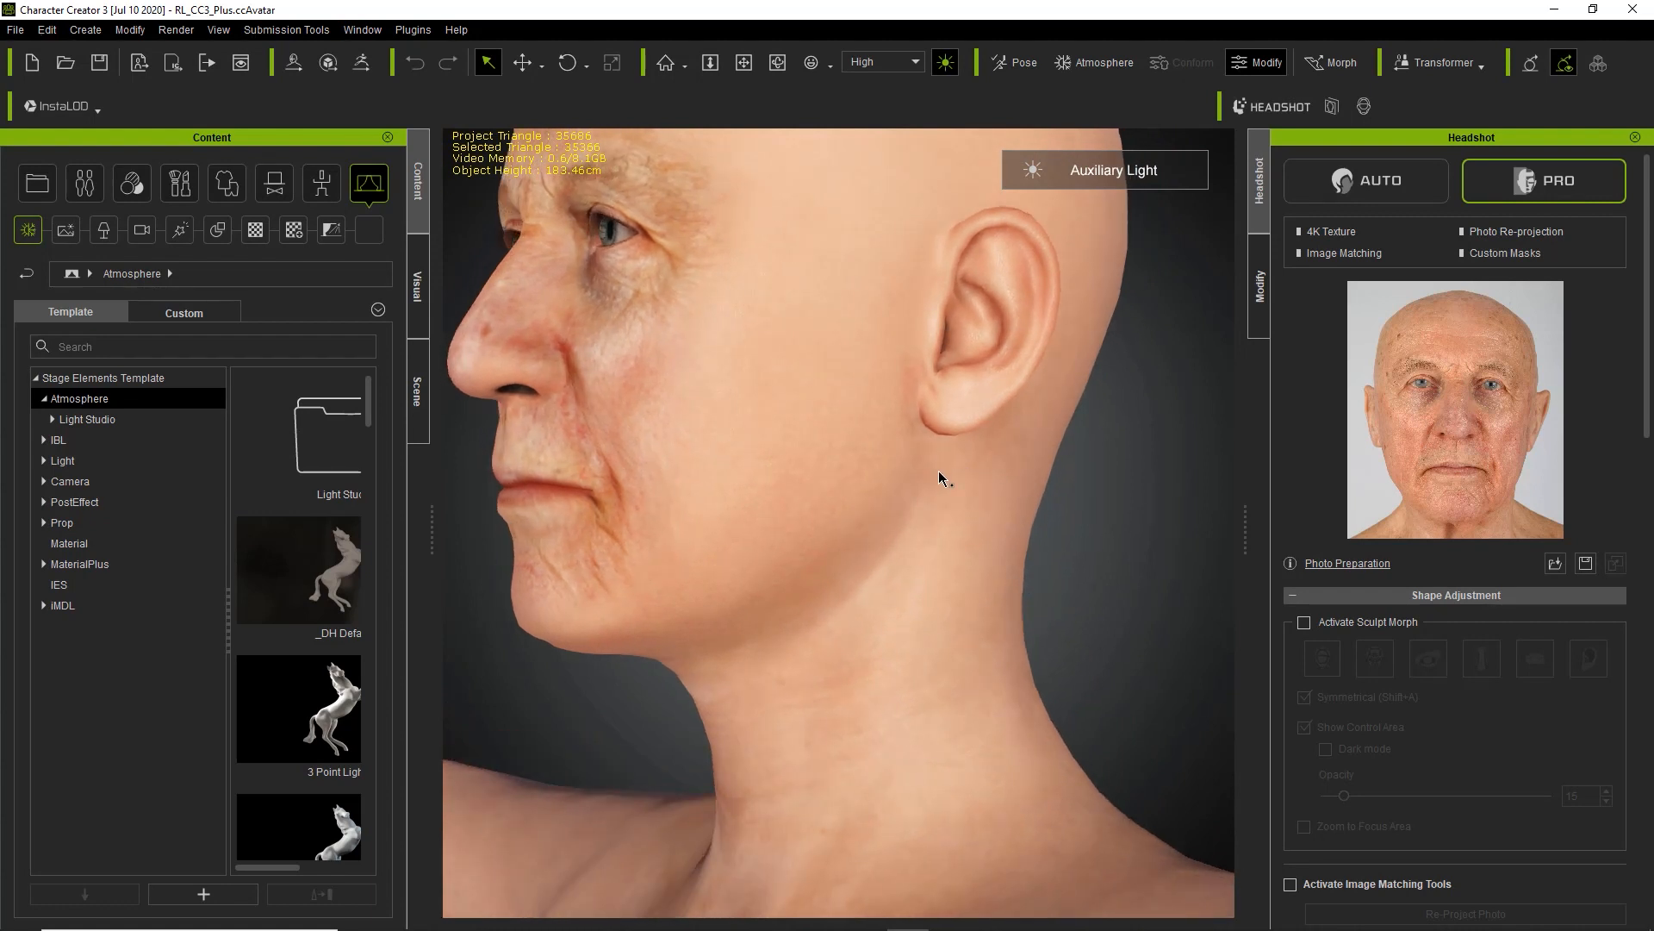
left_click(944, 61)
right_click_drag(958, 635, 1030, 633)
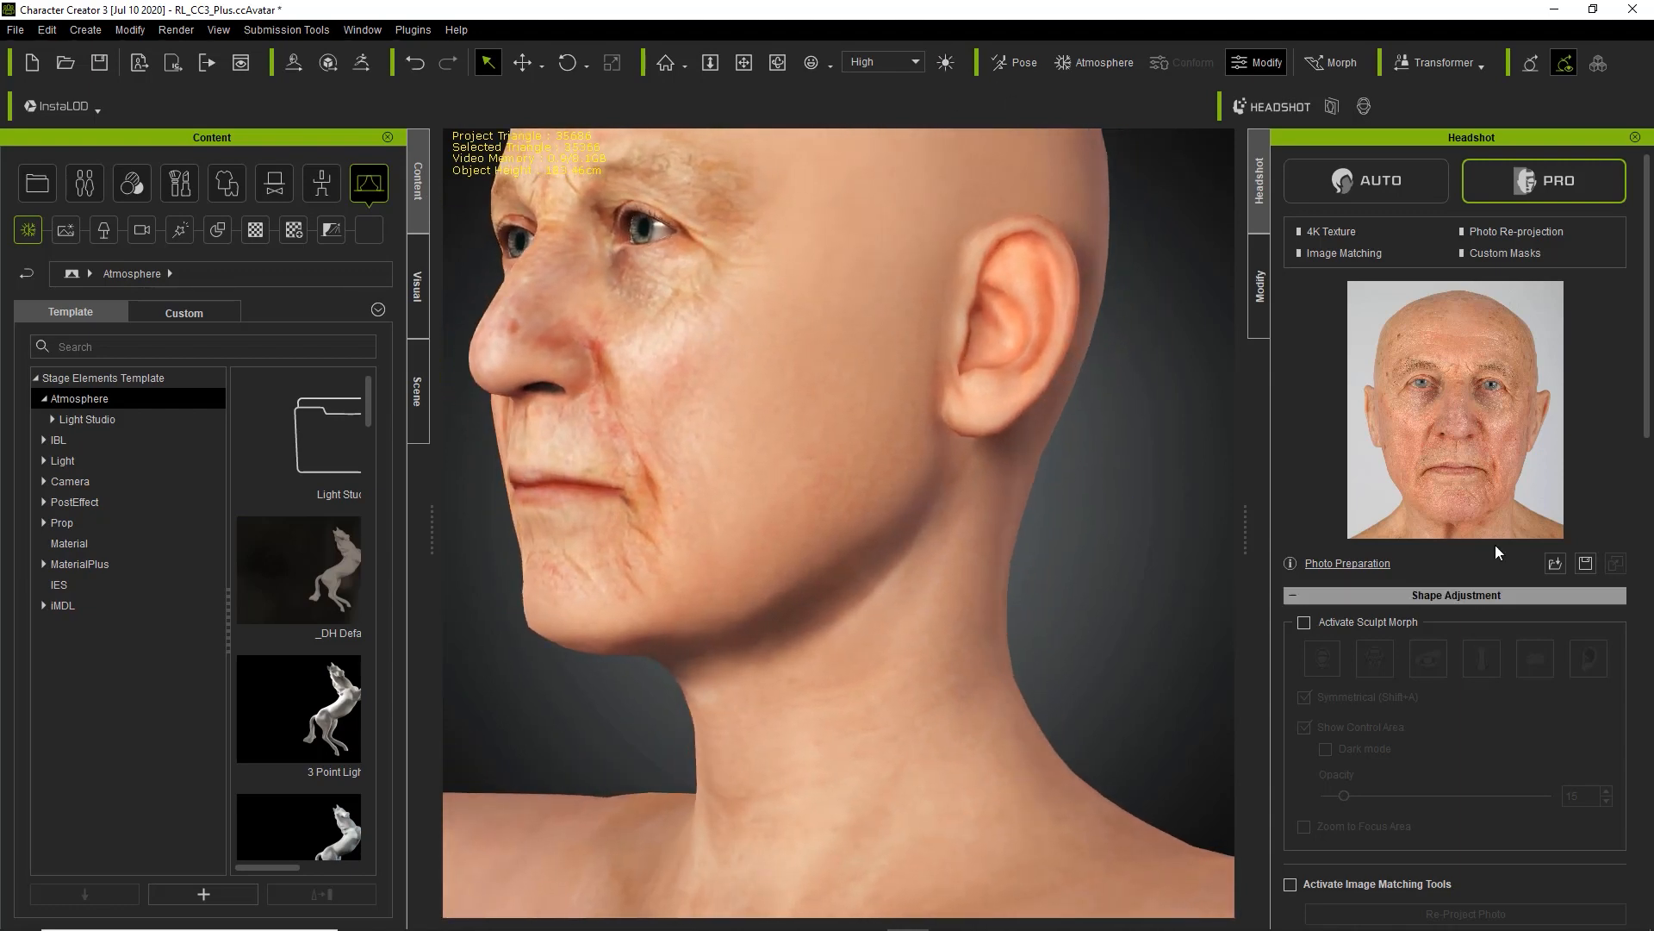
- Change the head's skin type to Very Old and inspect the wrinkled skin around the cheek, ear and neck
left_click_drag(1646, 376, 1646, 770)
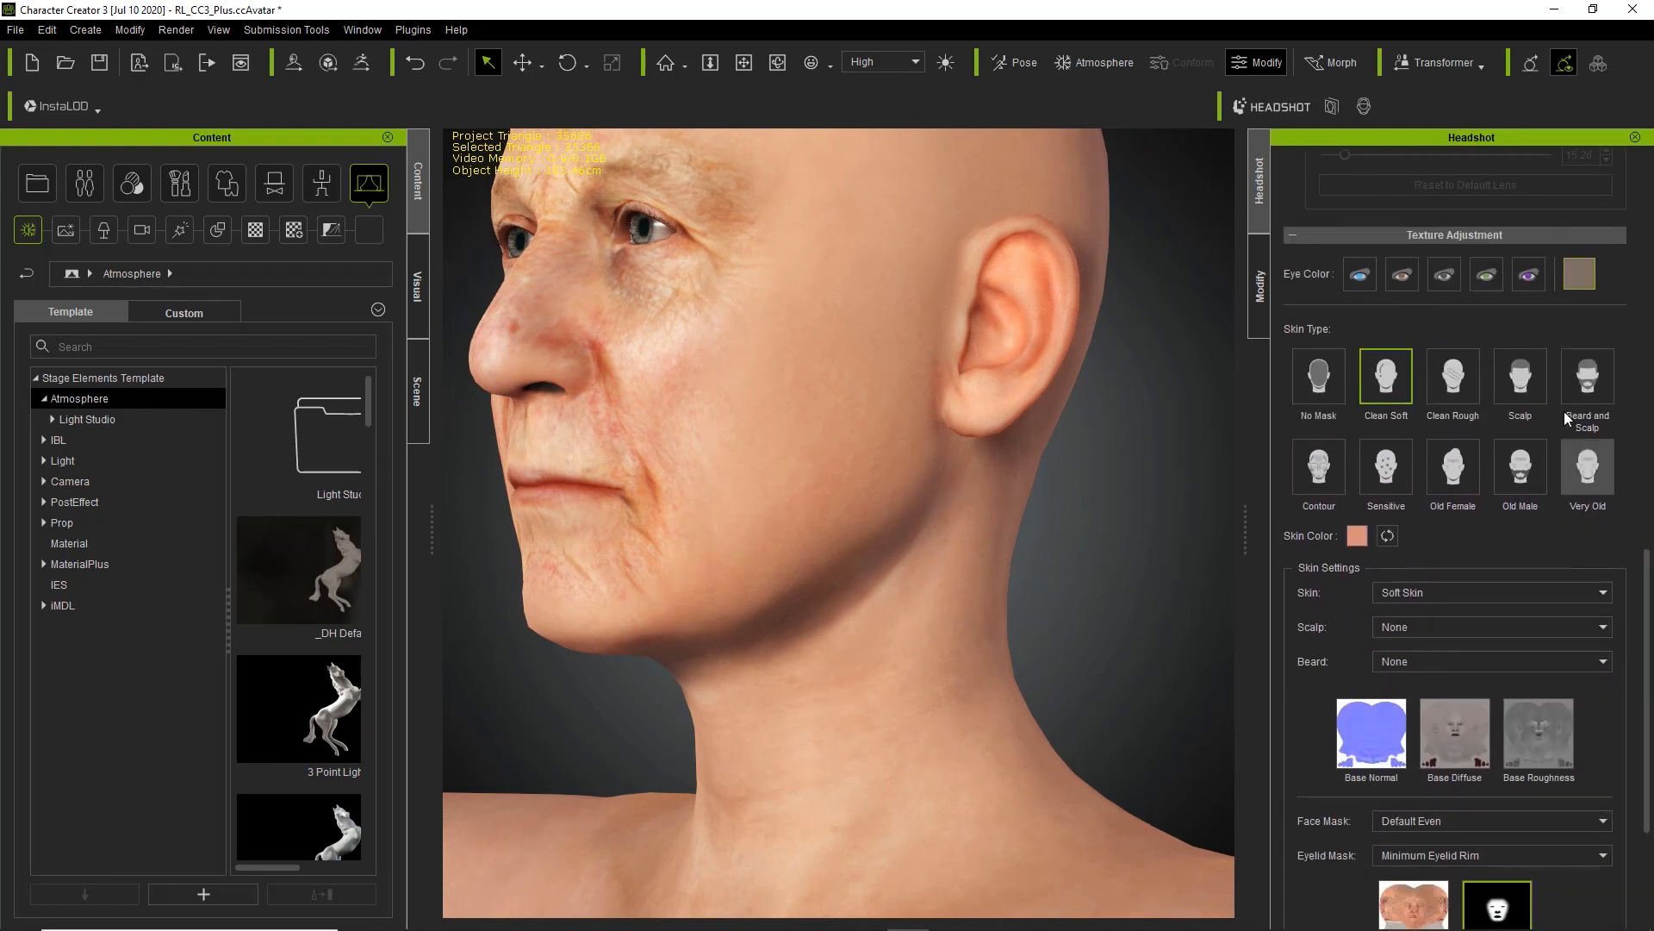
left_click(1593, 474)
left_click(1465, 906)
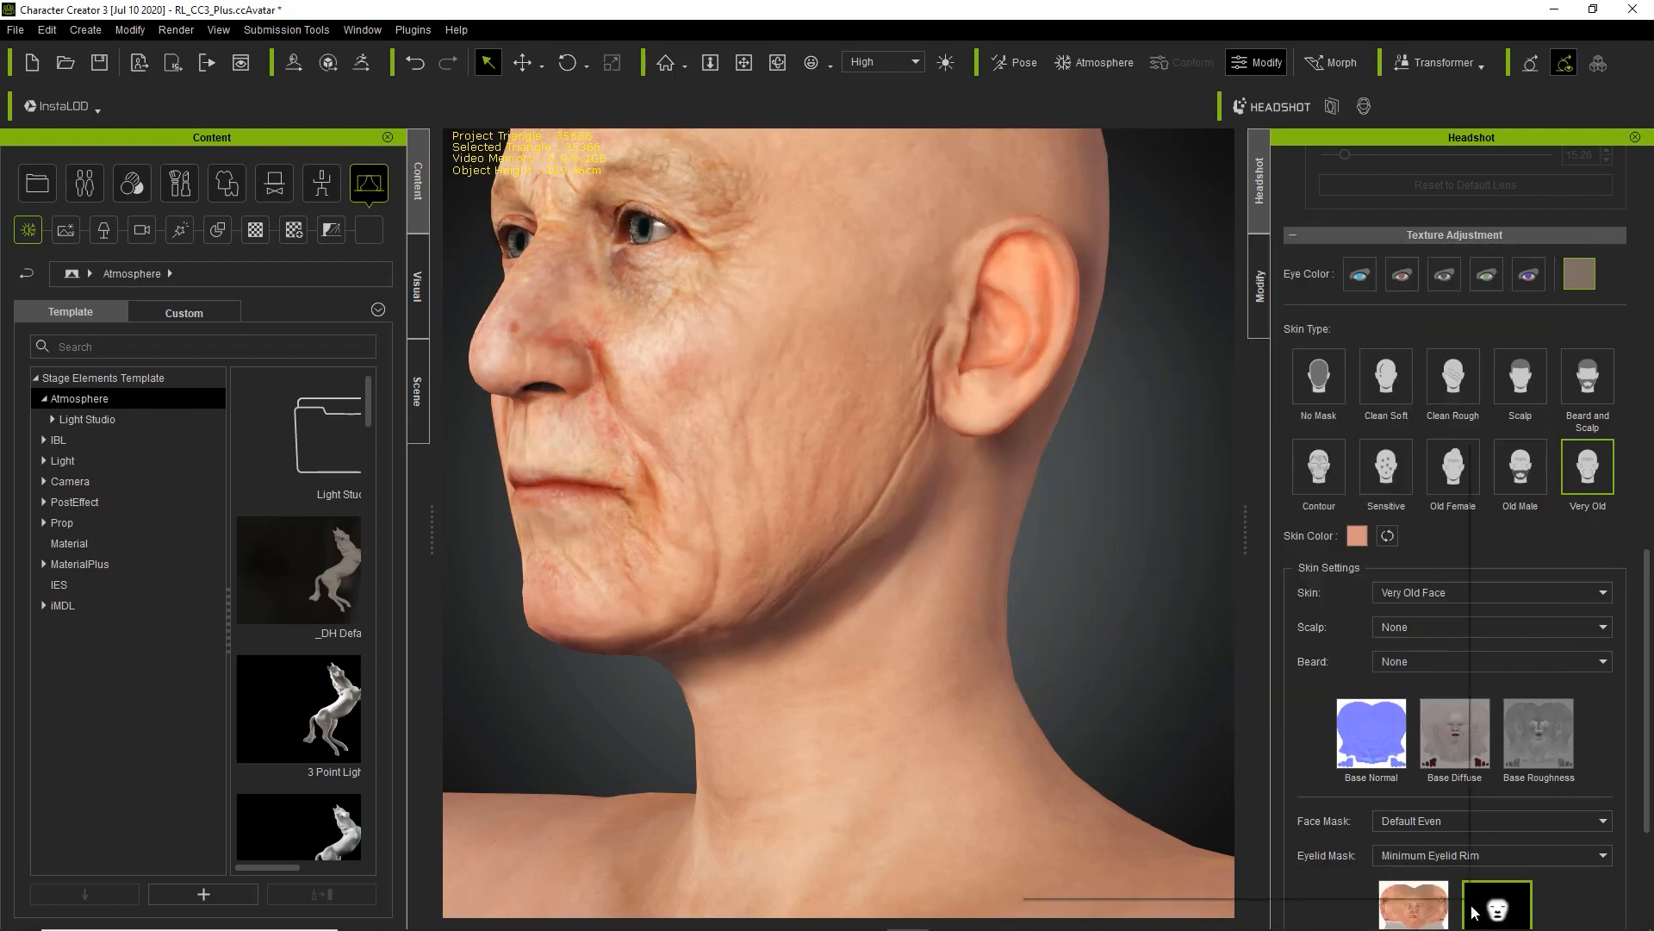
right_click_drag(995, 658, 767, 492)
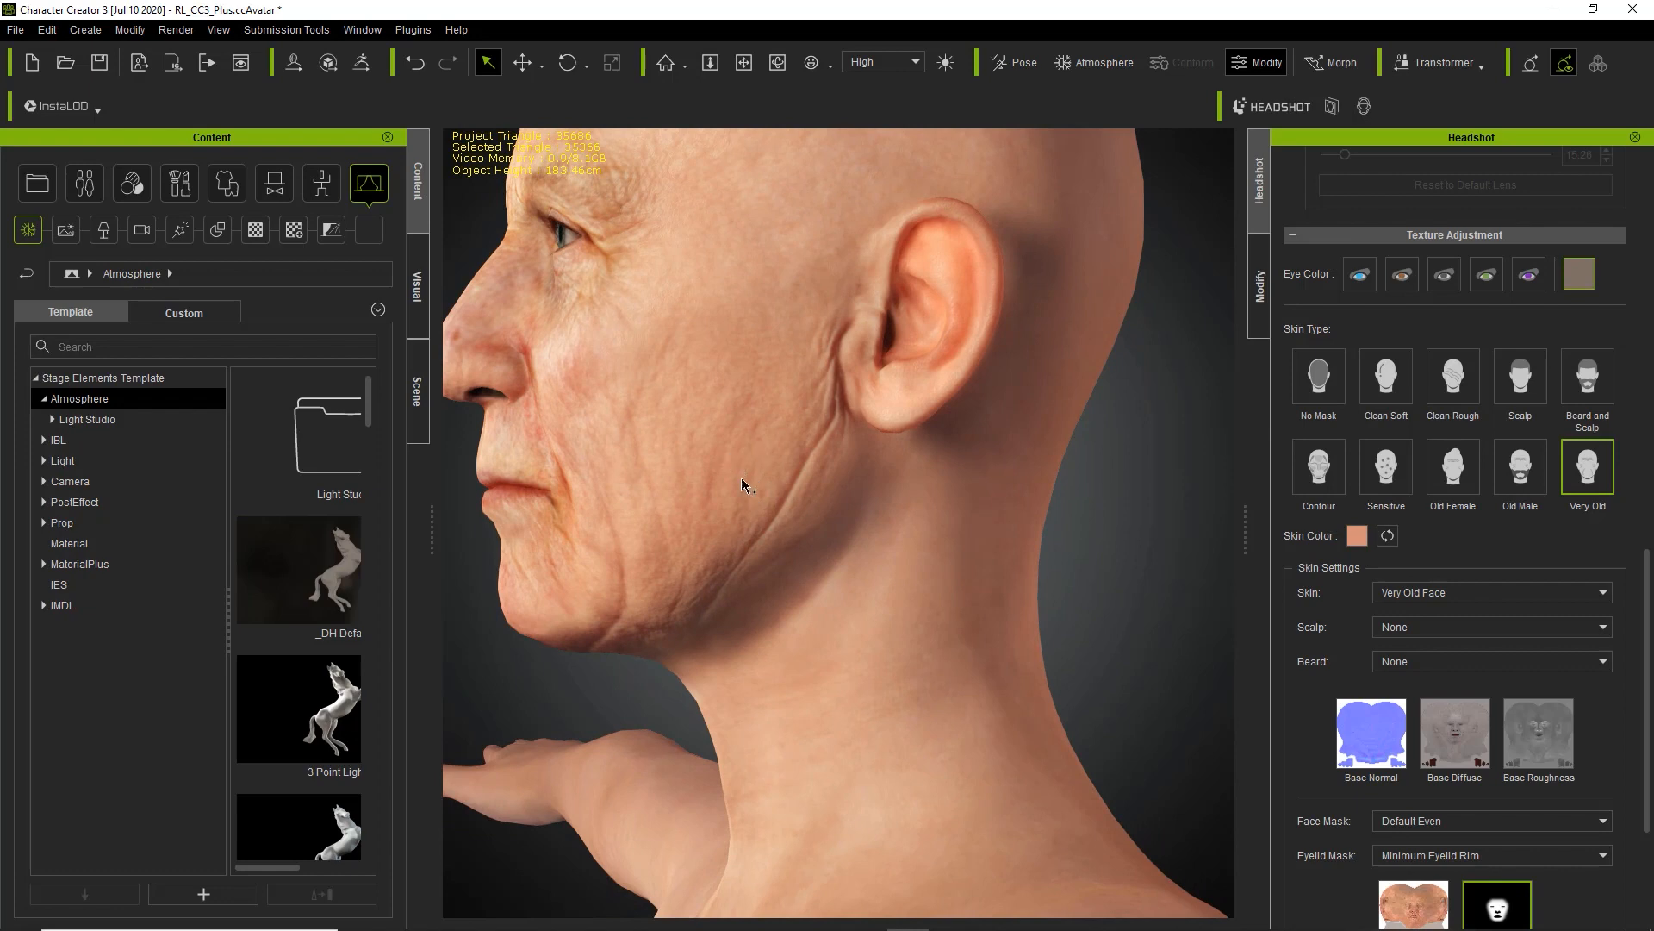
right_click_drag(968, 499, 784, 552)
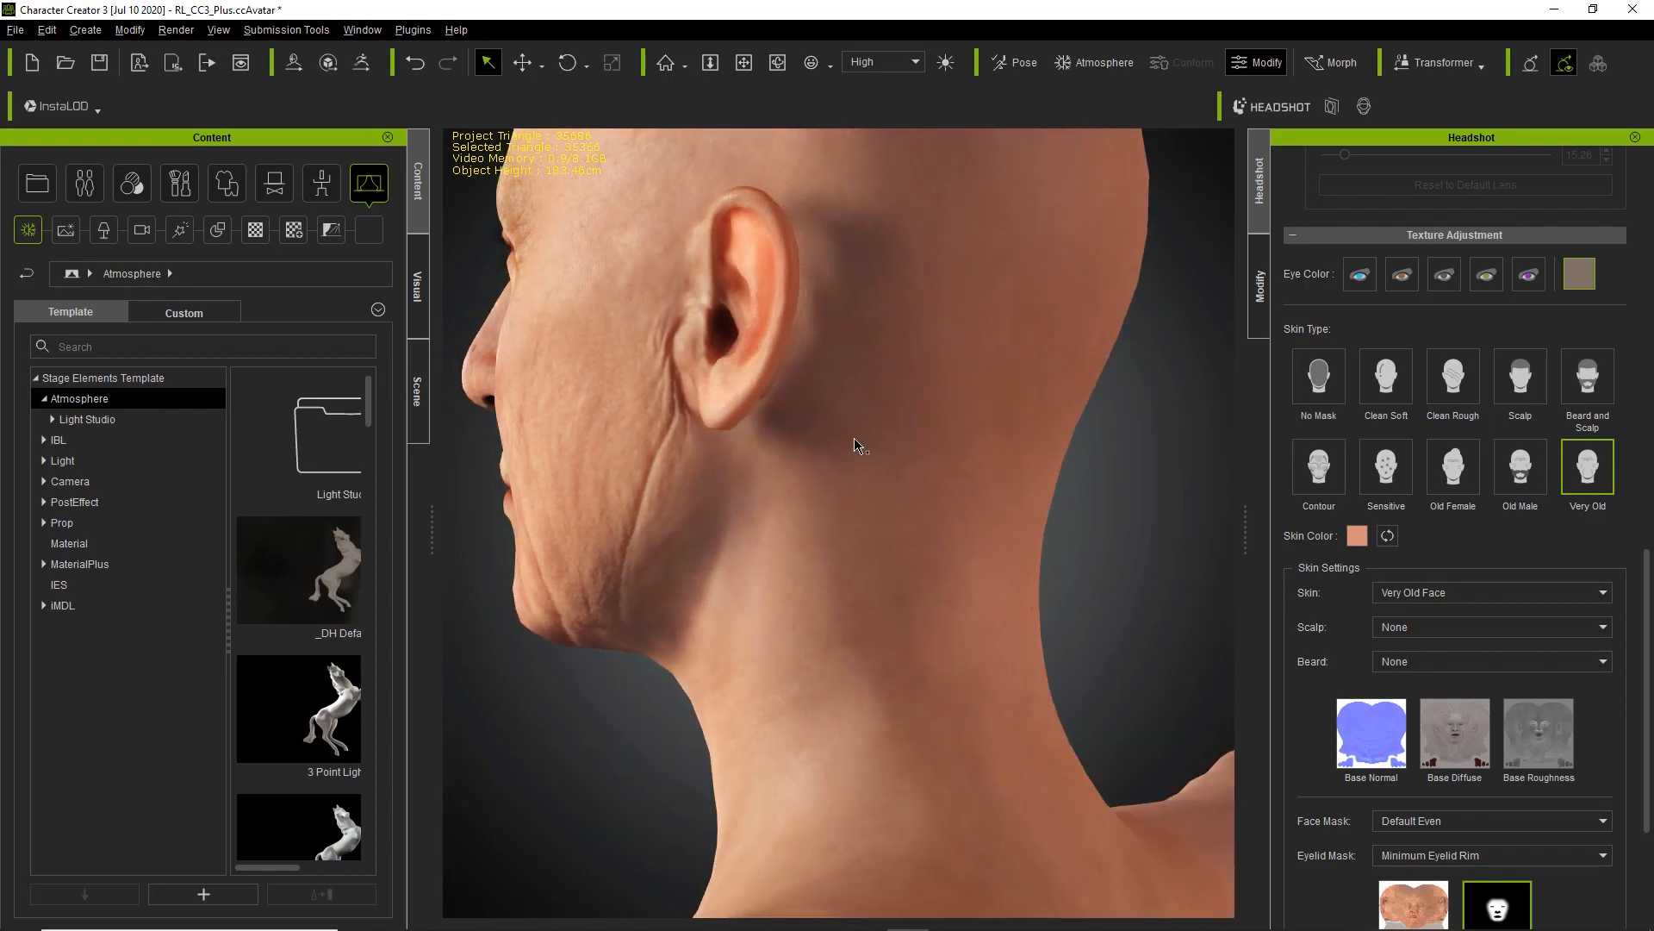
right_click_drag(716, 612, 838, 473)
middle_click_drag(839, 473, 871, 513)
right_click_drag(871, 514, 897, 548, "alt")
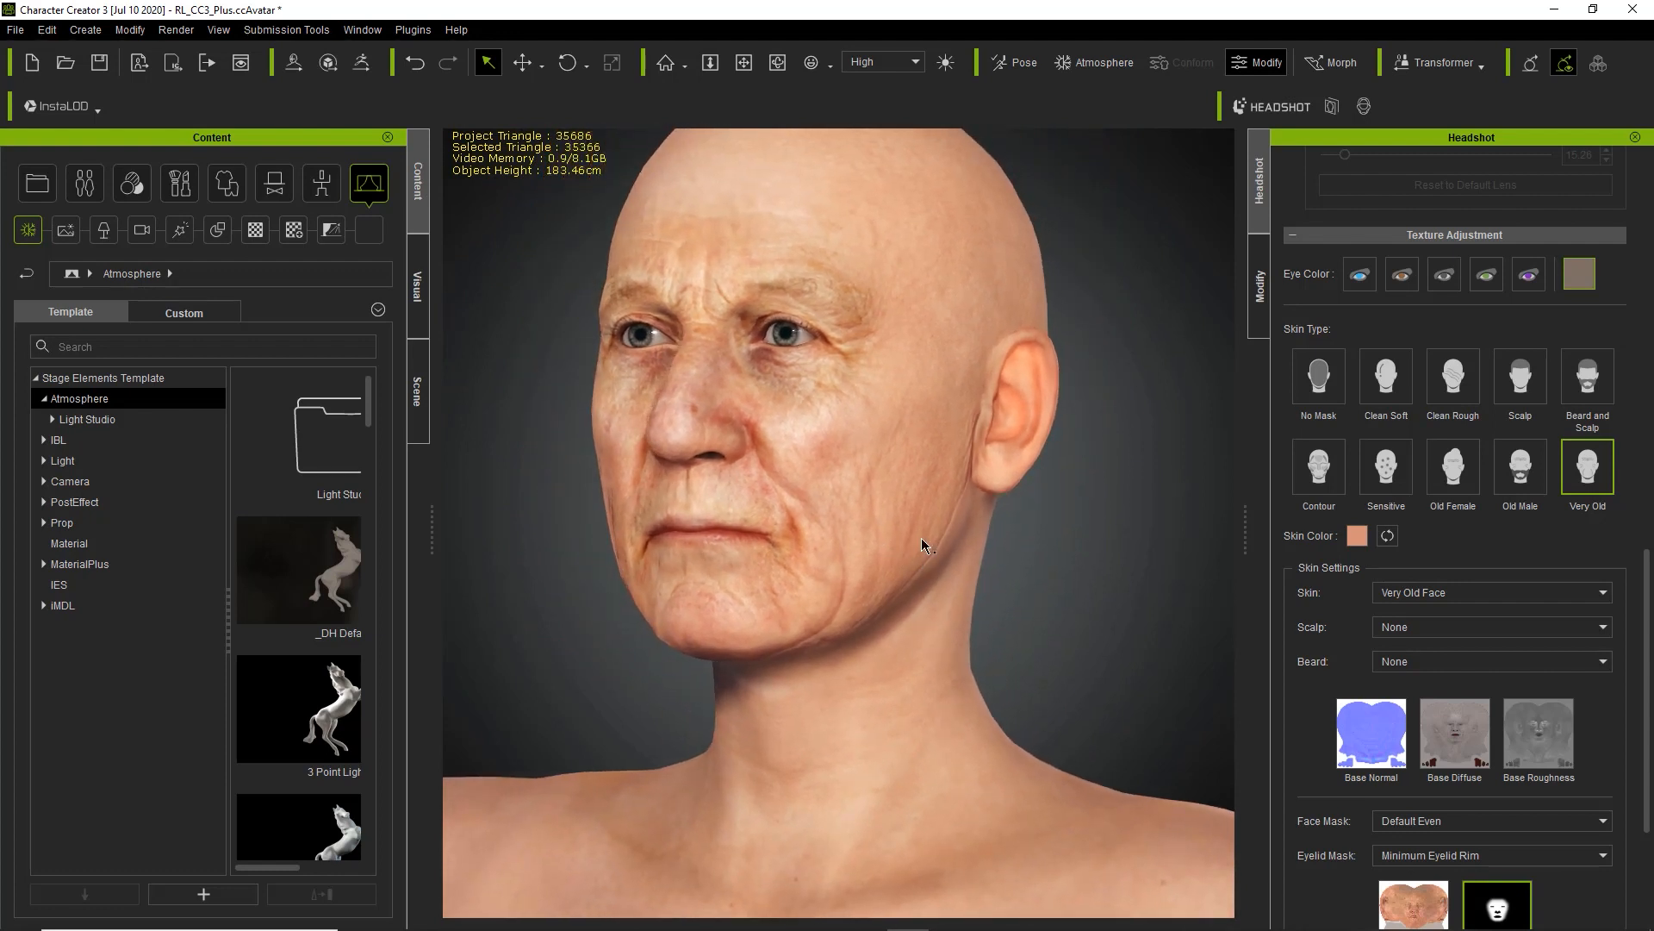
- Load the Male Old A avatar from Realistic Human Bonus without saving the current project, using the Replace All option
left_click(48, 188)
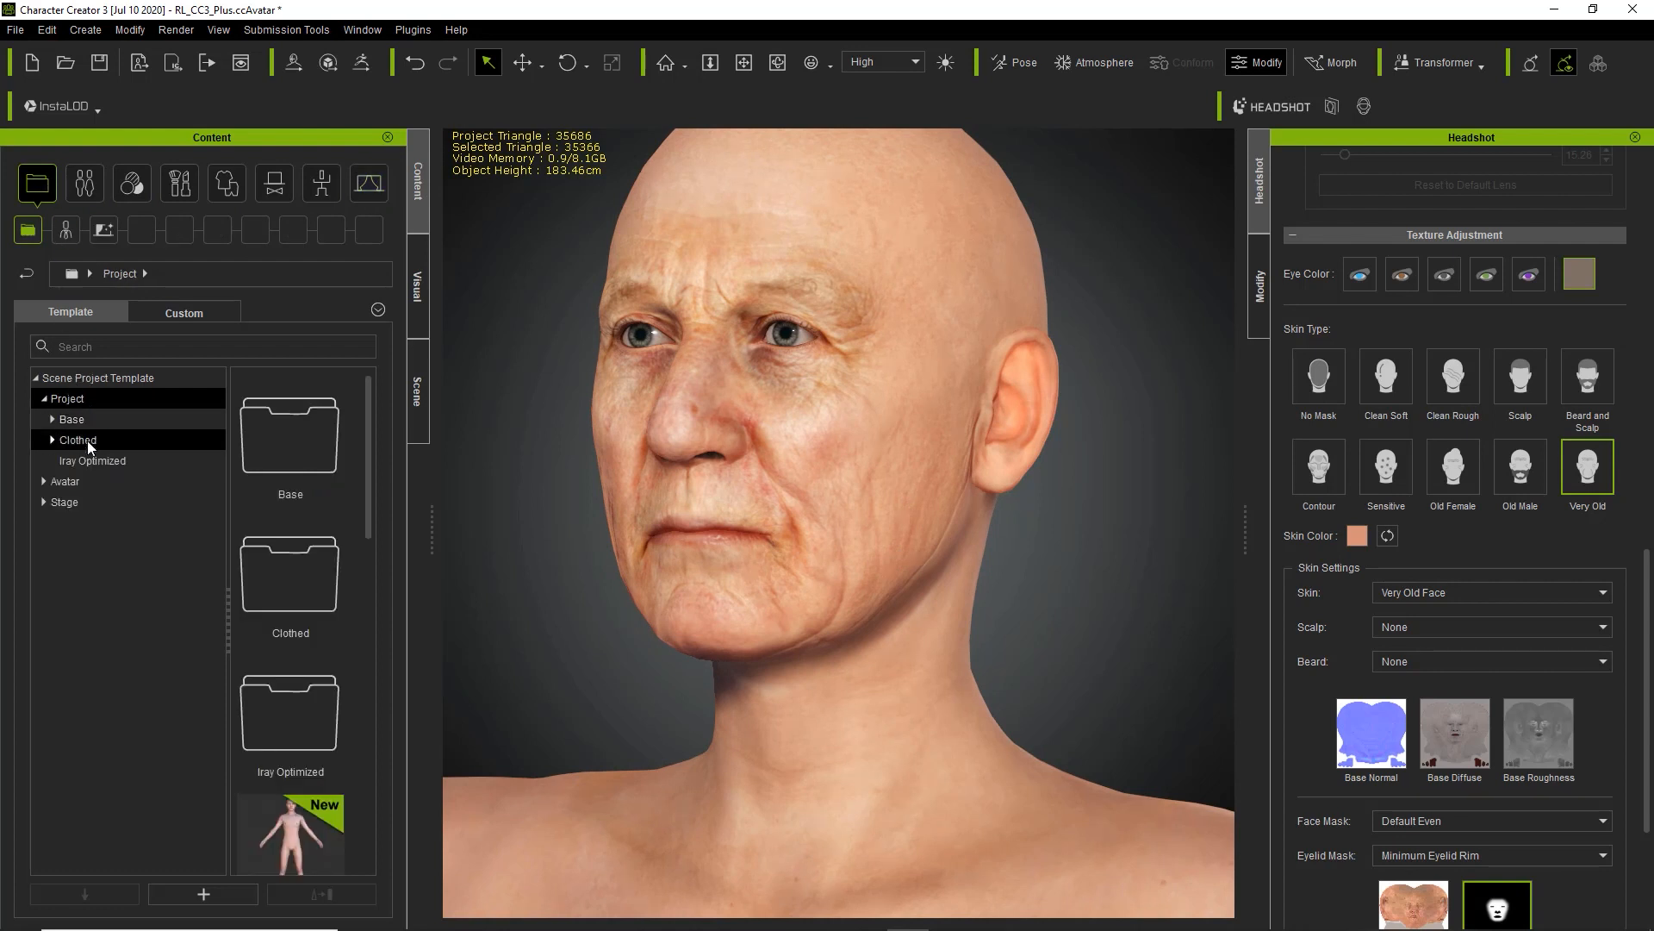
left_click(51, 441)
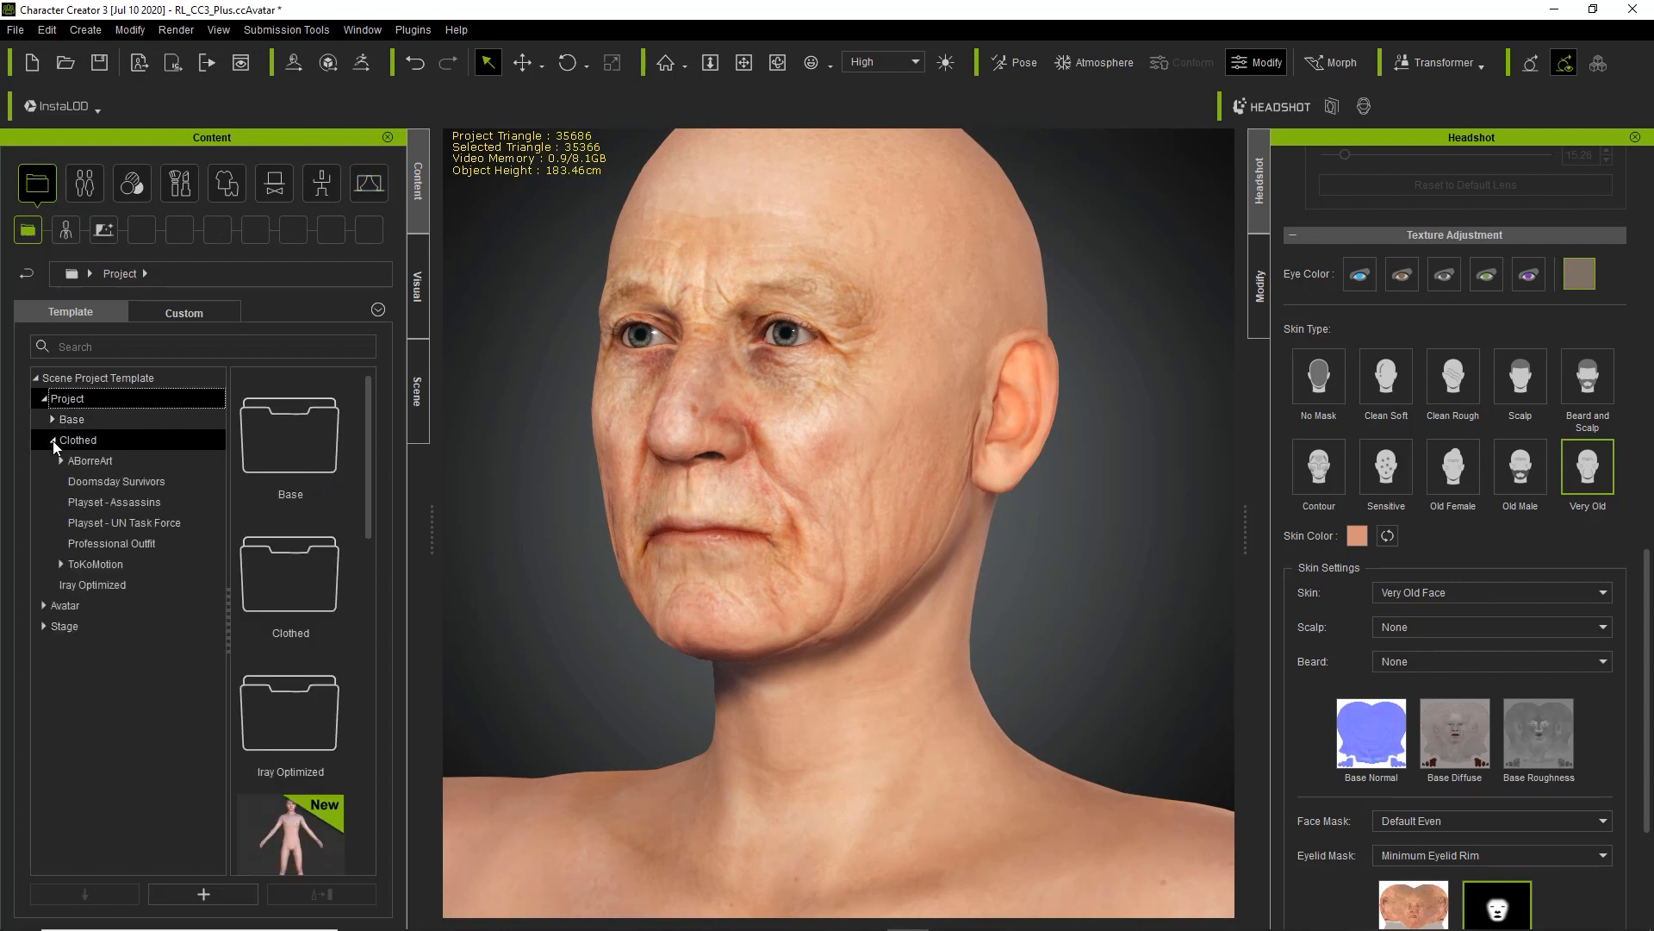
left_click(65, 231)
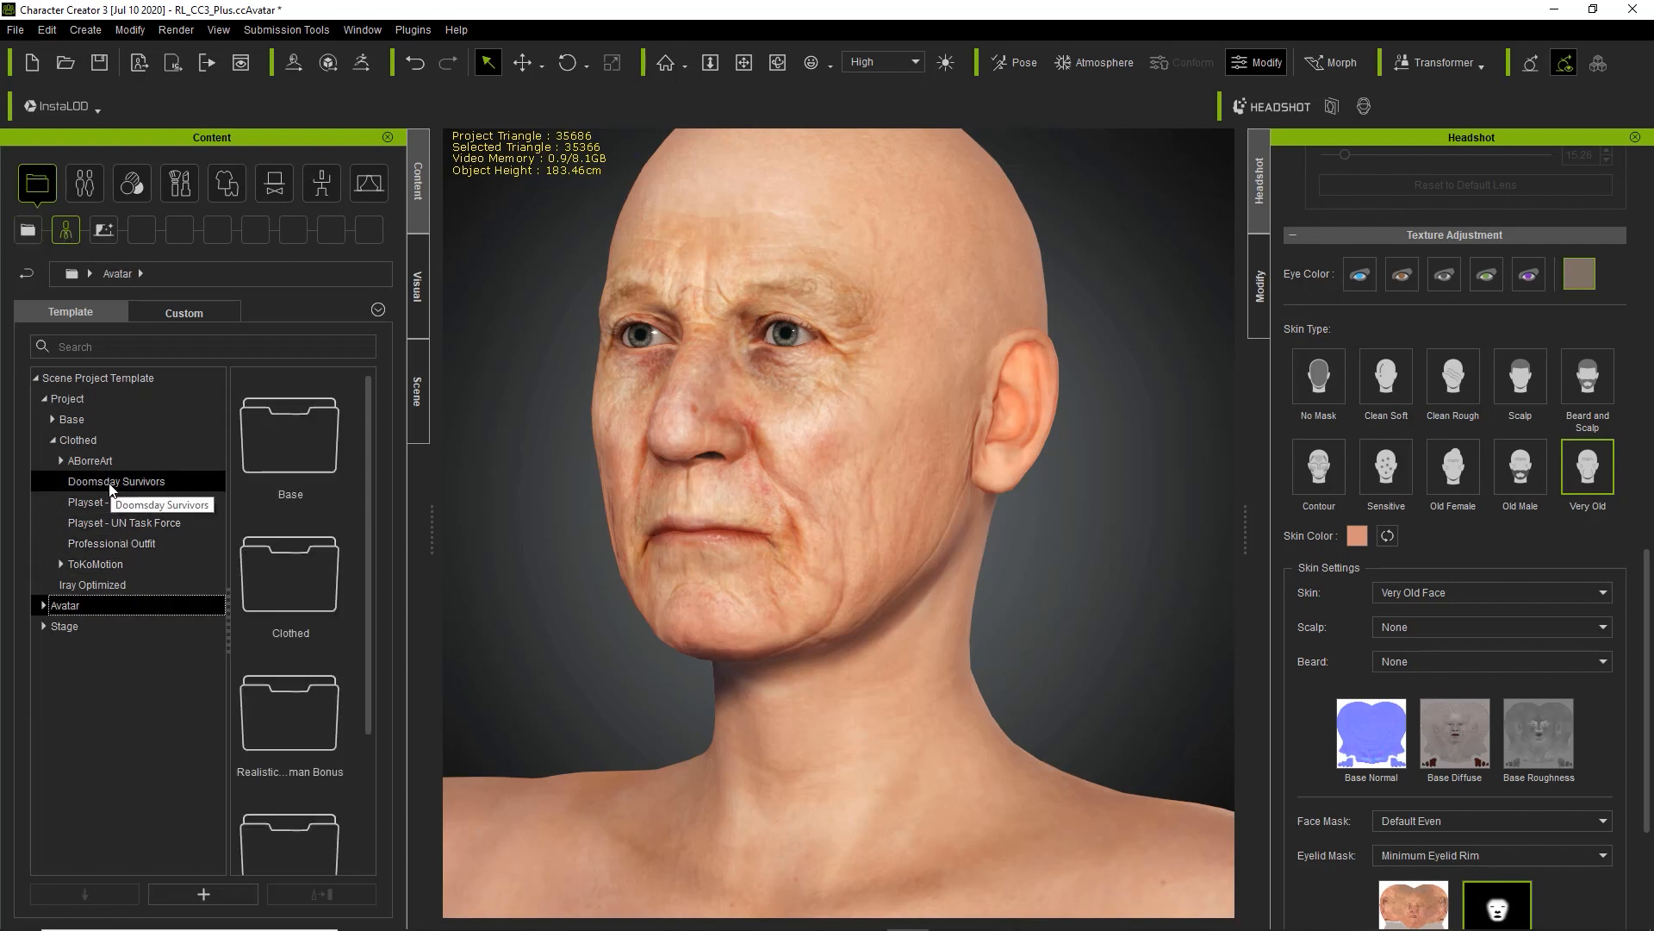
left_click(43, 606)
left_click(129, 667)
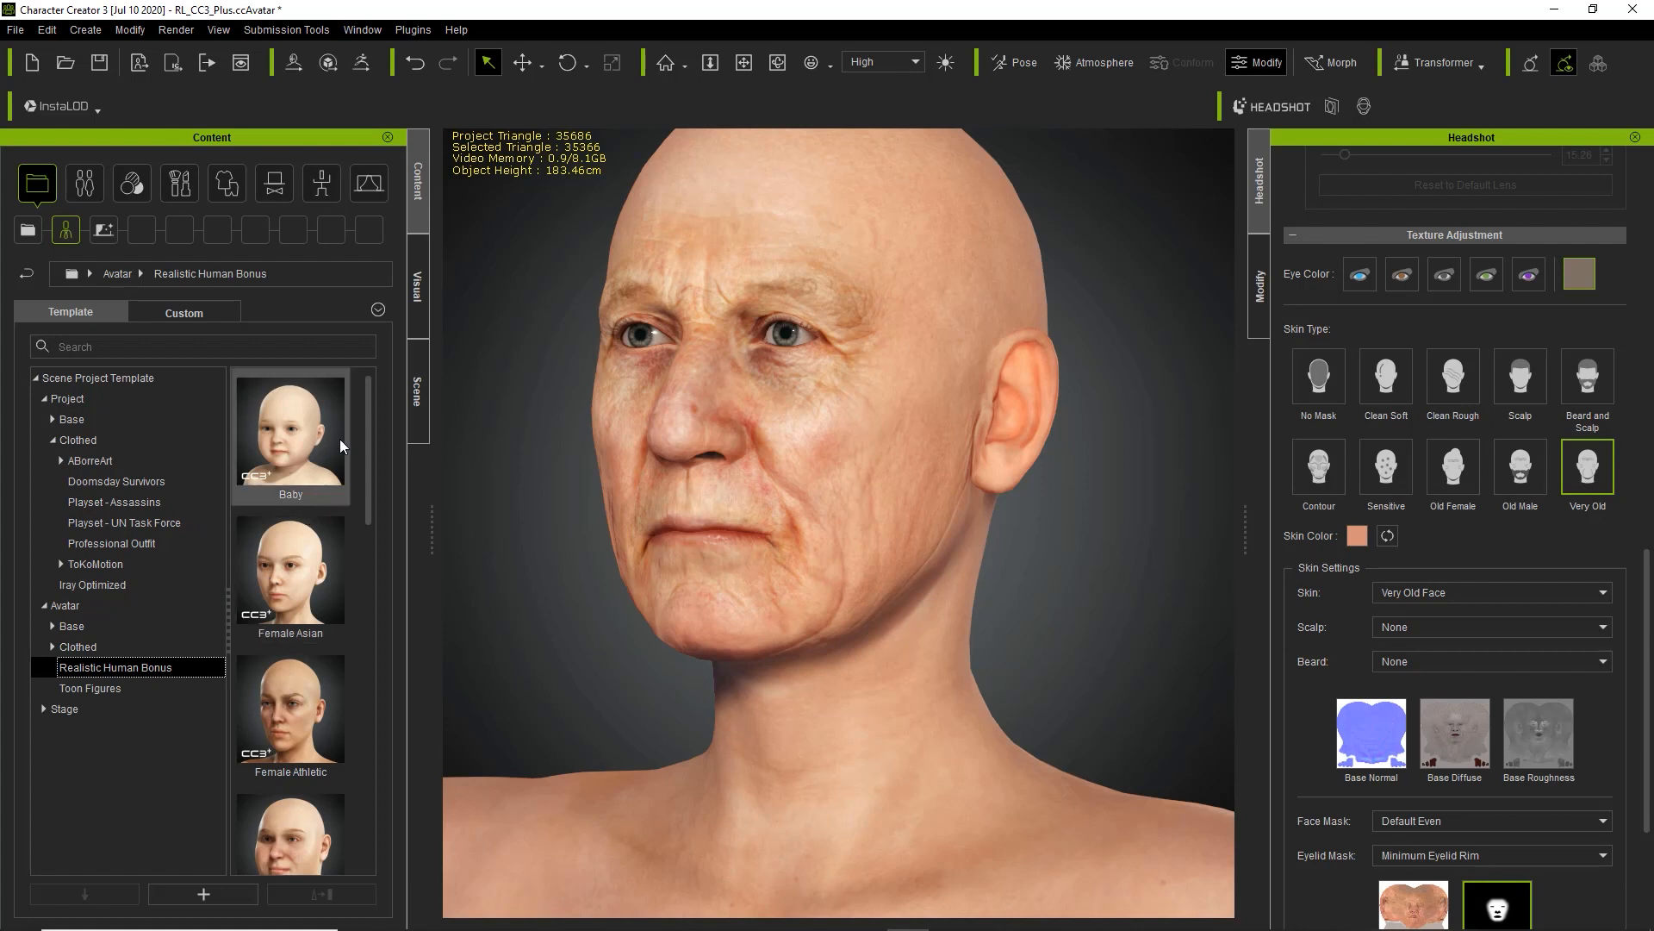
left_click_drag(369, 434, 361, 794)
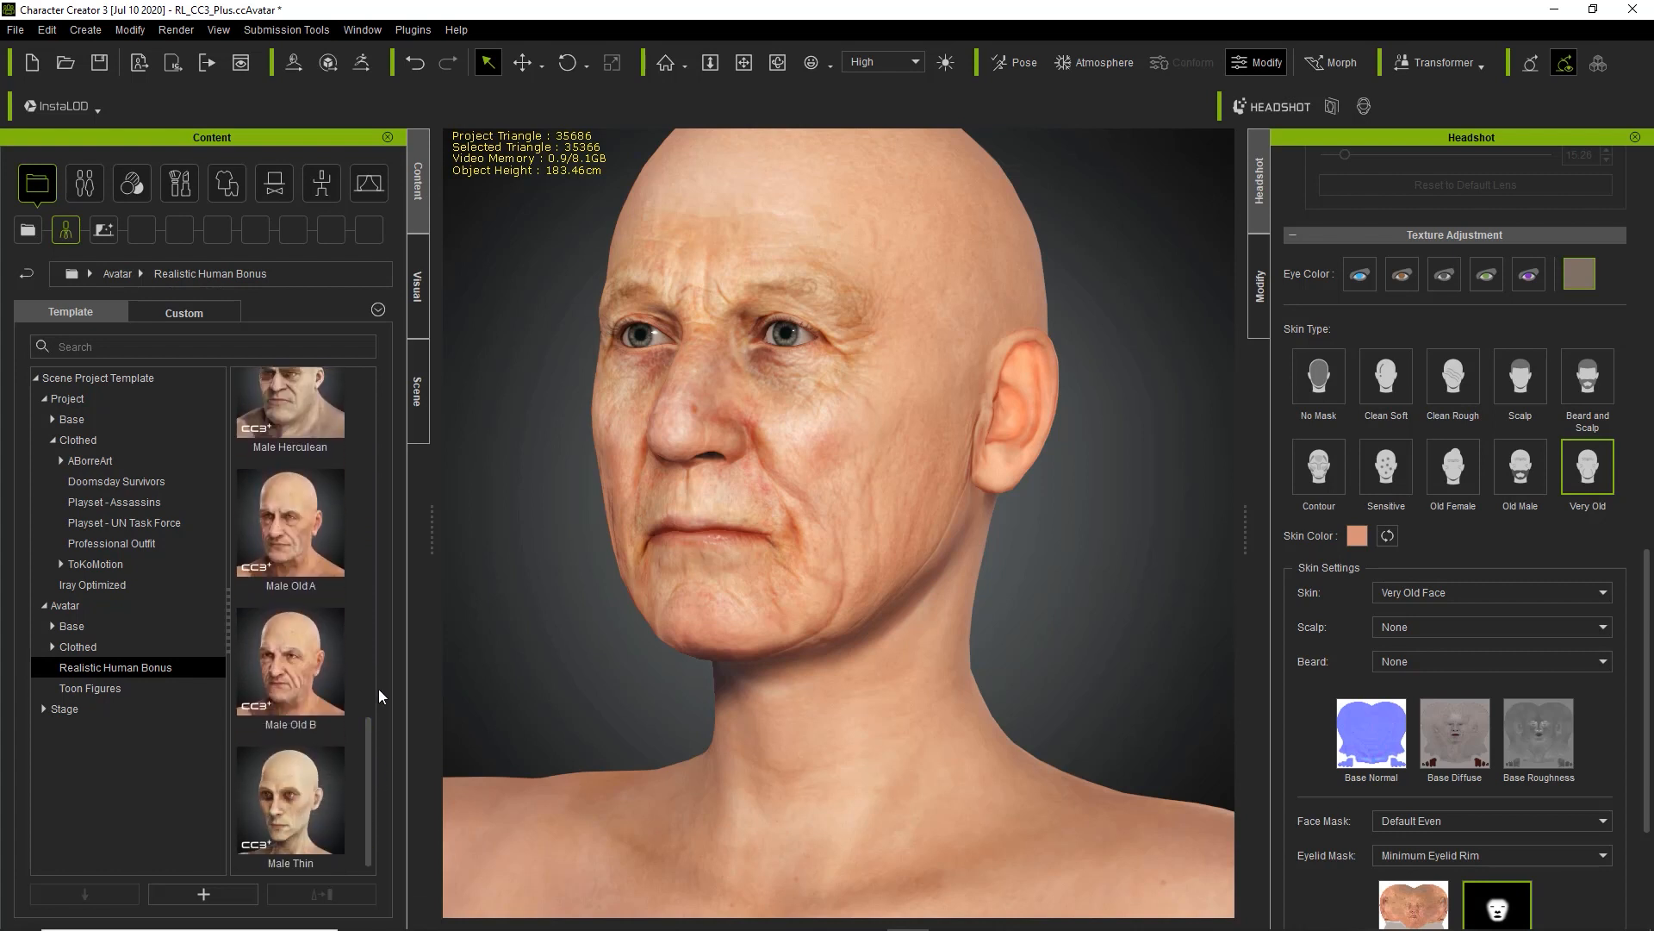
double_click(297, 537)
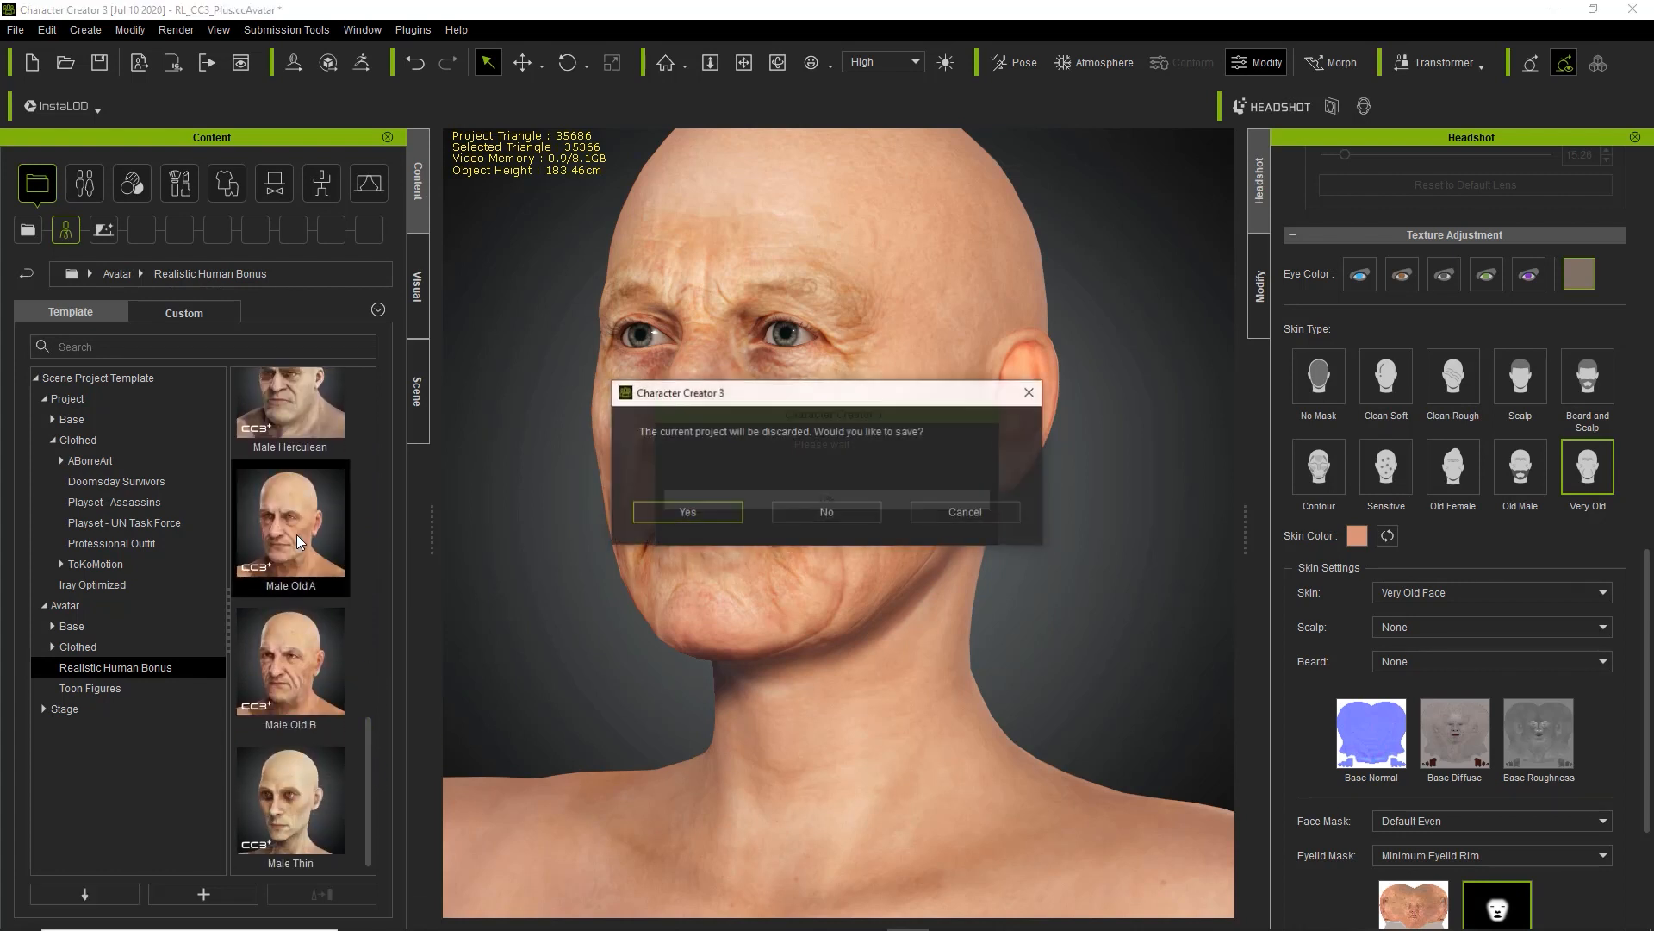
left_click(847, 514)
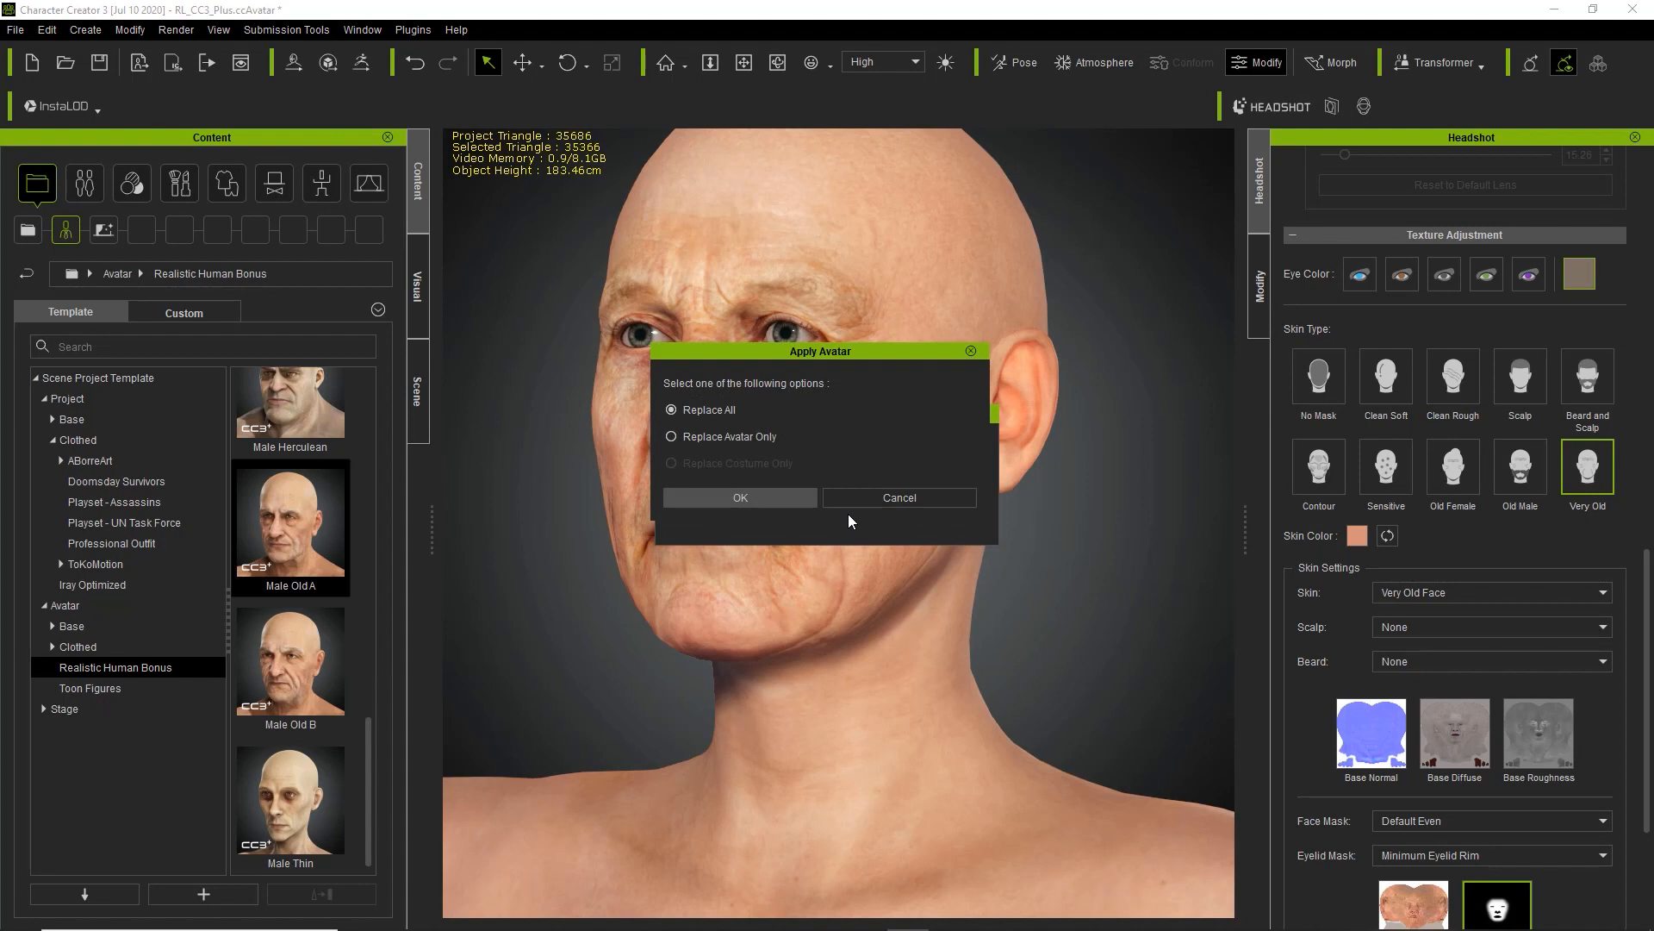
left_click(783, 493)
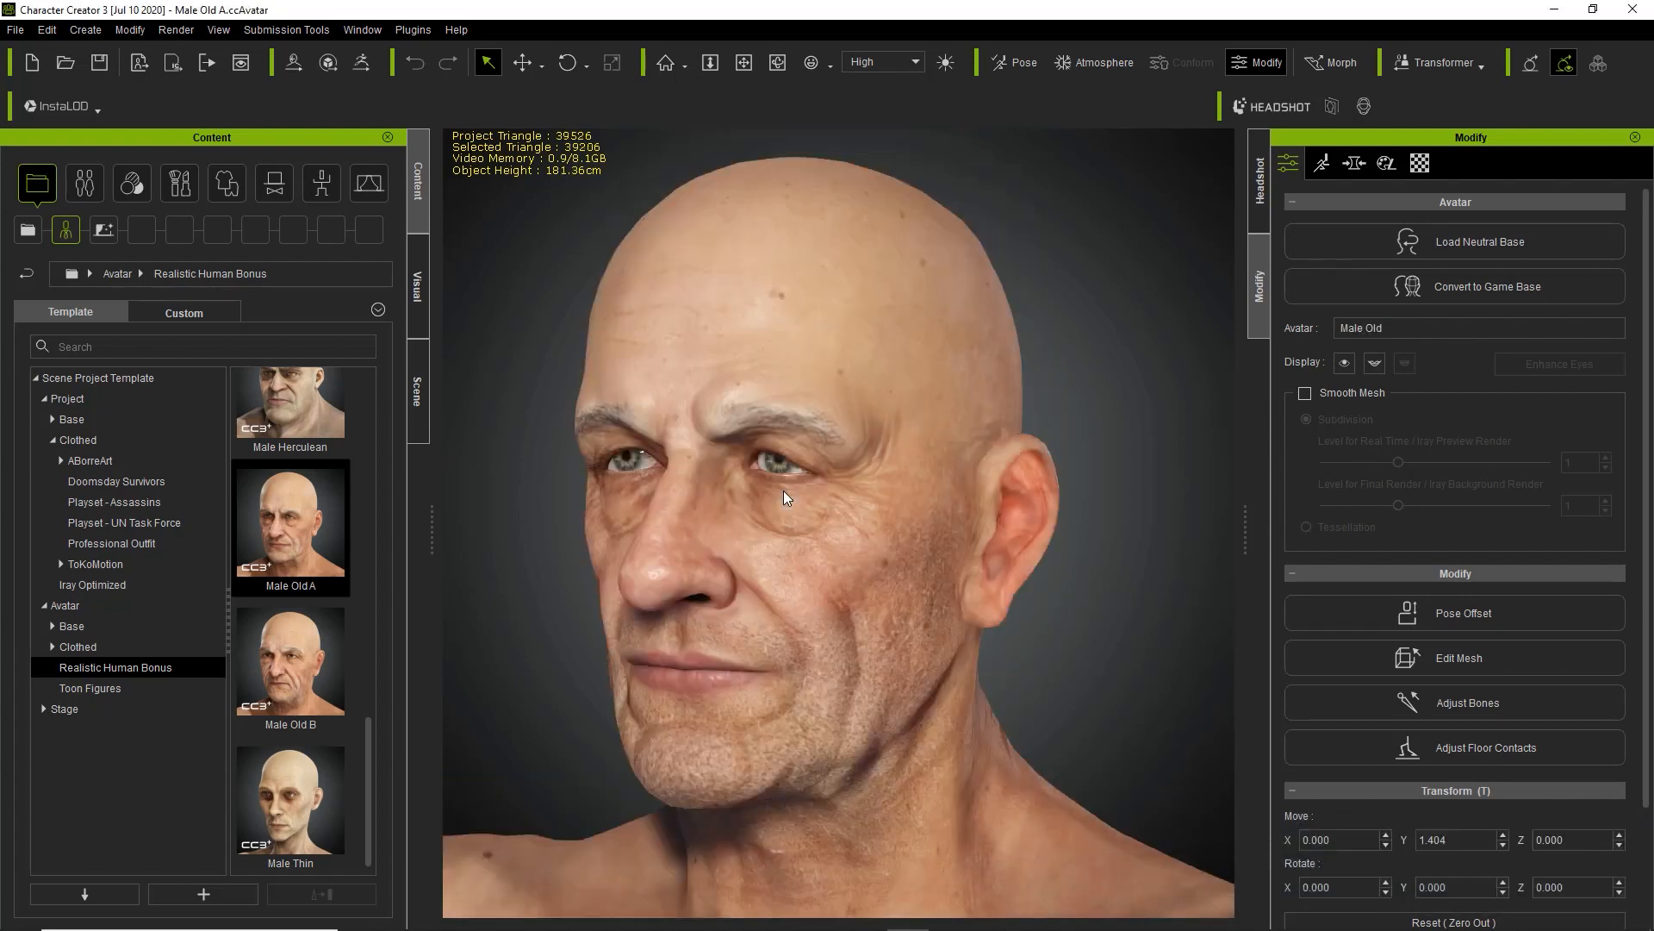
- Examine the aged skin detail on the avatar's face, neck, shoulders and chest from several distances and angles
middle_click_drag(802, 636, 823, 596)
right_click_drag(784, 606, 963, 525)
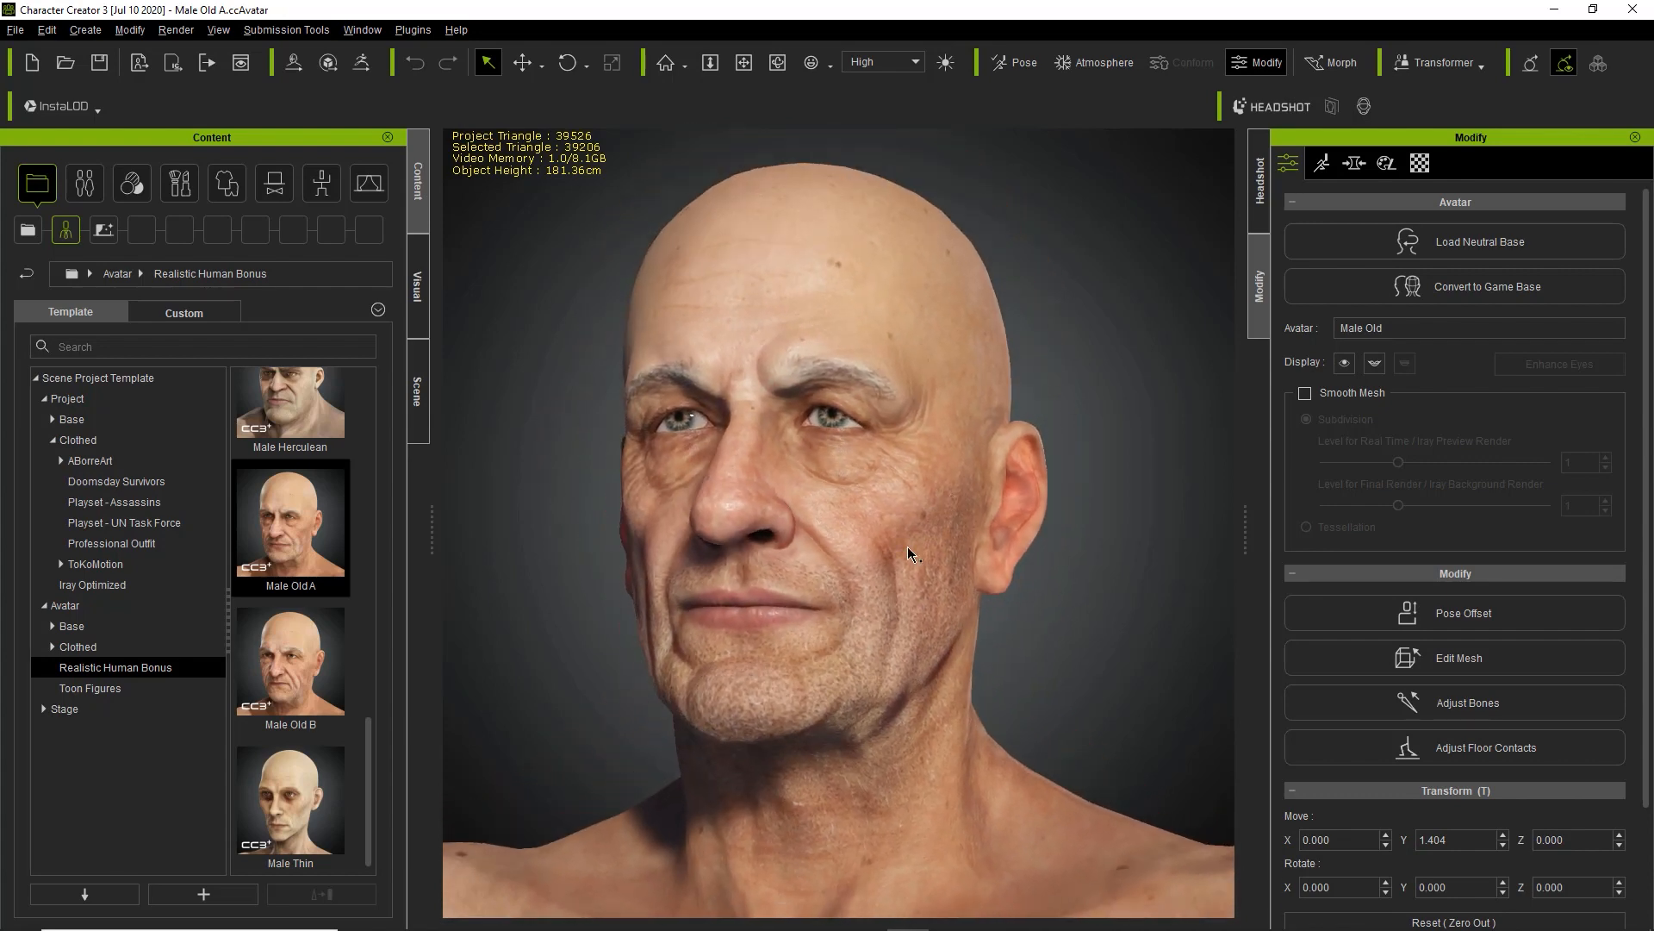
scroll(910, 553, "down", 3)
middle_click_drag(911, 641, 914, 551)
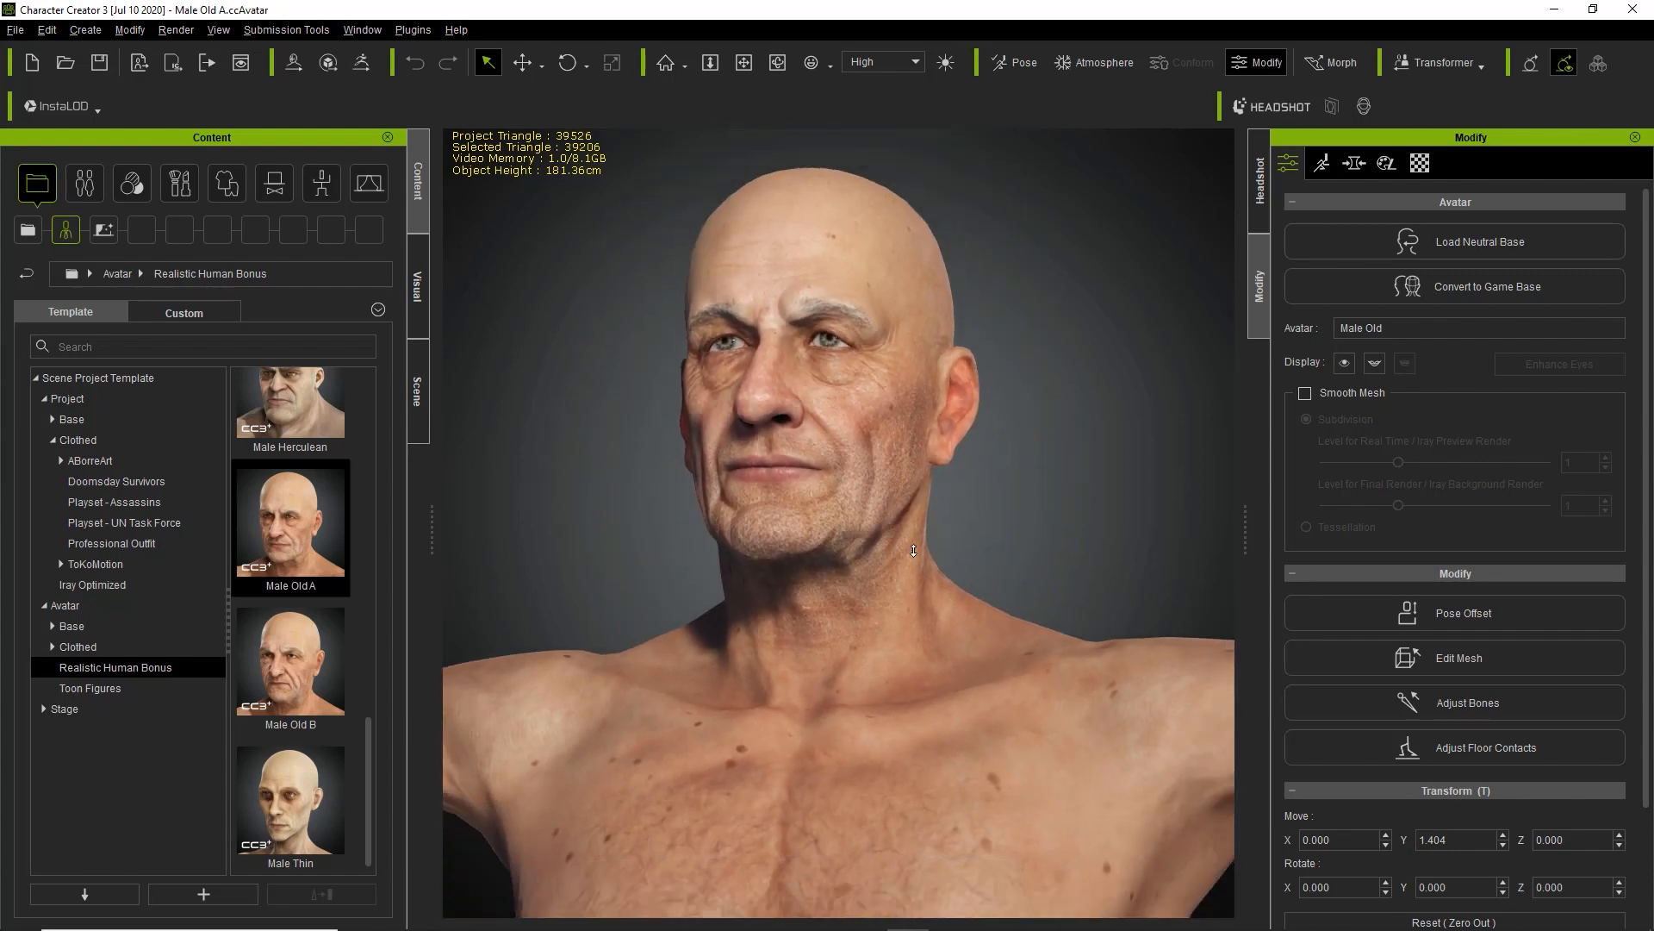
scroll(914, 551, "down", 4)
middle_click_drag(922, 634, 930, 545)
right_click_drag(931, 544, 994, 491)
middle_click_drag(994, 481, 996, 564)
scroll(989, 454, "up", 5)
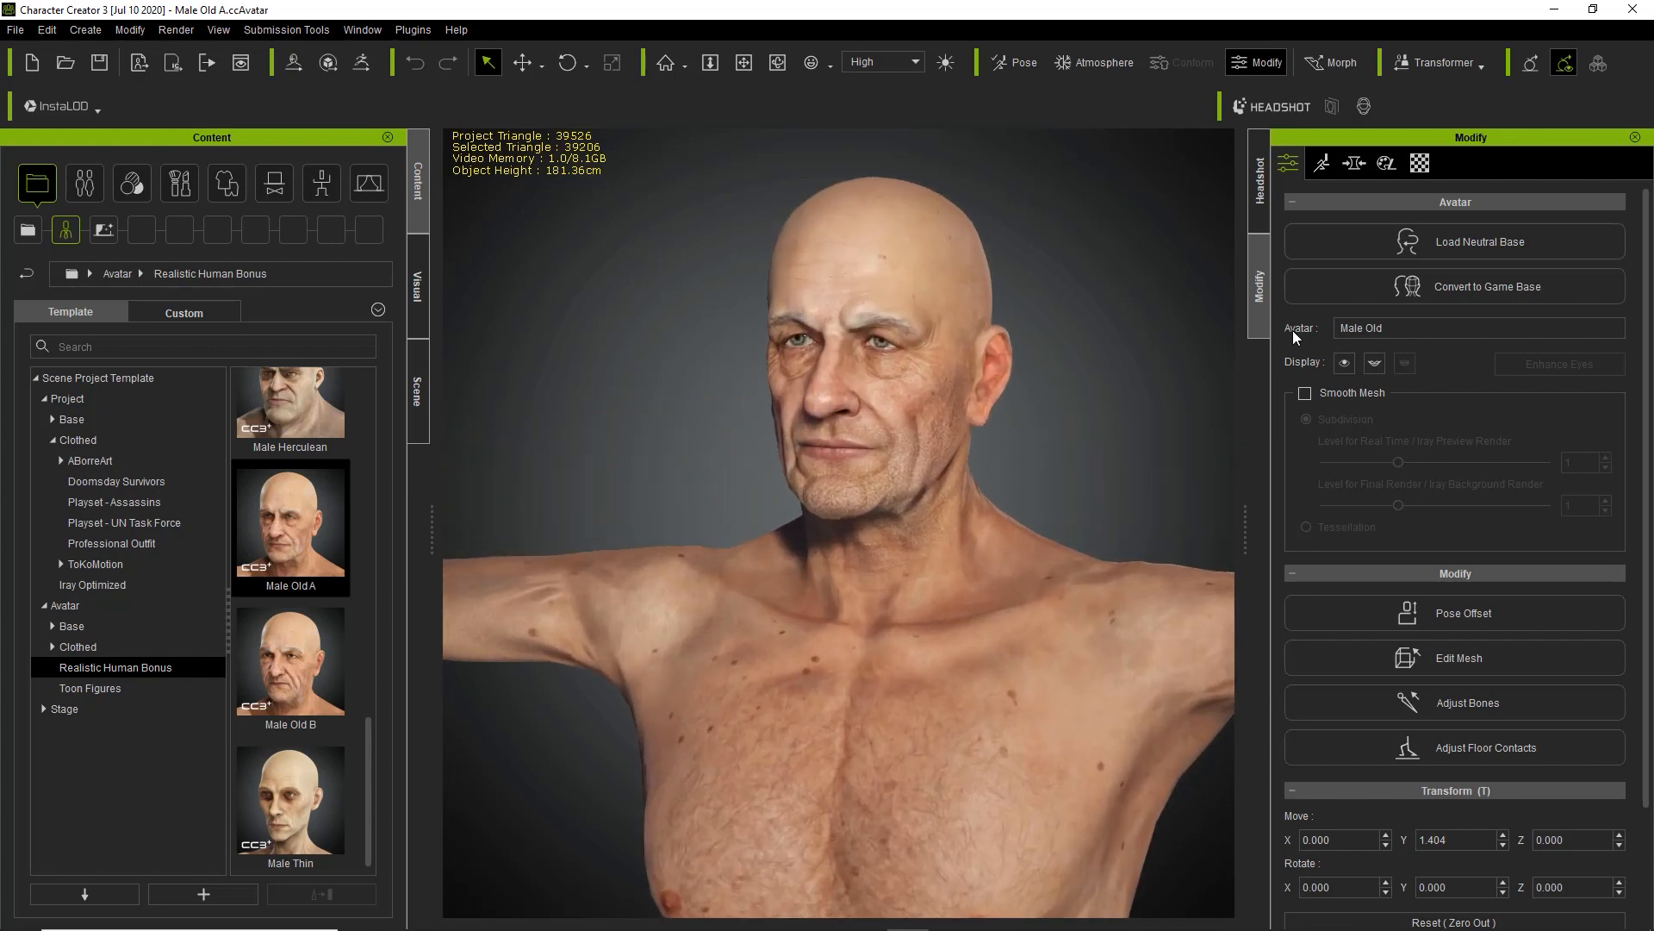
- Generate a Headshot Pro head on this avatar from the elderly man's photo with Current body type and Clean Rough skin
left_click(1264, 185)
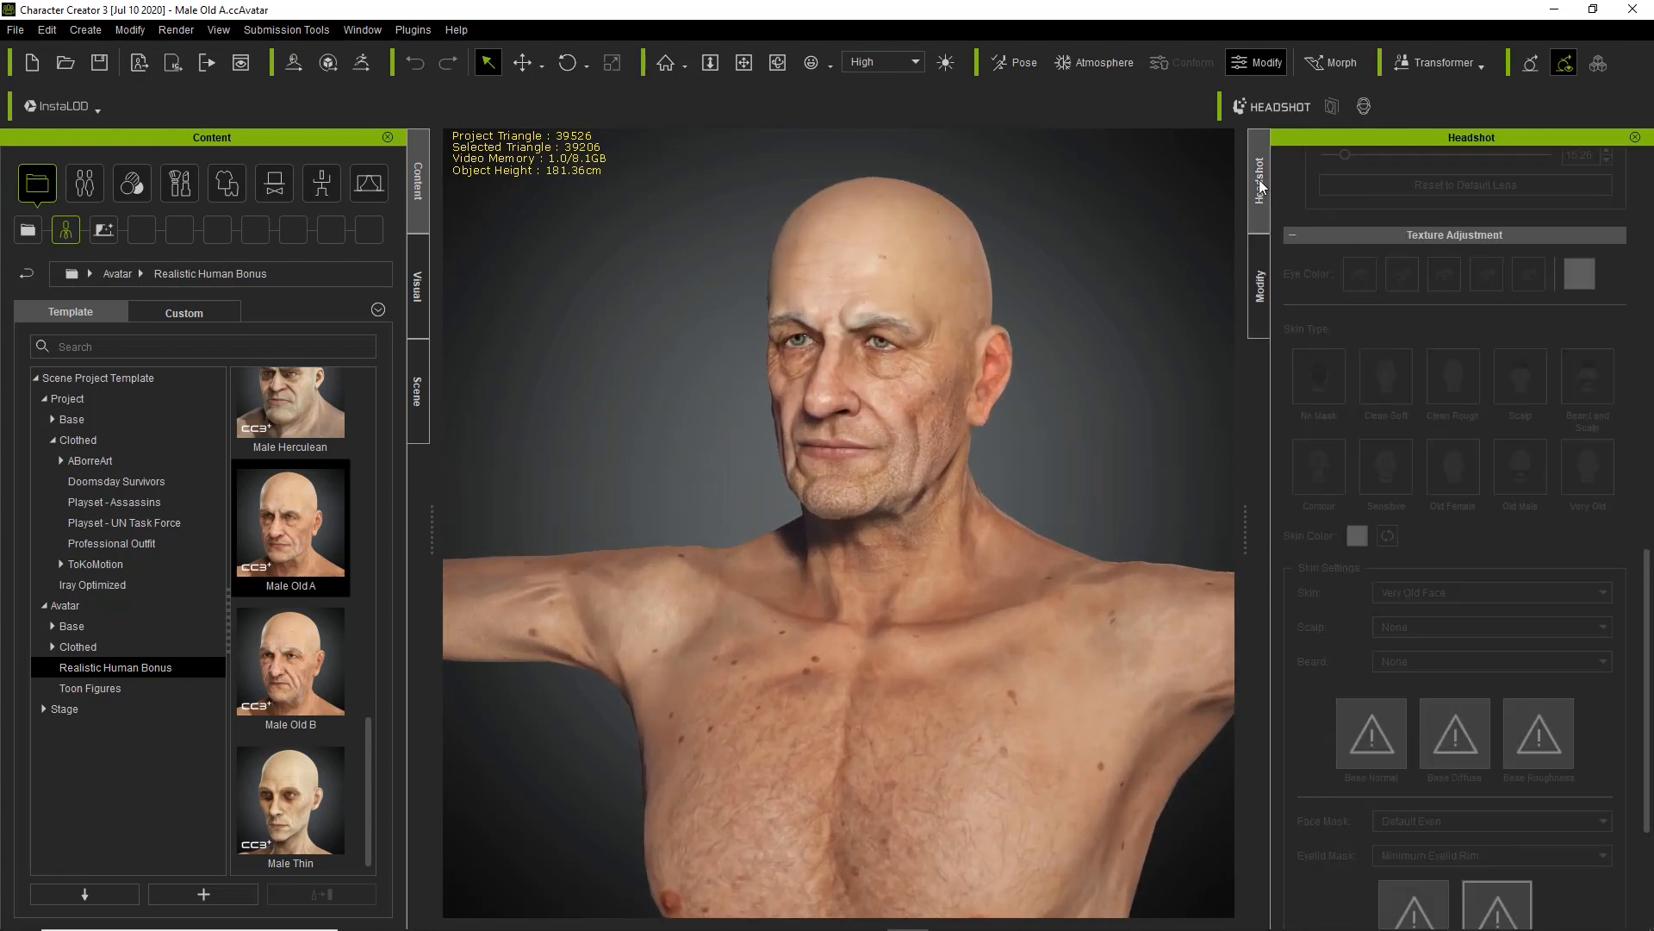
left_click_drag(1649, 564, 1643, 178)
left_click(1555, 563)
double_click(492, 308)
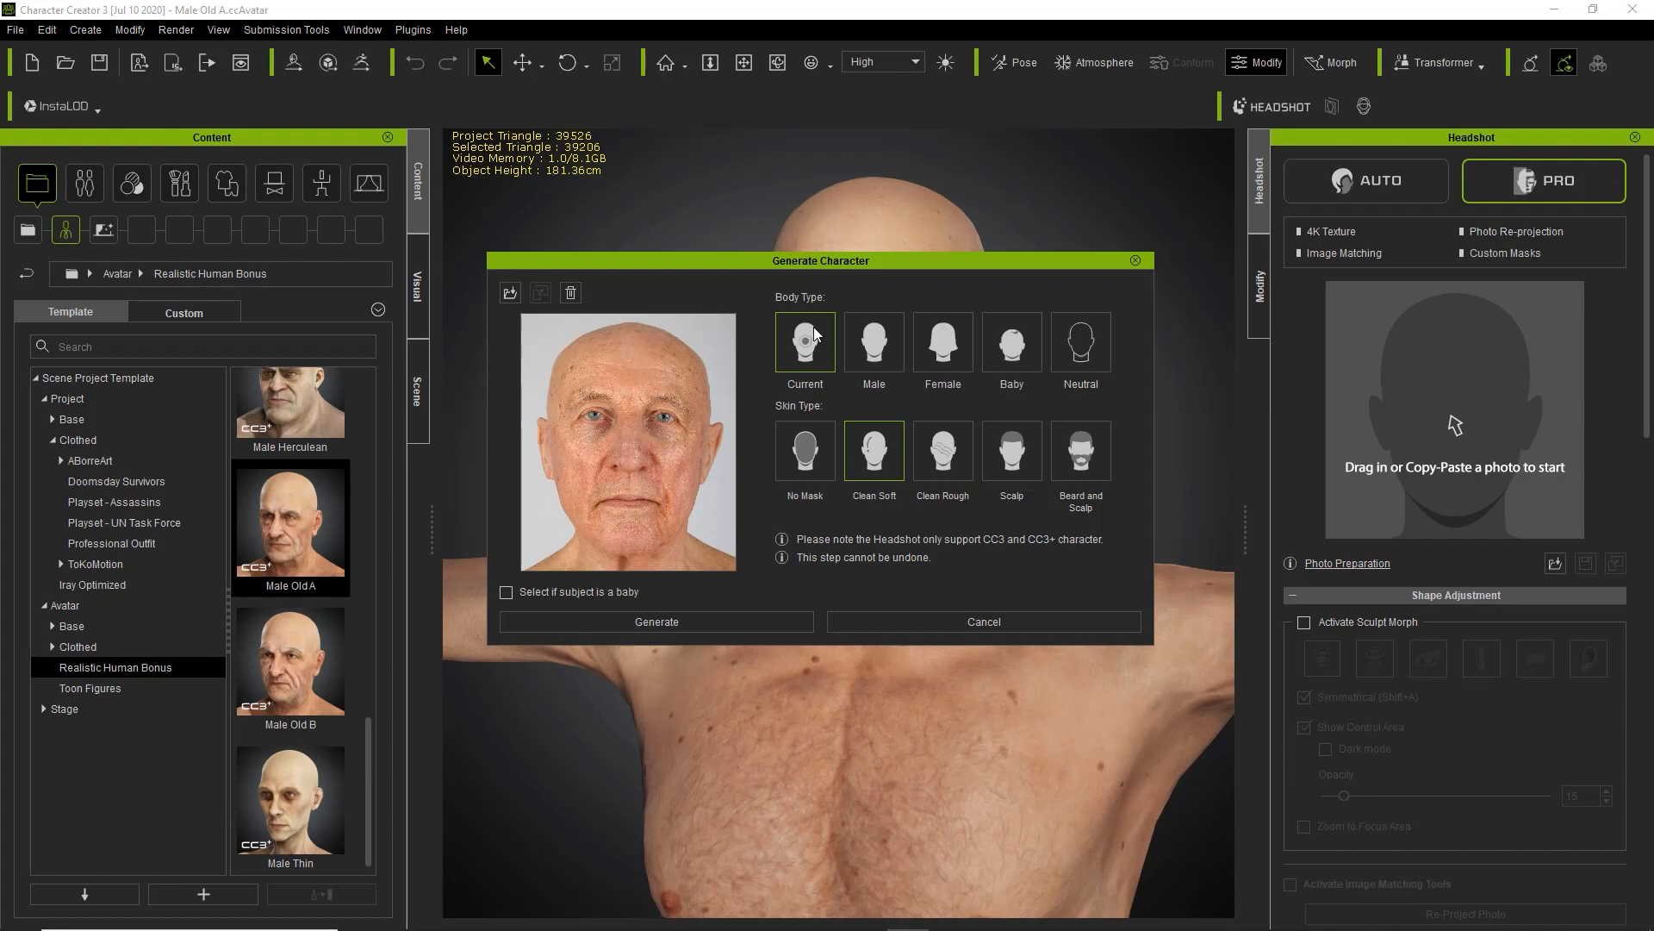
left_click(944, 460)
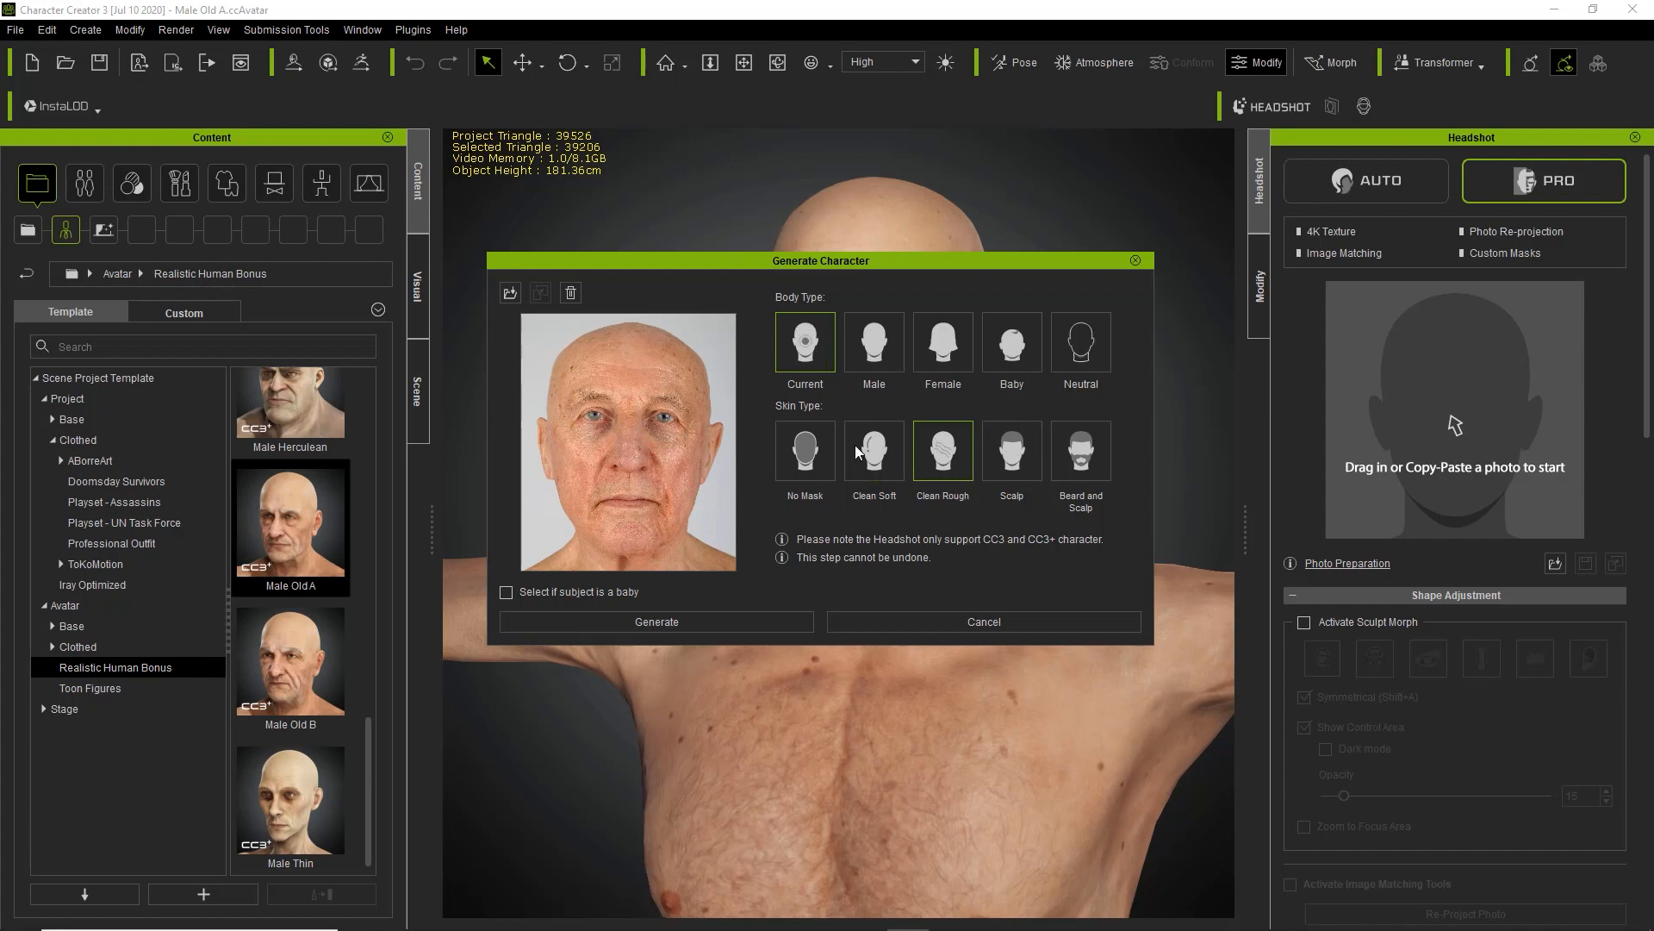
left_click(660, 622)
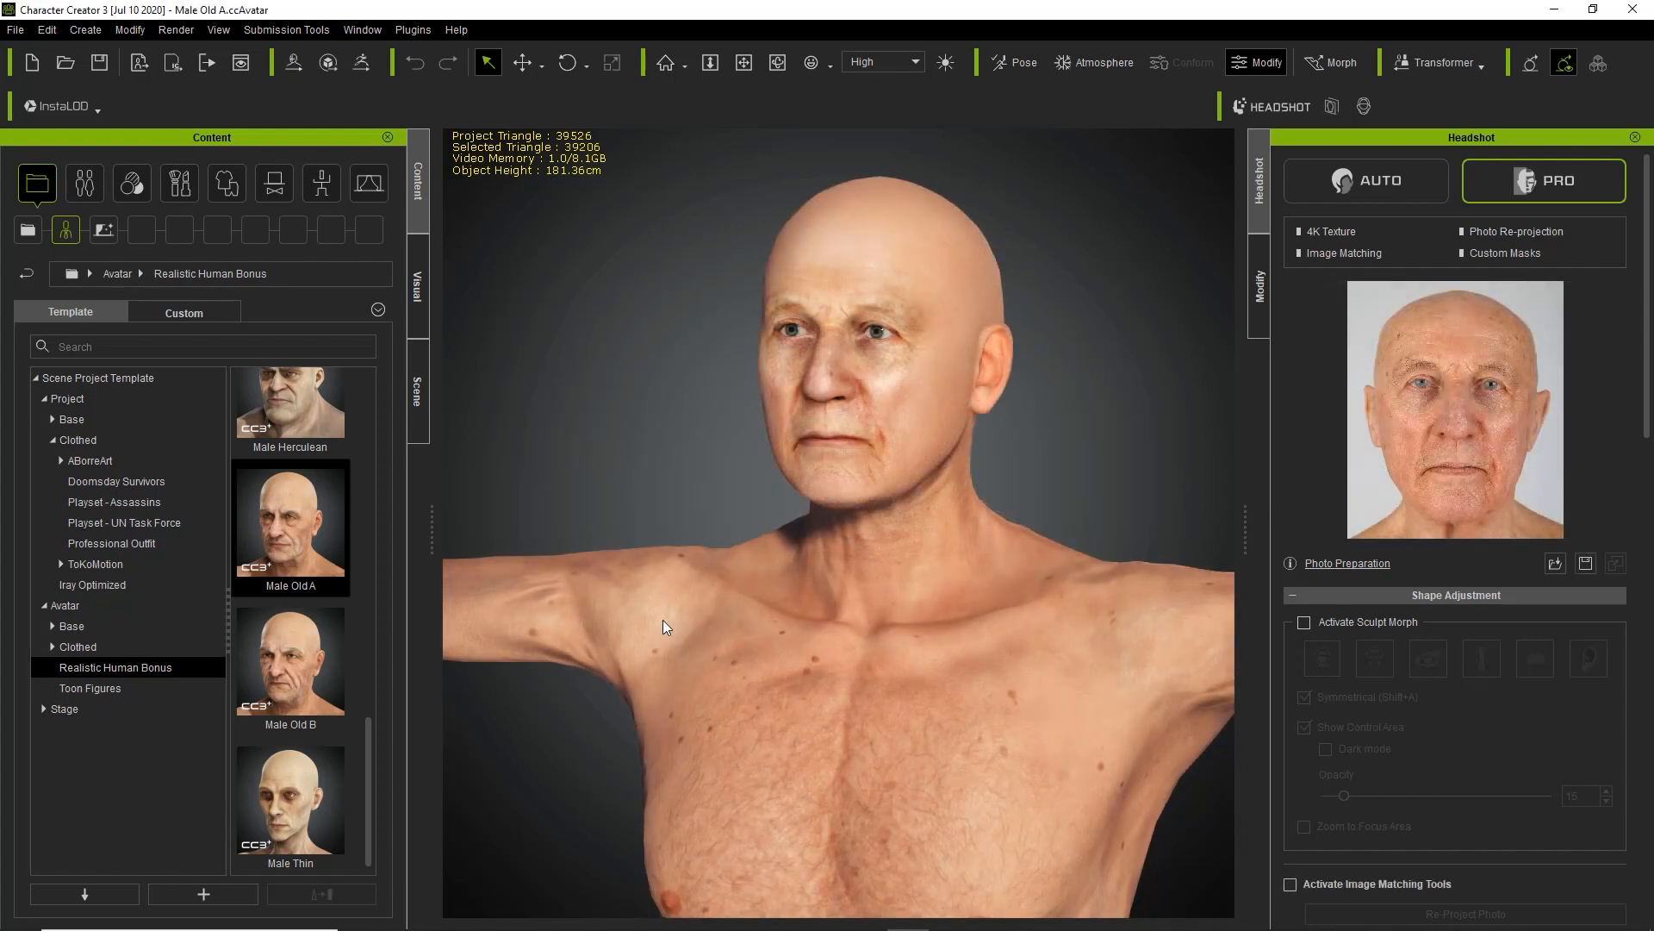
- Examine how the generated head's skin blends into the aged neck and torso, including the jaw up close
scroll(938, 671, "down", 2)
middle_click_drag(938, 671, 939, 521)
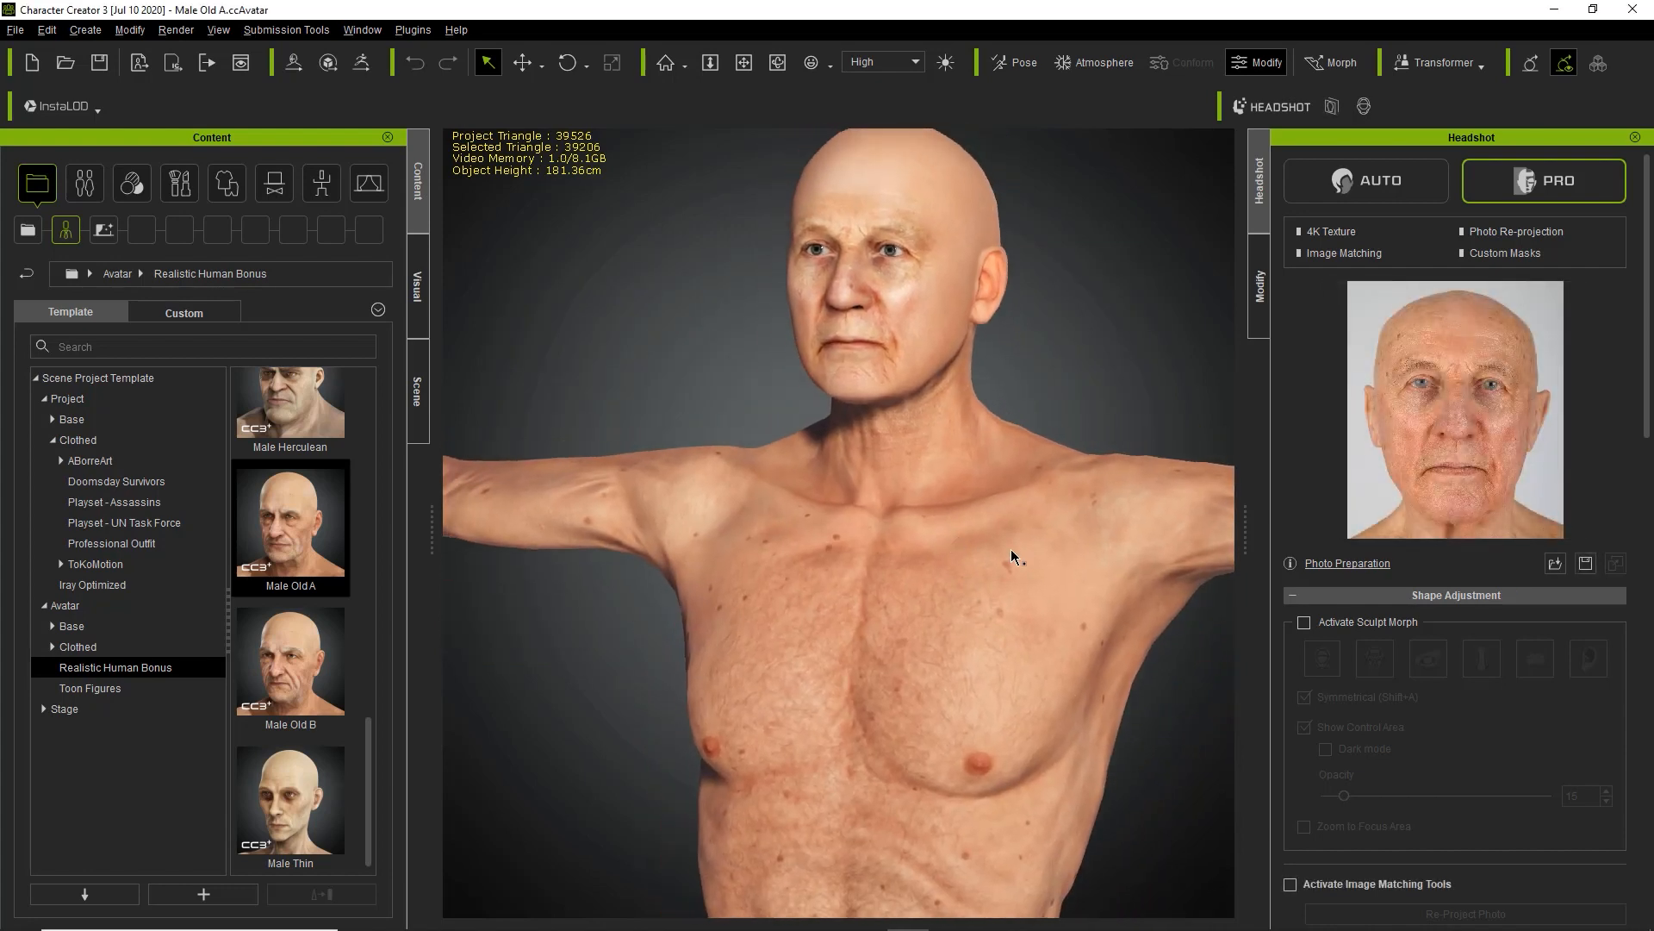
right_click_drag(1011, 551, 947, 545)
middle_click_drag(936, 486, 908, 583)
scroll(908, 583, "up", 5)
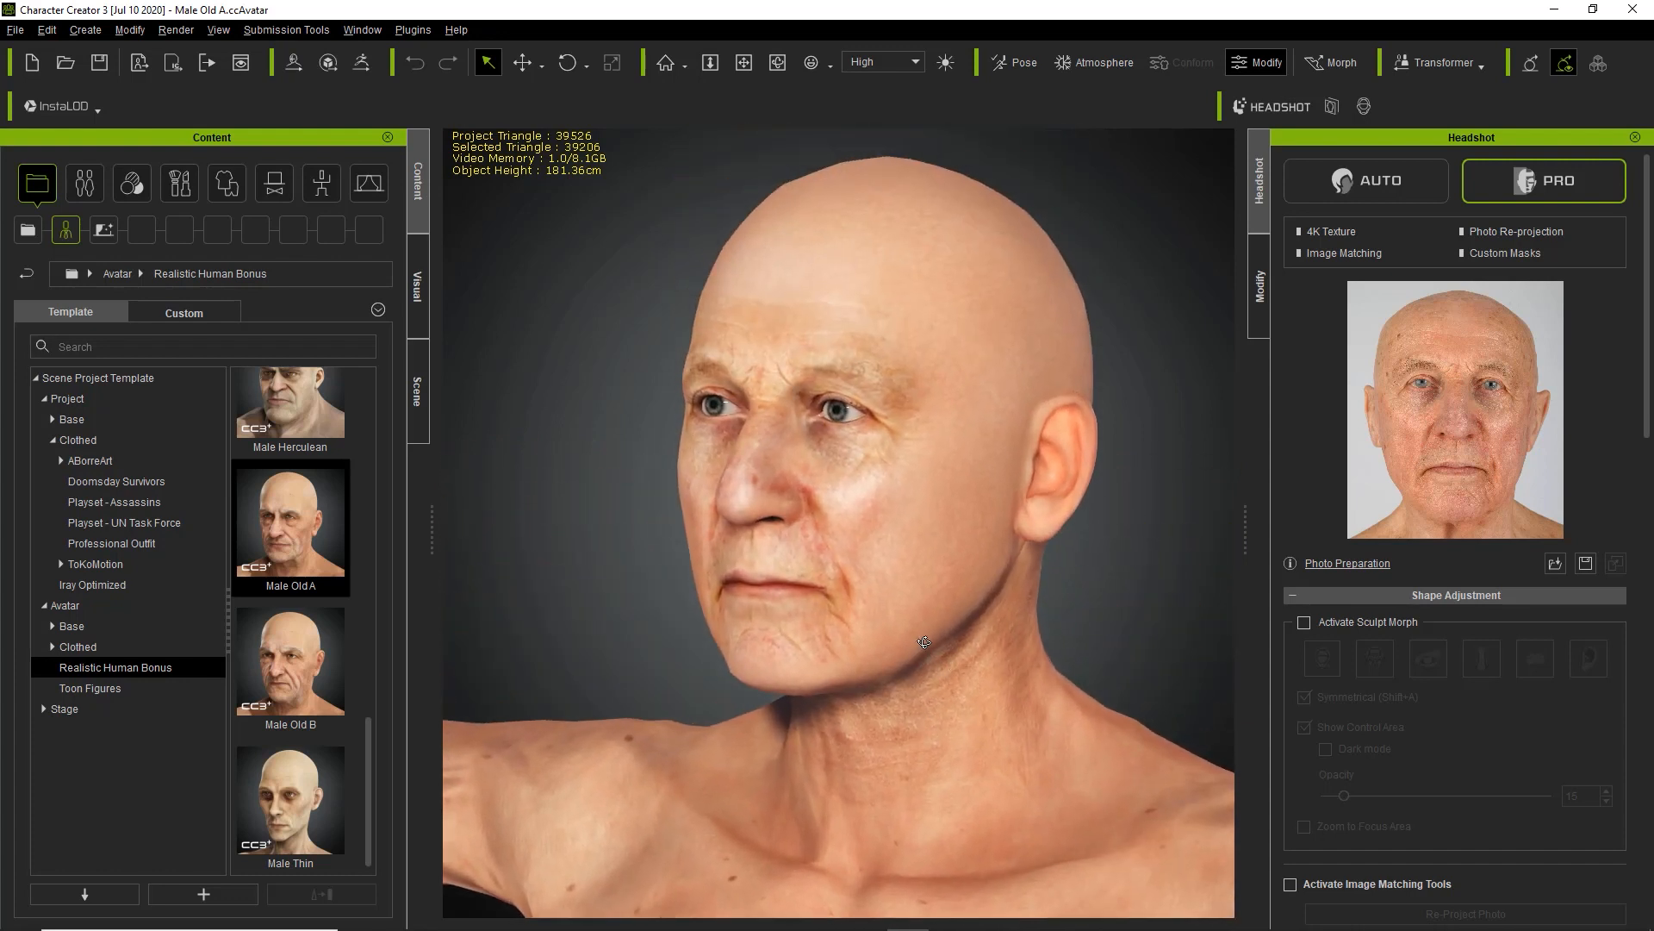
right_click_drag(924, 642, 917, 637)
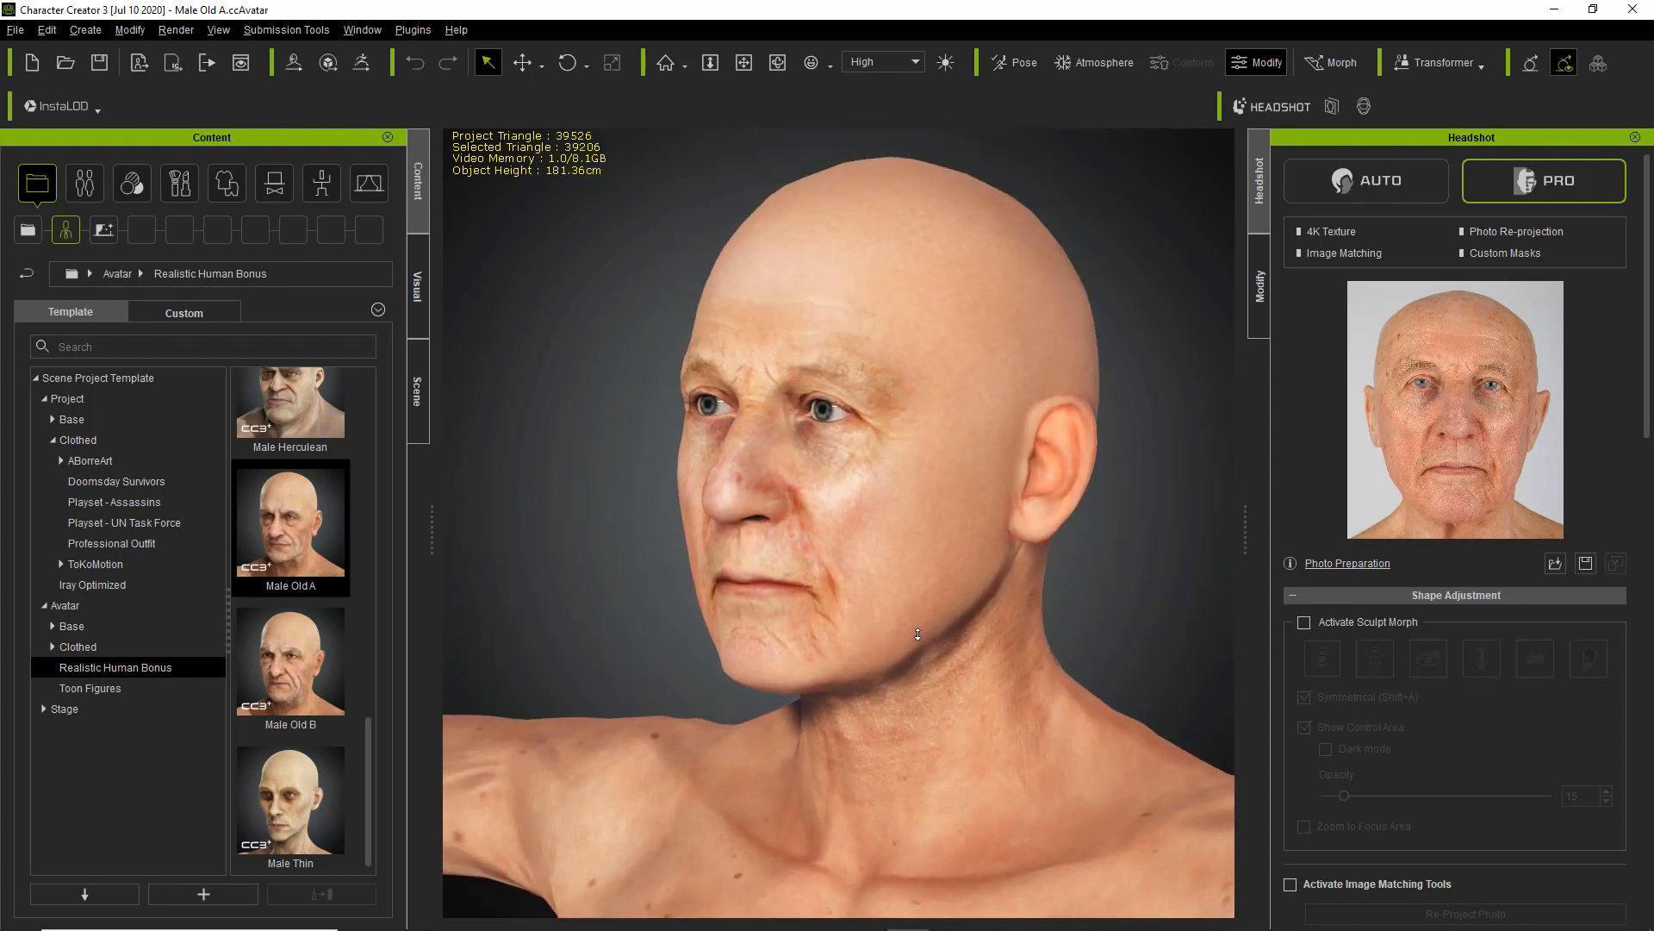
scroll(939, 641, "up", 1)
middle_click_drag(968, 643, 914, 683)
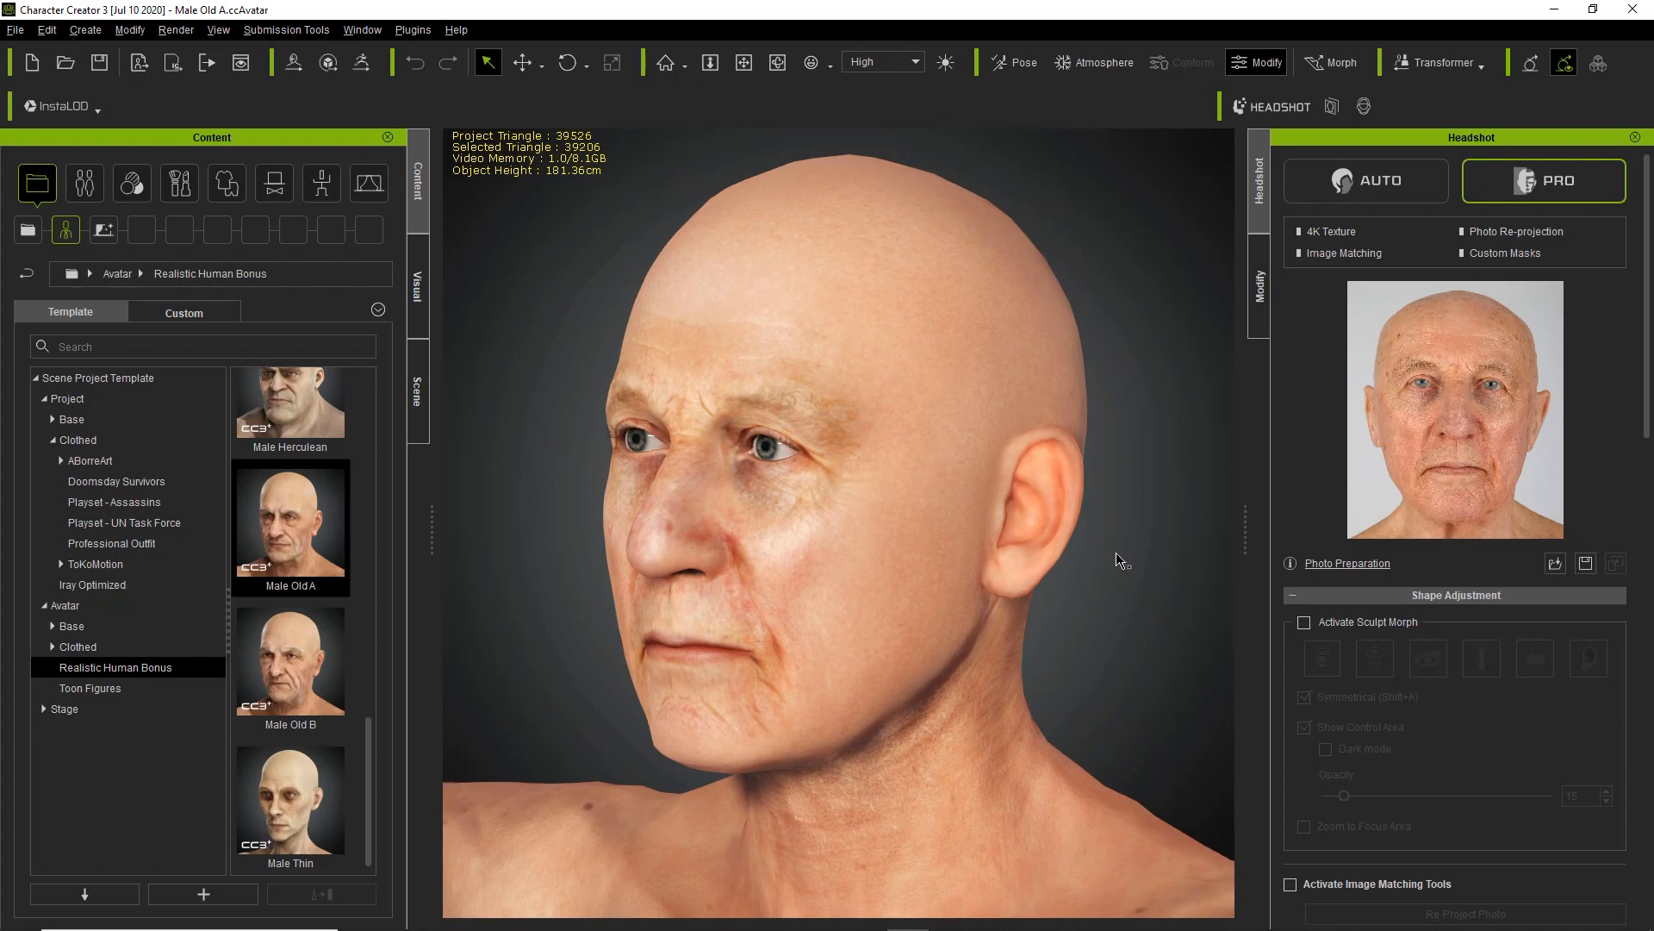
- Change the head's skin type to Very Old and update the skin texture
left_click_drag(1646, 357, 1647, 737)
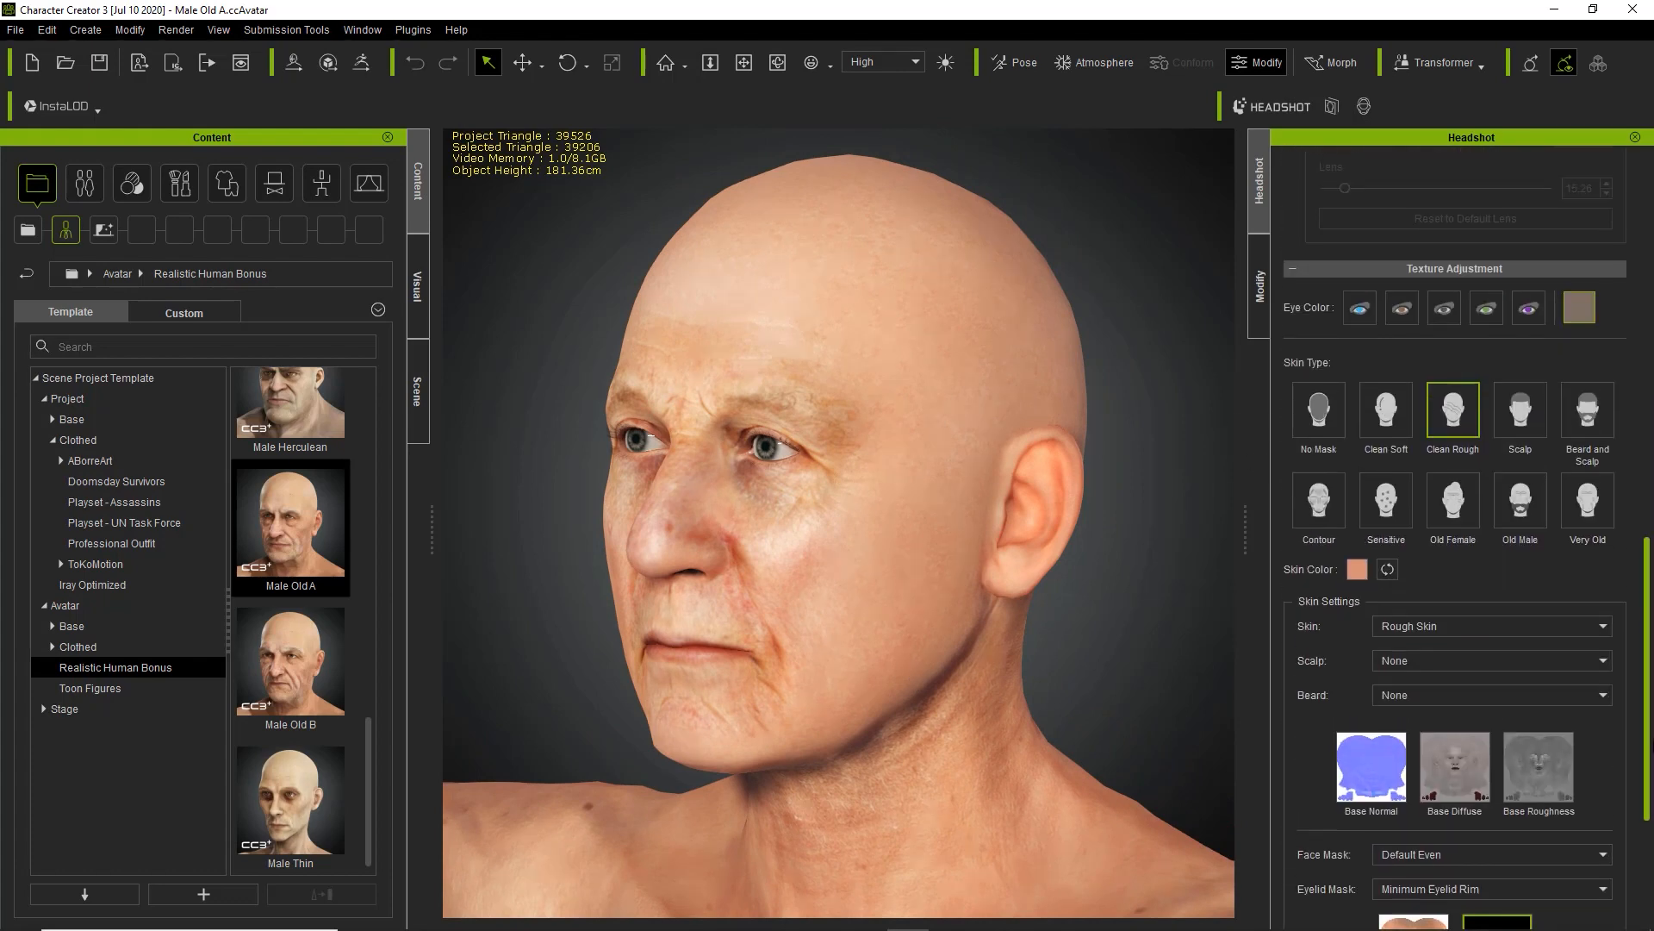
left_click(1587, 501)
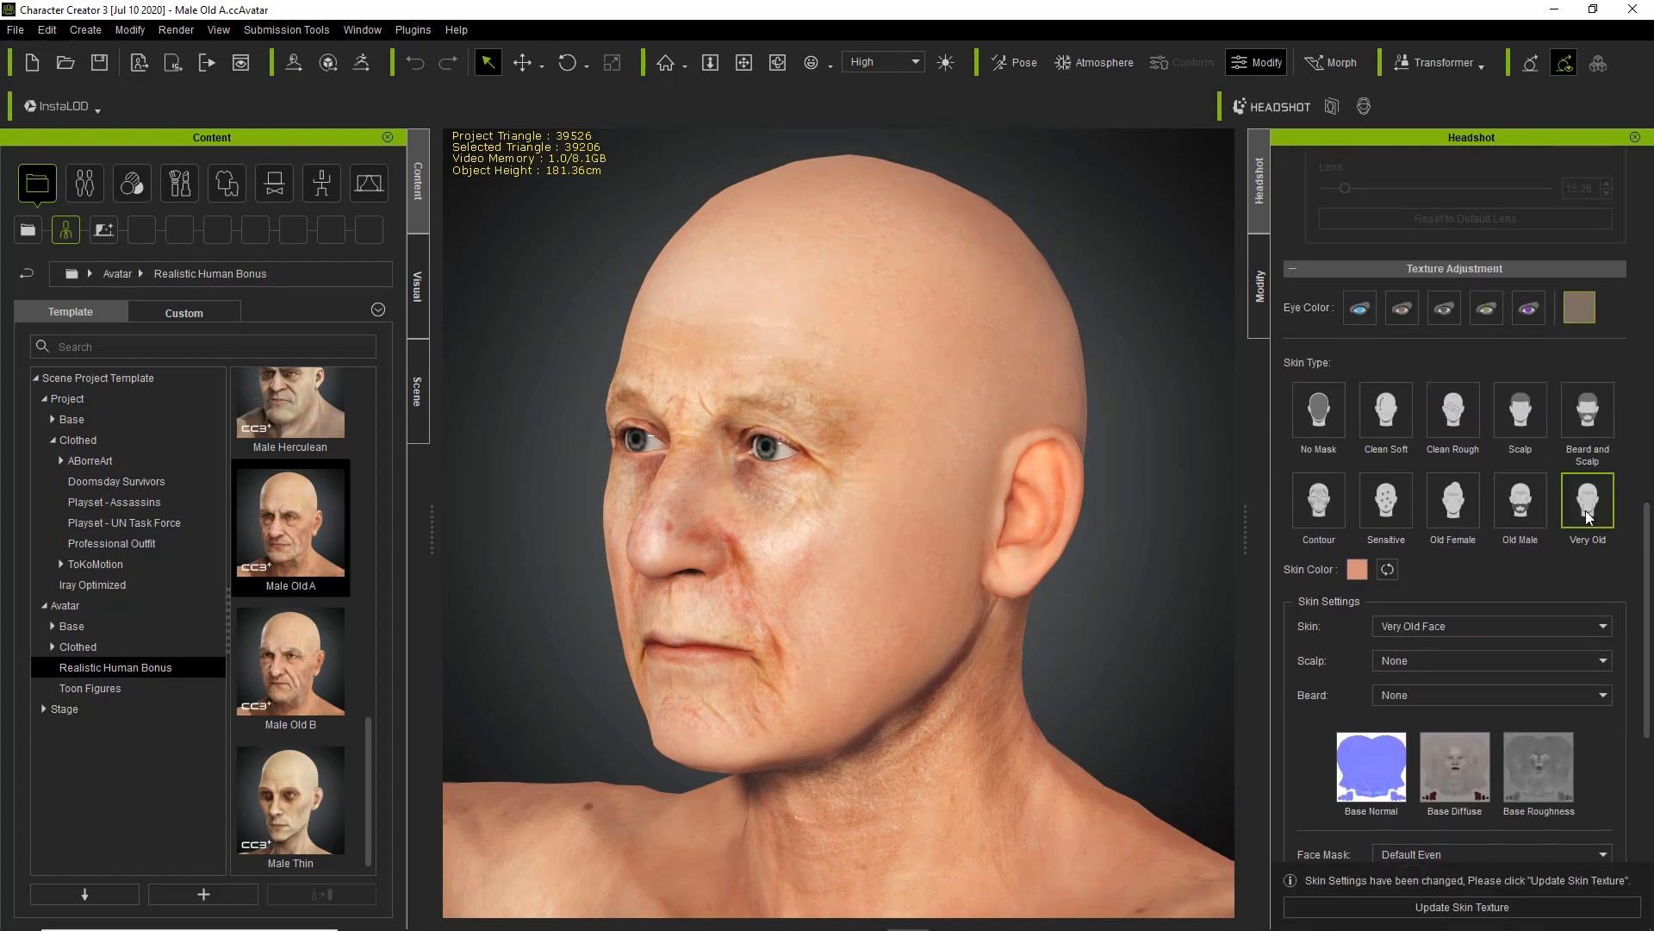
left_click(1474, 908)
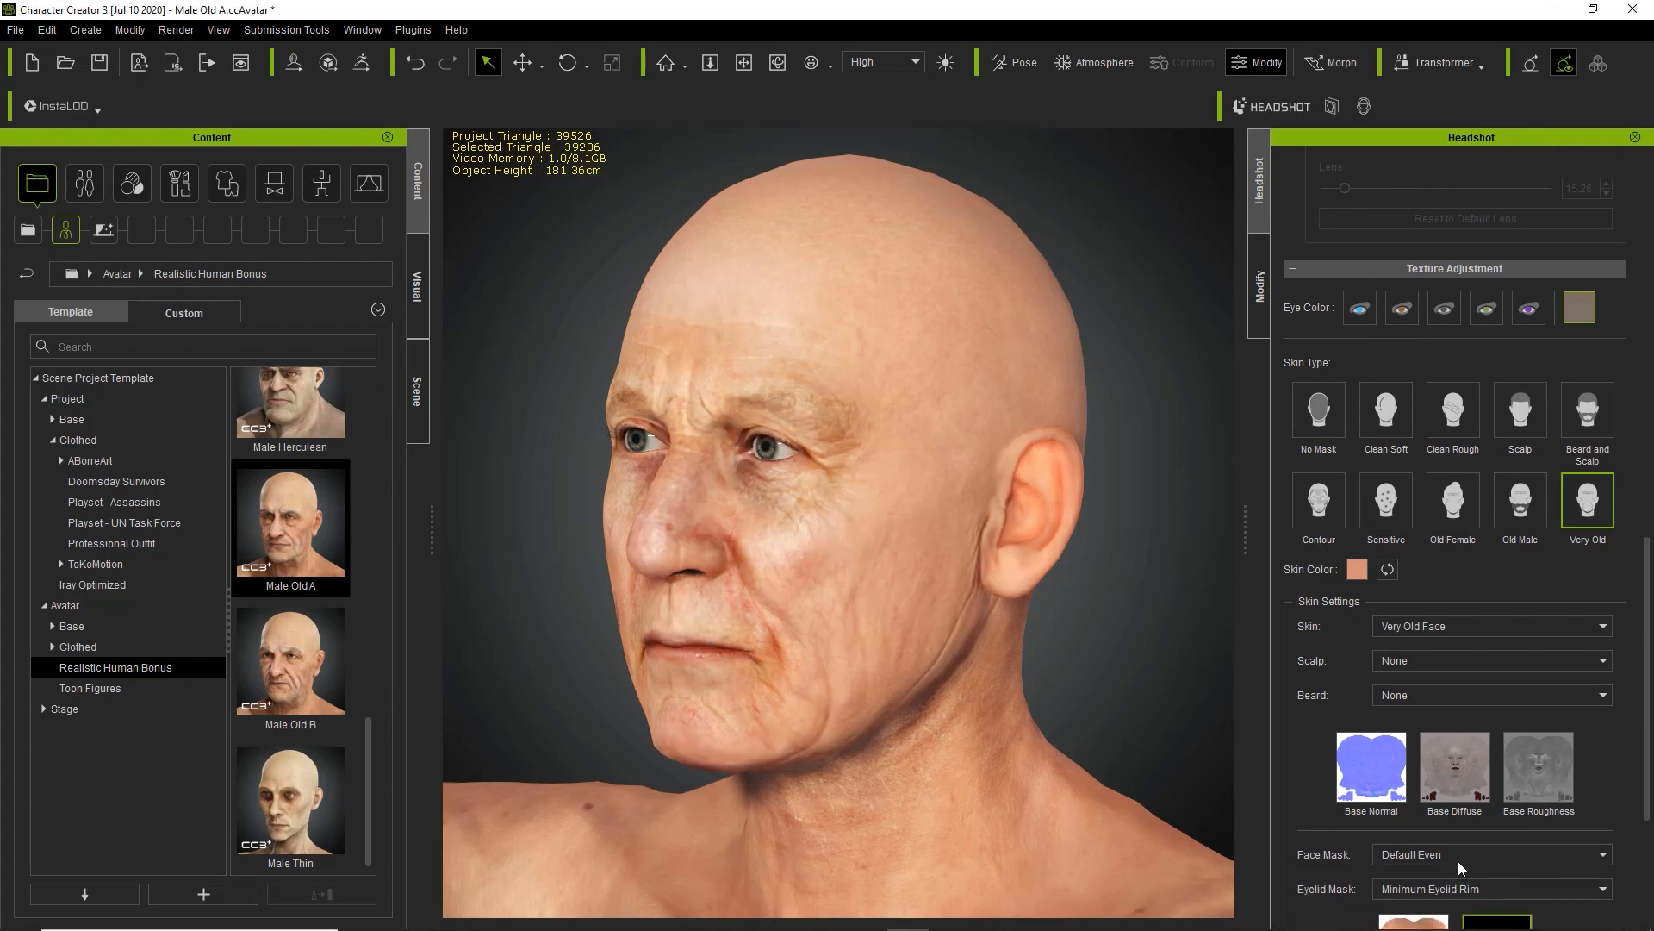
- Examine the wrinkled face skin and its match with the neck and upper body from different angles
middle_click_drag(951, 530, 946, 505)
scroll(948, 508, "down", 3)
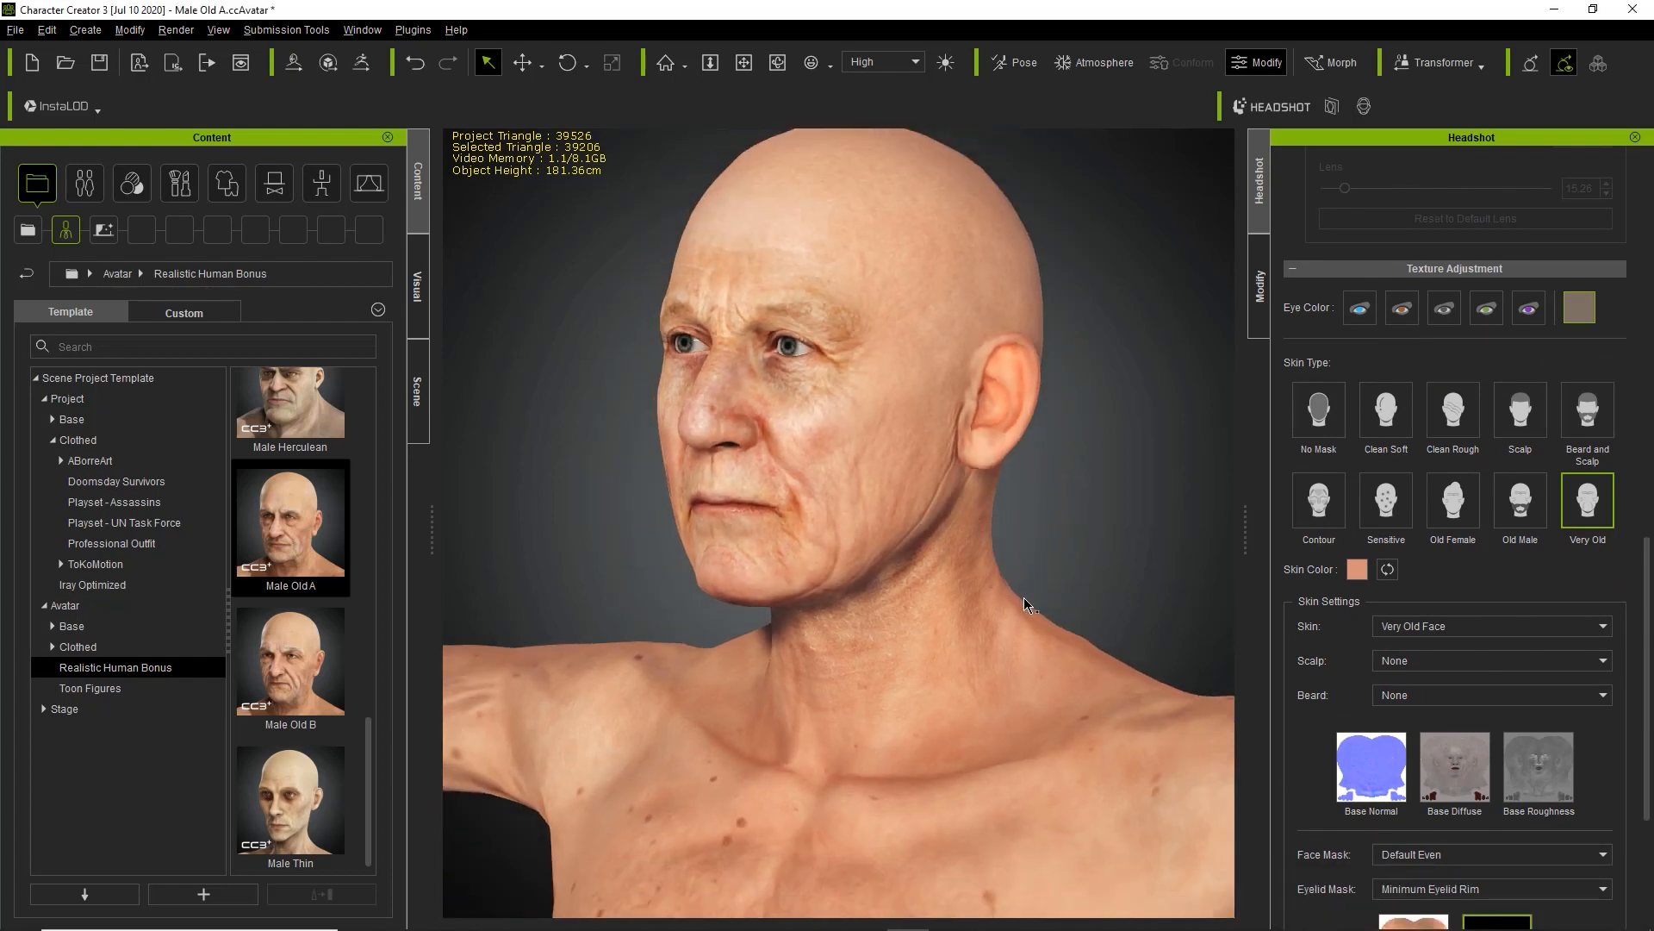
right_click_drag(1022, 600, 825, 564)
scroll(826, 564, "up", 4)
right_click_drag(952, 589, 909, 616)
scroll(971, 610, "down", 1)
scroll(958, 628, "down", 3)
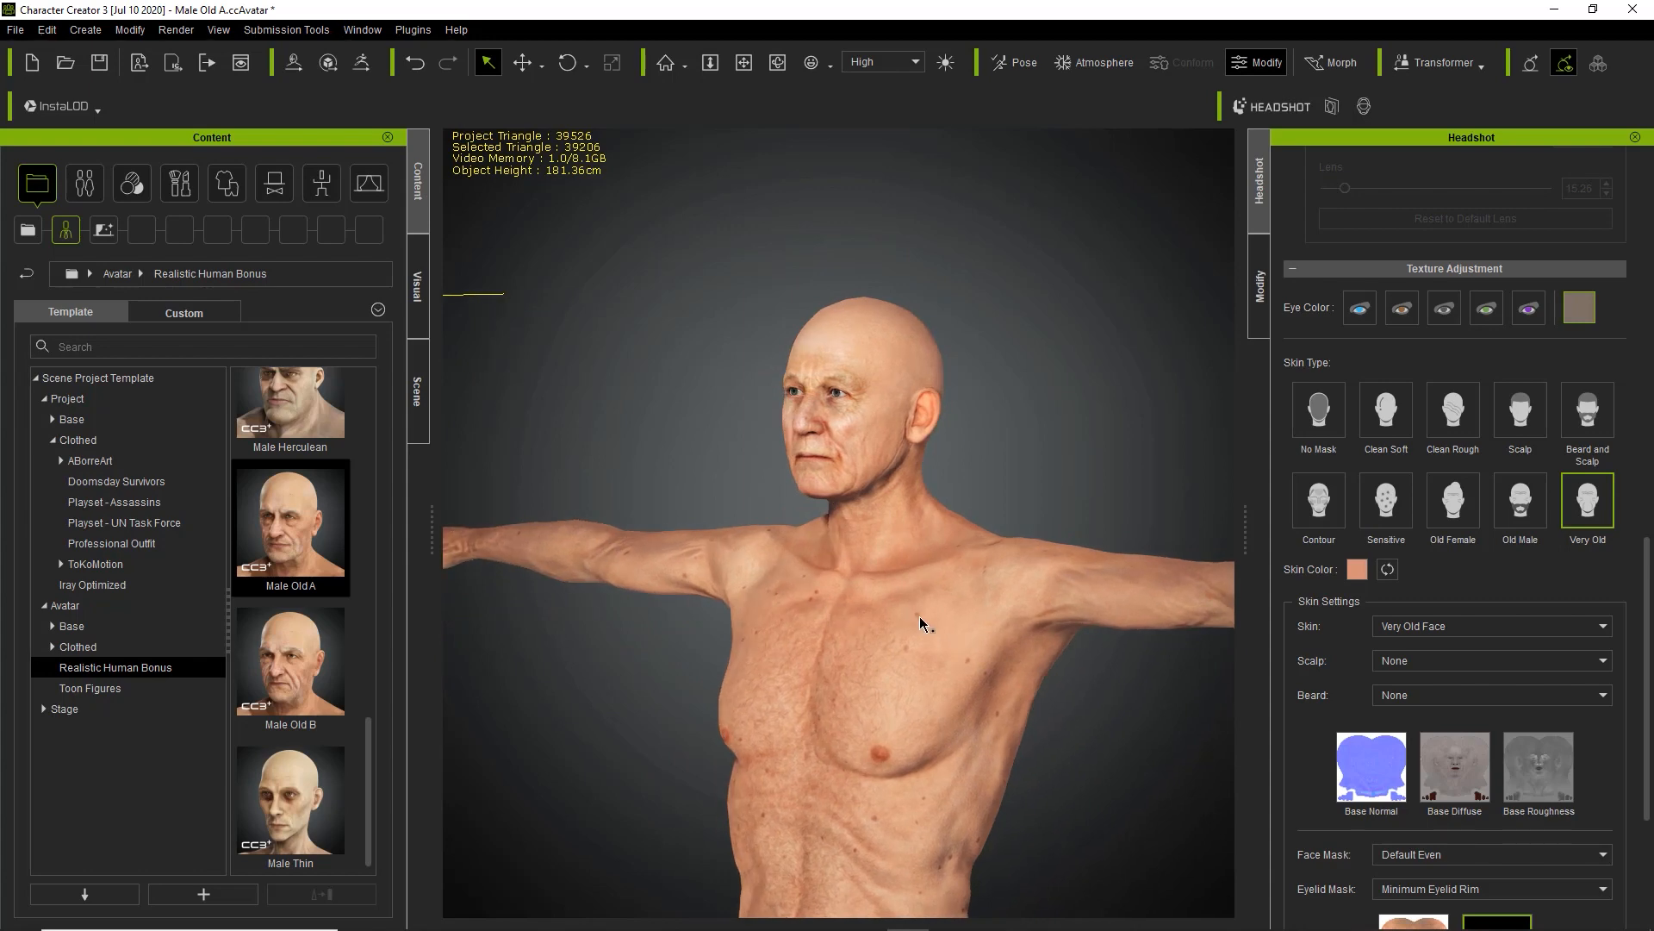